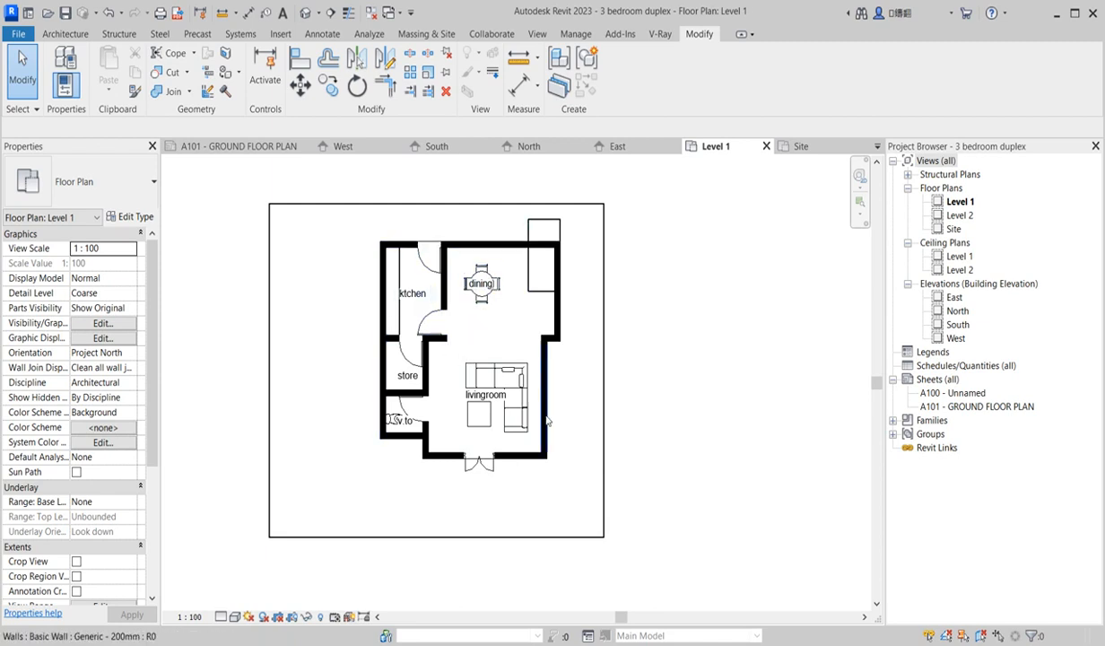
Step: Open the Level 2 floor plan to see the ground-floor outline as an underlay
{"action": "scroll", "coordinate": [474, 382], "scroll_direction": "up", "scroll_amount": 2}
{"action": "scroll", "coordinate": [471, 378], "scroll_direction": "down", "scroll_amount": 3}
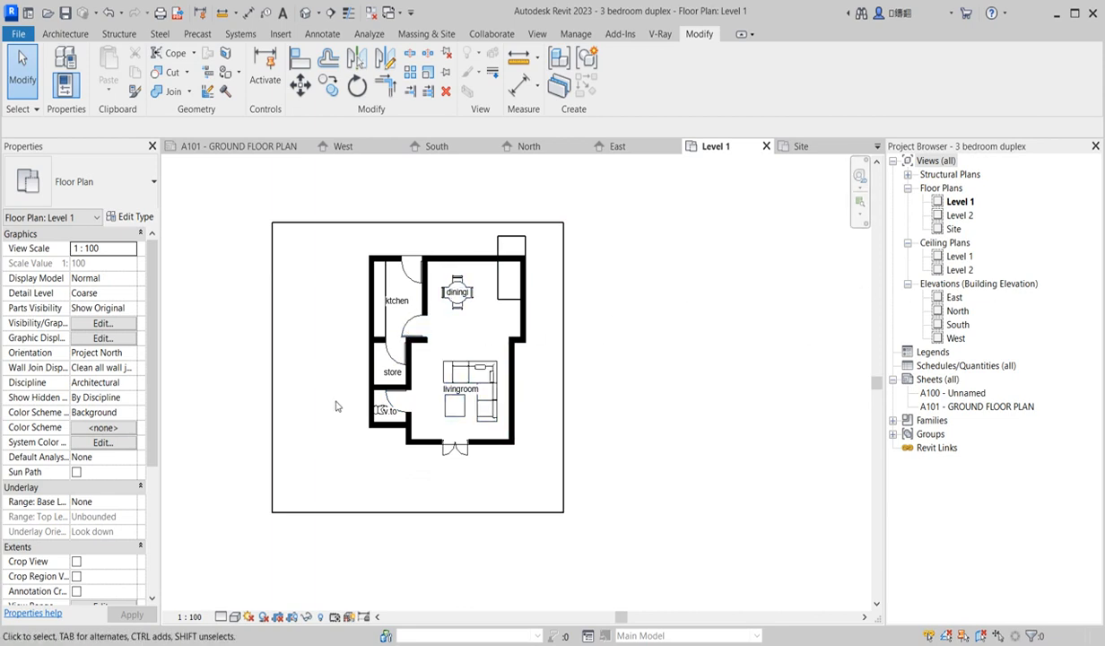
{"action": "double_click", "coordinate": [958, 216]}
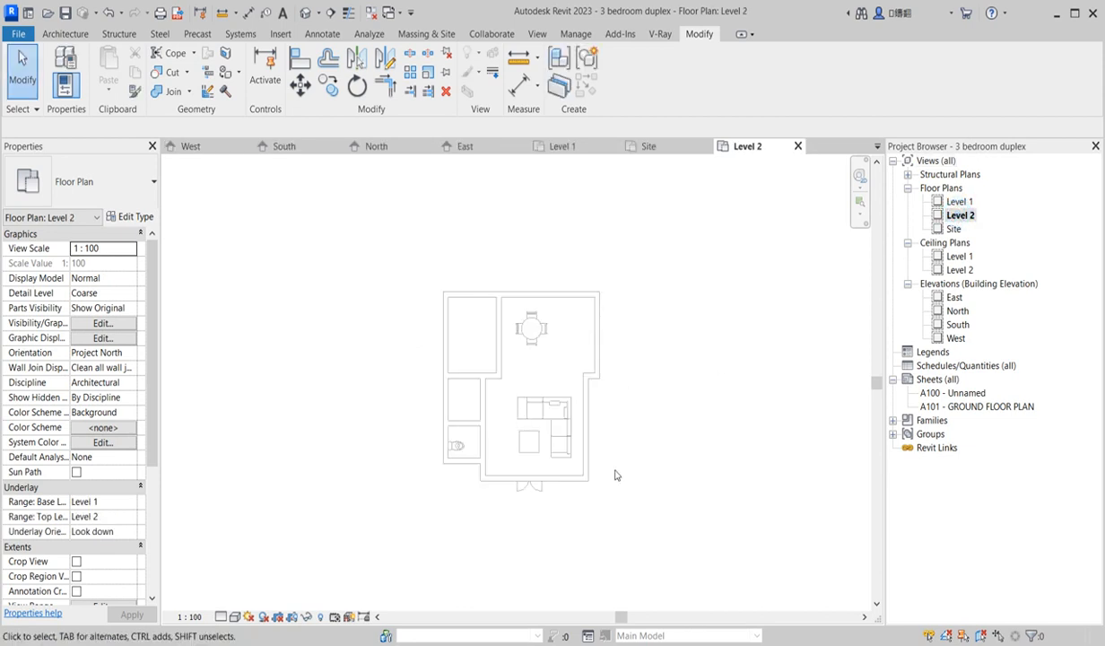
{"action": "scroll", "coordinate": [617, 477], "scroll_direction": "up", "scroll_amount": 2}
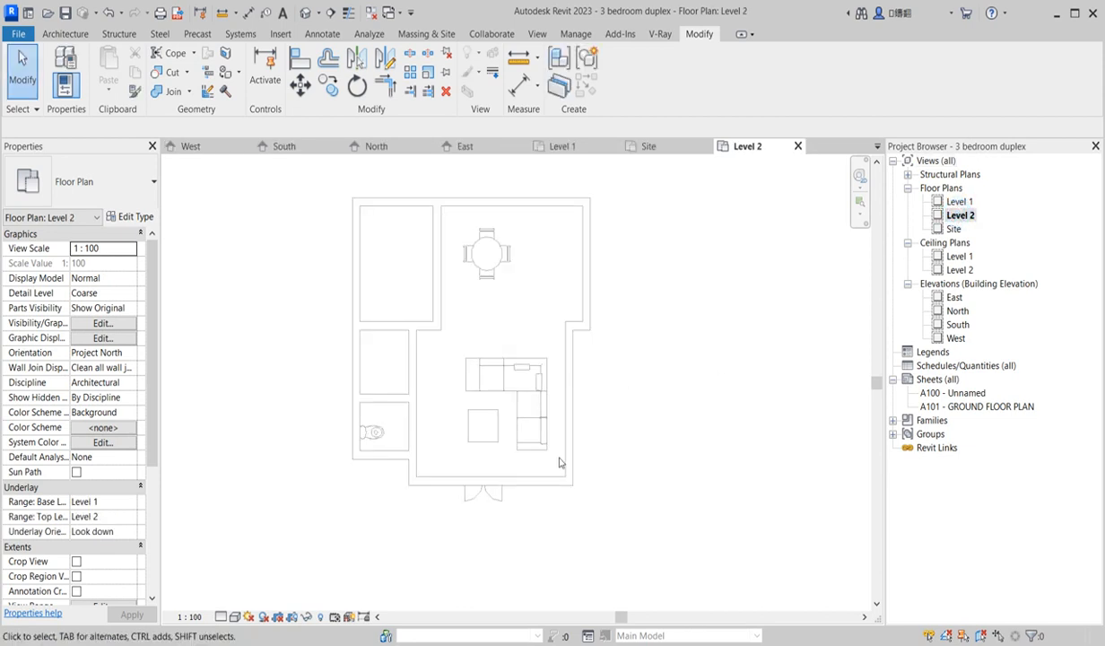
{"action": "scroll", "coordinate": [480, 404], "scroll_direction": "down", "scroll_amount": 2}
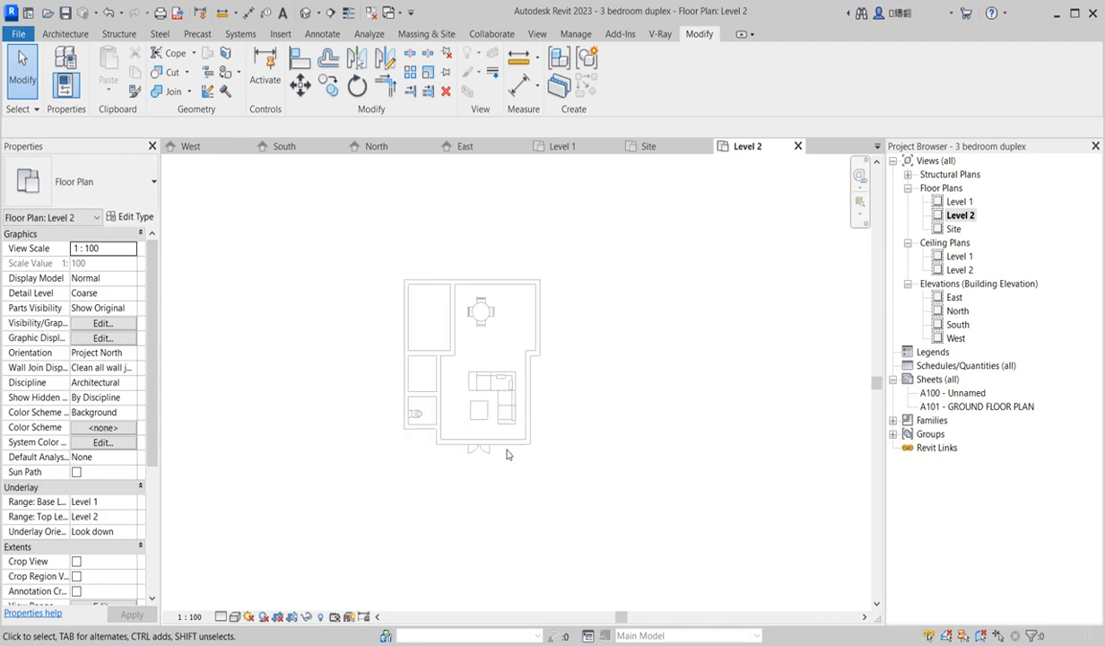
{"action": "scroll", "coordinate": [493, 316], "scroll_direction": "up", "scroll_amount": 2}
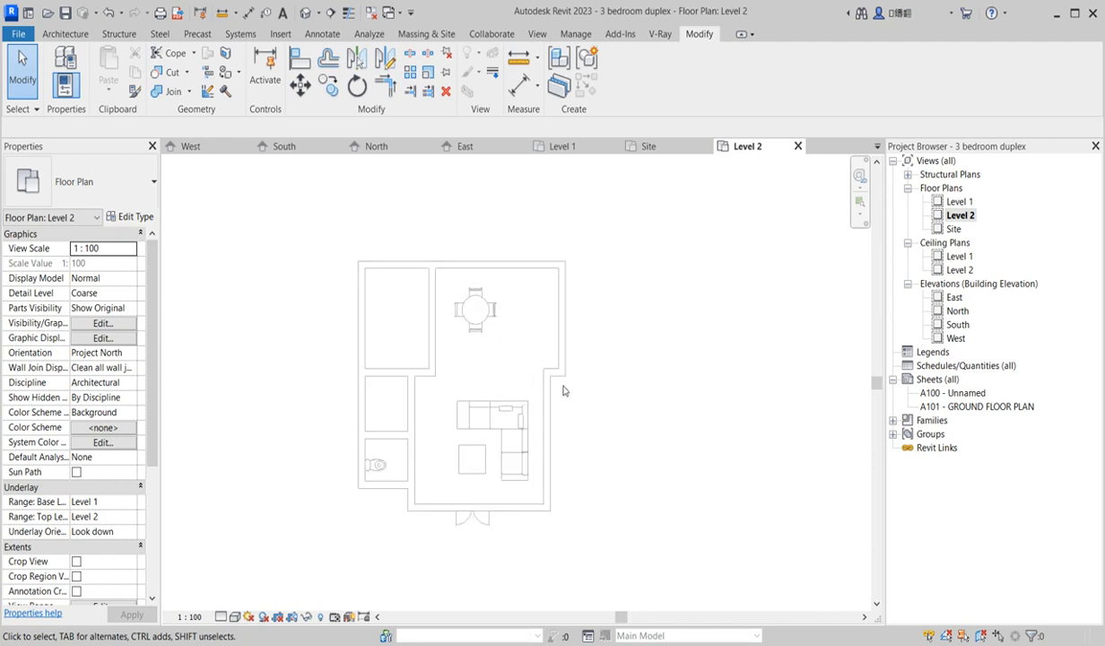
{"action": "scroll", "coordinate": [574, 417], "scroll_direction": "down", "scroll_amount": 2}
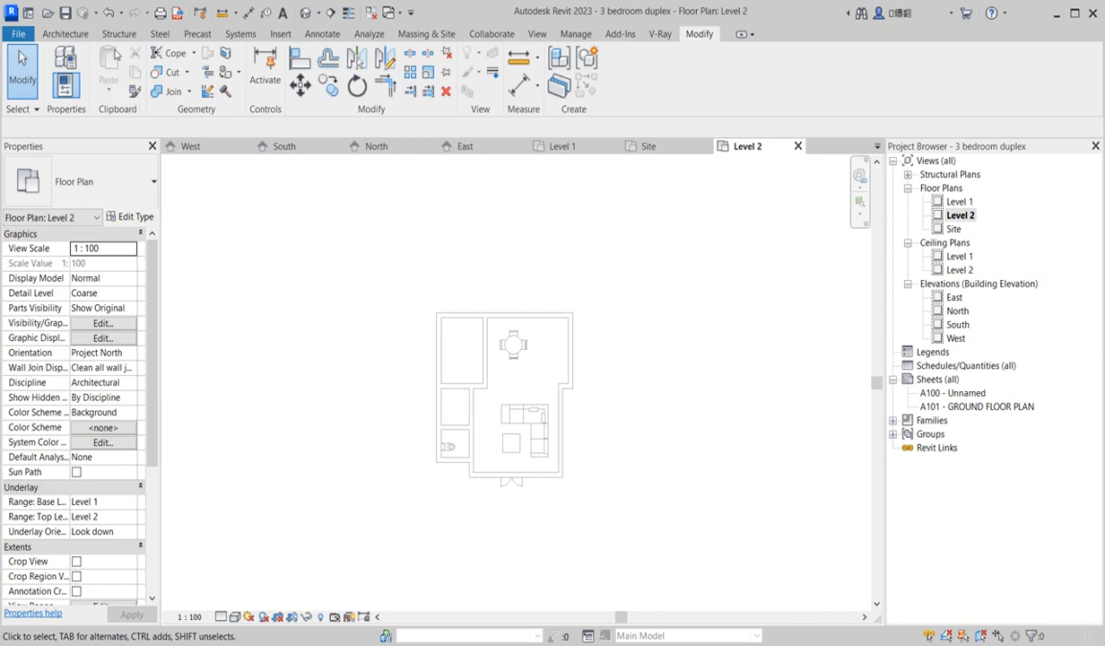
Step: Draw Generic - 200mm walls across the plan along the kitchen's lower wall line and about 3375 mm up the dining room's outer side
{"action": "left_click", "coordinate": [65, 33]}
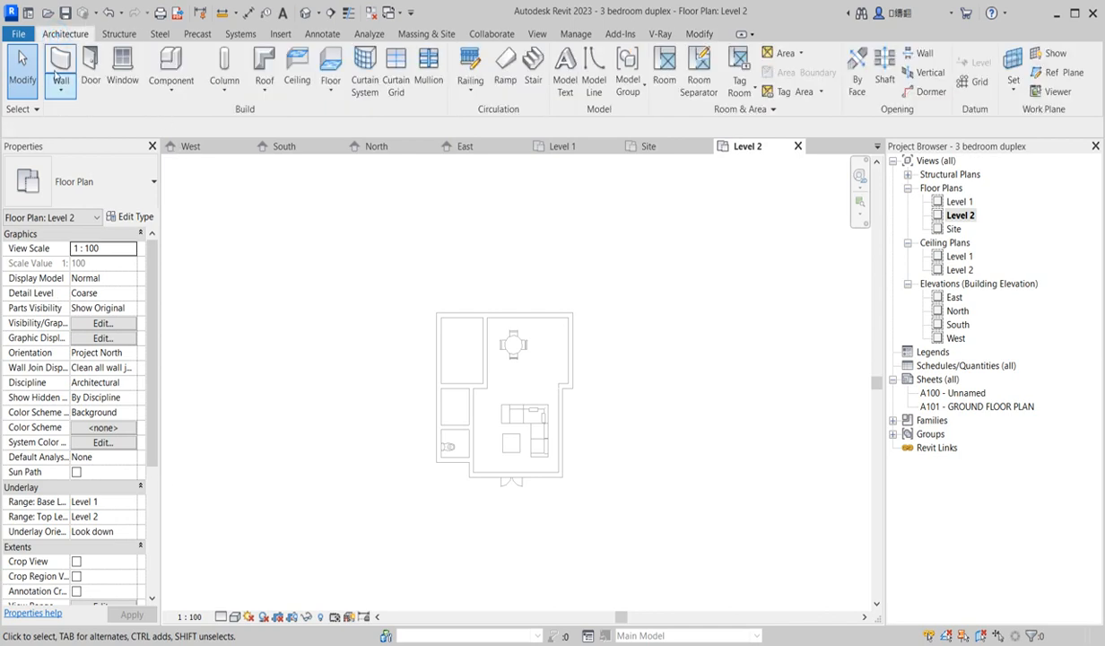
{"action": "left_click", "coordinate": [55, 63]}
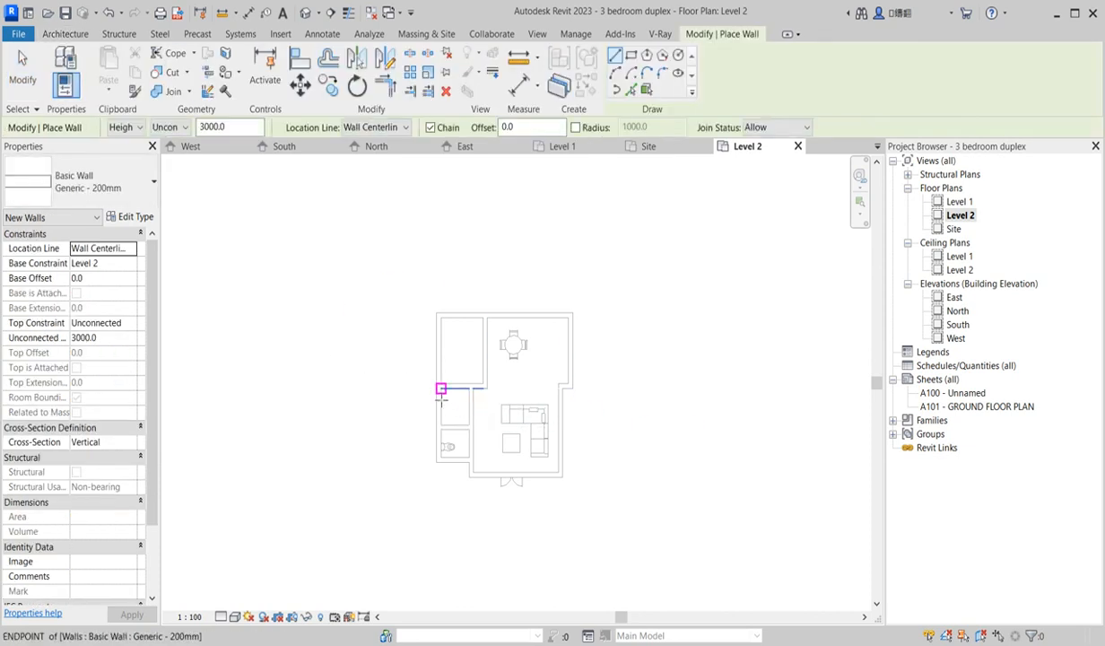
{"action": "scroll", "coordinate": [438, 385], "scroll_direction": "up", "scroll_amount": 1}
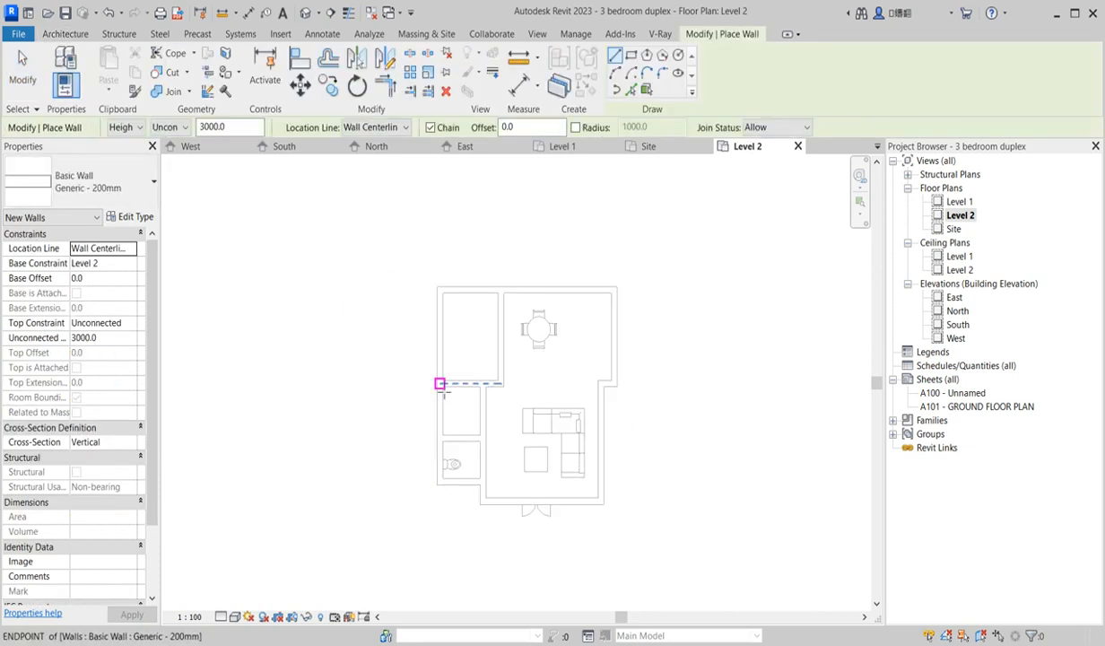
{"action": "left_click", "coordinate": [439, 384]}
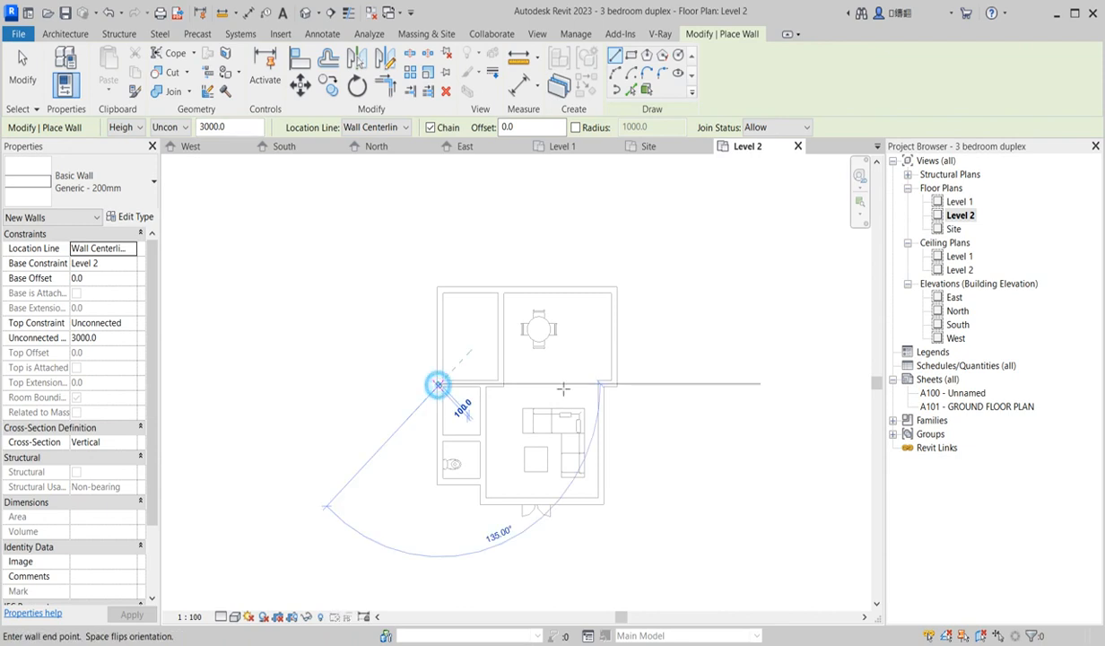
{"action": "left_click", "coordinate": [619, 384]}
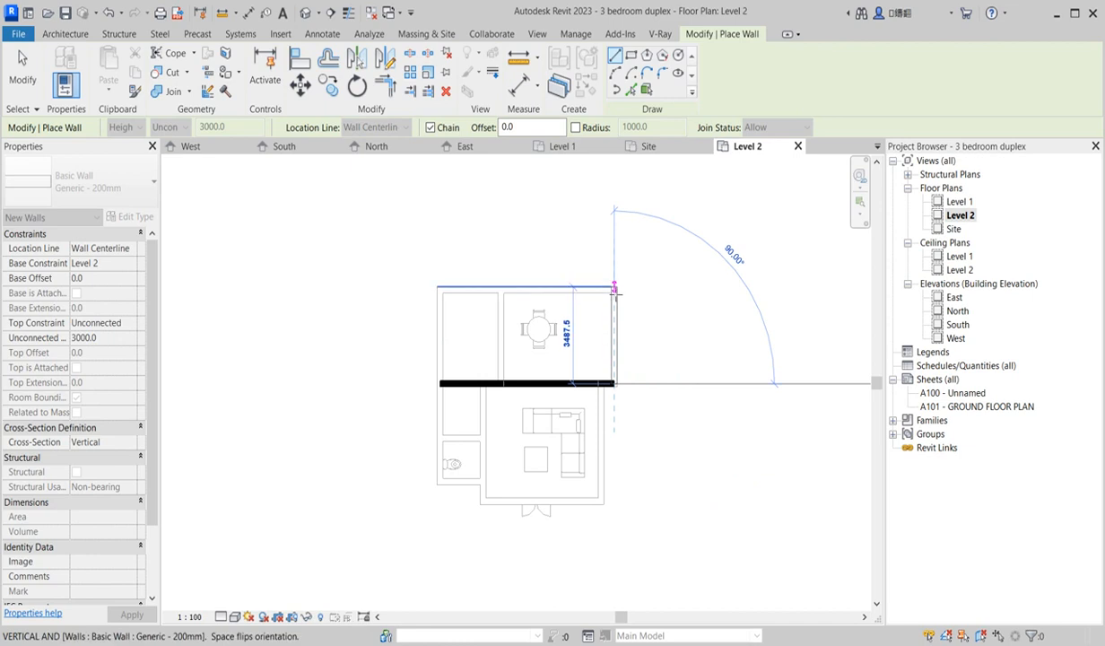
{"action": "scroll", "coordinate": [621, 295], "scroll_direction": "up", "scroll_amount": 2}
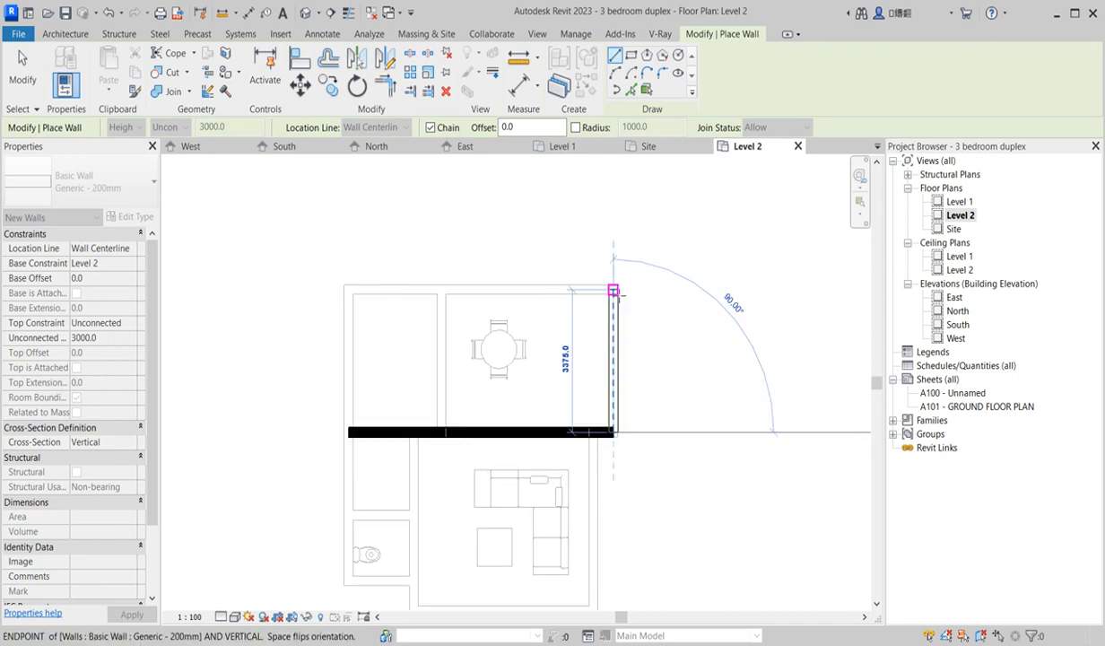
{"action": "left_click", "coordinate": [615, 289]}
{"action": "right_click", "coordinate": [669, 290]}
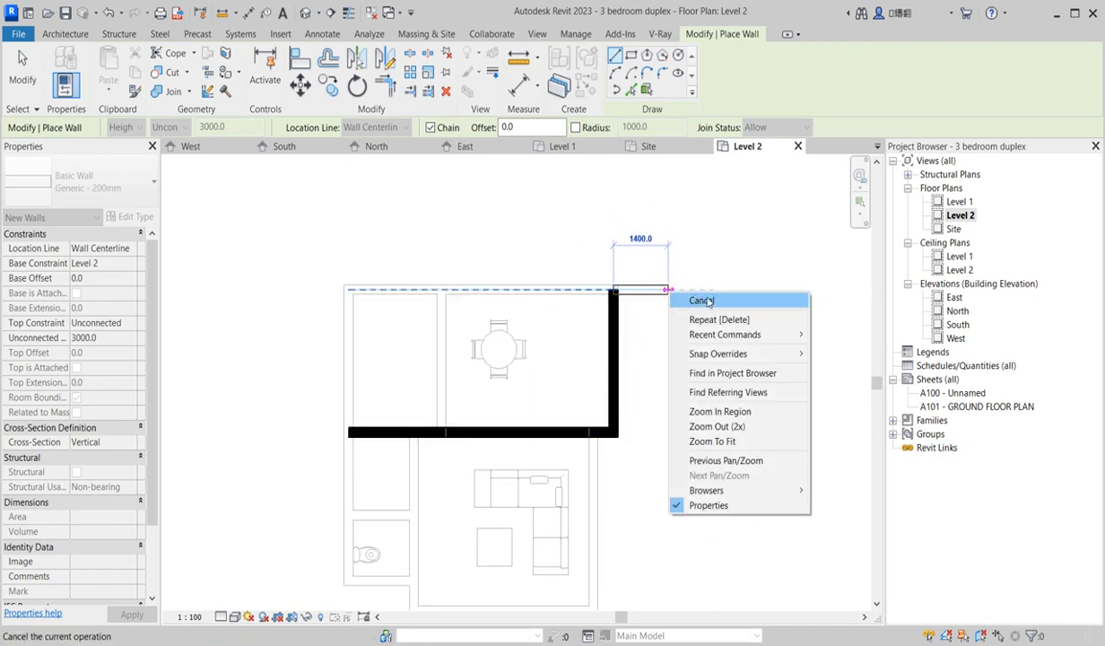
{"action": "left_click", "coordinate": [701, 300]}
Step: Draw a wall from the cross wall's kitchen-side end up to the kitchen's outer corner, following the underlay
{"action": "left_click", "coordinate": [349, 433]}
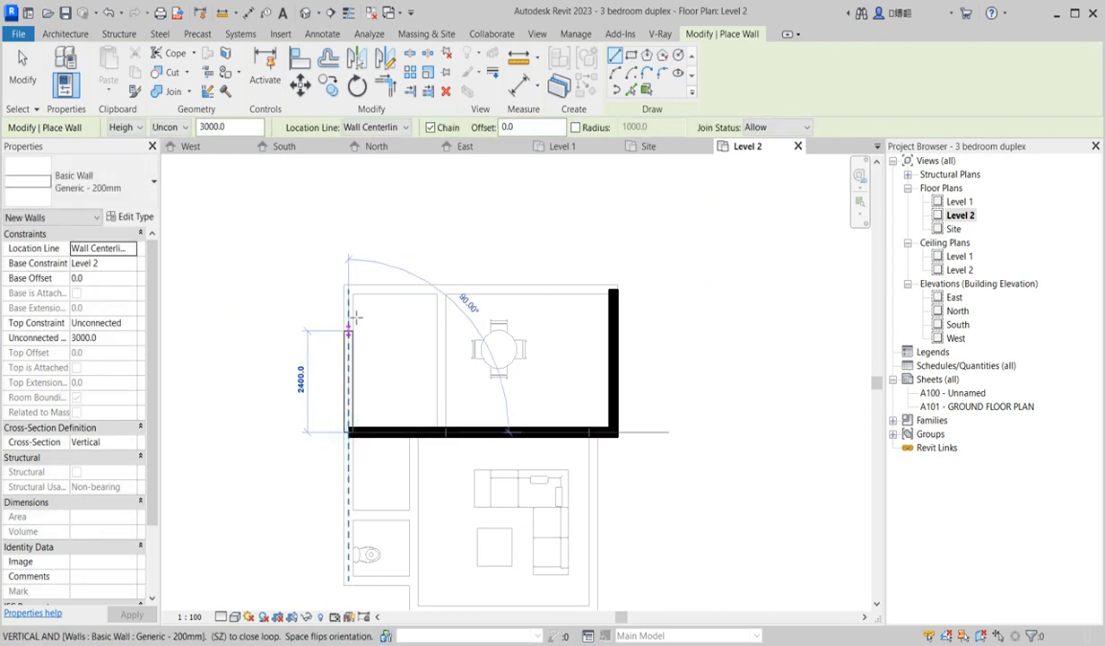
{"action": "left_click", "coordinate": [349, 290]}
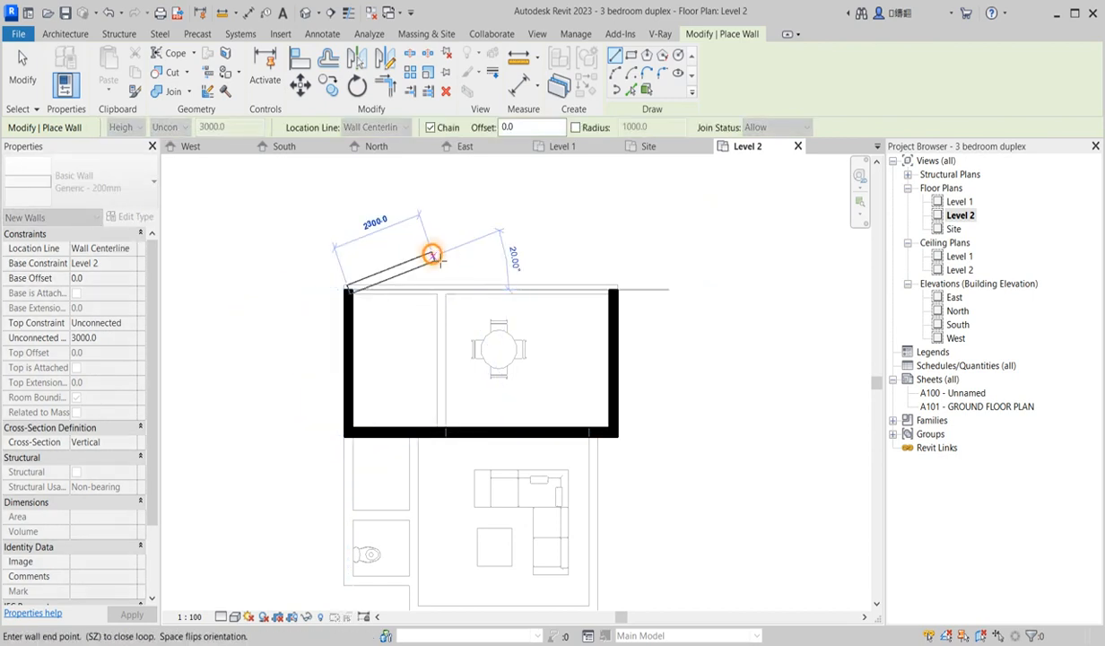
{"action": "right_click", "coordinate": [511, 254]}
{"action": "left_click", "coordinate": [530, 264]}
Step: Switch to the image viewer and examine the upper-floor overhang and balcony in the reference render ddd.png
{"action": "scroll", "coordinate": [556, 362], "scroll_direction": "down", "scroll_amount": 3}
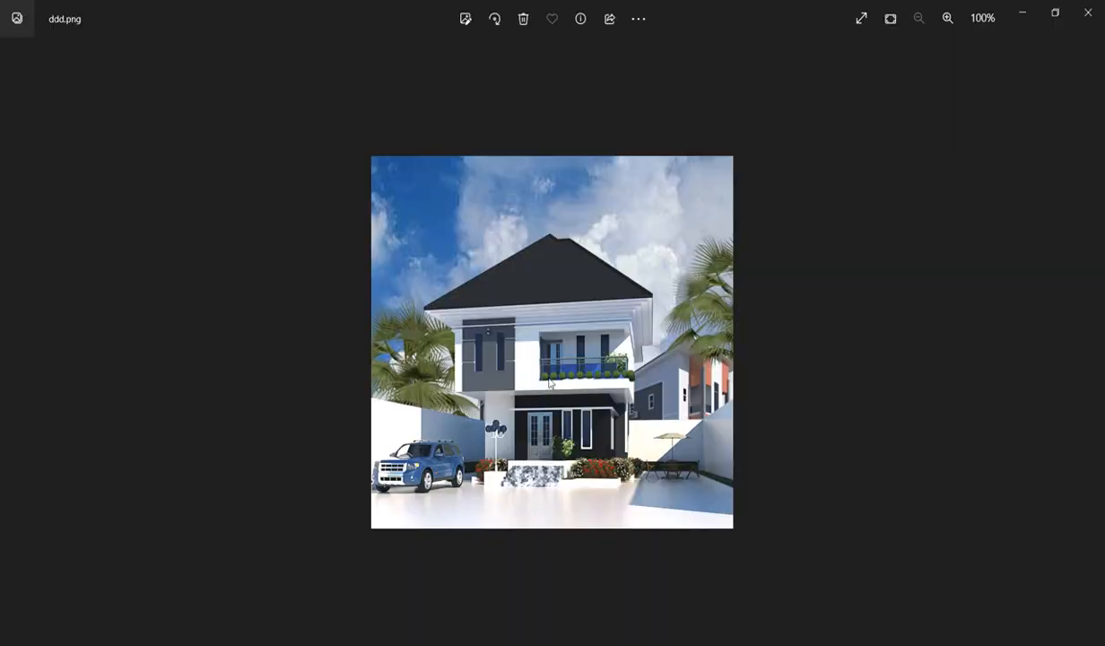
{"action": "scroll", "coordinate": [555, 342], "scroll_direction": "up", "scroll_amount": 3}
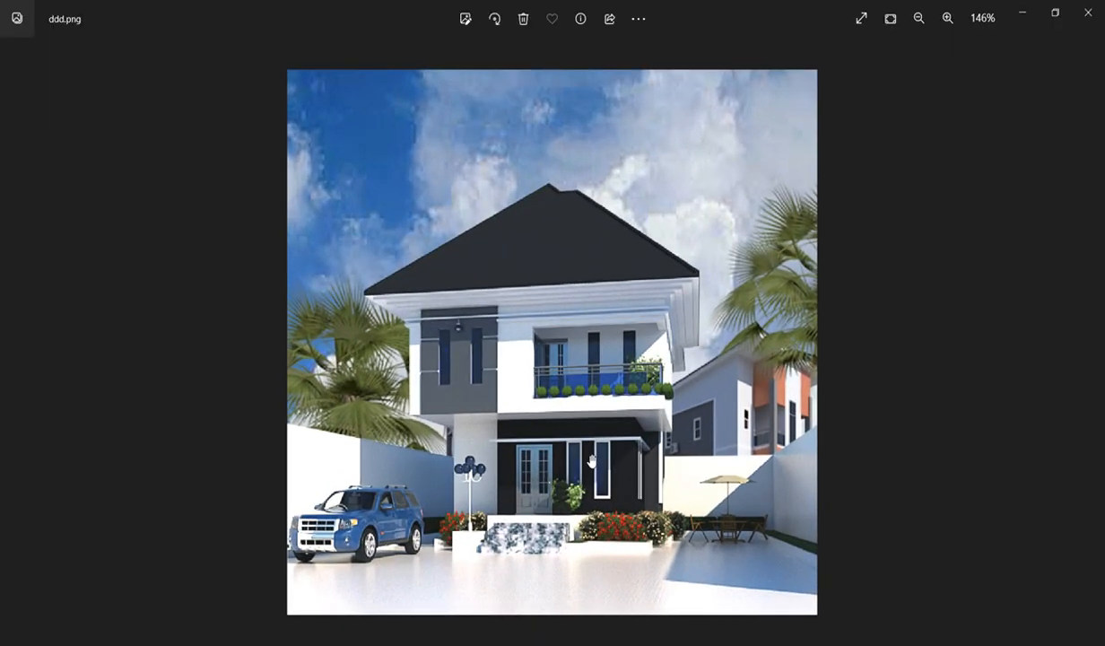
{"action": "scroll", "coordinate": [574, 449], "scroll_direction": "down", "scroll_amount": 3}
{"action": "scroll", "coordinate": [571, 428], "scroll_direction": "up", "scroll_amount": 1}
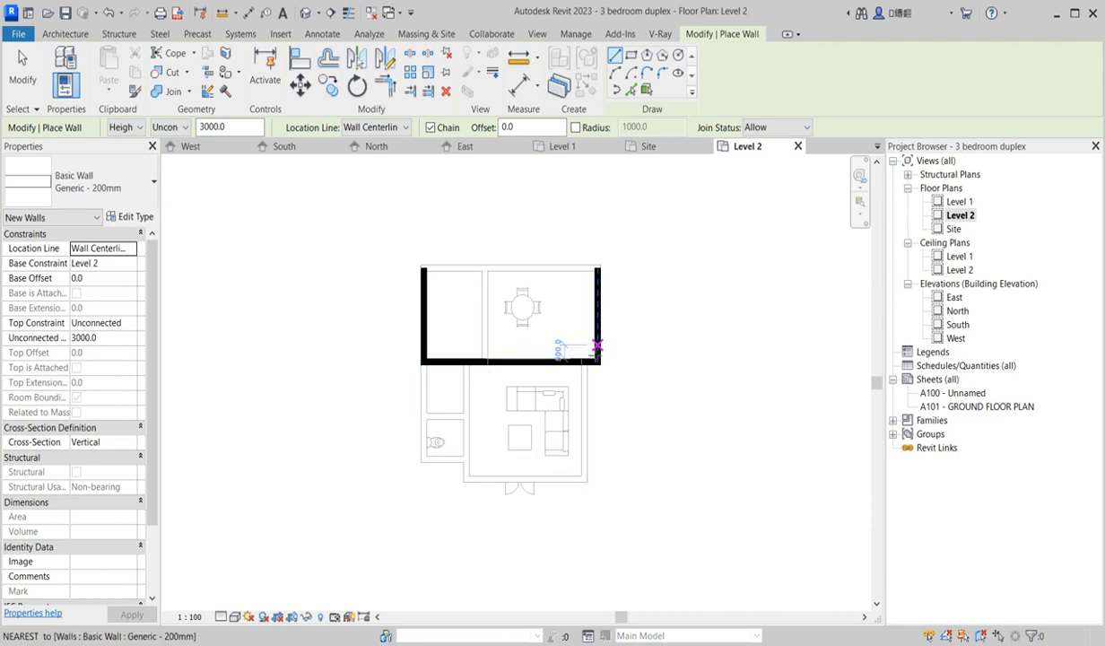
Step: Extend the cross wall about 1000 mm beyond the dining side and enclose the front block with walls about 5900 mm deep
{"action": "scroll", "coordinate": [587, 363], "scroll_direction": "up", "scroll_amount": 2}
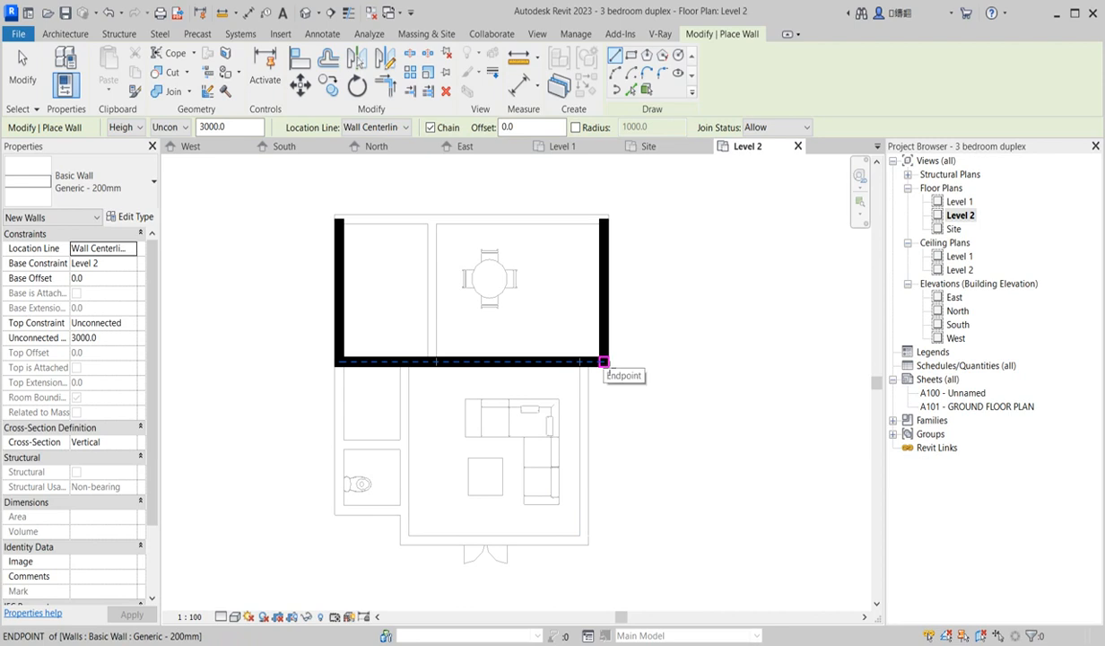
{"action": "left_click", "coordinate": [603, 362]}
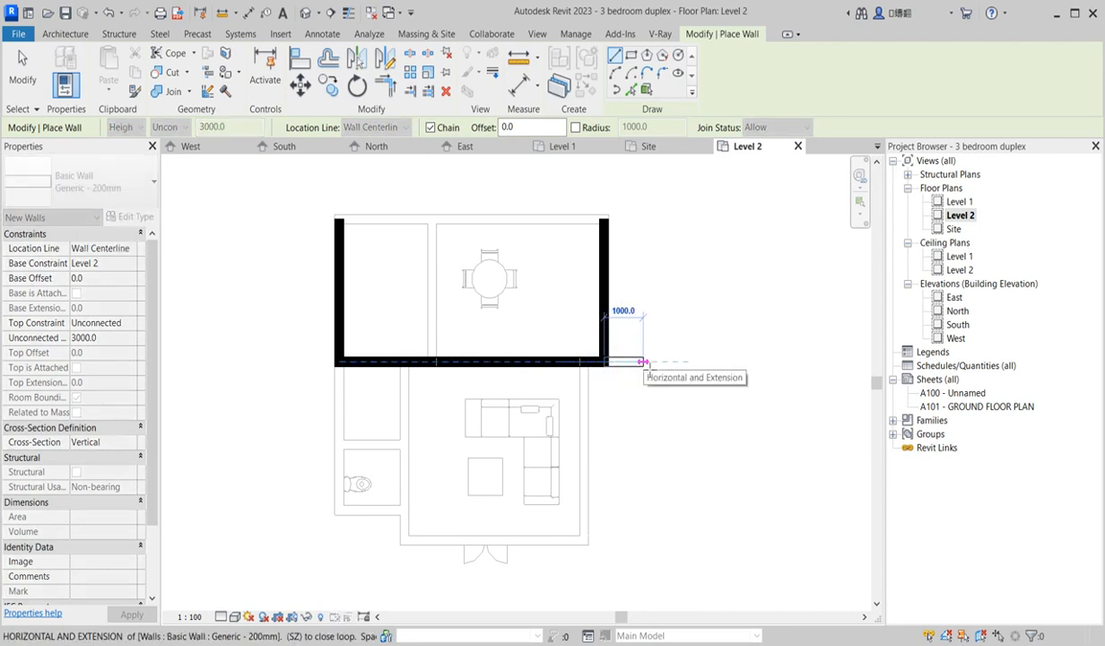
{"action": "left_click", "coordinate": [643, 362]}
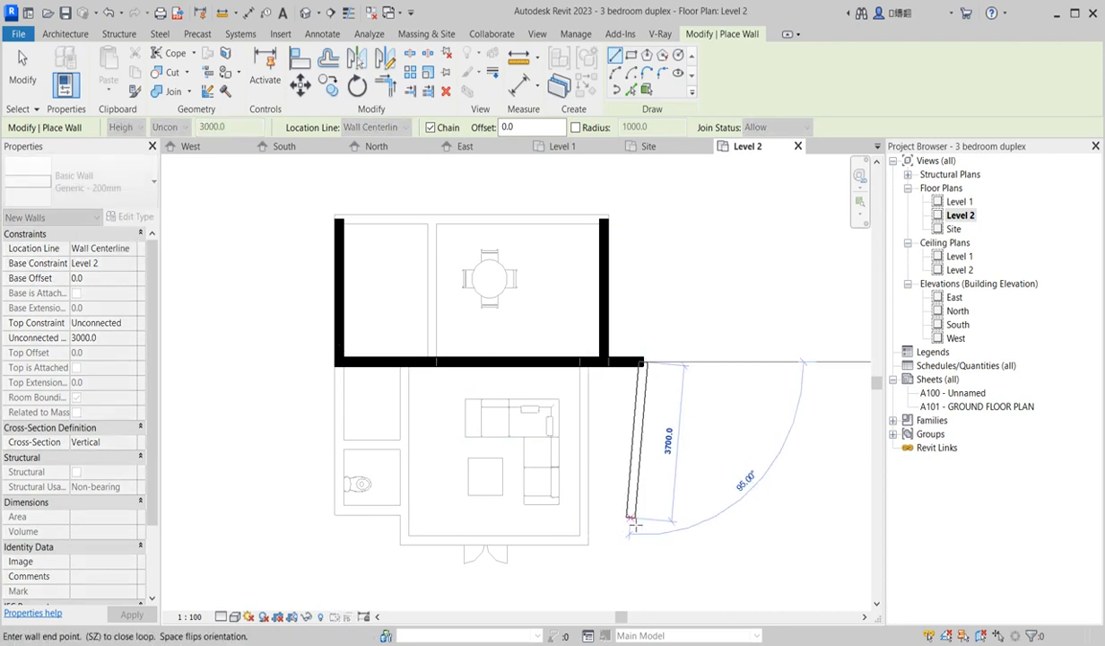
{"action": "scroll", "coordinate": [642, 565], "scroll_direction": "down", "scroll_amount": 3}
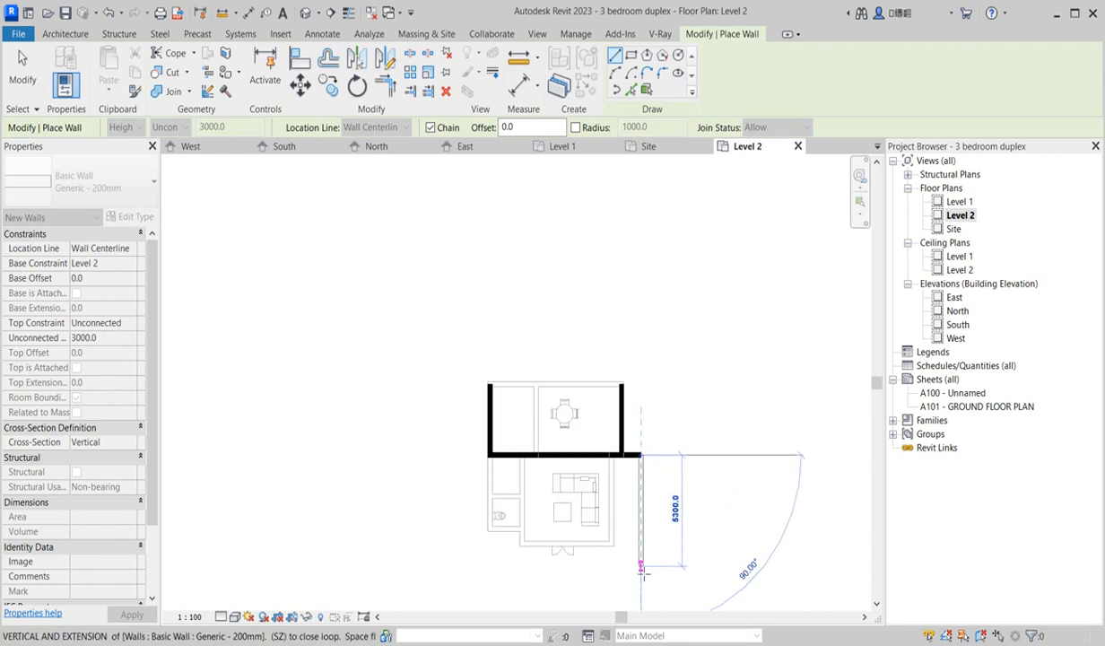
{"action": "left_click", "coordinate": [640, 579]}
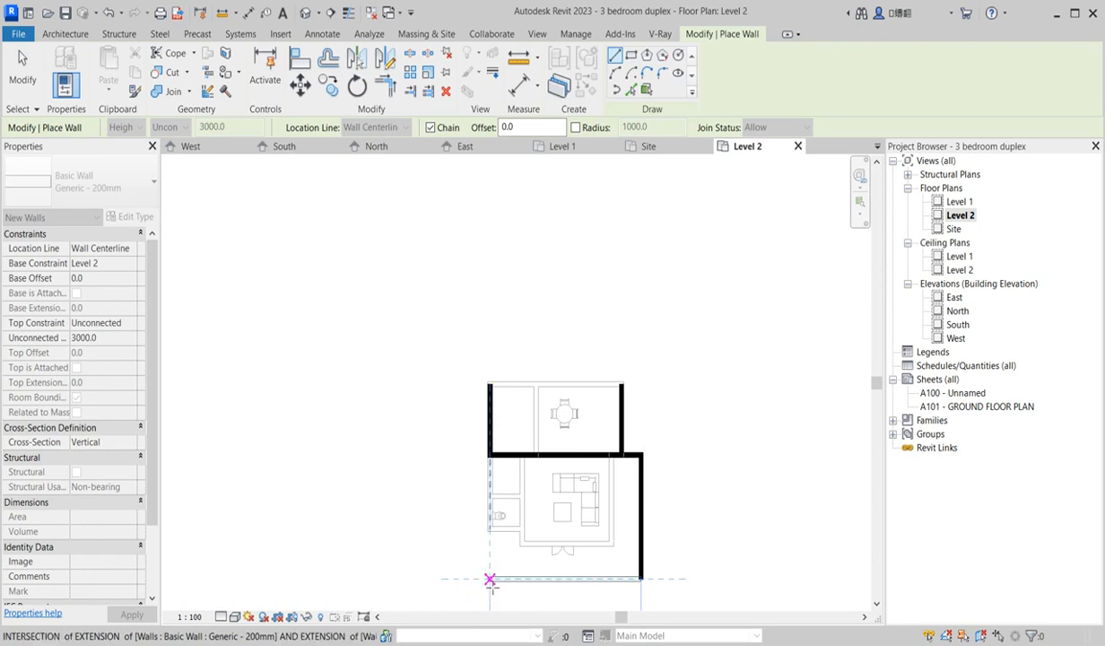
{"action": "left_click", "coordinate": [490, 578]}
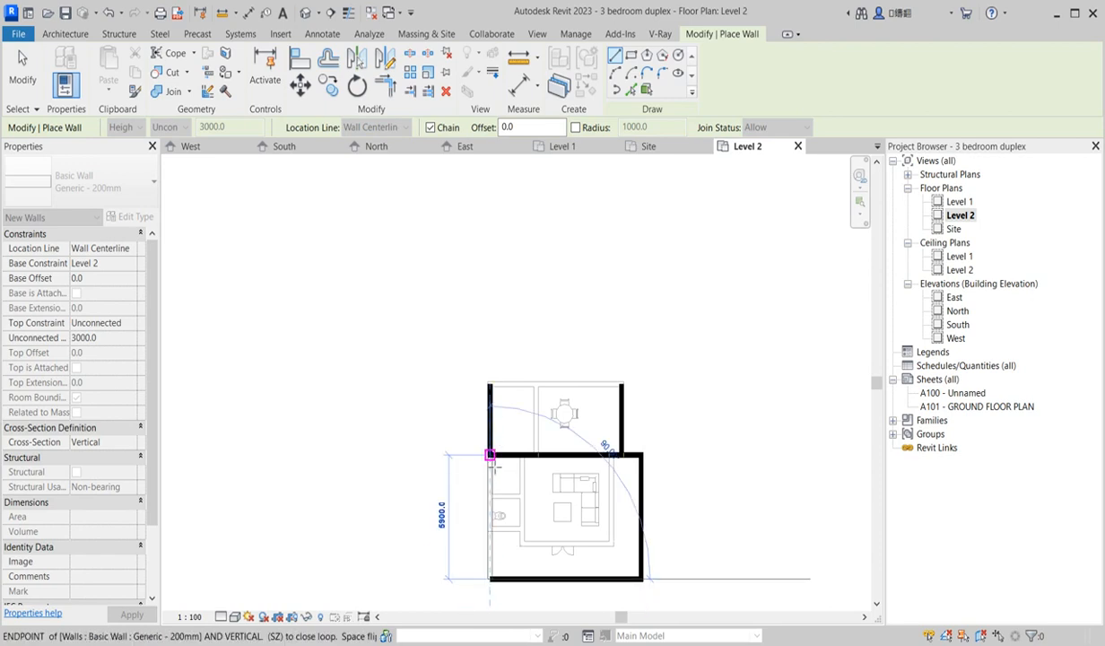
{"action": "left_click", "coordinate": [490, 455]}
{"action": "key", "text": "Escape"}
Step: Close the rear block with a wall between the upper ends of its two side walls
{"action": "scroll", "coordinate": [491, 383], "scroll_direction": "up", "scroll_amount": 1}
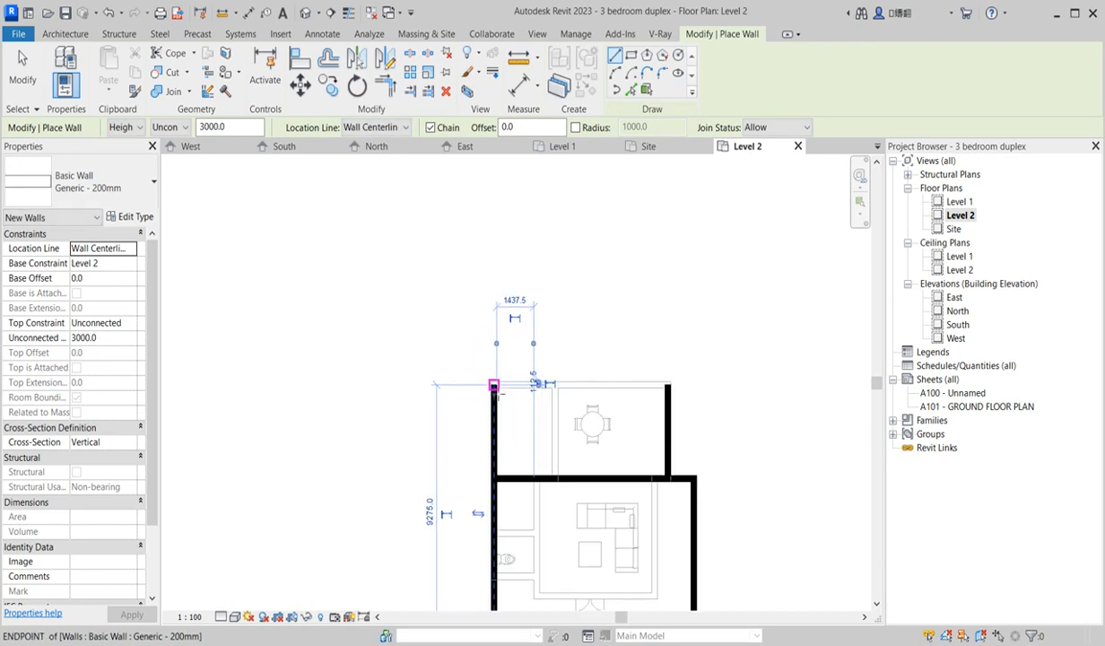
{"action": "left_click", "coordinate": [493, 385]}
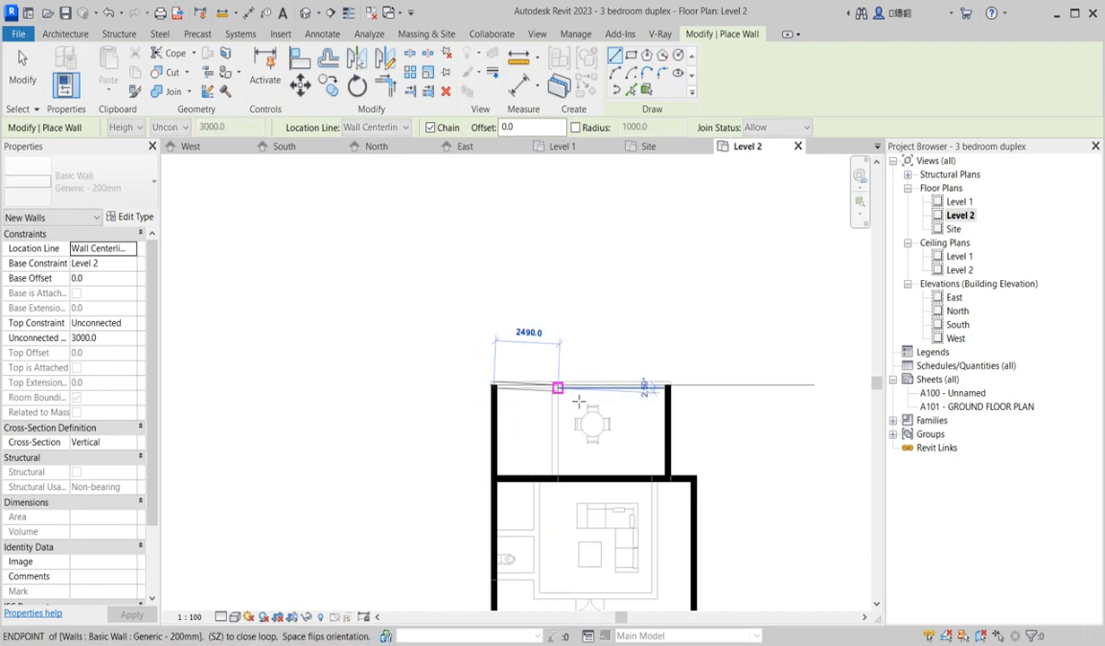
{"action": "left_click", "coordinate": [671, 385]}
{"action": "key", "text": "Escape"}
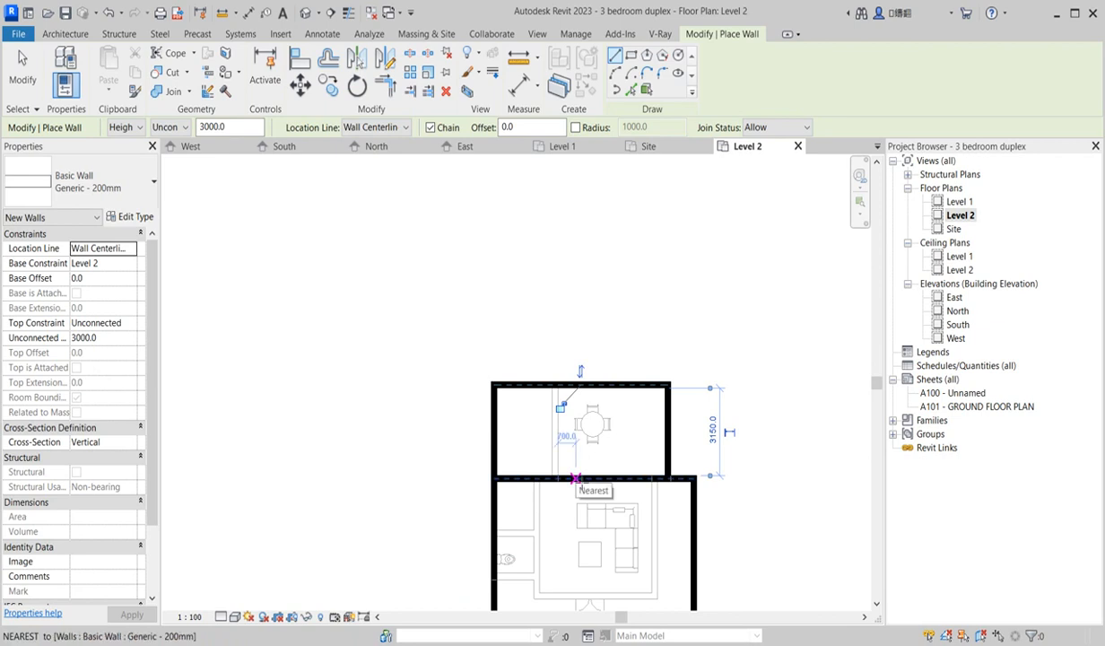
Step: Draw a partition about 3375 mm long from the rear wall to the cross wall, just beside the dining table
{"action": "left_click", "coordinate": [581, 386]}
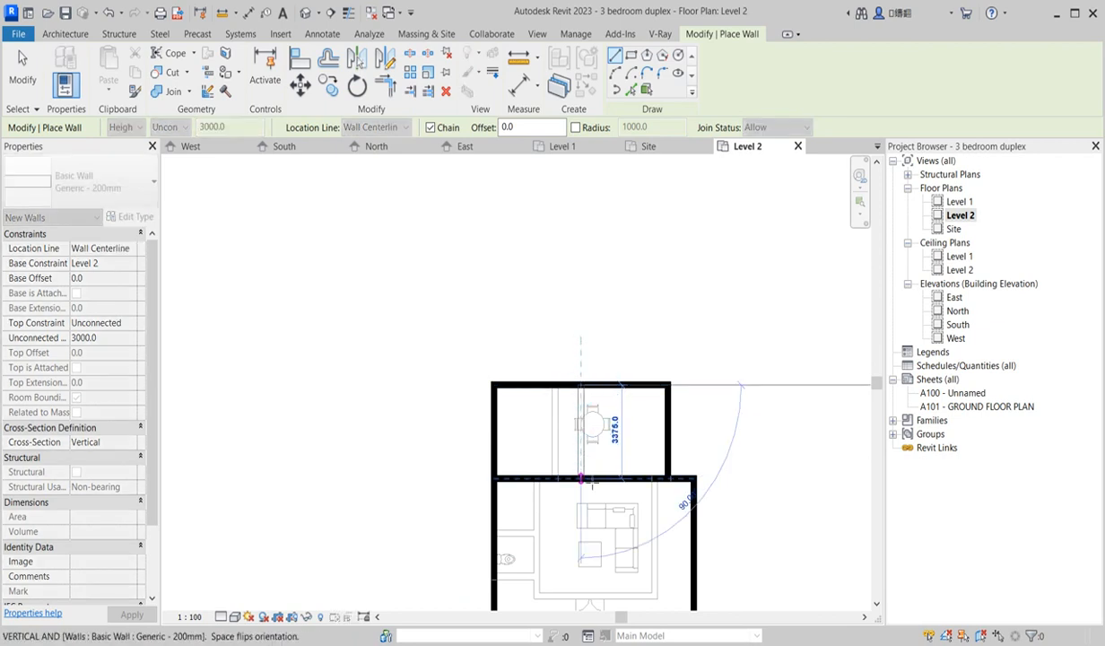
{"action": "left_click", "coordinate": [581, 478]}
{"action": "scroll", "coordinate": [565, 417], "scroll_direction": "down", "scroll_amount": 2}
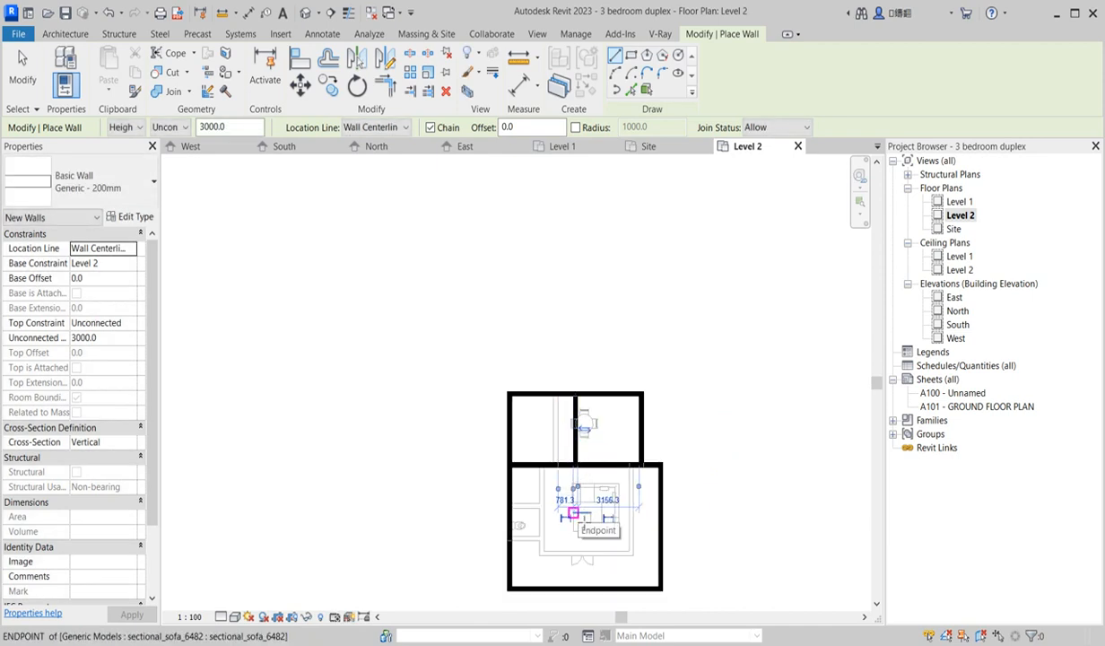
Step: Divide the front block with a partition from the cross wall's midpoint straight to the front wall
{"action": "scroll", "coordinate": [584, 466], "scroll_direction": "up", "scroll_amount": 3}
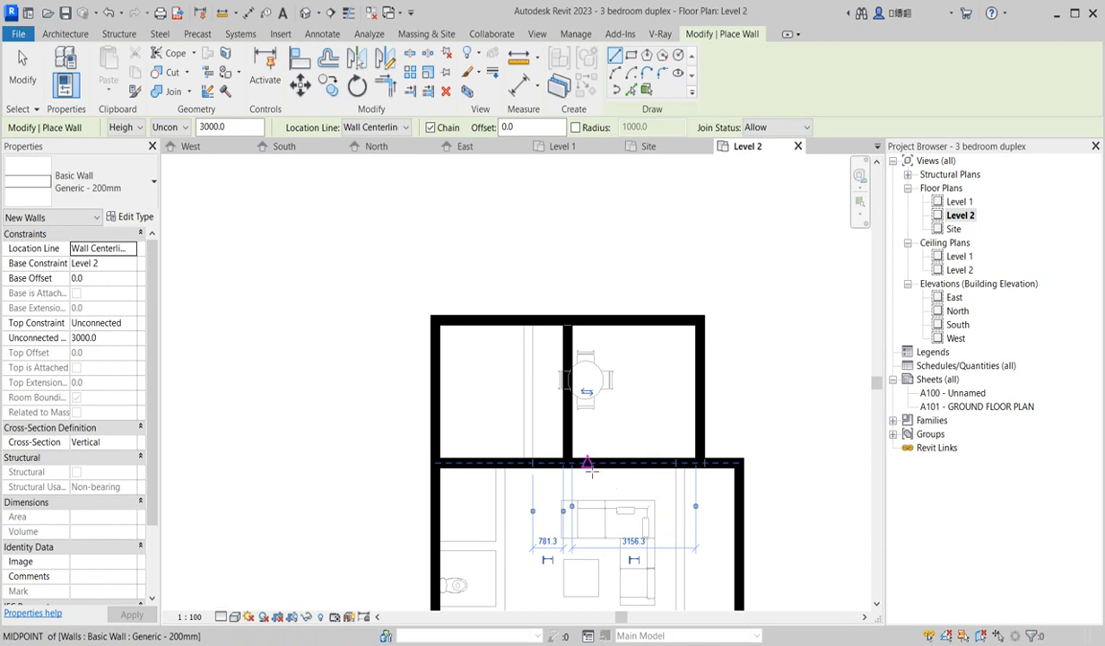
{"action": "left_click", "coordinate": [587, 466]}
{"action": "scroll", "coordinate": [625, 459], "scroll_direction": "down", "scroll_amount": 3}
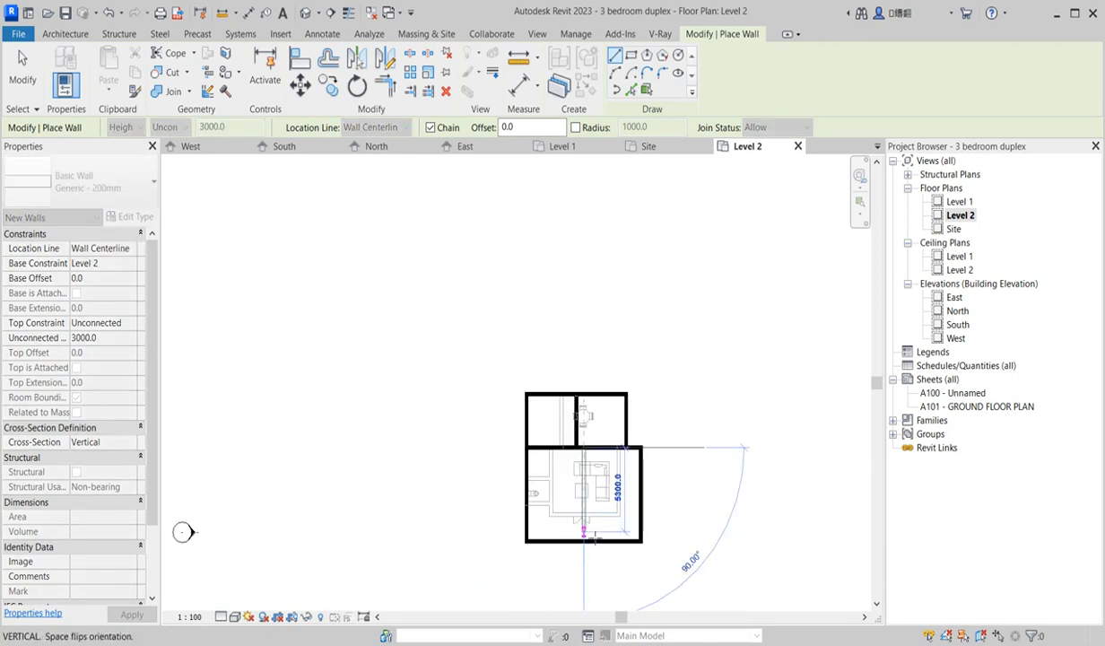
{"action": "left_click", "coordinate": [584, 542]}
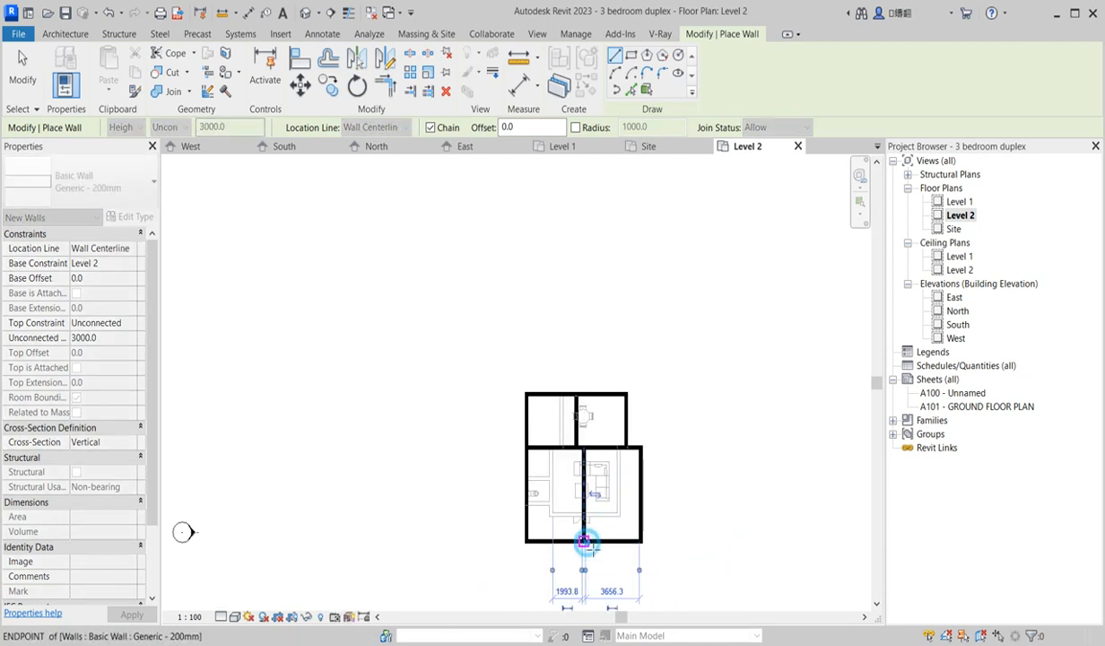
{"action": "key", "text": "Escape"}
Step: Draw a horizontal partition about 3881 mm long above the toilet, from the outer wall to the front block's central partition
{"action": "scroll", "coordinate": [588, 487], "scroll_direction": "up", "scroll_amount": 2}
{"action": "scroll", "coordinate": [520, 472], "scroll_direction": "up", "scroll_amount": 2}
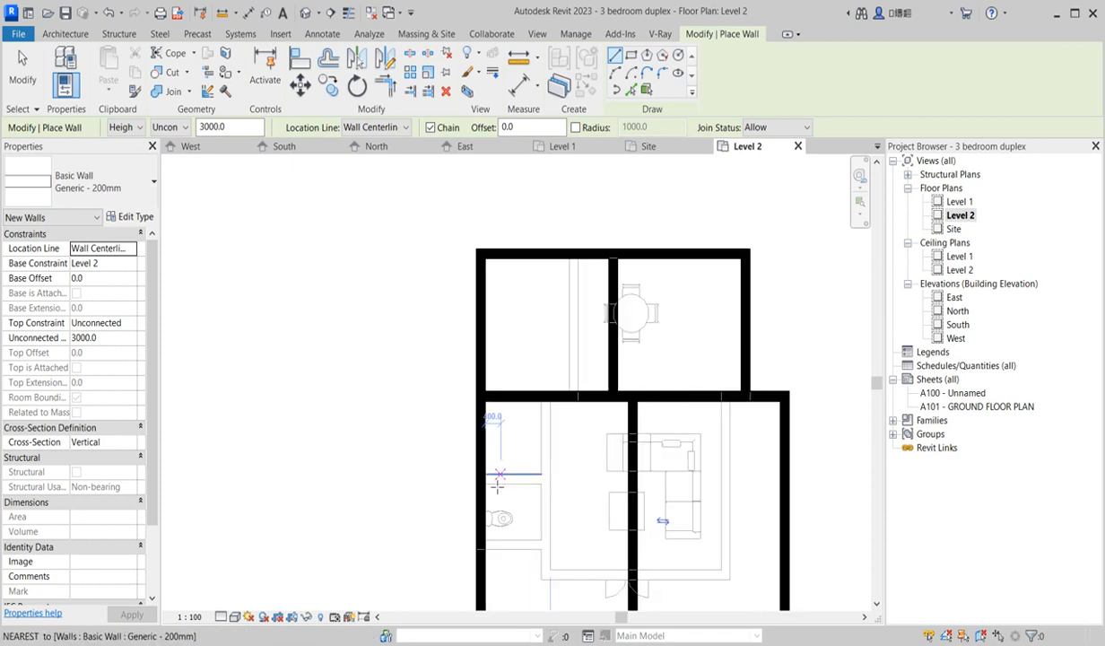
{"action": "left_click", "coordinate": [476, 480]}
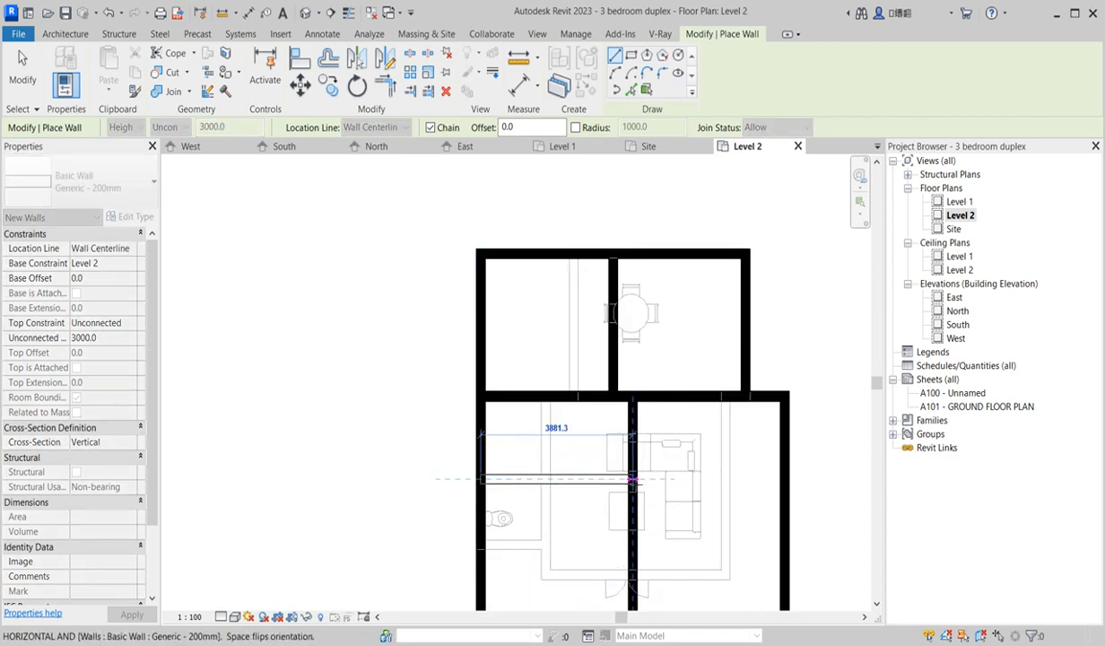
{"action": "left_click", "coordinate": [625, 480]}
{"action": "key", "text": "Escape"}
{"action": "scroll", "coordinate": [575, 476], "scroll_direction": "down", "scroll_amount": 3}
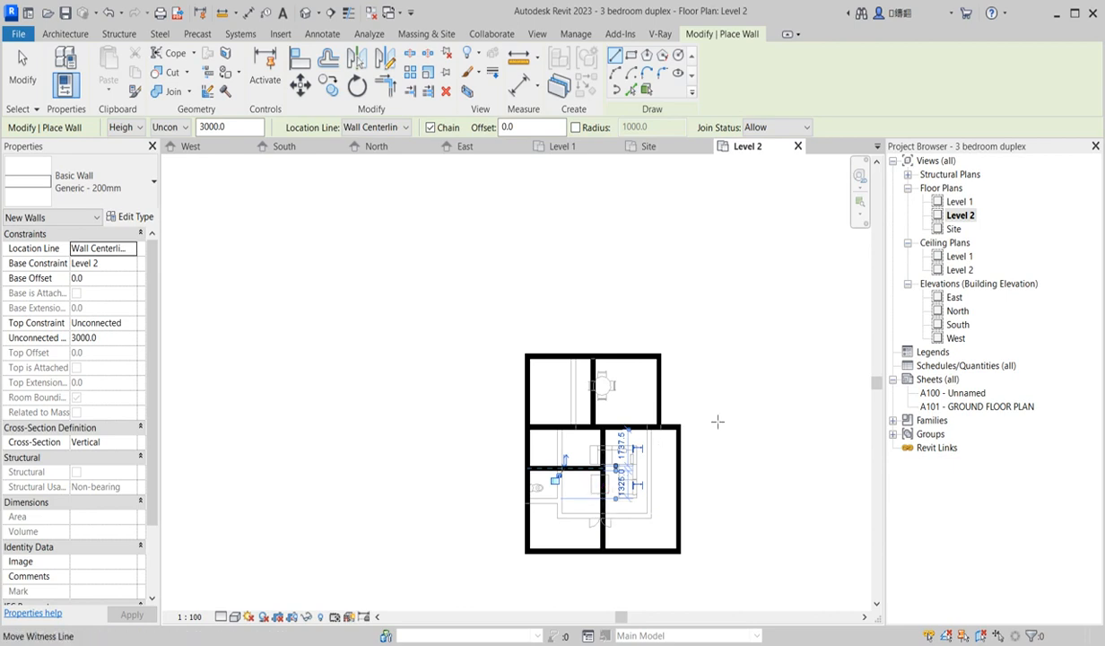
Step: Draw a horizontal partition from the central partition across the sofa to the far outer wall, about 1225 mm clear of the cross wall
{"action": "scroll", "coordinate": [675, 464], "scroll_direction": "up", "scroll_amount": 2}
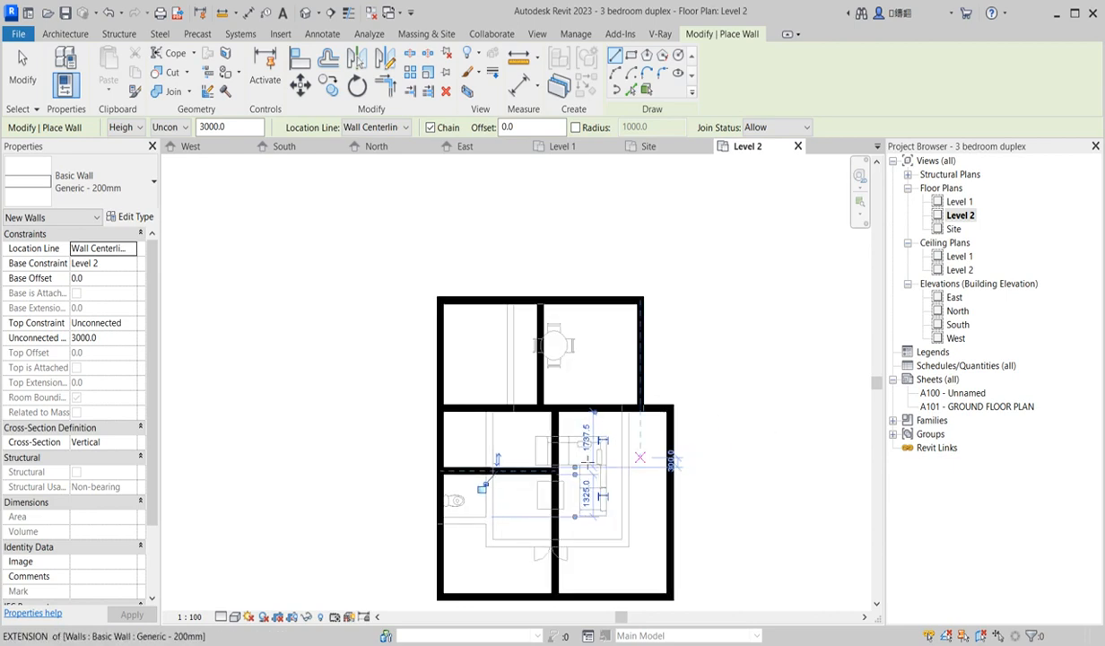
{"action": "scroll", "coordinate": [574, 458], "scroll_direction": "up", "scroll_amount": 2}
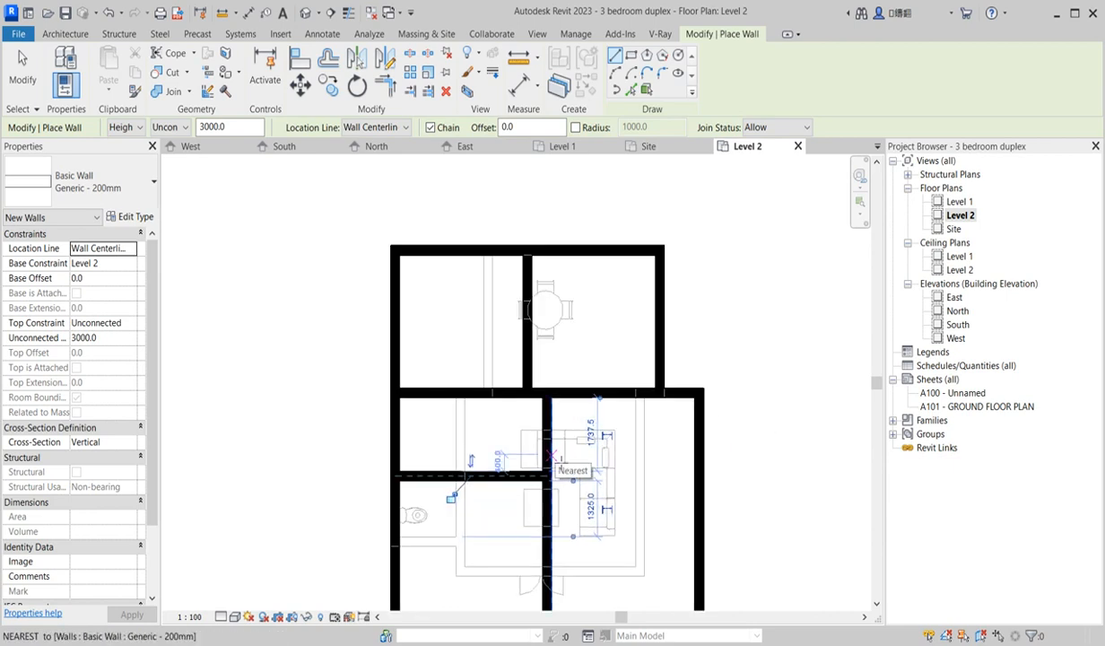
{"action": "scroll", "coordinate": [551, 459], "scroll_direction": "up", "scroll_amount": 1}
{"action": "left_click", "coordinate": [546, 455]}
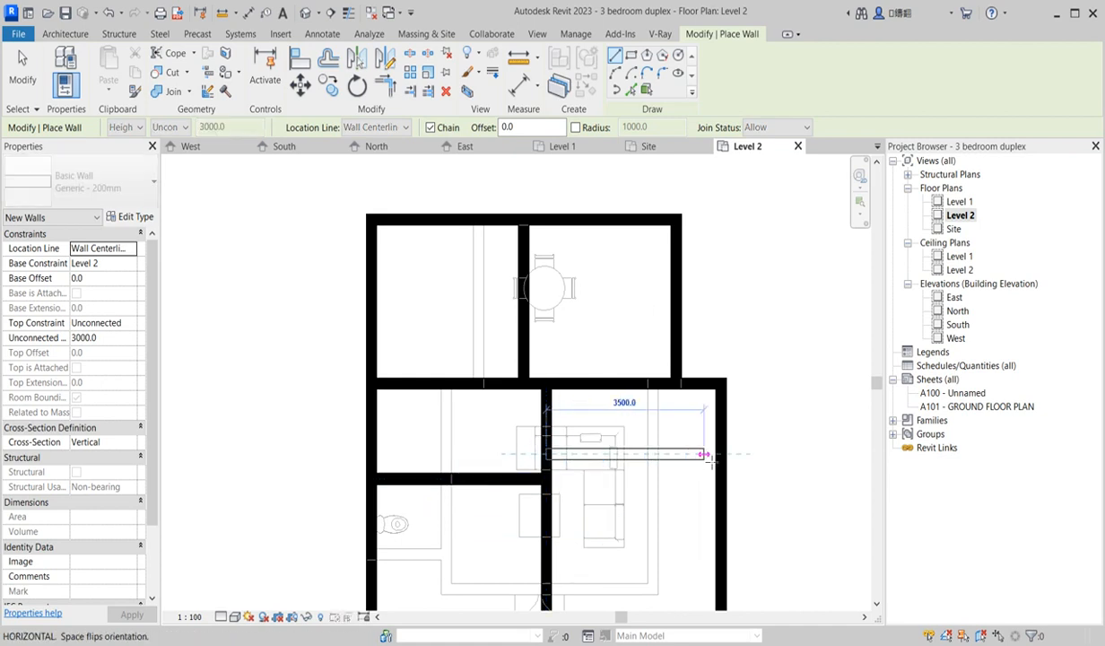
{"action": "left_click", "coordinate": [718, 455]}
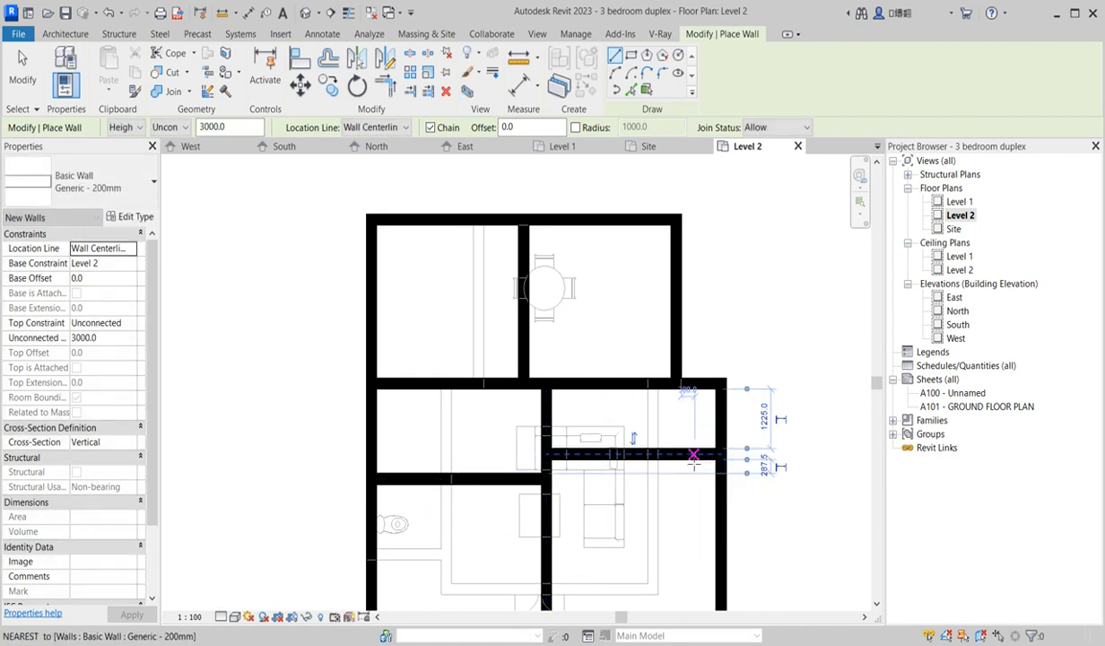
Step: Draw another horizontal partition from the central partition, in line with the ground-floor wall at the double door, to the outer wall beyond the sofa
{"action": "scroll", "coordinate": [740, 451], "scroll_direction": "down", "scroll_amount": 2}
{"action": "scroll", "coordinate": [639, 502], "scroll_direction": "down", "scroll_amount": 2}
{"action": "scroll", "coordinate": [637, 500], "scroll_direction": "up", "scroll_amount": 4}
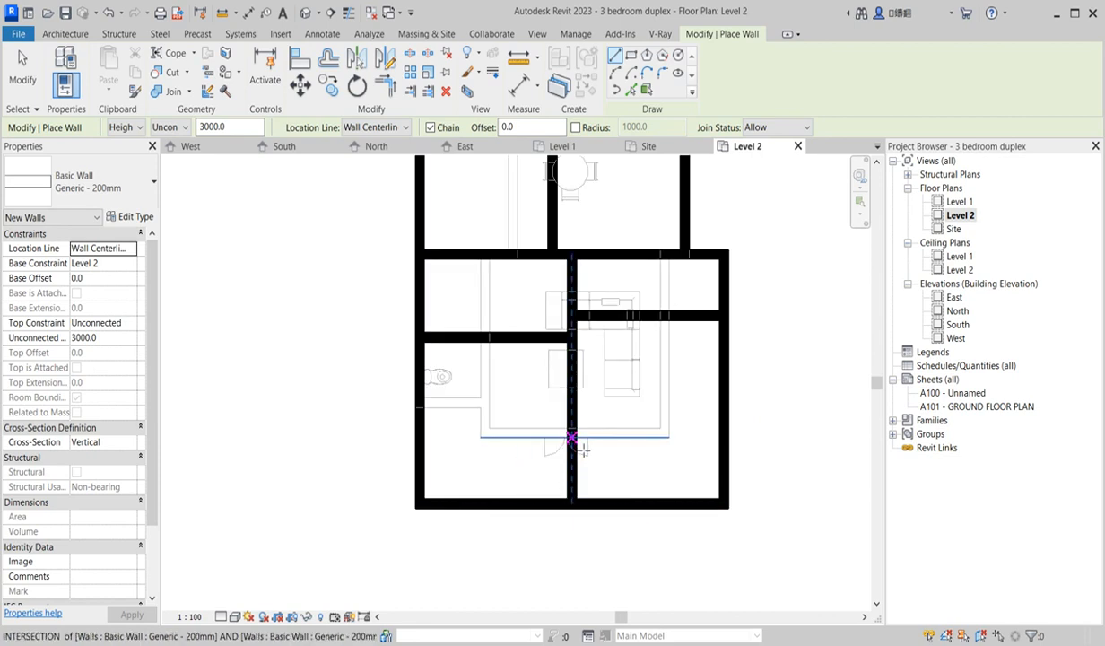
{"action": "scroll", "coordinate": [571, 439], "scroll_direction": "up", "scroll_amount": 2}
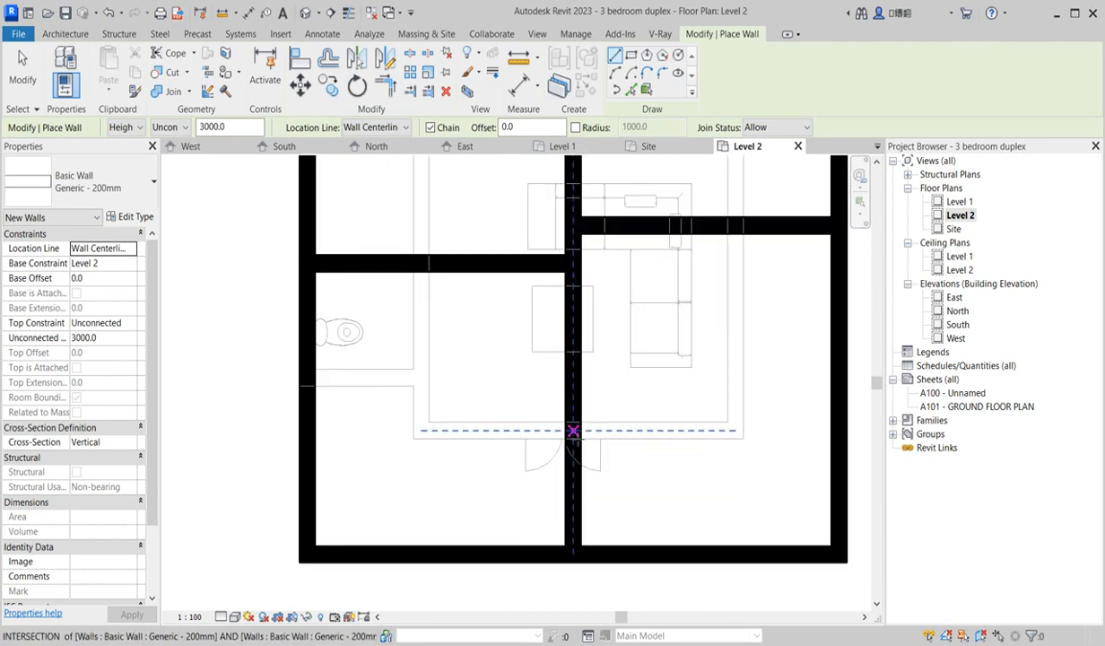
{"action": "left_click", "coordinate": [572, 436]}
{"action": "scroll", "coordinate": [628, 457], "scroll_direction": "down", "scroll_amount": 3}
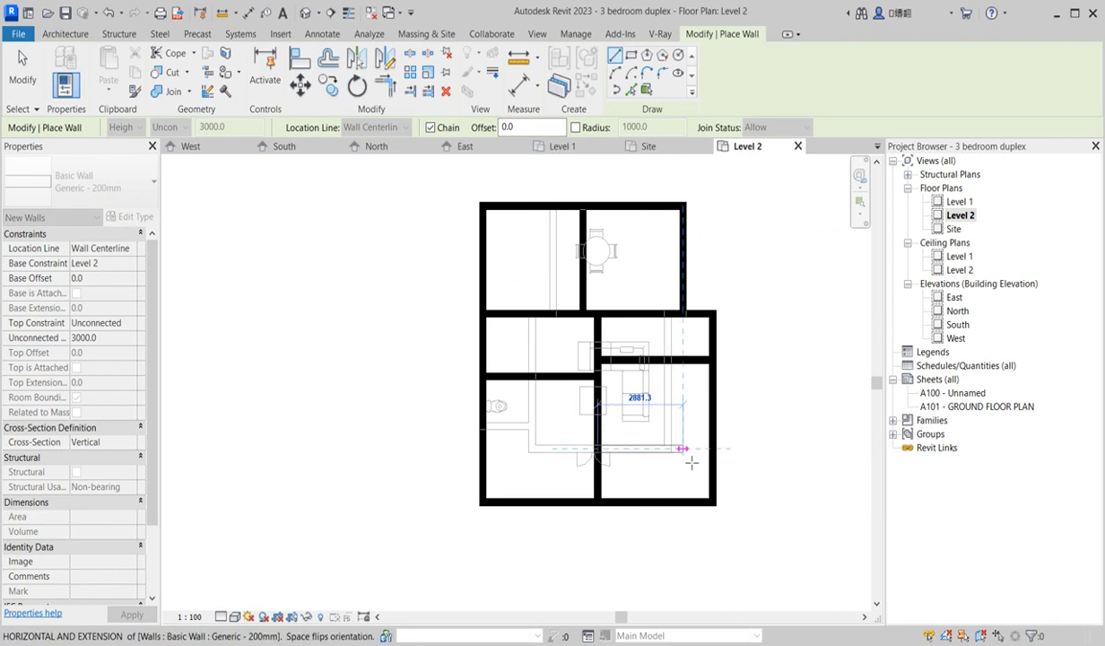
{"action": "left_click", "coordinate": [713, 449]}
{"action": "key", "text": "Escape"}
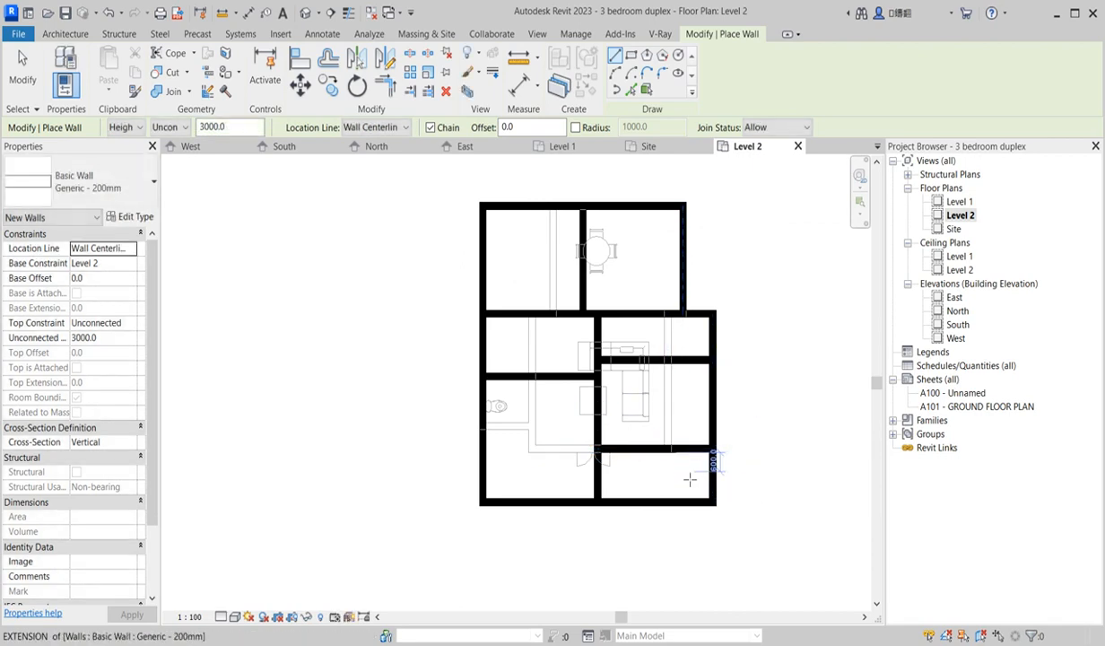
{"action": "scroll", "coordinate": [610, 502], "scroll_direction": "down", "scroll_amount": 2}
{"action": "key", "text": "Escape"}
Step: Add an aligned dimension between the facing sides of the two new horizontal partitions
{"action": "scroll", "coordinate": [611, 514], "scroll_direction": "up", "scroll_amount": 2}
{"action": "left_click", "coordinate": [622, 505]}
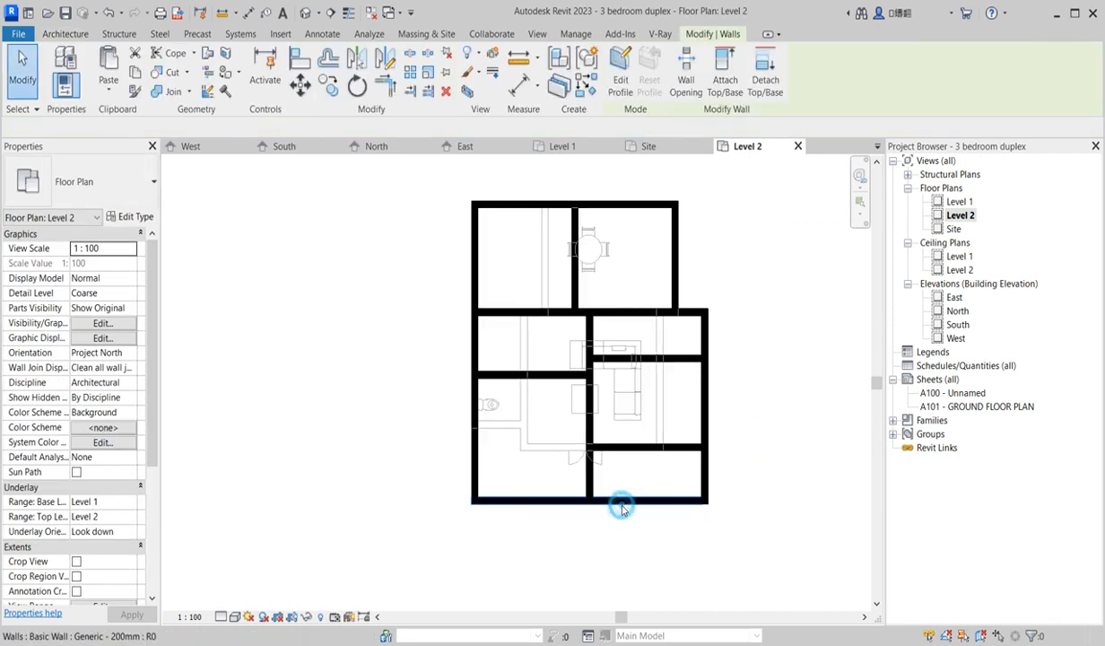
{"action": "scroll", "coordinate": [622, 505], "scroll_direction": "up", "scroll_amount": 2}
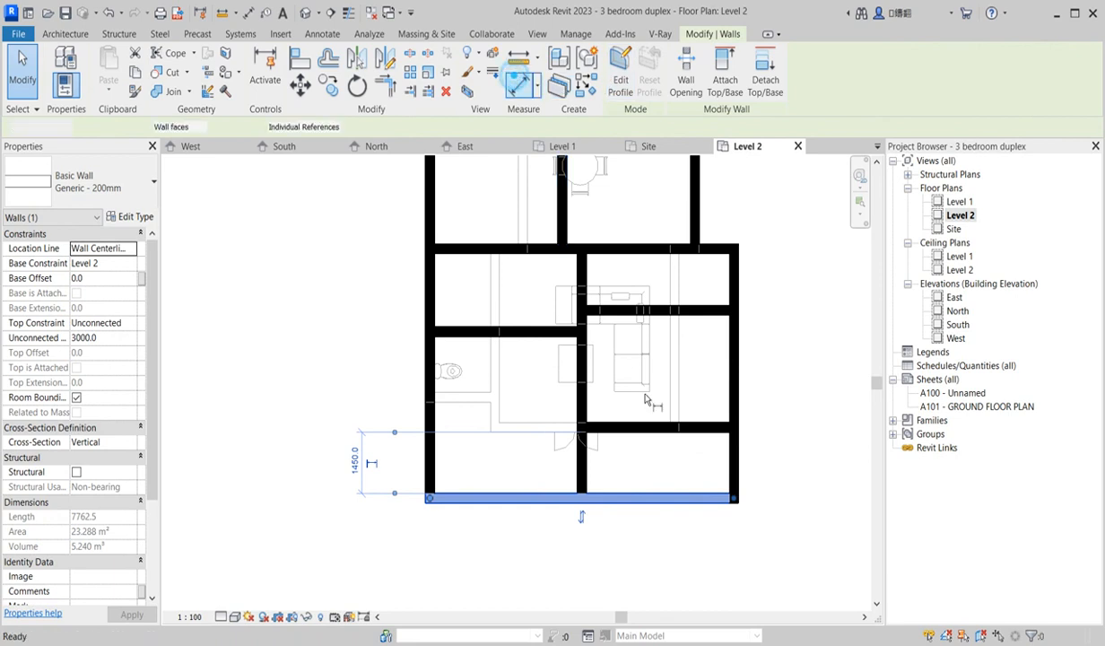
{"action": "left_click", "coordinate": [518, 84]}
{"action": "left_click", "coordinate": [648, 420]}
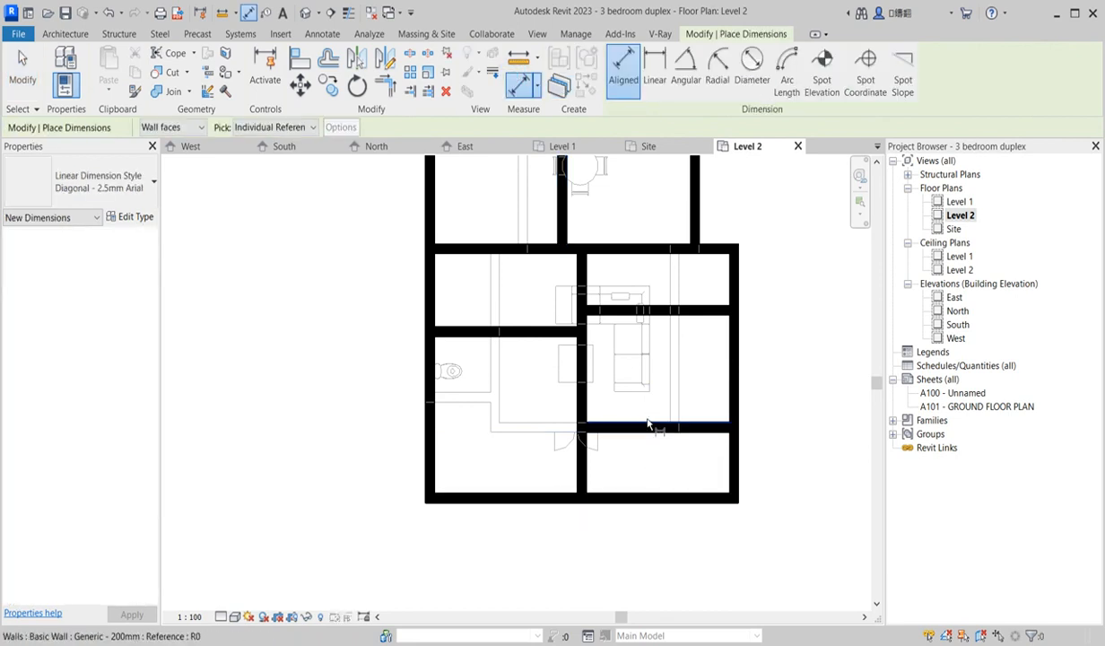
{"action": "left_click", "coordinate": [666, 318]}
{"action": "left_click", "coordinate": [673, 366]}
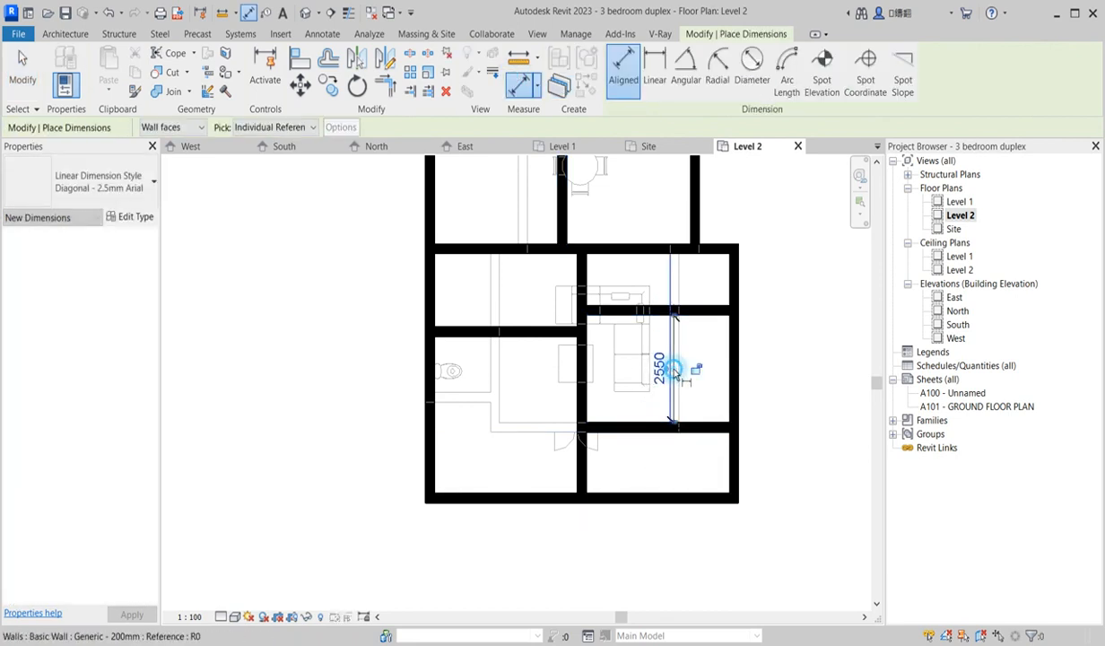
Step: Add an aligned dimension from the lower new partition's front face to the front wall and finish dimensioning
{"action": "scroll", "coordinate": [679, 458], "scroll_direction": "down", "scroll_amount": 2}
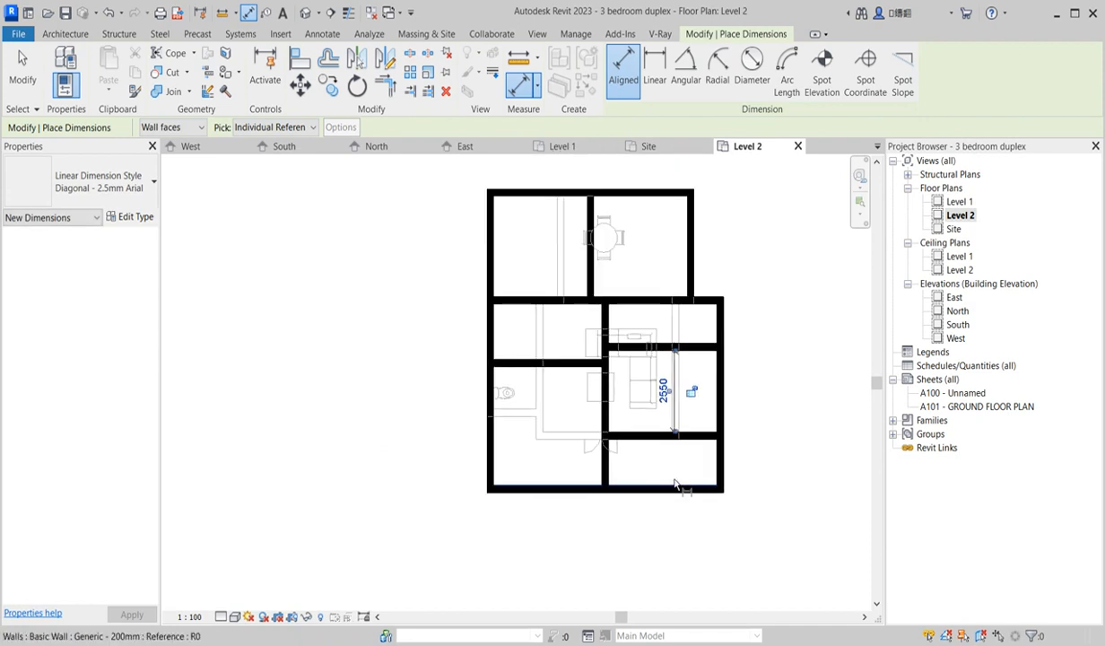
{"action": "scroll", "coordinate": [677, 484], "scroll_direction": "up", "scroll_amount": 2}
{"action": "scroll", "coordinate": [667, 434], "scroll_direction": "up", "scroll_amount": 1}
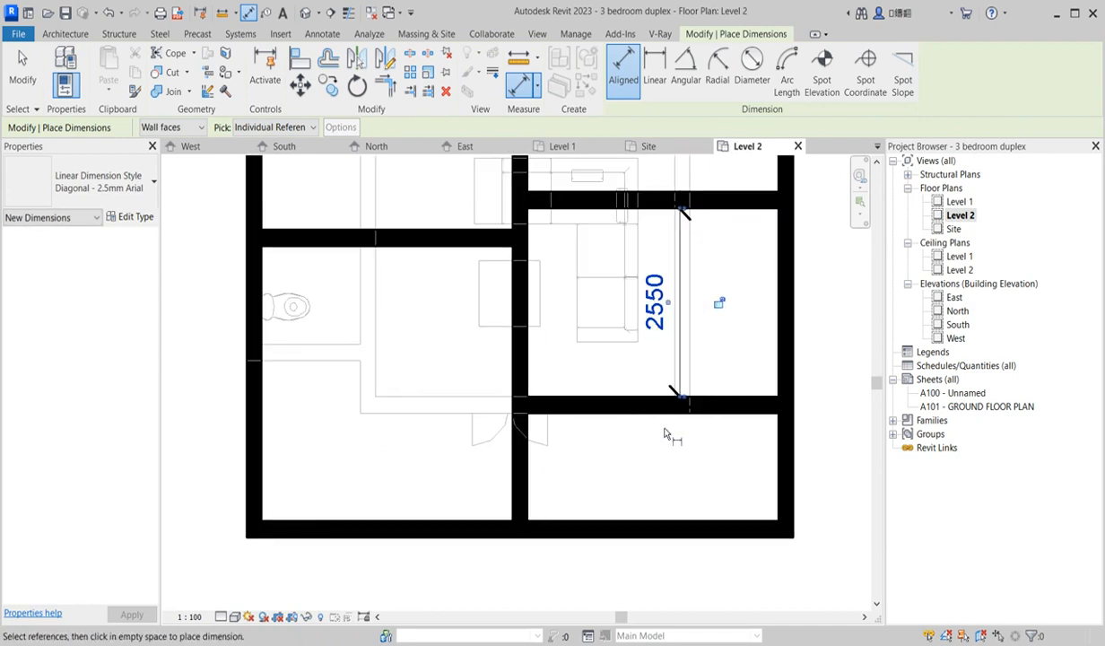
{"action": "scroll", "coordinate": [661, 445], "scroll_direction": "down", "scroll_amount": 1}
{"action": "scroll", "coordinate": [660, 446], "scroll_direction": "down", "scroll_amount": 1}
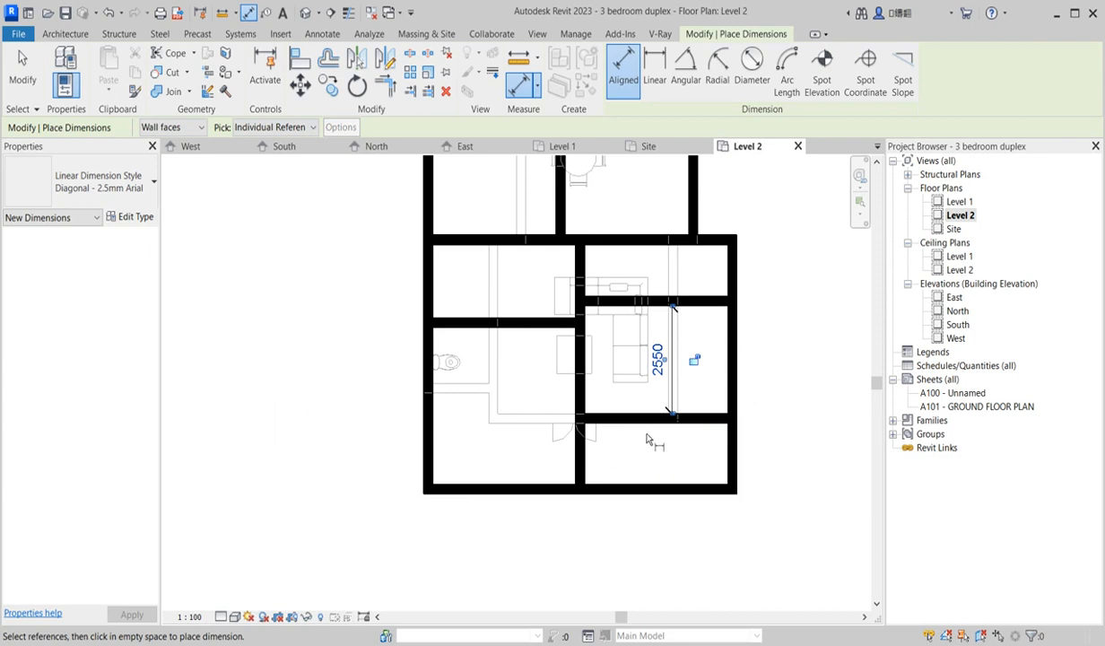
{"action": "scroll", "coordinate": [644, 433], "scroll_direction": "up", "scroll_amount": 2}
{"action": "left_click", "coordinate": [646, 428]}
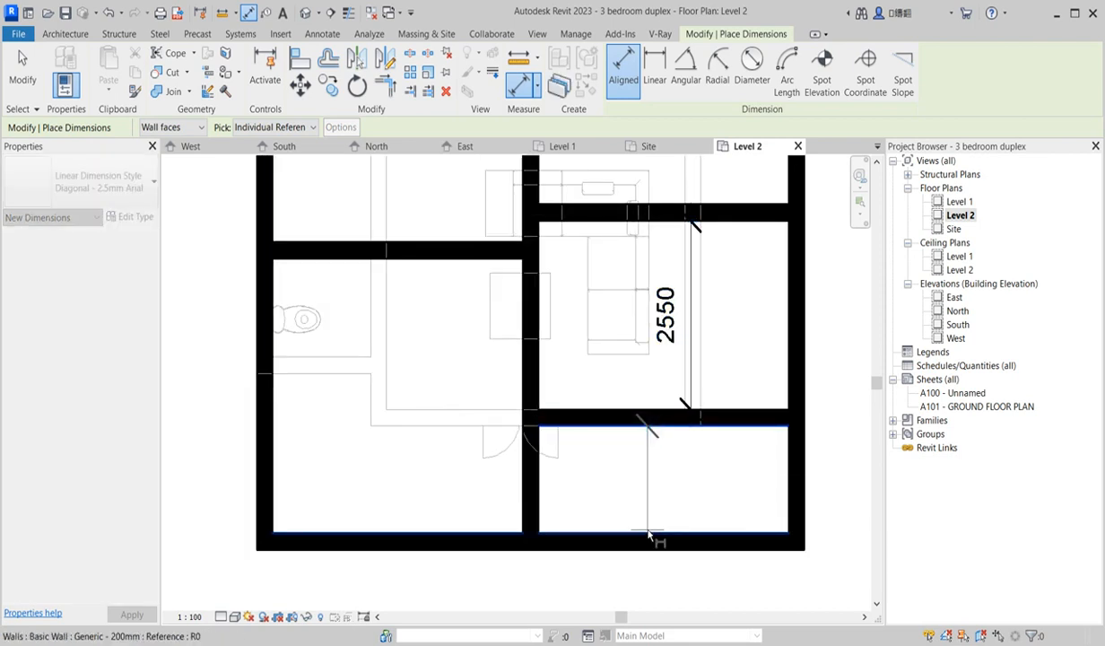
{"action": "left_click", "coordinate": [648, 536]}
{"action": "left_click", "coordinate": [649, 499]}
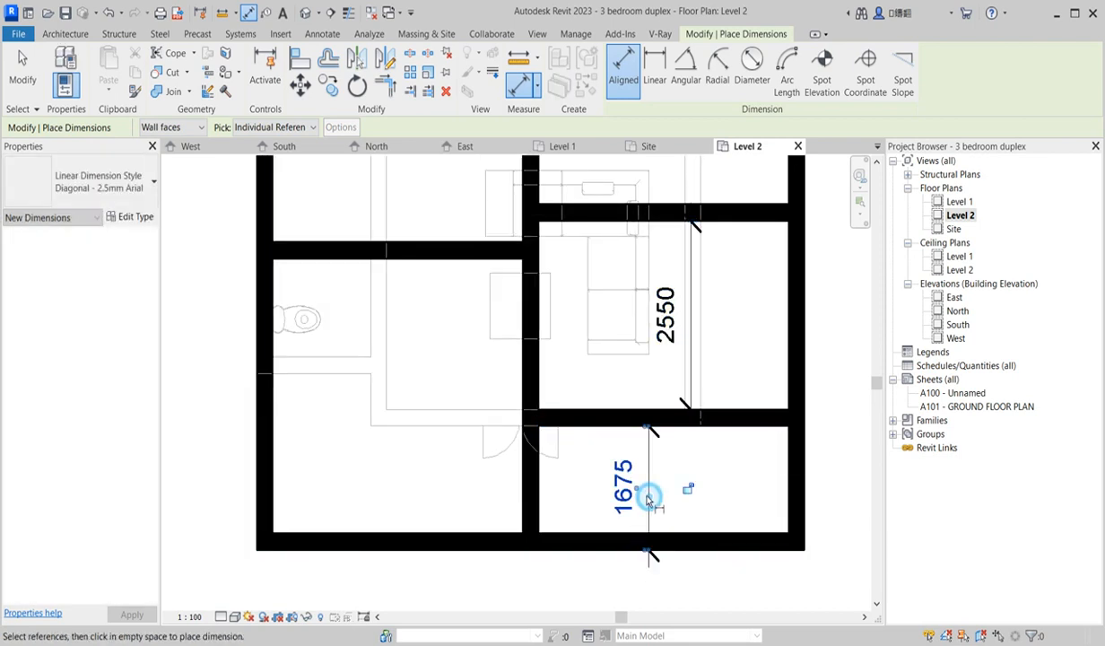
{"action": "scroll", "coordinate": [650, 499], "scroll_direction": "down", "scroll_amount": 3}
{"action": "right_click", "coordinate": [651, 401]}
{"action": "left_click", "coordinate": [671, 412]}
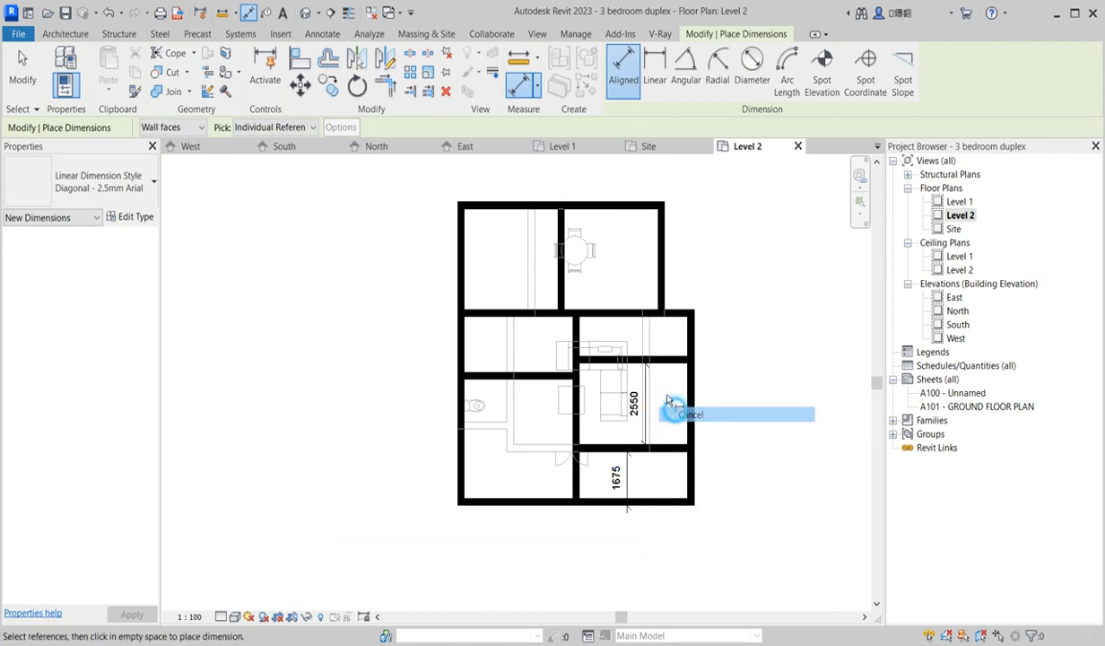
{"action": "right_click", "coordinate": [669, 401]}
{"action": "left_click", "coordinate": [692, 403]}
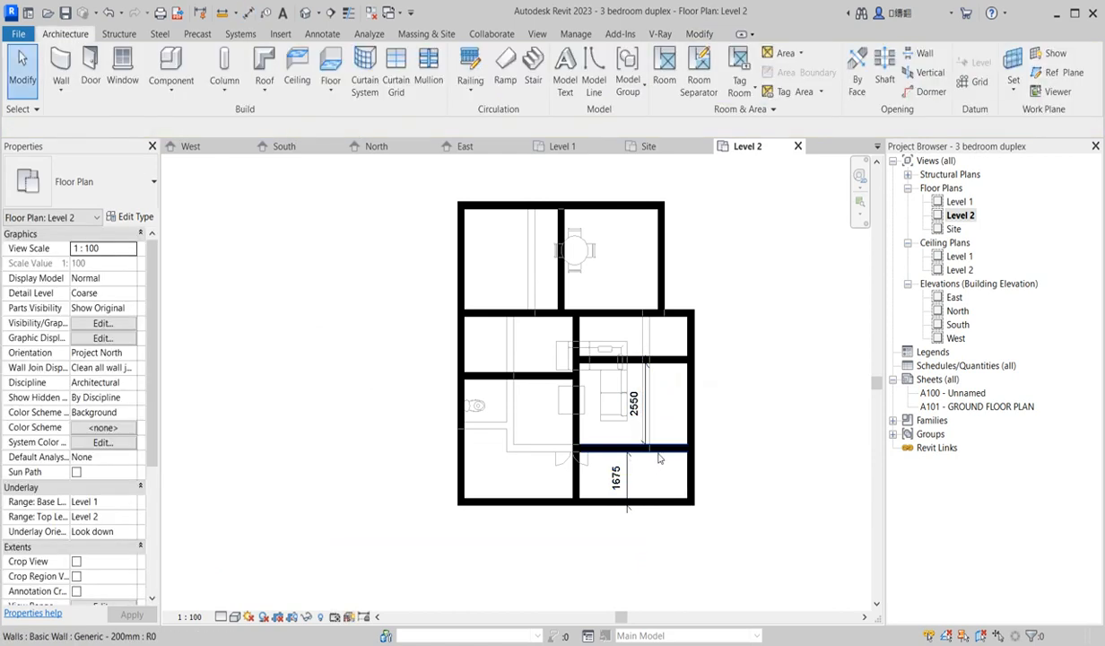
Step: Move the lower partition toward the front wall by setting its spacing from the upper partition to 3200 mm
{"action": "left_click", "coordinate": [658, 455]}
{"action": "left_click", "coordinate": [635, 401]}
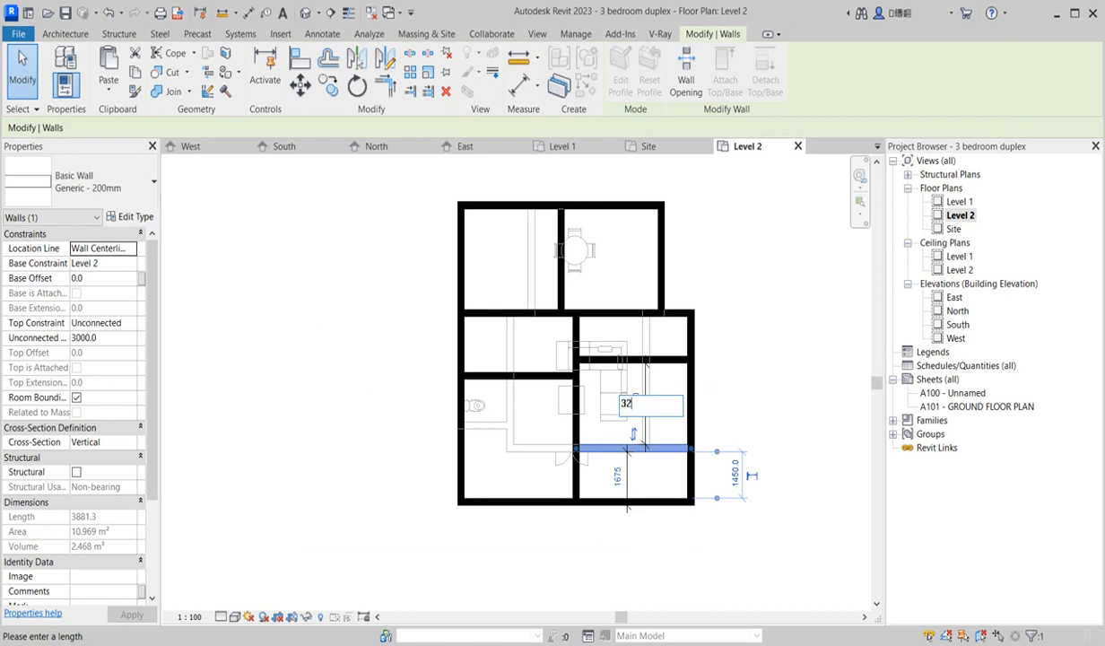
{"action": "type", "text": "3200"}
{"action": "key", "text": "Return"}
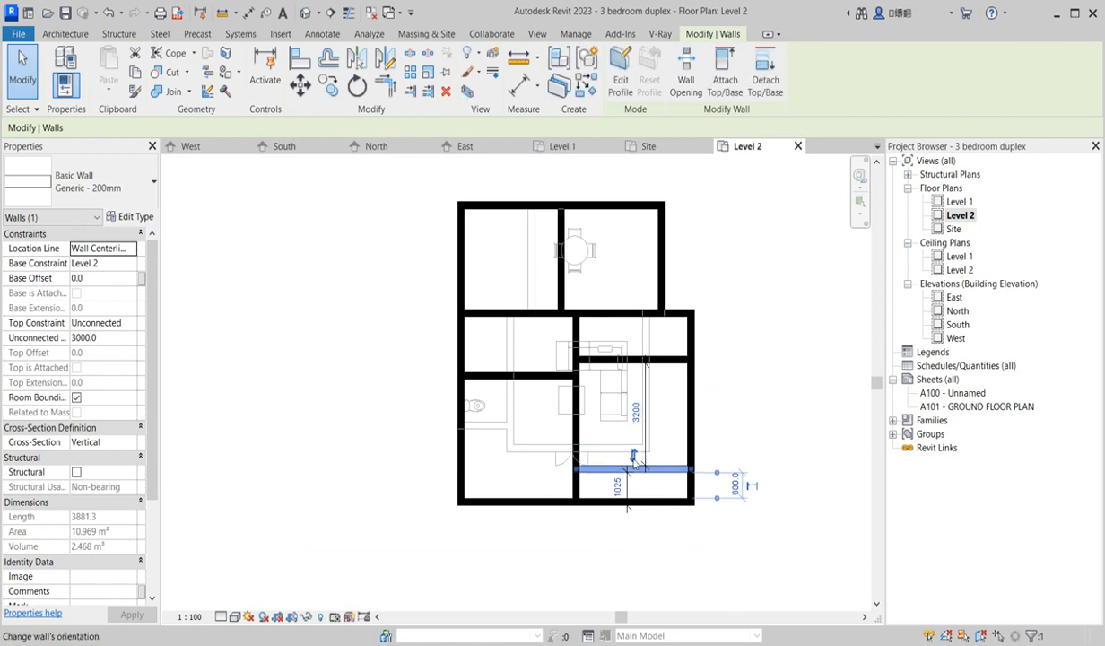
{"action": "left_click", "coordinate": [644, 536]}
Step: Start the Door tool and save the project at the save reminder
{"action": "scroll", "coordinate": [640, 529], "scroll_direction": "up", "scroll_amount": 2}
{"action": "scroll", "coordinate": [551, 472], "scroll_direction": "up", "scroll_amount": 2}
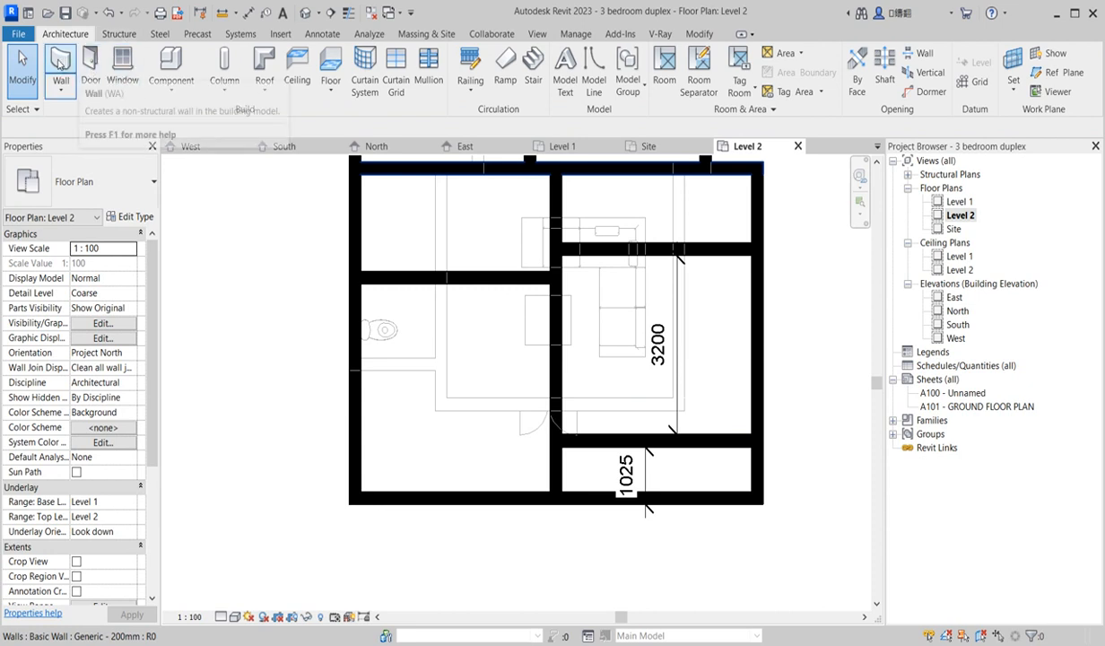
{"action": "left_click", "coordinate": [88, 65]}
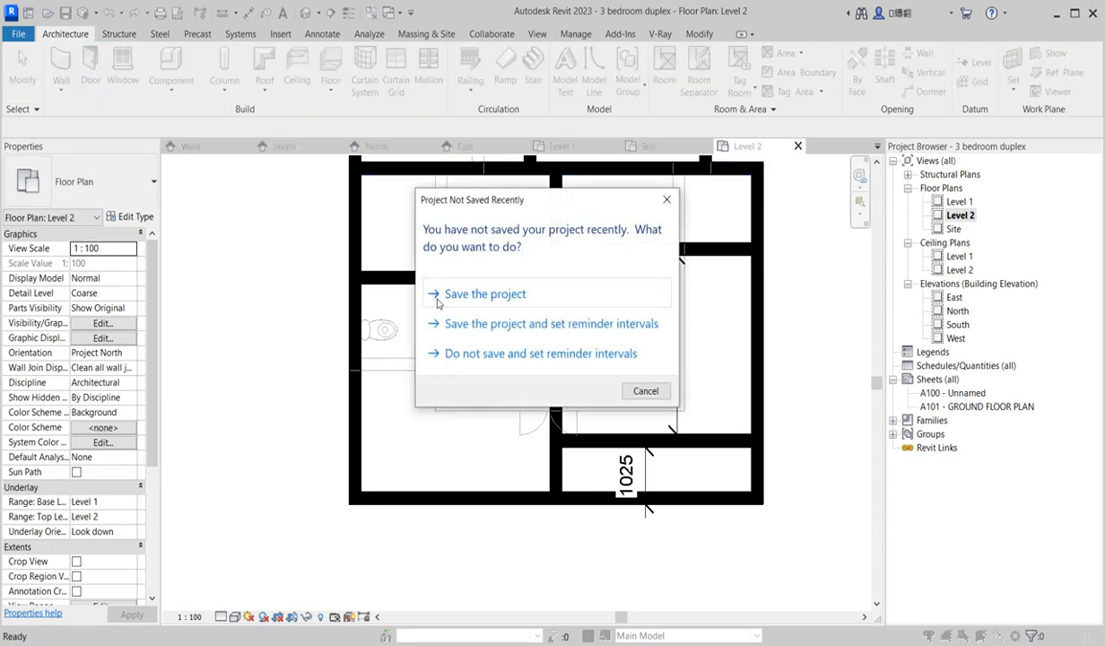
{"action": "left_click", "coordinate": [437, 302]}
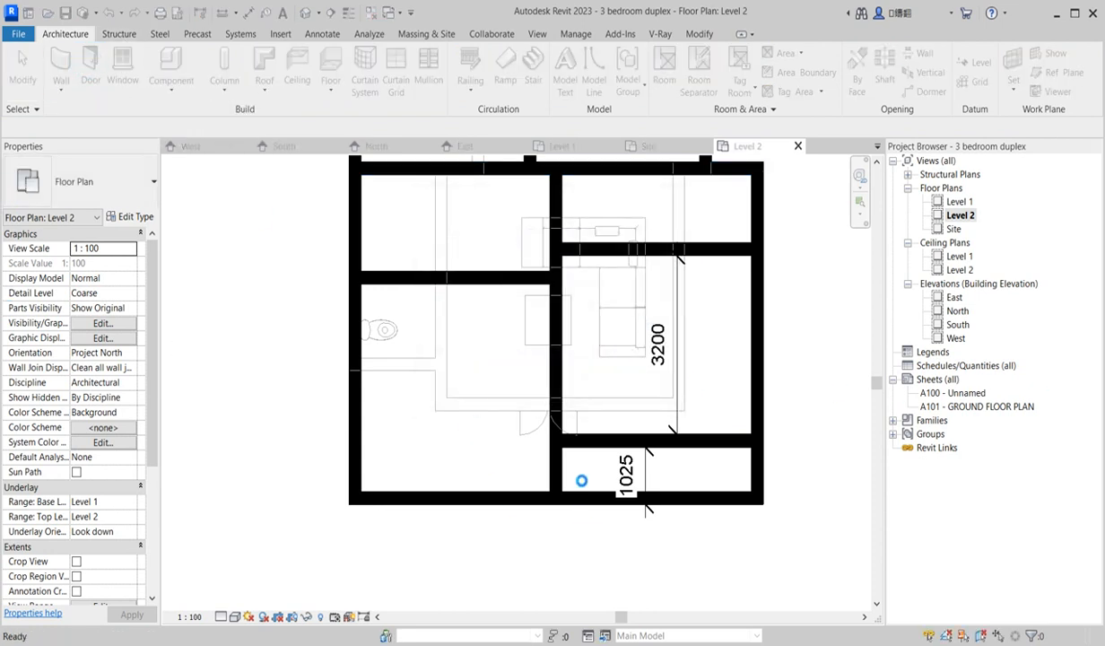
Step: Place an M_Single-Flush 0915 x 2134mm door at the front end of the central partition, swinging into the narrow front room
{"action": "scroll", "coordinate": [559, 477], "scroll_direction": "up", "scroll_amount": 2}
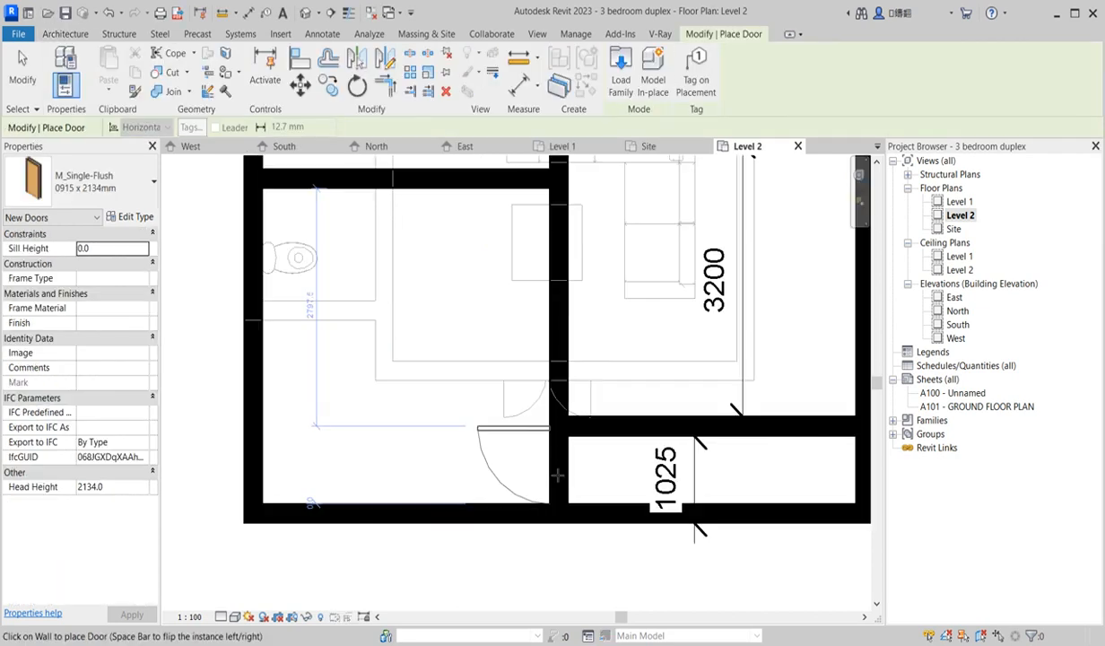
{"action": "left_click", "coordinate": [570, 461]}
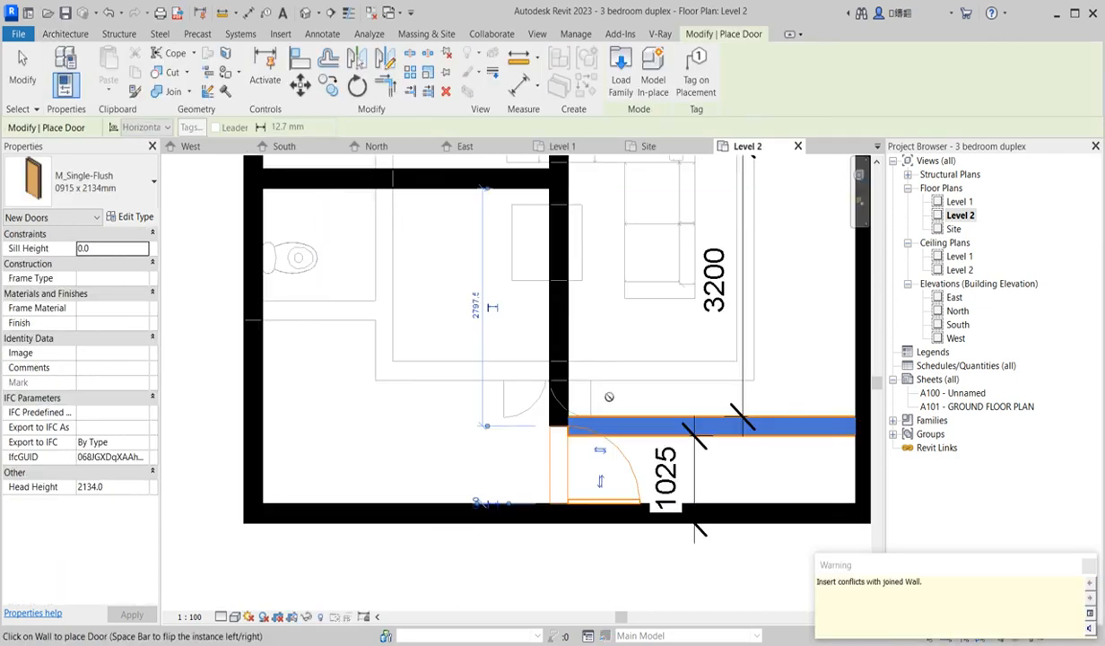
{"action": "key", "text": "Escape"}
{"action": "key", "text": "Escape"}
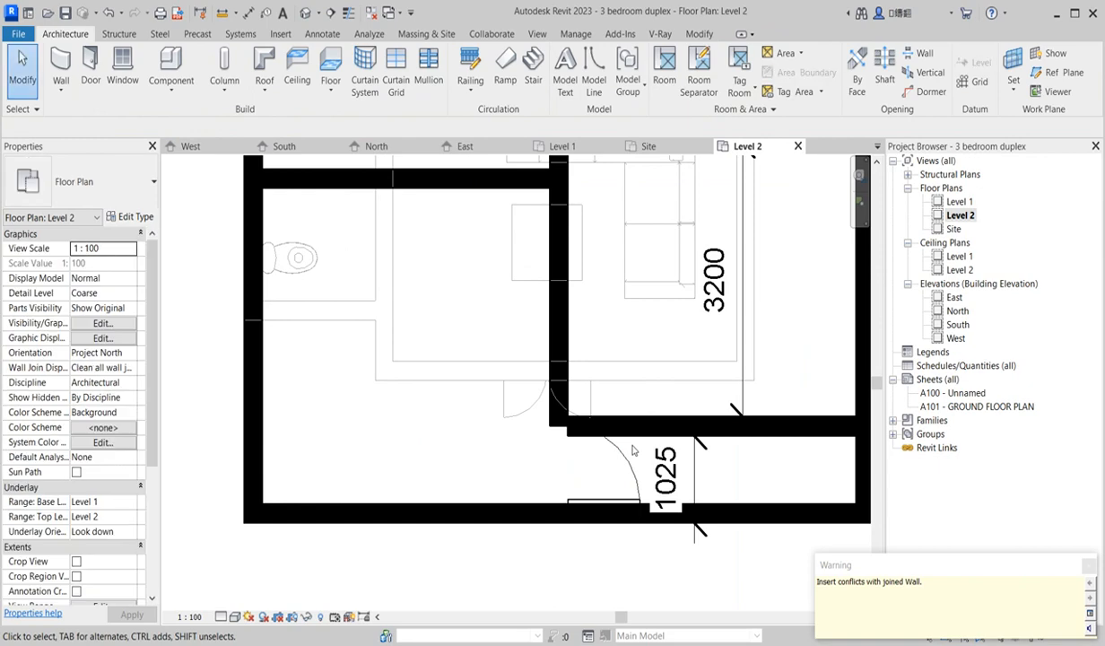
Step: Nudge the lower partition away from the front wall to a 3000 mm spacing, and nudge the door slightly the same way
{"action": "left_click", "coordinate": [633, 438]}
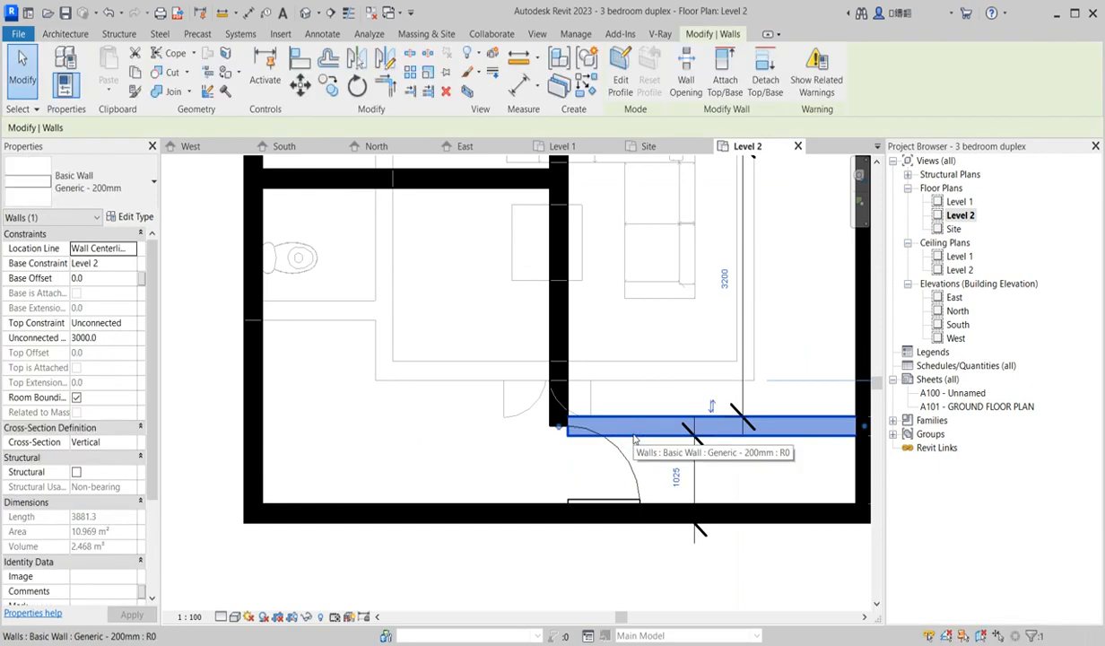
{"action": "key", "text": "Up"}
{"action": "key", "text": "Up"}
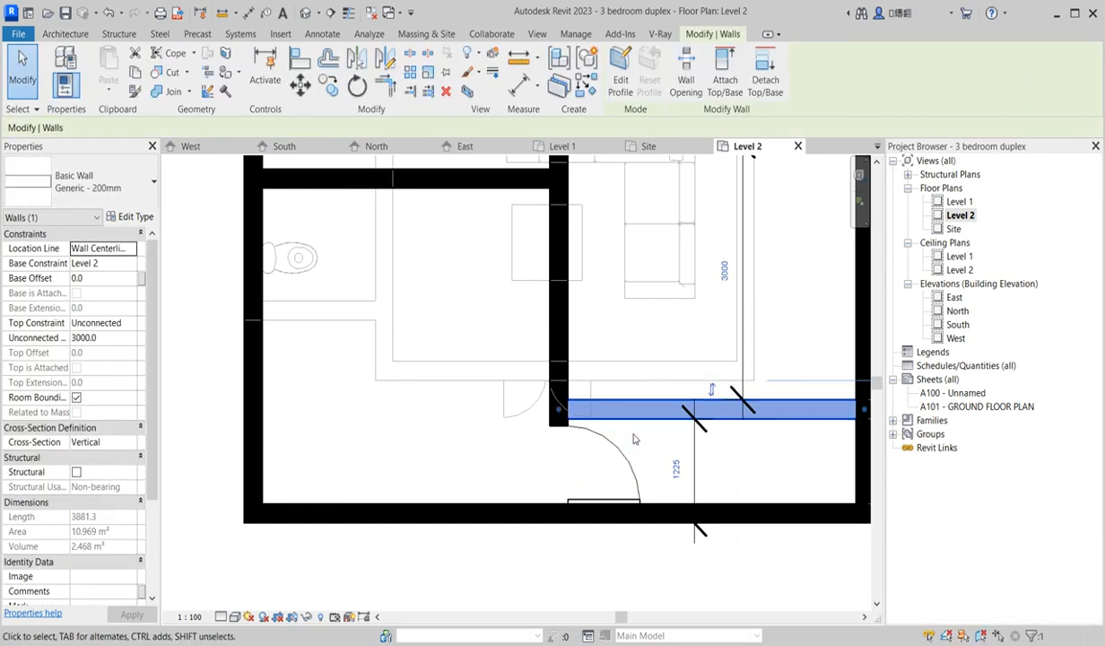
{"action": "scroll", "coordinate": [634, 439], "scroll_direction": "up", "scroll_amount": 3}
{"action": "left_click", "coordinate": [573, 454]}
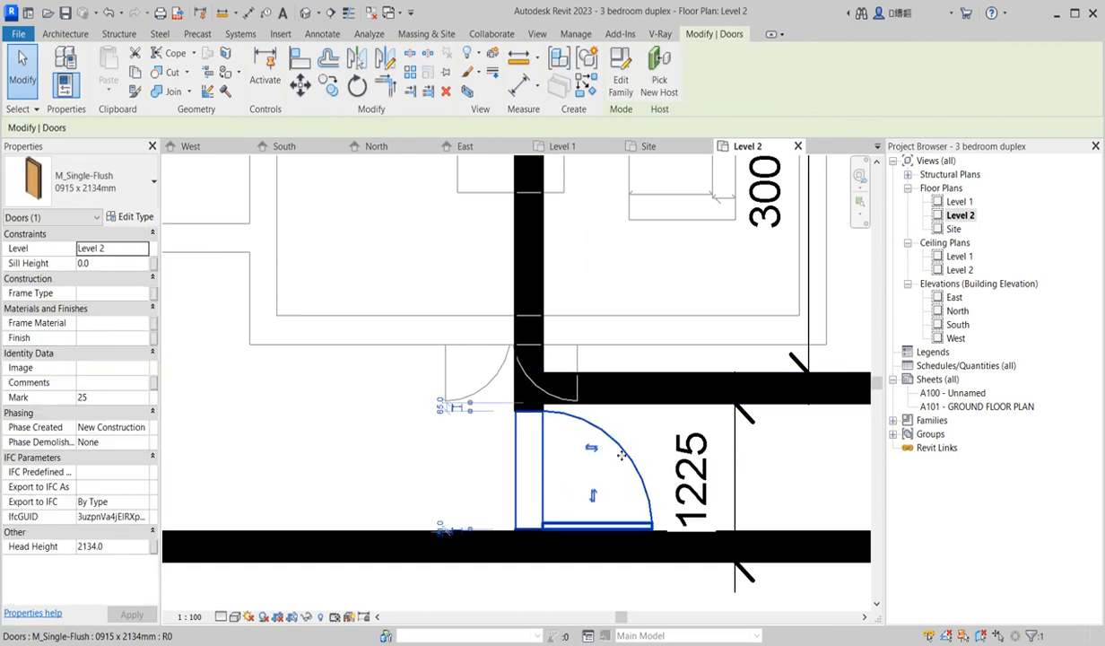
{"action": "key", "text": "Up"}
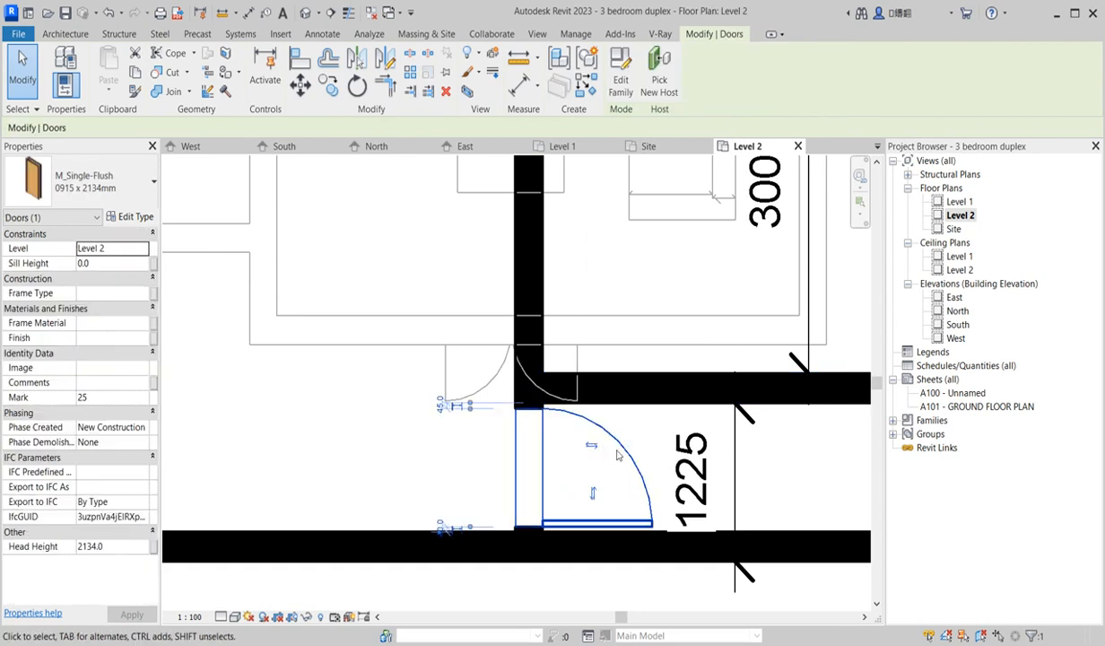
Step: Align the door's hinge side with the inner face of the front wall
{"action": "left_click", "coordinate": [300, 57]}
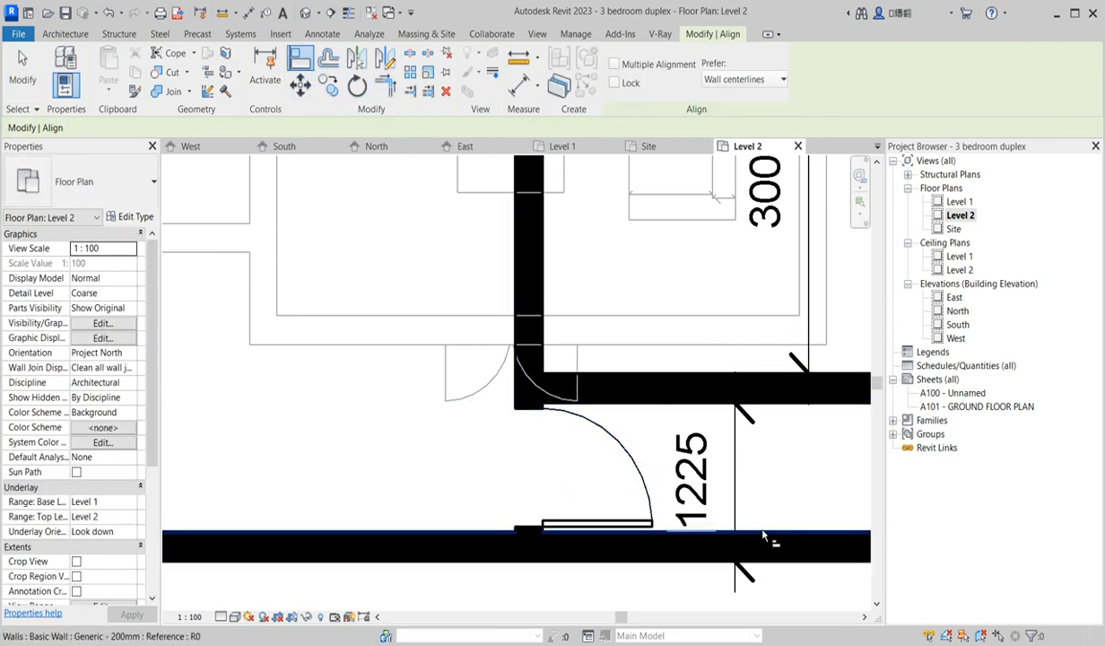
{"action": "left_click", "coordinate": [759, 533]}
{"action": "scroll", "coordinate": [608, 534], "scroll_direction": "up", "scroll_amount": 3}
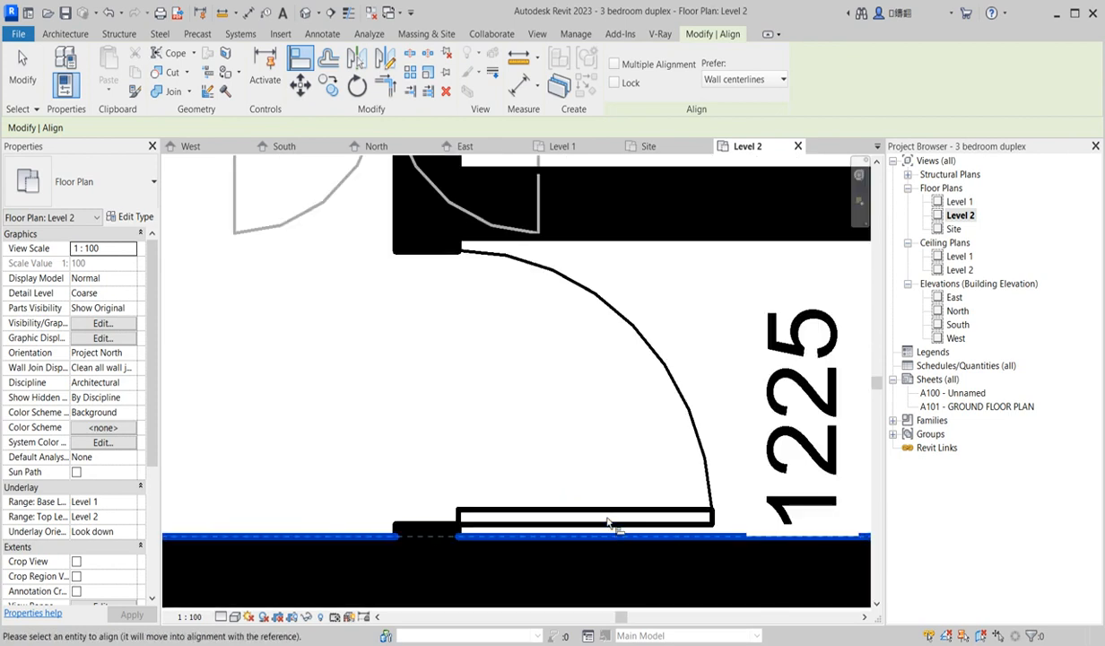
{"action": "left_click", "coordinate": [611, 533]}
{"action": "scroll", "coordinate": [611, 537], "scroll_direction": "down", "scroll_amount": 2}
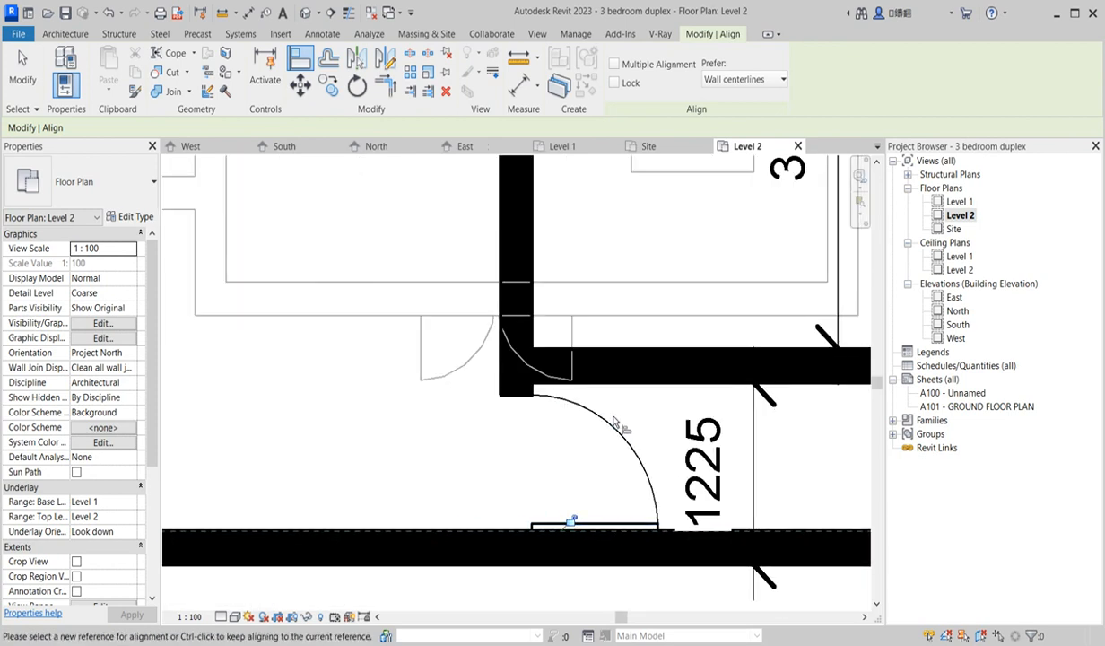
Step: Align the lower partition's front face with the upper edge of the door opening
{"action": "left_click", "coordinate": [554, 386]}
{"action": "left_click", "coordinate": [597, 381]}
{"action": "scroll", "coordinate": [598, 386], "scroll_direction": "down", "scroll_amount": 4}
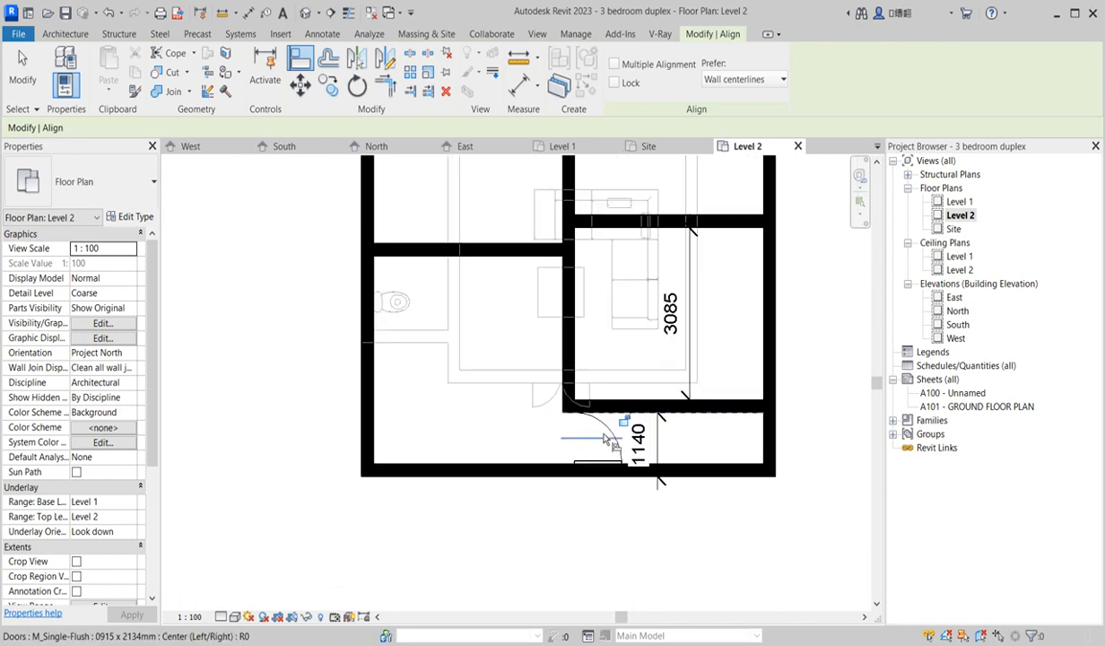
Step: Flip the door at the front end of the central partition so it swings into the room left of the partition
{"action": "key", "text": "Escape"}
{"action": "scroll", "coordinate": [607, 431], "scroll_direction": "up", "scroll_amount": 2}
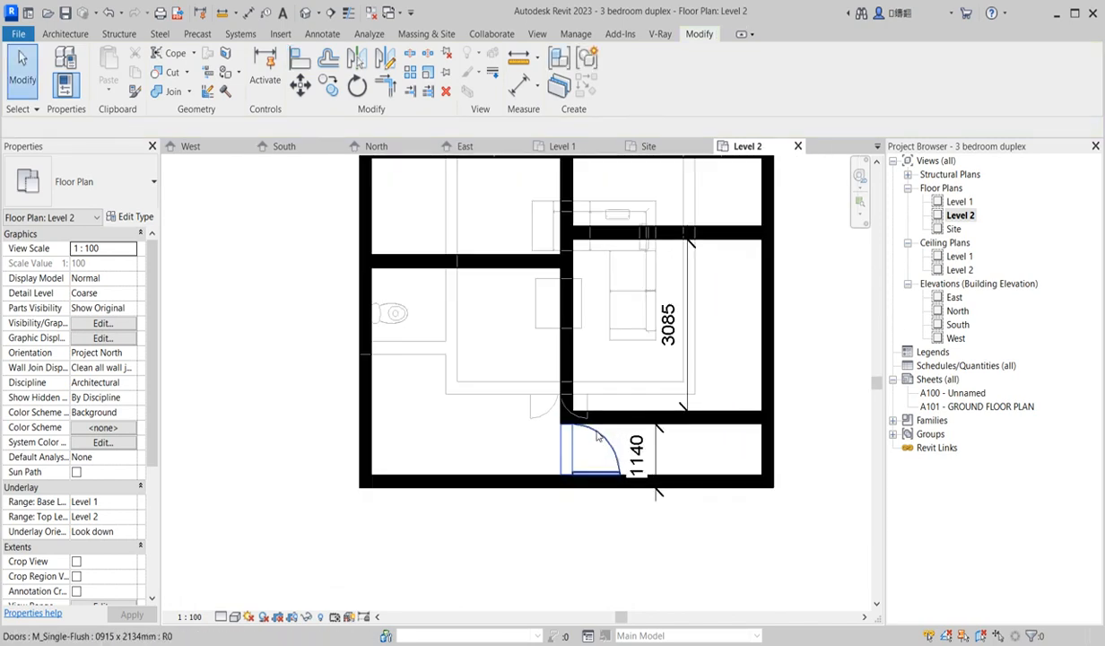
{"action": "left_click", "coordinate": [598, 457]}
{"action": "left_click", "coordinate": [594, 442]}
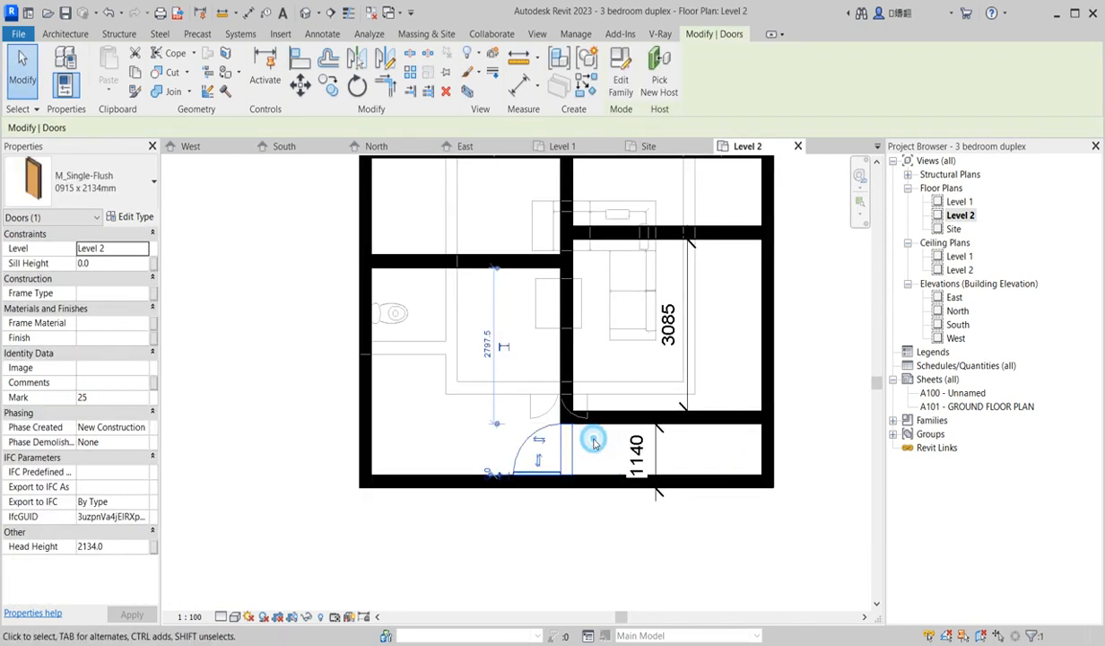
Step: Place a matching M_Single-Flush 0915 x 2134mm door in the lower partition beside the central partition, hinged on that side and swinging into the 3085 room
{"action": "left_click", "coordinate": [587, 84]}
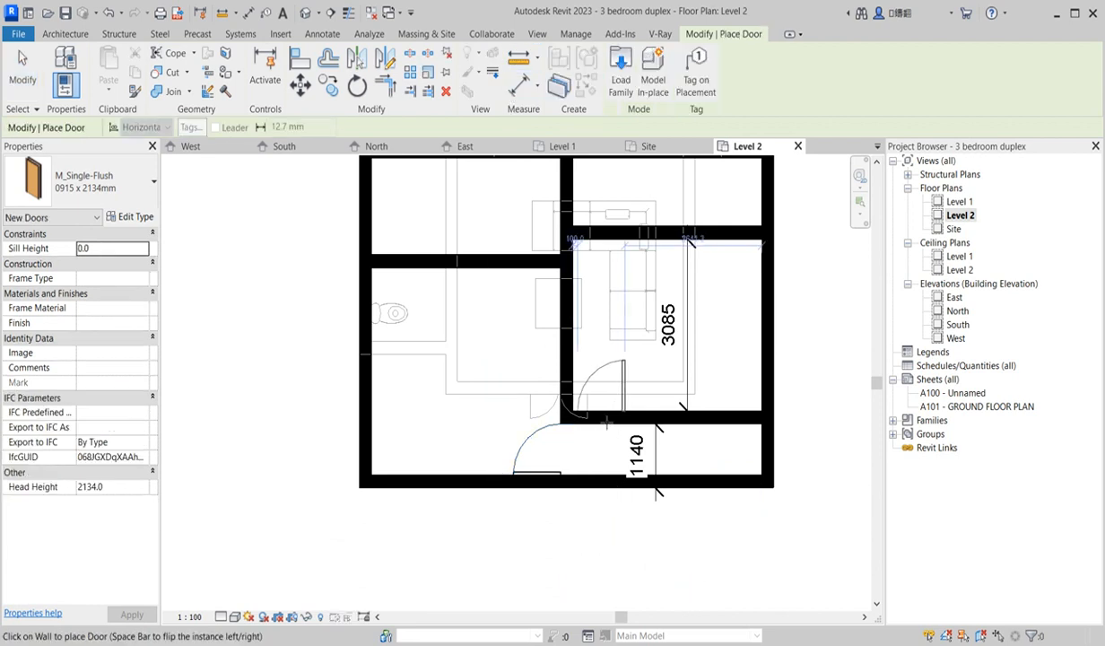
{"action": "scroll", "coordinate": [605, 422], "scroll_direction": "up", "scroll_amount": 2}
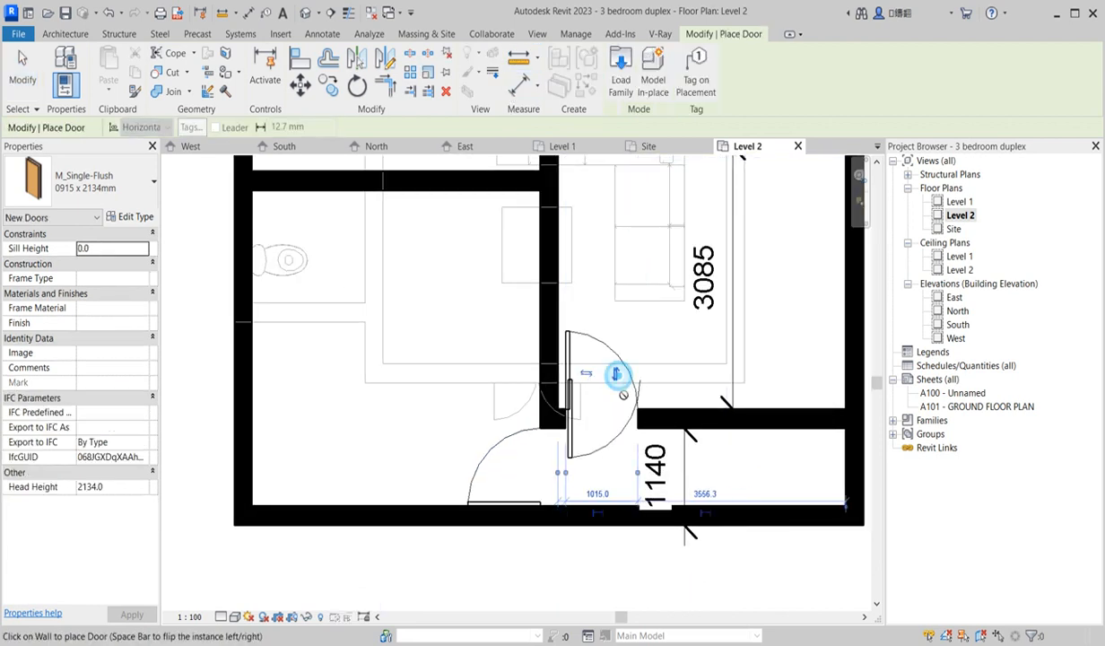
{"action": "left_click", "coordinate": [605, 375]}
{"action": "key", "text": "Escape"}
{"action": "key", "text": "Escape"}
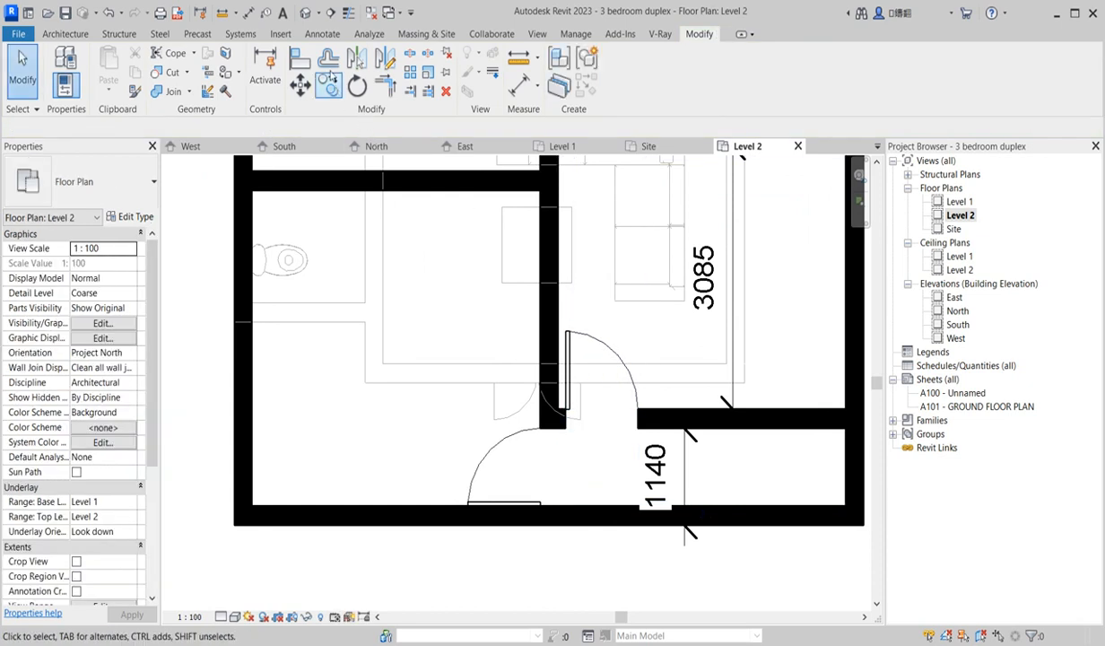
Step: Align the new door's hinge side with the right face of the central partition
{"action": "left_click", "coordinate": [299, 57]}
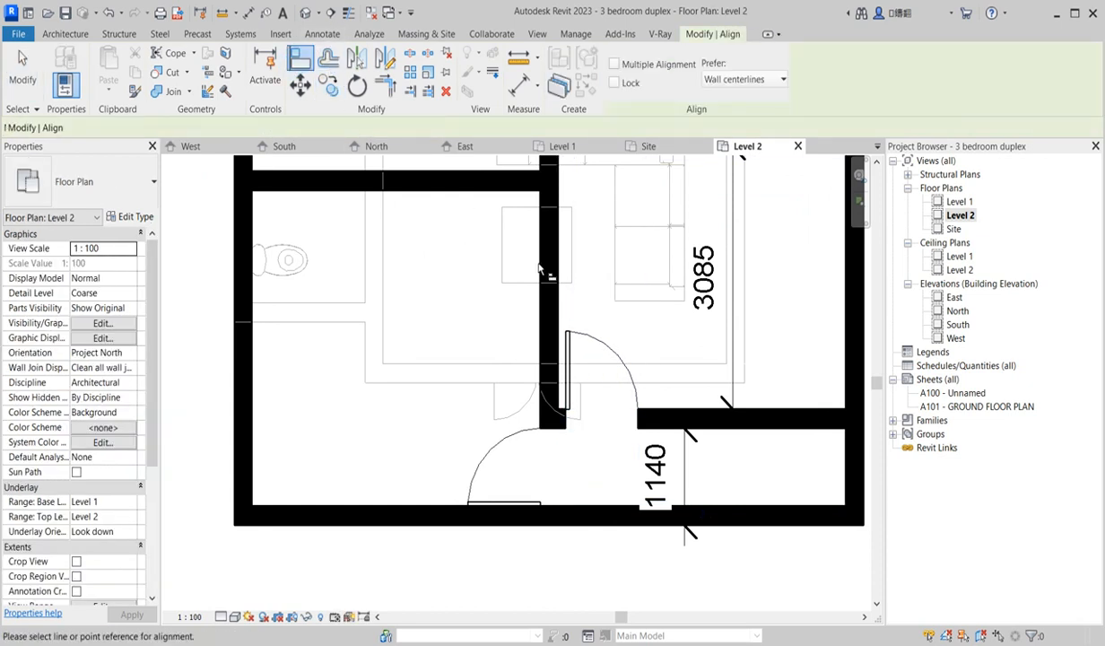
{"action": "left_click", "coordinate": [565, 341]}
{"action": "scroll", "coordinate": [592, 395], "scroll_direction": "down", "scroll_amount": 4}
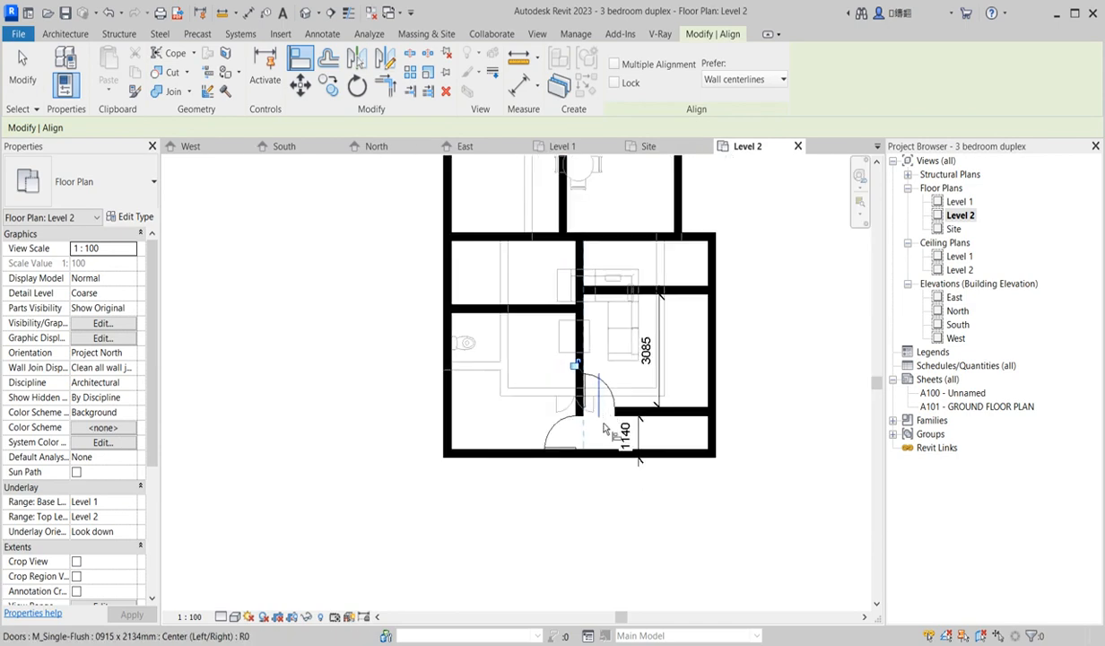
{"action": "scroll", "coordinate": [614, 403], "scroll_direction": "up", "scroll_amount": 3}
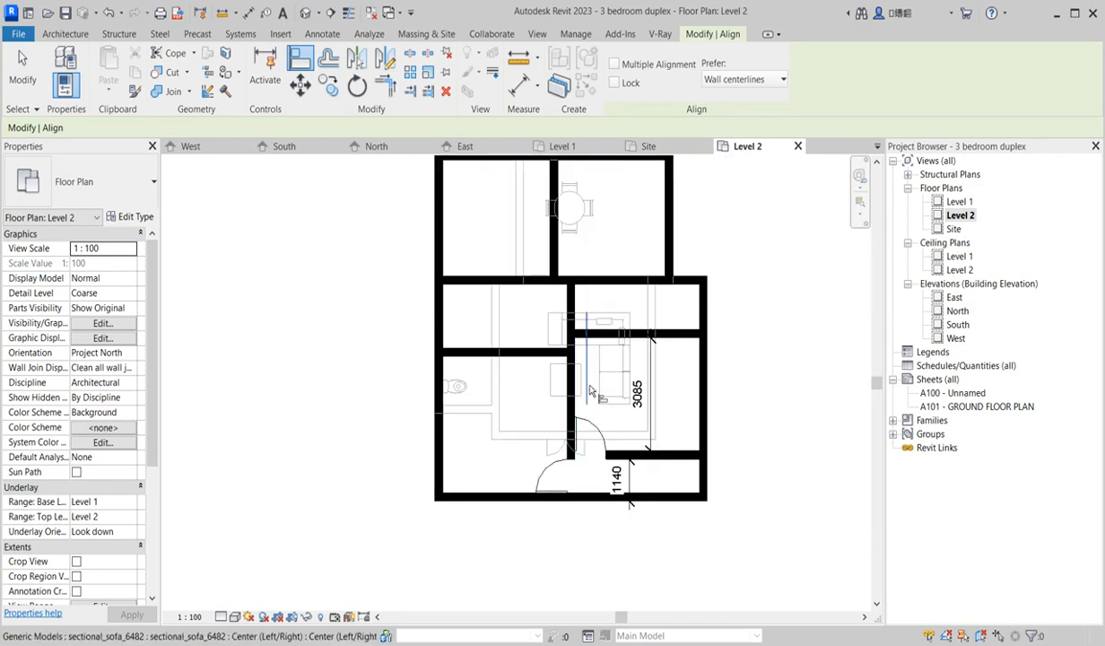
{"action": "right_click", "coordinate": [614, 403]}
{"action": "left_click", "coordinate": [615, 396]}
{"action": "right_click", "coordinate": [614, 413]}
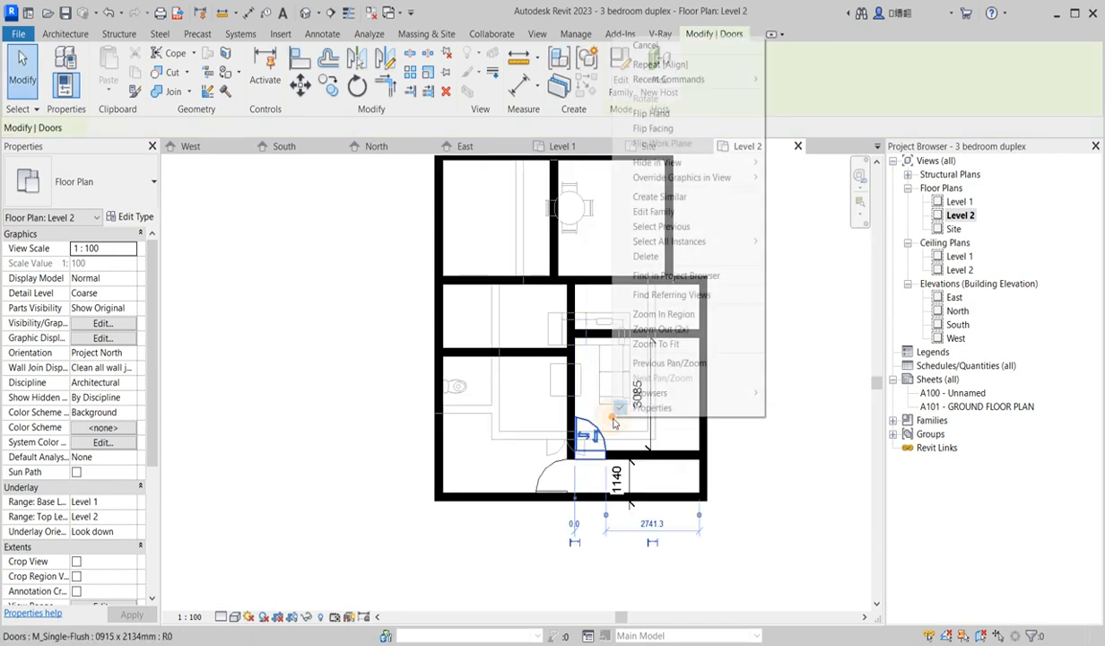
{"action": "left_click", "coordinate": [660, 64]}
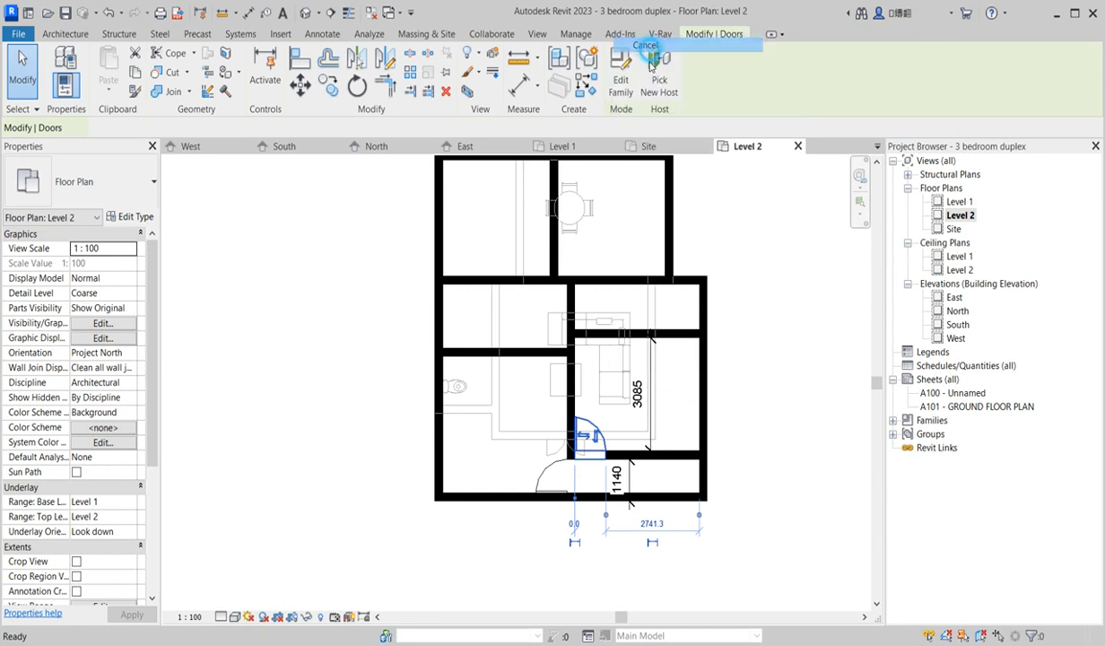
{"action": "scroll", "coordinate": [583, 391], "scroll_direction": "down", "scroll_amount": 4}
{"action": "scroll", "coordinate": [594, 393], "scroll_direction": "up", "scroll_amount": 3}
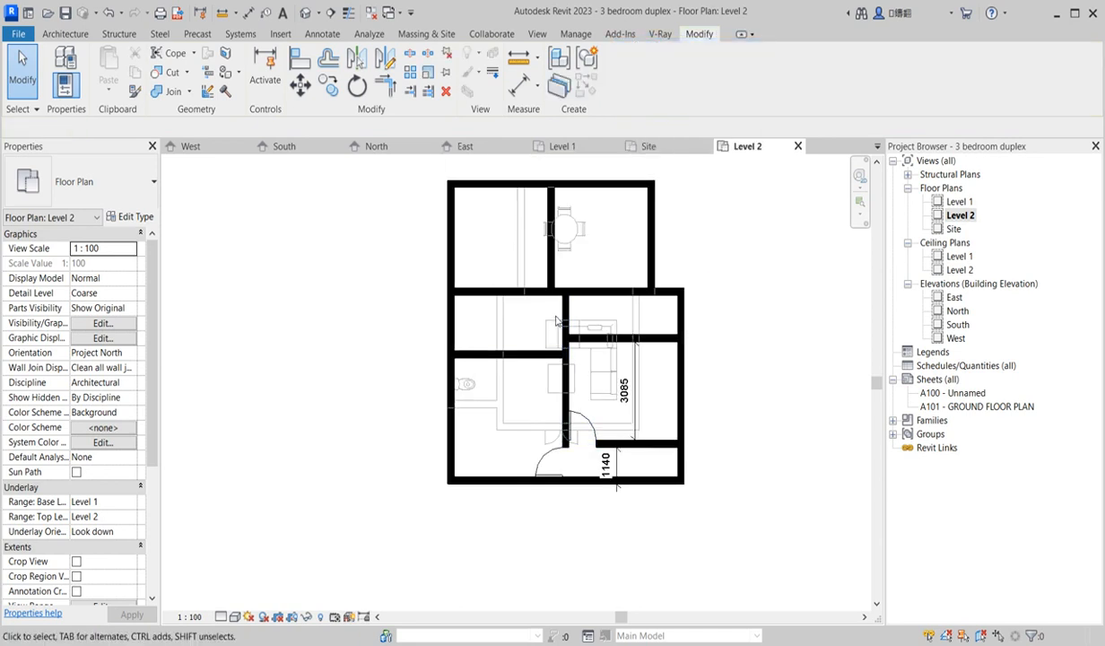
Step: Compare the upper-floor cross wall with the ground-floor layout on Level 1, and return to Level 2
{"action": "left_click", "coordinate": [510, 297]}
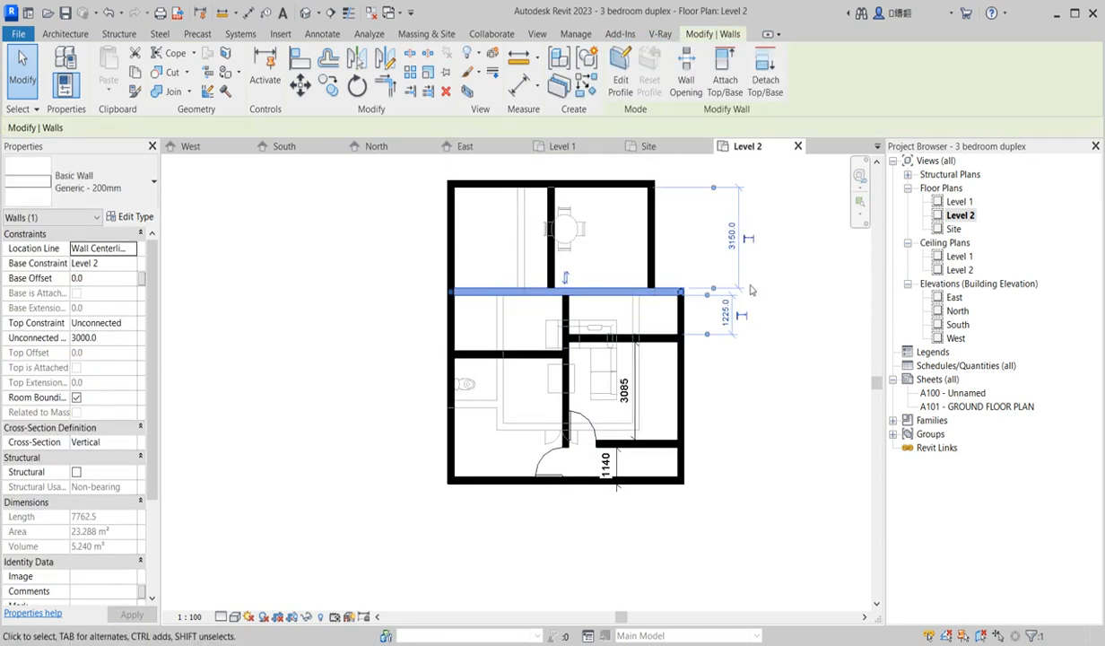
{"action": "double_click", "coordinate": [956, 202]}
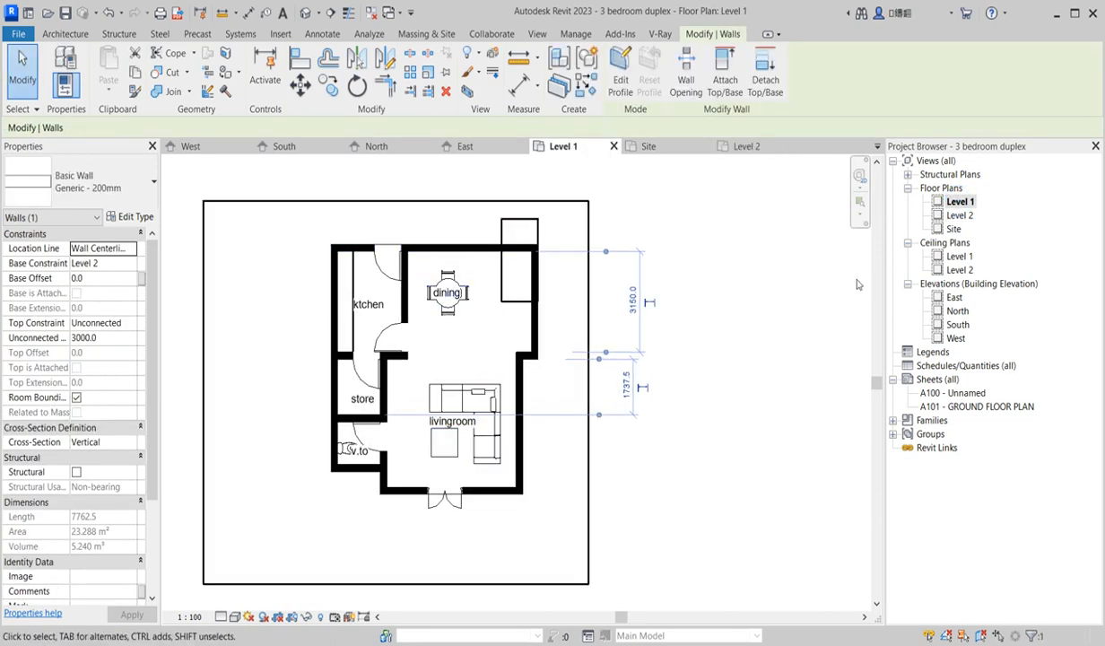
{"action": "double_click", "coordinate": [960, 215]}
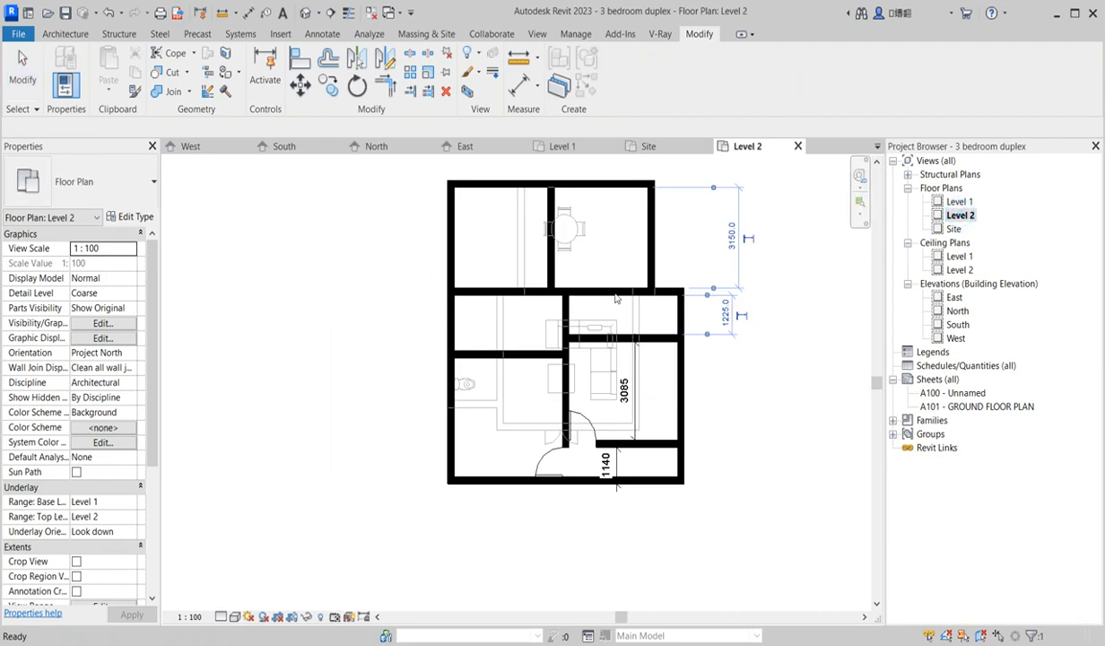
{"action": "scroll", "coordinate": [505, 446], "scroll_direction": "down", "scroll_amount": 2}
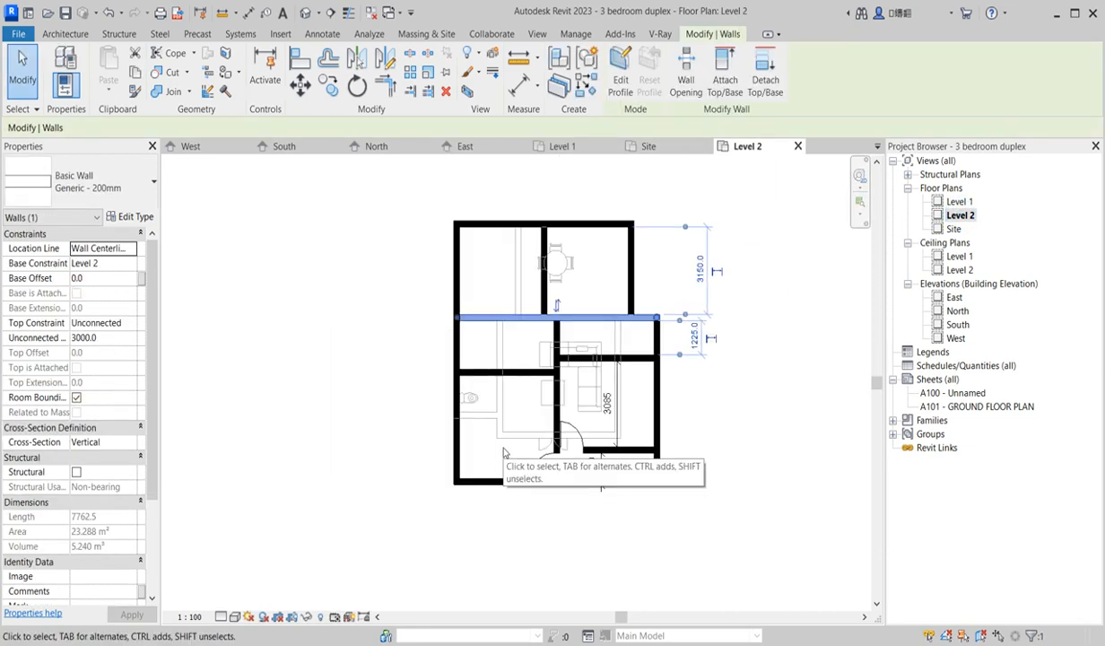
{"action": "scroll", "coordinate": [553, 379], "scroll_direction": "up", "scroll_amount": 2}
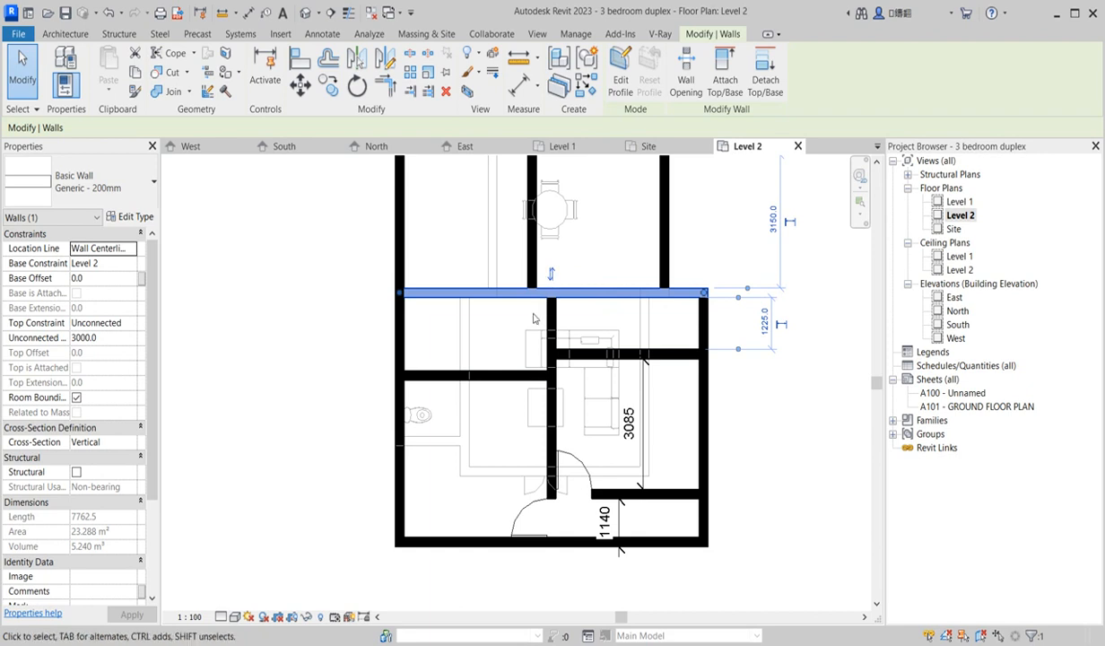
Step: Draw a Generic - 200mm wall from the long cross wall down to the left partition, centred on the underlay kitchen wall
{"action": "scroll", "coordinate": [499, 400], "scroll_direction": "down", "scroll_amount": 2}
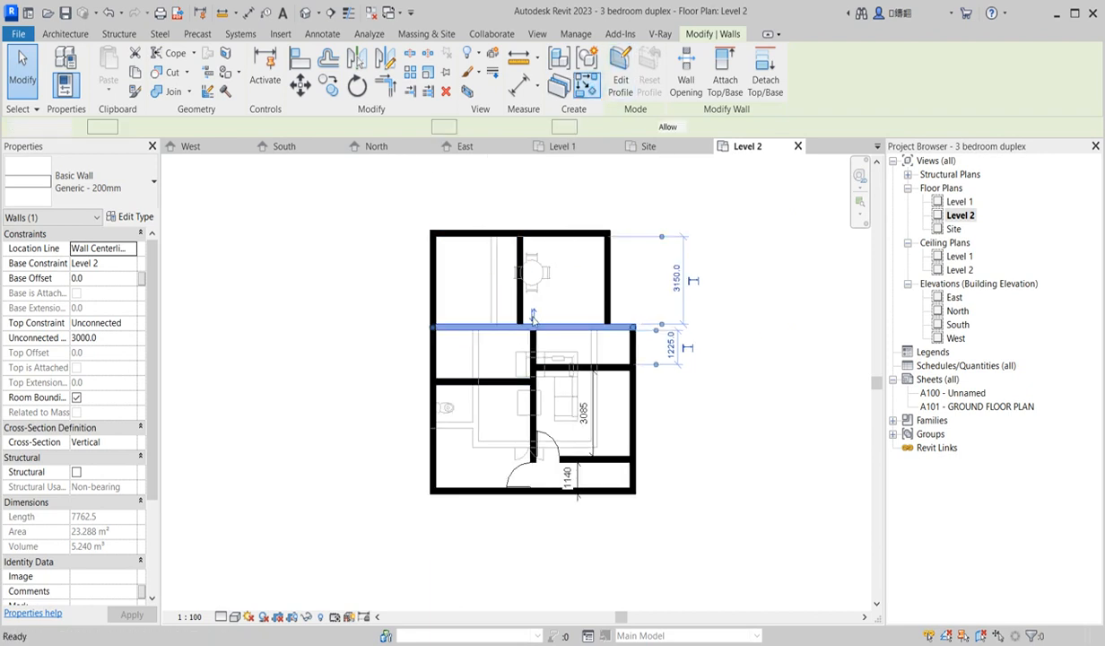
{"action": "scroll", "coordinate": [491, 332], "scroll_direction": "up", "scroll_amount": 1}
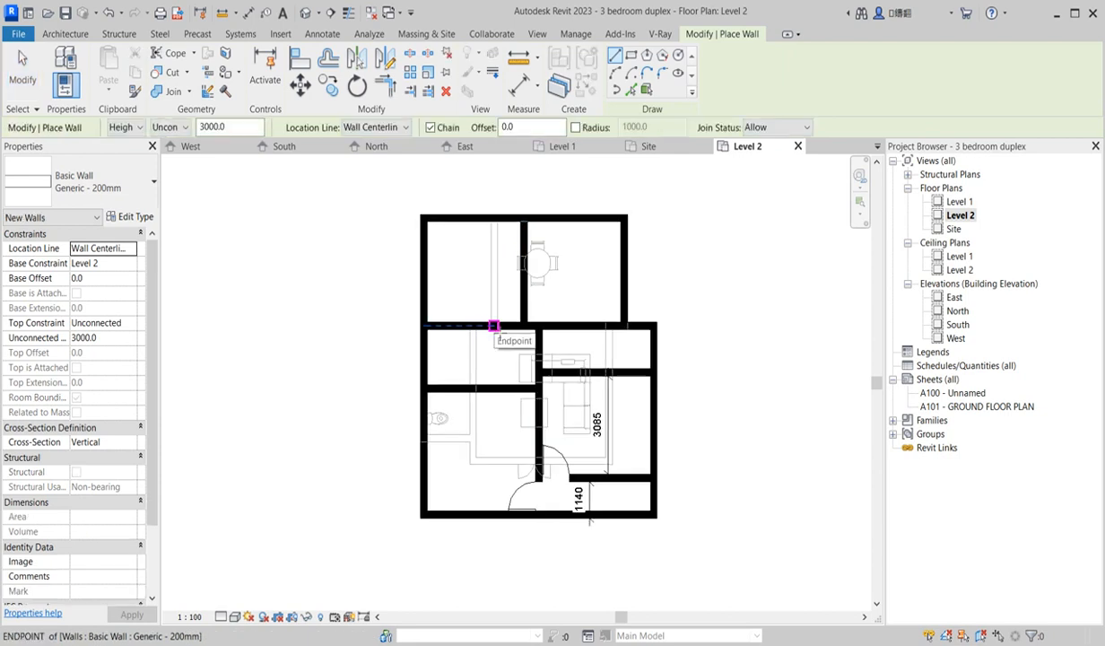
{"action": "scroll", "coordinate": [493, 326], "scroll_direction": "up", "scroll_amount": 1}
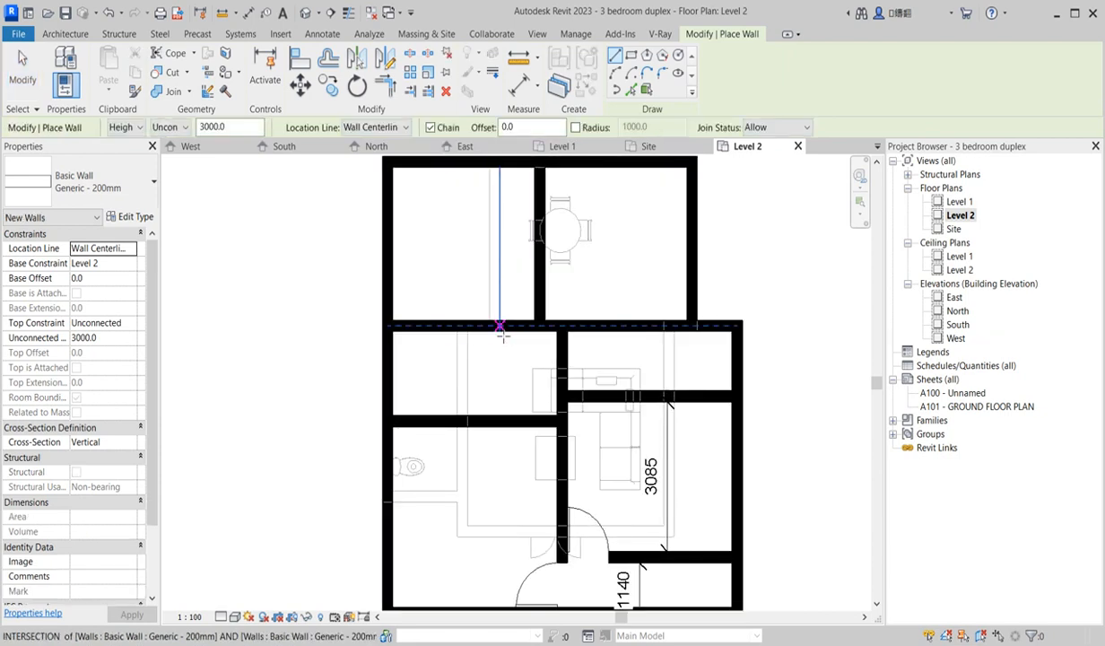
{"action": "left_click", "coordinate": [492, 326]}
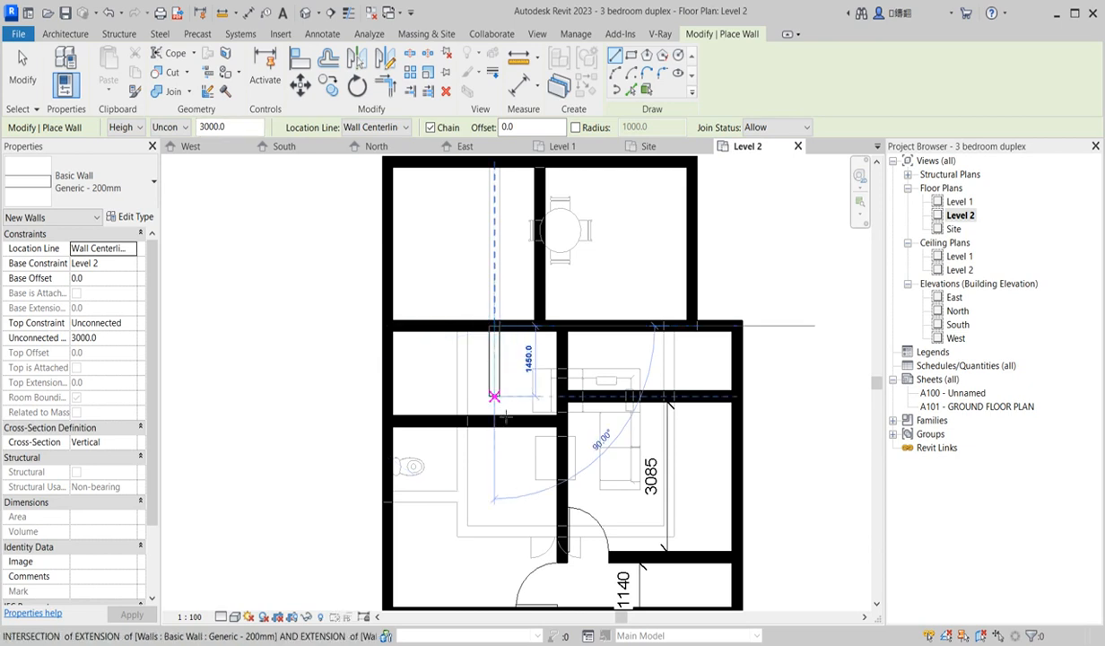
{"action": "scroll", "coordinate": [505, 373], "scroll_direction": "down", "scroll_amount": 2}
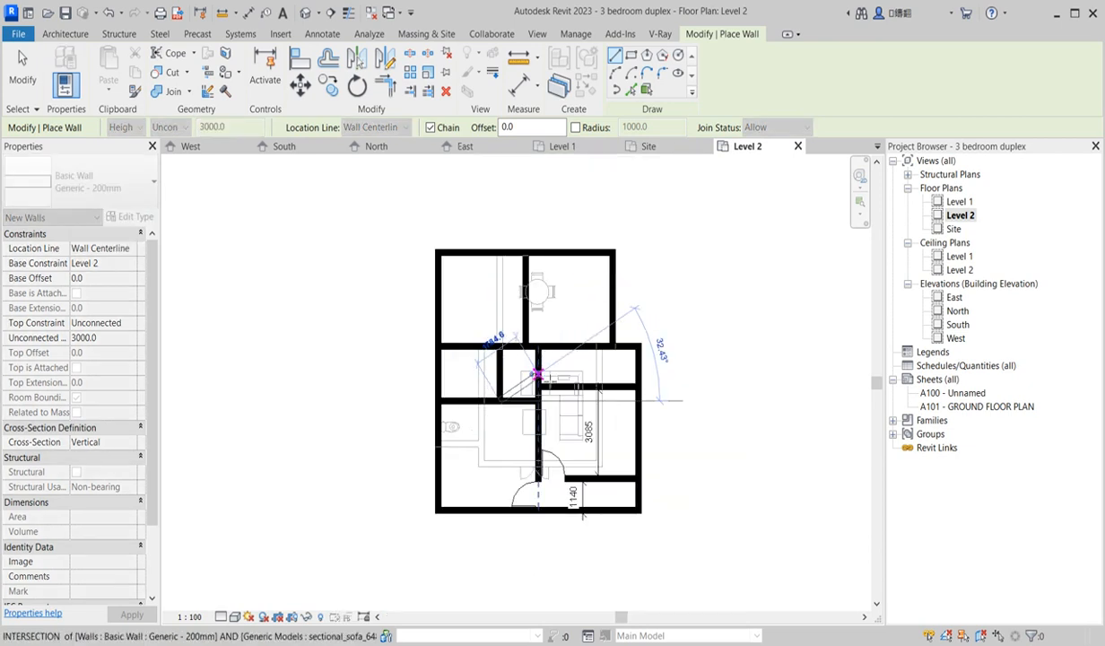
{"action": "key", "text": "Escape"}
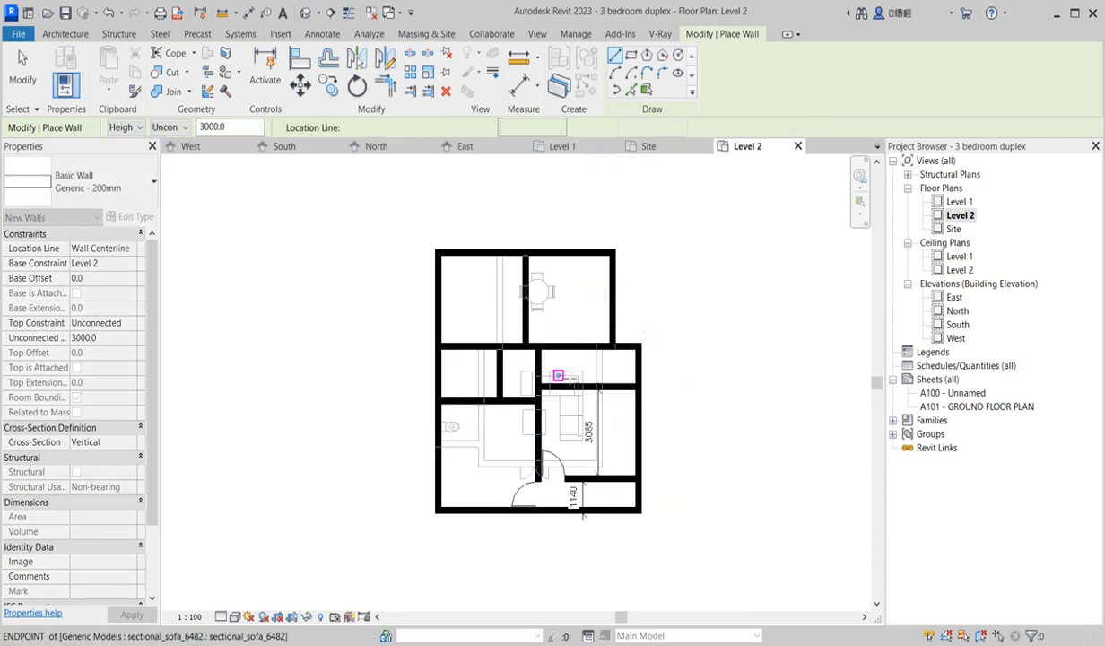
Step: Draw a second Generic - 200mm wall from the long cross wall to the upper right partition, a short distance right of the central partition
{"action": "scroll", "coordinate": [551, 414], "scroll_direction": "up", "scroll_amount": 1}
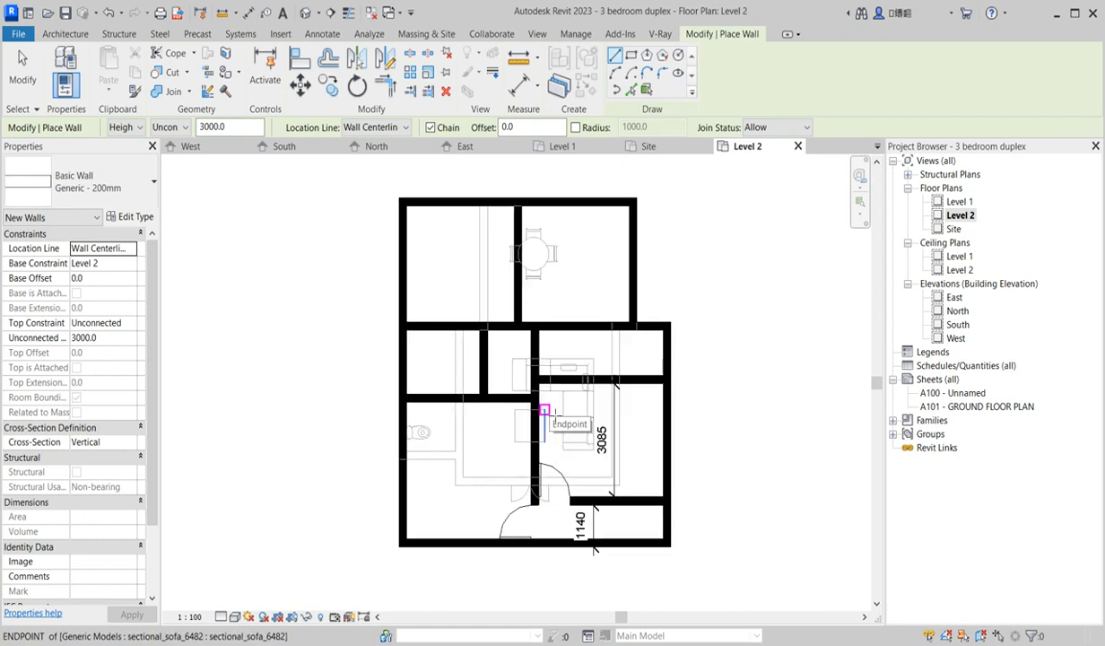
{"action": "left_click", "coordinate": [583, 327]}
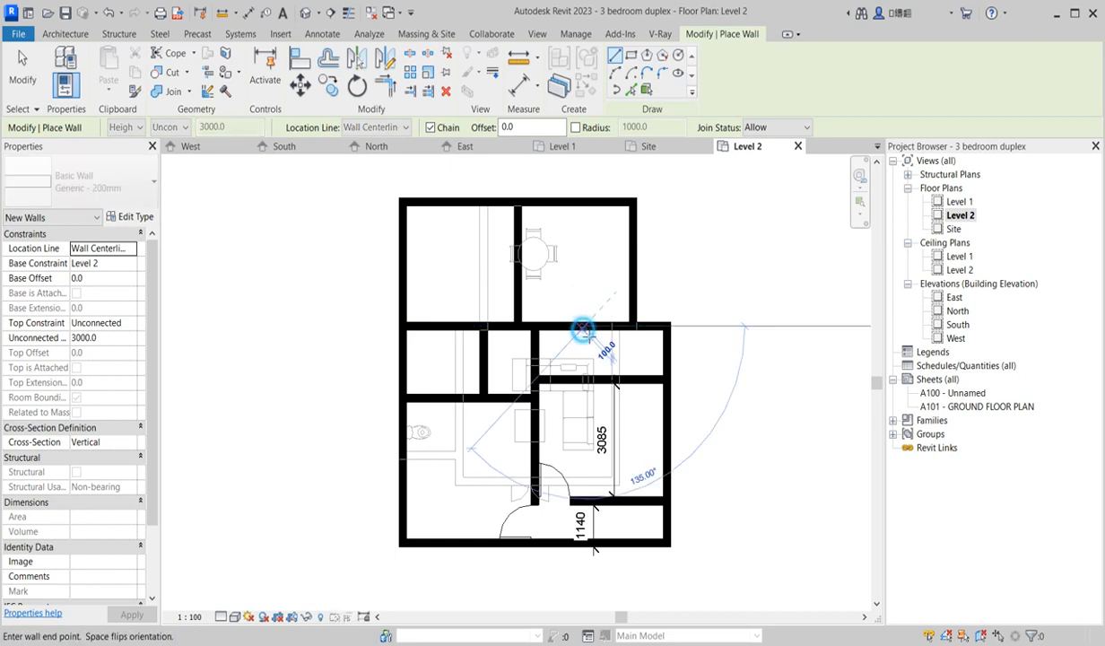
{"action": "left_click", "coordinate": [583, 375]}
{"action": "key", "text": "Escape"}
{"action": "key", "text": "Escape"}
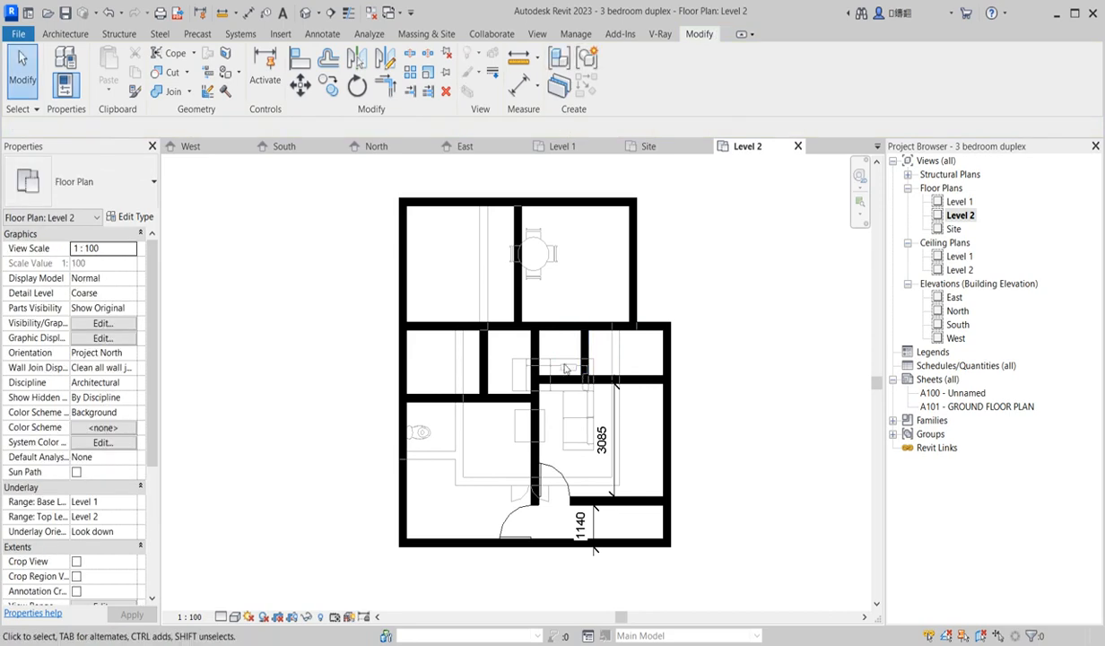
Step: Shorten the central partition to end at the upper right partition, and extend that right partition to the new left dividing wall
{"action": "left_click", "coordinate": [534, 334]}
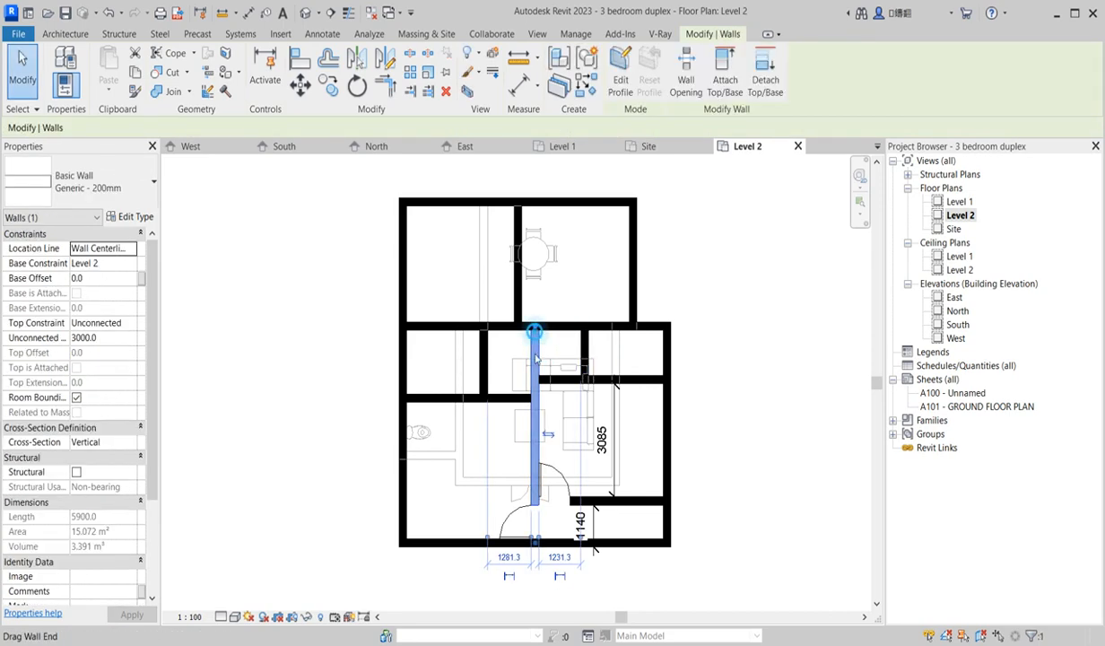
{"action": "left_click_drag", "start_coordinate": [534, 332], "coordinate": [534, 379]}
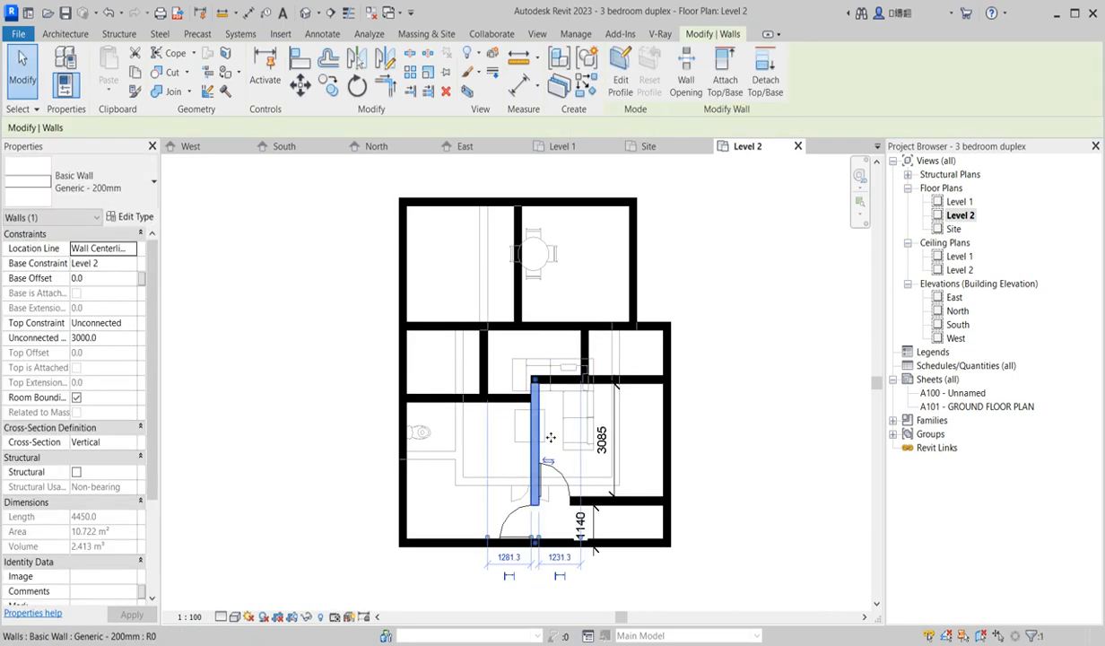
{"action": "scroll", "coordinate": [525, 434], "scroll_direction": "up", "scroll_amount": 3}
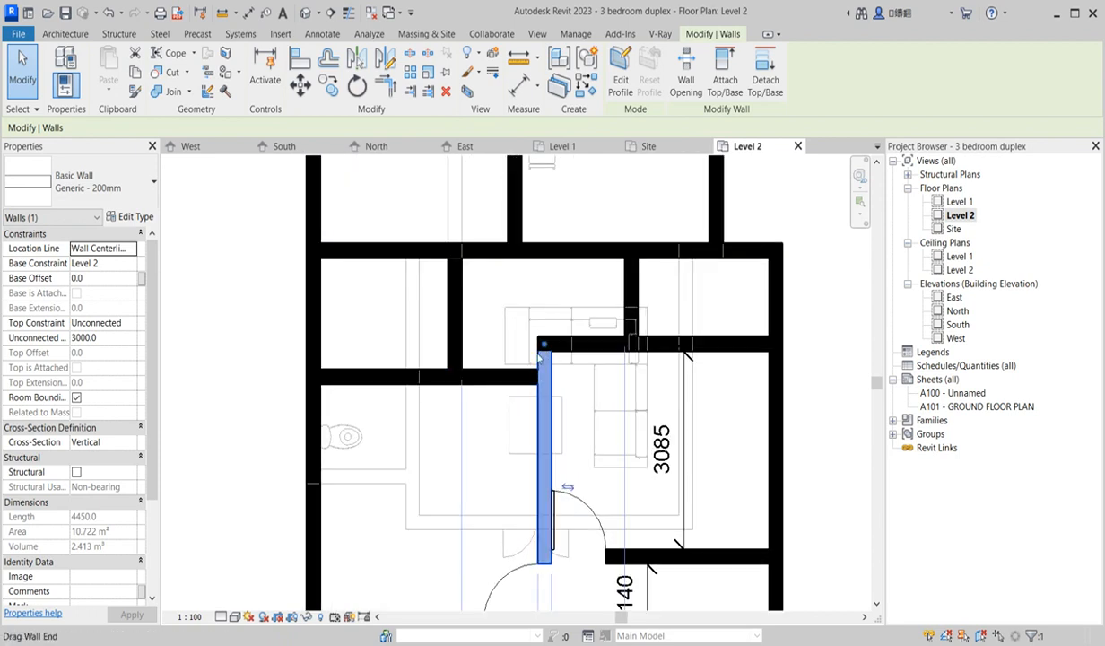
{"action": "scroll", "coordinate": [543, 355], "scroll_direction": "up", "scroll_amount": 2}
{"action": "left_click", "coordinate": [584, 348]}
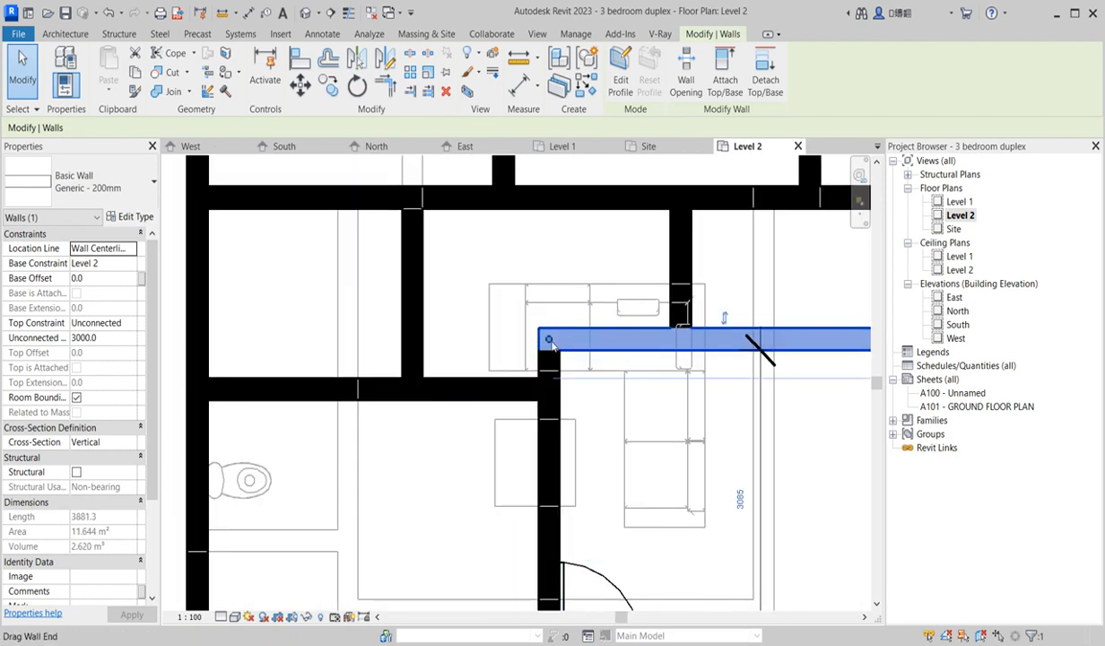
{"action": "mouse_move", "coordinate": [549, 343]}
{"action": "left_mouse_down"}
{"action": "mouse_move", "coordinate": [413, 339]}
{"action": "mouse_move", "coordinate": [460, 362]}
{"action": "left_mouse_up"}
Step: Shorten the left partition so it ends at the new left dividing wall, opening up the space beside the central partition
{"action": "left_click", "coordinate": [466, 387]}
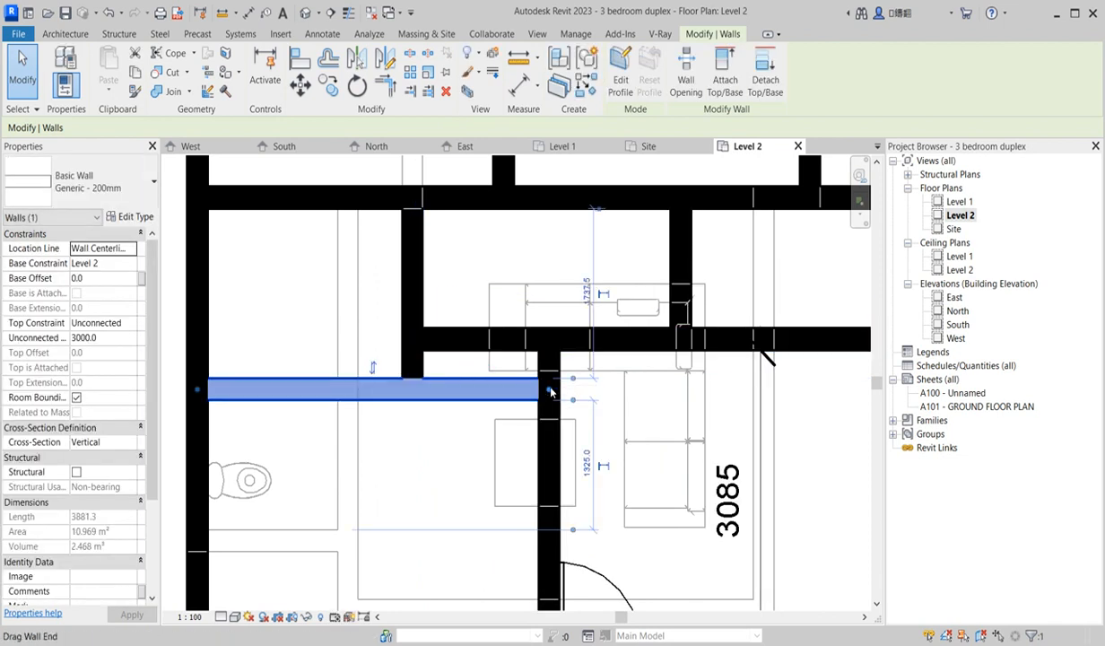
{"action": "left_click_drag", "start_coordinate": [550, 392], "coordinate": [410, 388]}
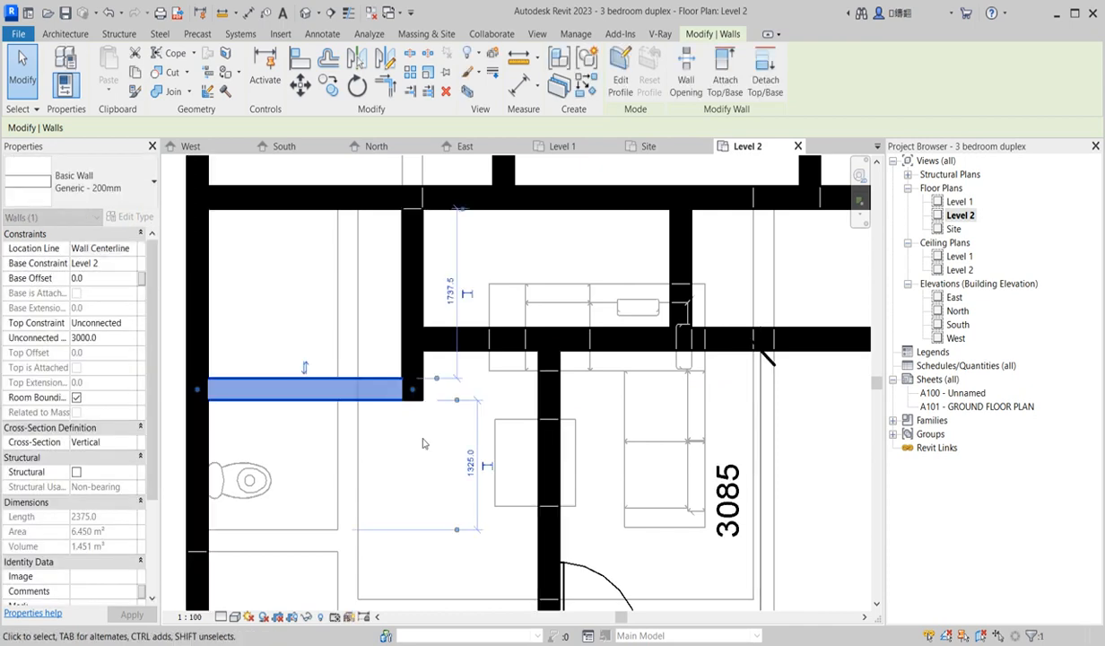
{"action": "left_click", "coordinate": [423, 443]}
{"action": "scroll", "coordinate": [424, 443], "scroll_direction": "down", "scroll_amount": 5}
{"action": "scroll", "coordinate": [560, 467], "scroll_direction": "up", "scroll_amount": 3}
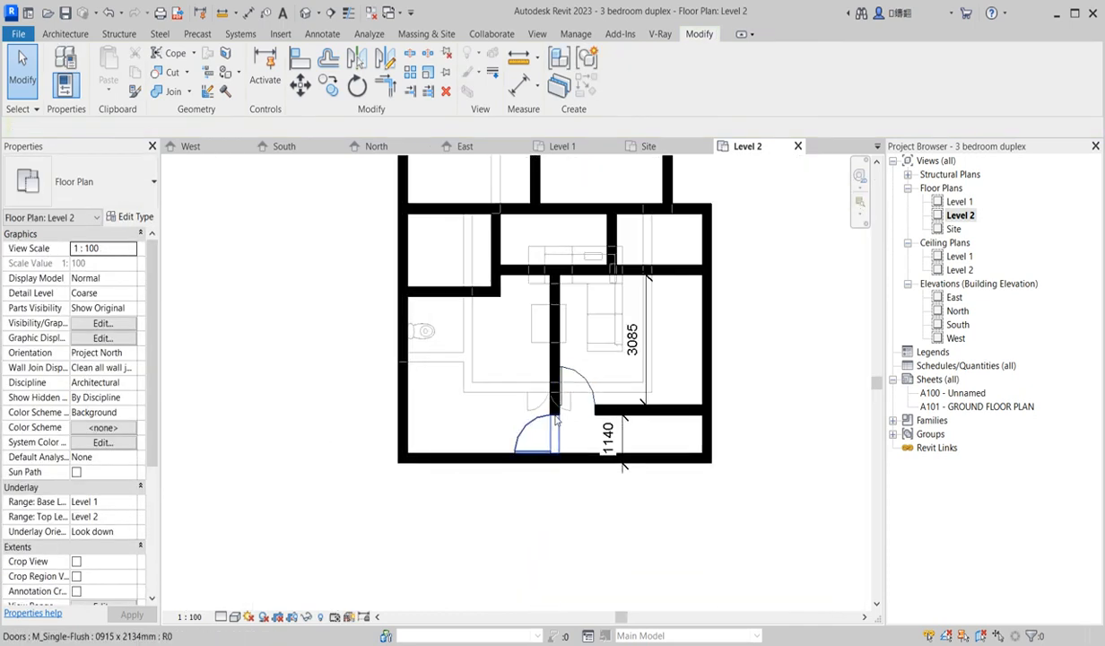
Step: Edit the M_Single-Flush 0915 x 2134mm door type to a height of 2100 mm and adjust its width
{"action": "scroll", "coordinate": [552, 444], "scroll_direction": "down", "scroll_amount": 4}
{"action": "scroll", "coordinate": [547, 467], "scroll_direction": "up", "scroll_amount": 3}
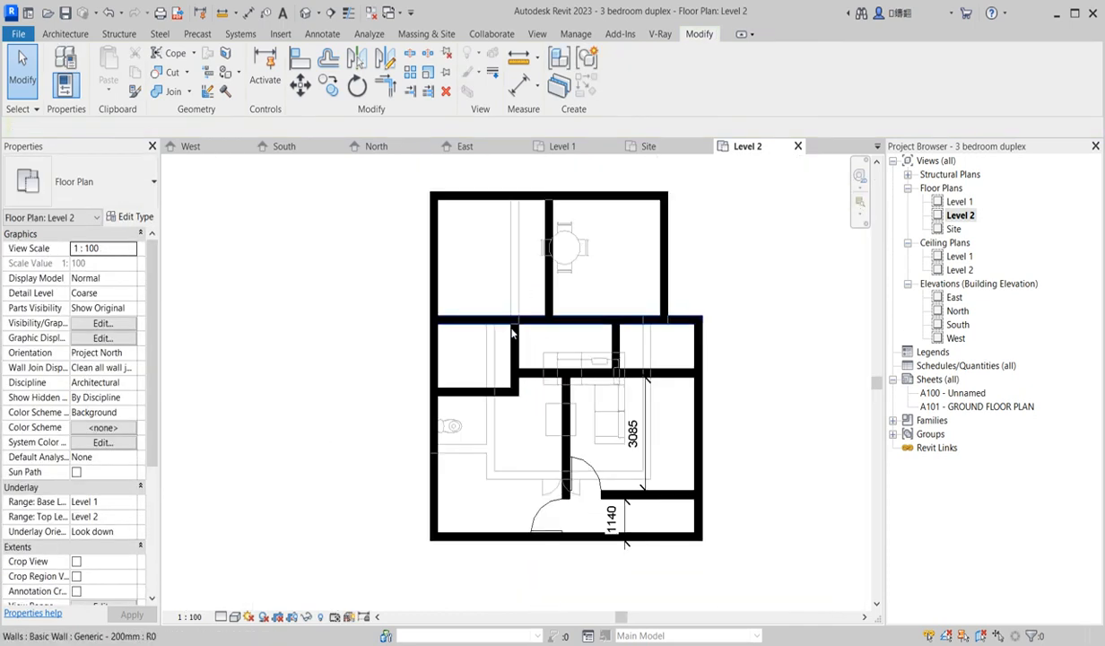
{"action": "scroll", "coordinate": [512, 334], "scroll_direction": "up", "scroll_amount": 2}
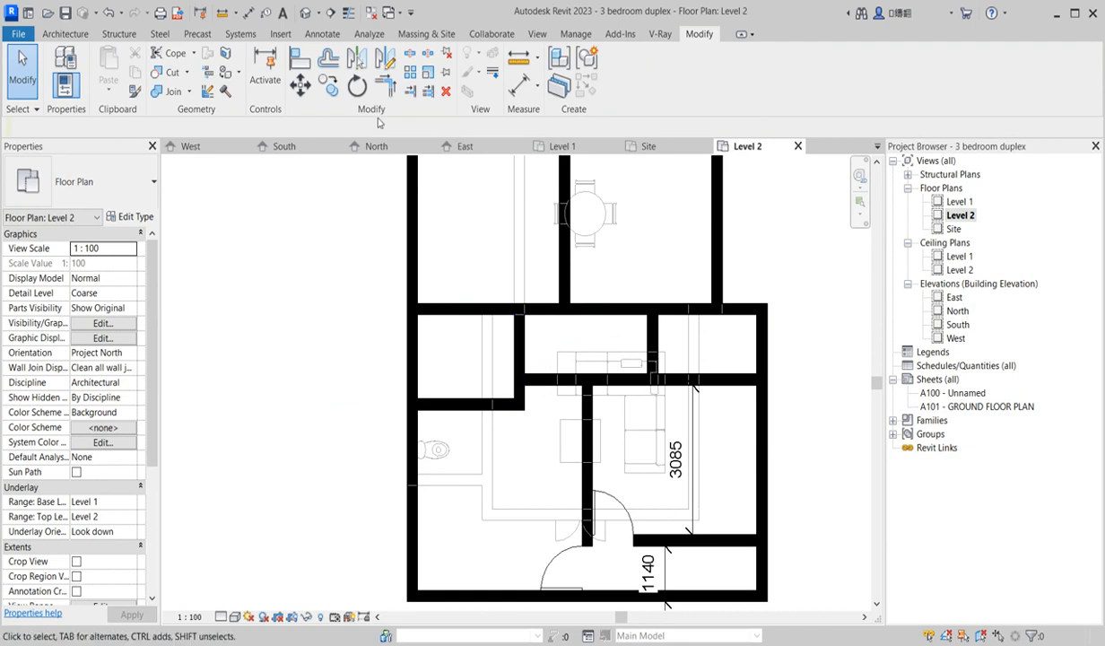
{"action": "left_click", "coordinate": [599, 507]}
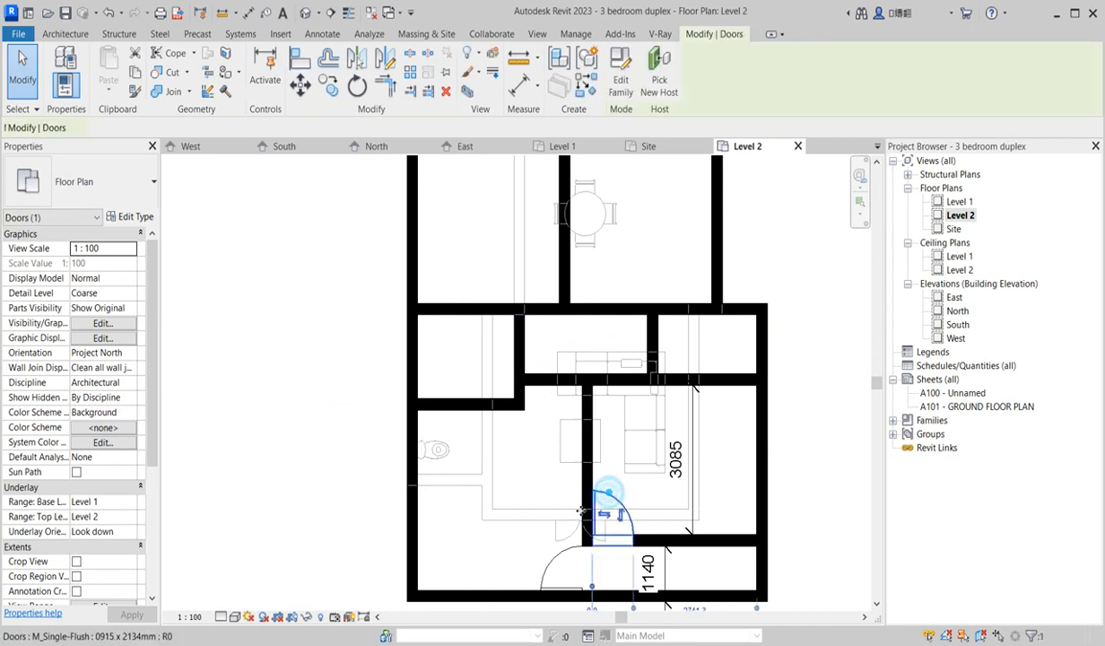
{"action": "left_click", "coordinate": [131, 218]}
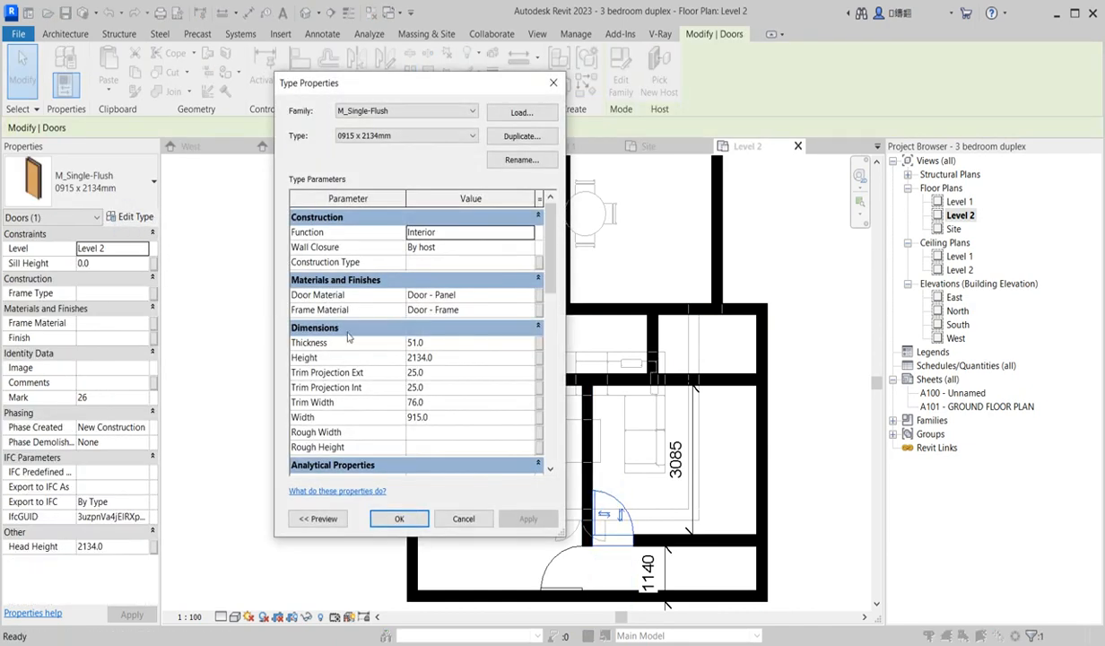
{"action": "left_click", "coordinate": [448, 363]}
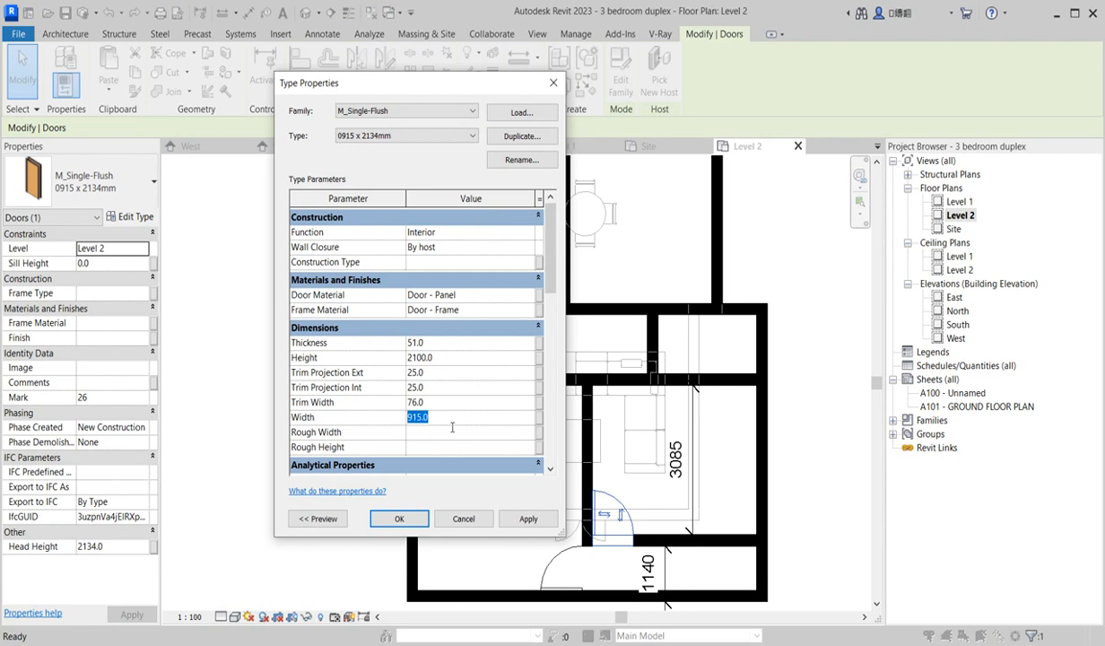
{"action": "left_click", "coordinate": [399, 519]}
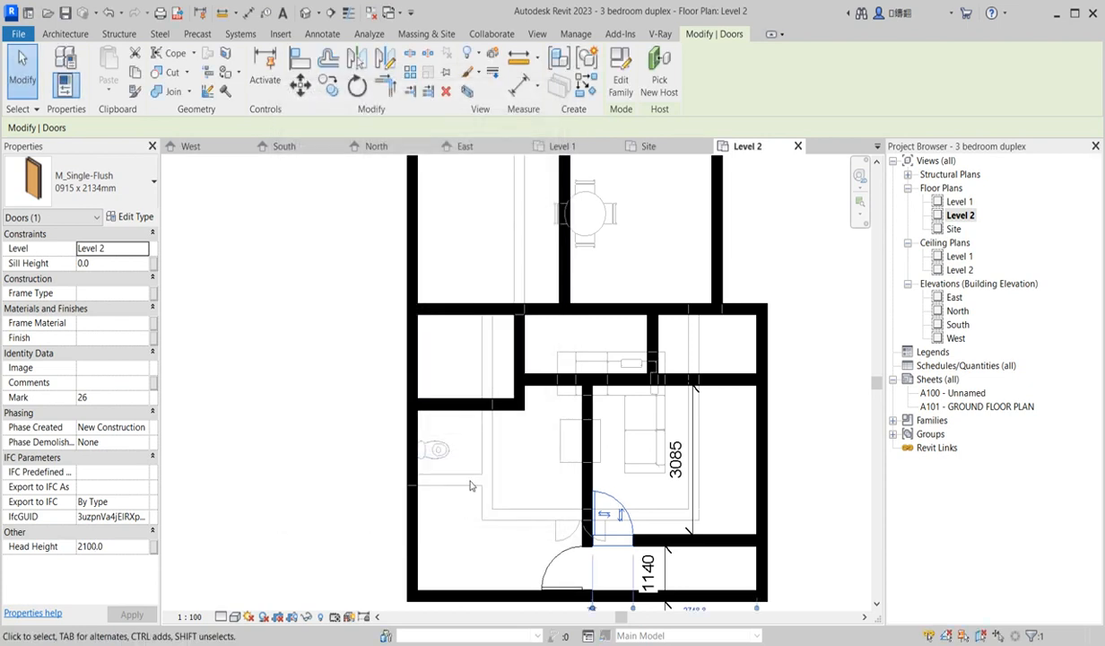
Step: Place another M_Single-Flush door in the long cross wall, immediately left of the upper central wall and swinging into the upper left room
{"action": "left_click", "coordinate": [592, 88]}
{"action": "scroll", "coordinate": [538, 307], "scroll_direction": "up", "scroll_amount": 2}
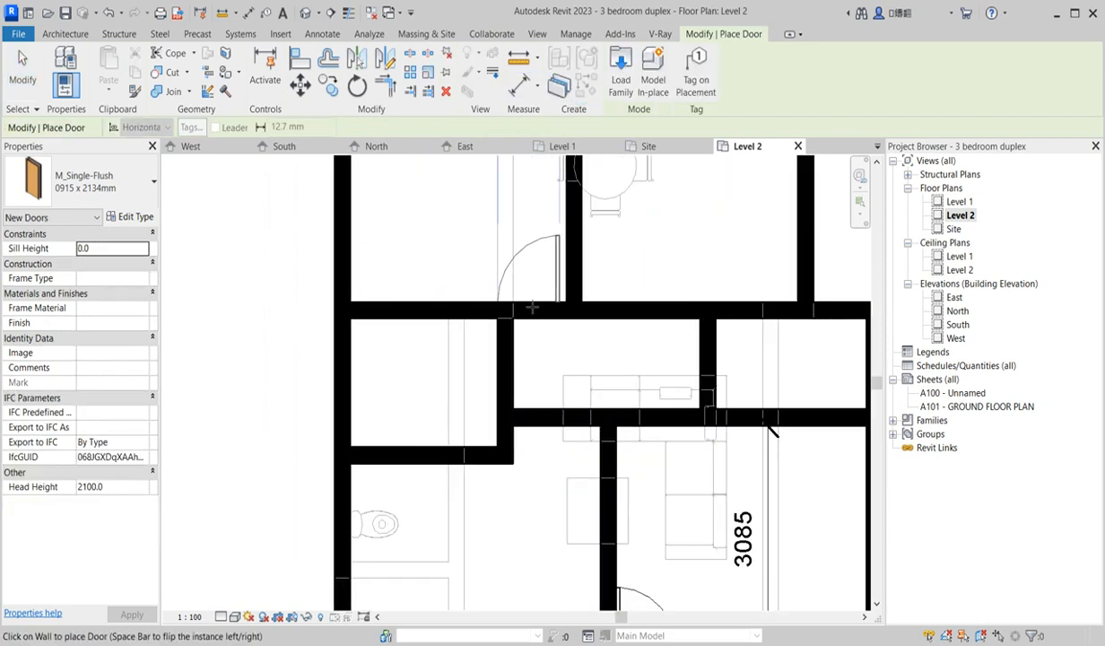
{"action": "left_click", "coordinate": [538, 305]}
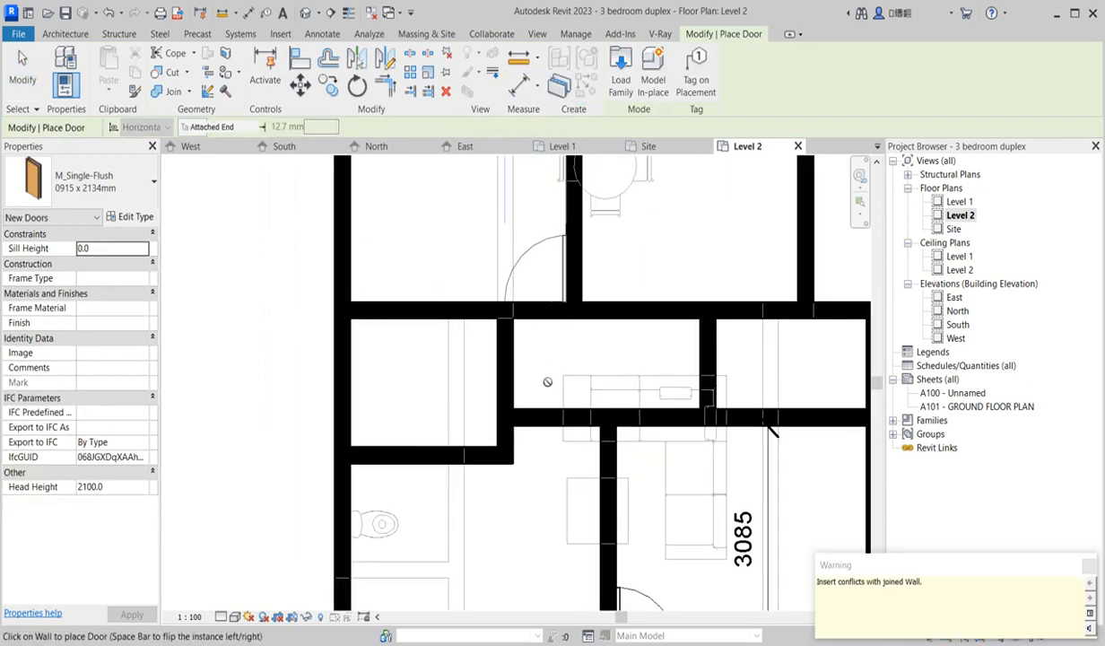
Step: Align the right face of the short left dividing wall with the left edge of the new door opening
{"action": "left_click", "coordinate": [300, 60]}
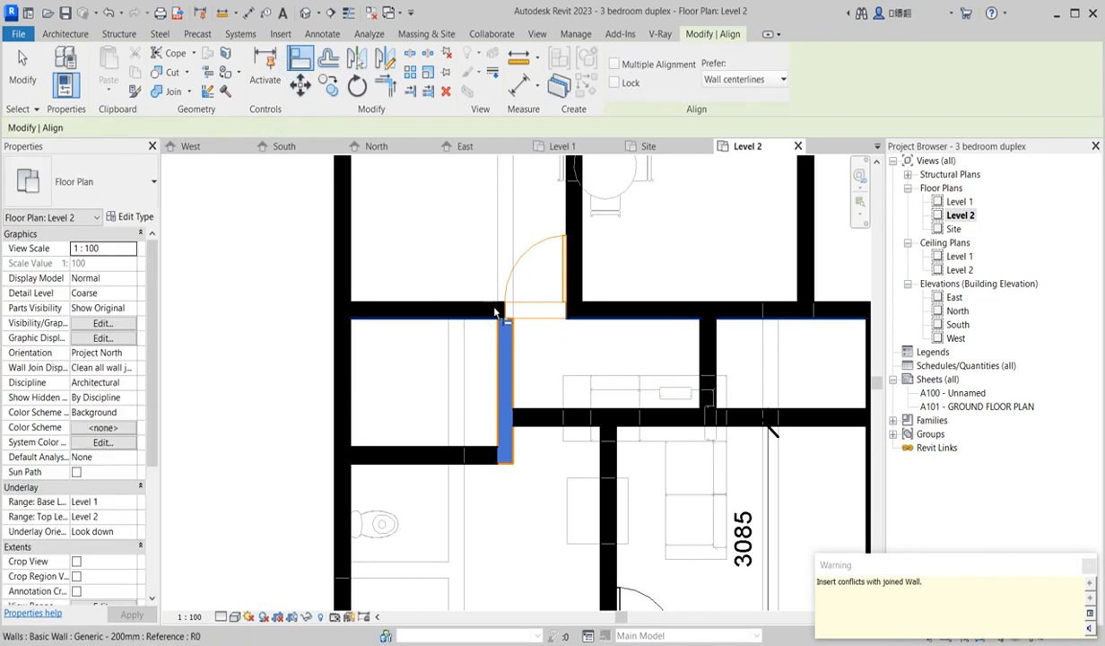
{"action": "left_click", "coordinate": [507, 345]}
{"action": "left_click", "coordinate": [510, 359]}
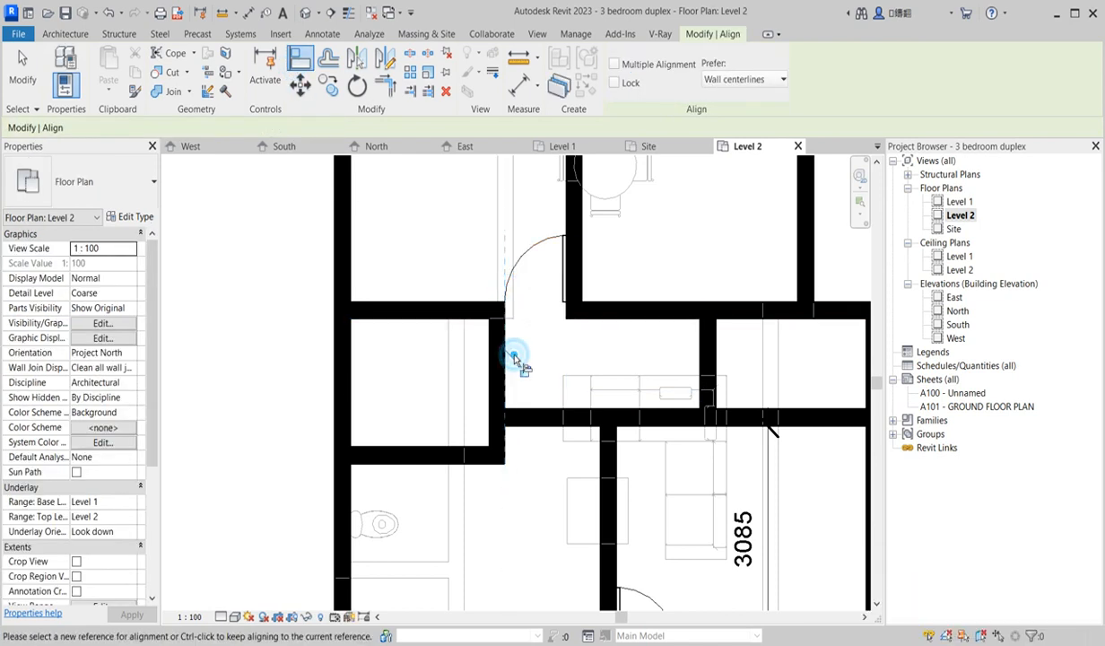
{"action": "scroll", "coordinate": [510, 361], "scroll_direction": "down", "scroll_amount": 4}
{"action": "scroll", "coordinate": [509, 441], "scroll_direction": "up", "scroll_amount": 3}
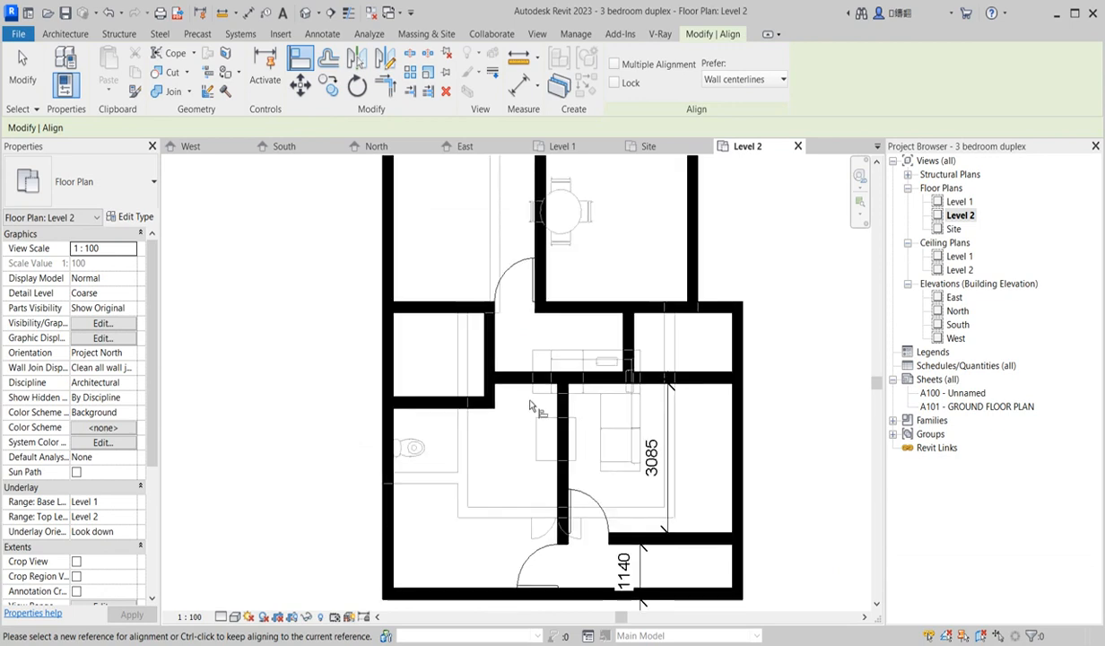
{"action": "scroll", "coordinate": [529, 475], "scroll_direction": "down", "scroll_amount": 3}
{"action": "key", "text": "Escape"}
{"action": "scroll", "coordinate": [561, 467], "scroll_direction": "up", "scroll_amount": 2}
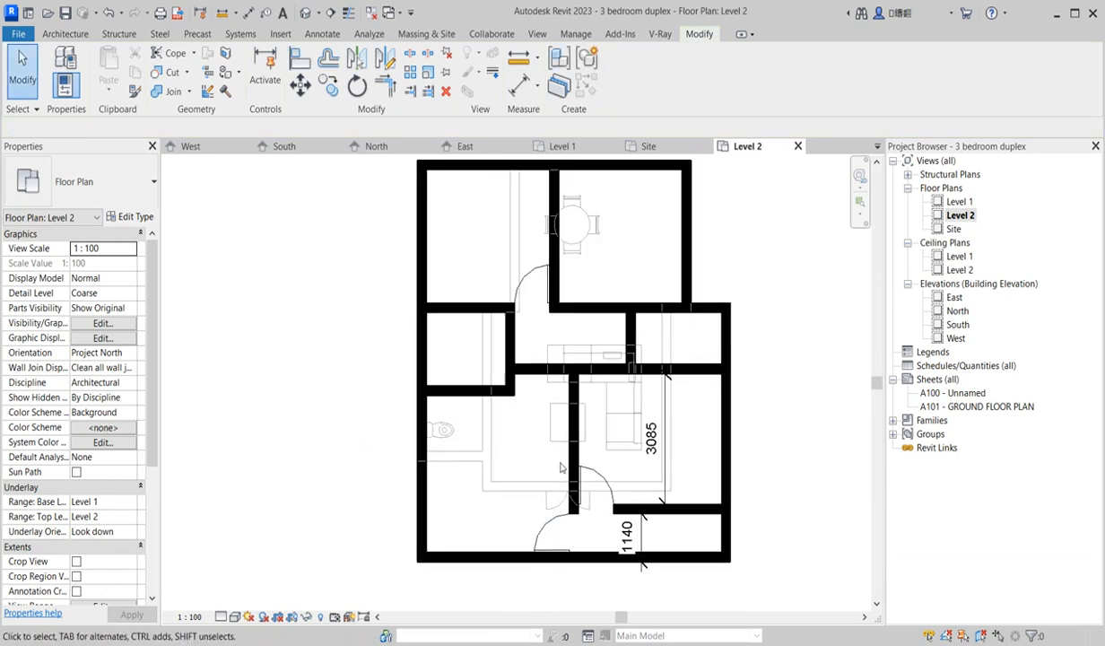
Step: Split the long cross wall between the upper central wall and the right dividing wall, 1050 mm short of the right dividing wall
{"action": "left_click", "coordinate": [578, 307]}
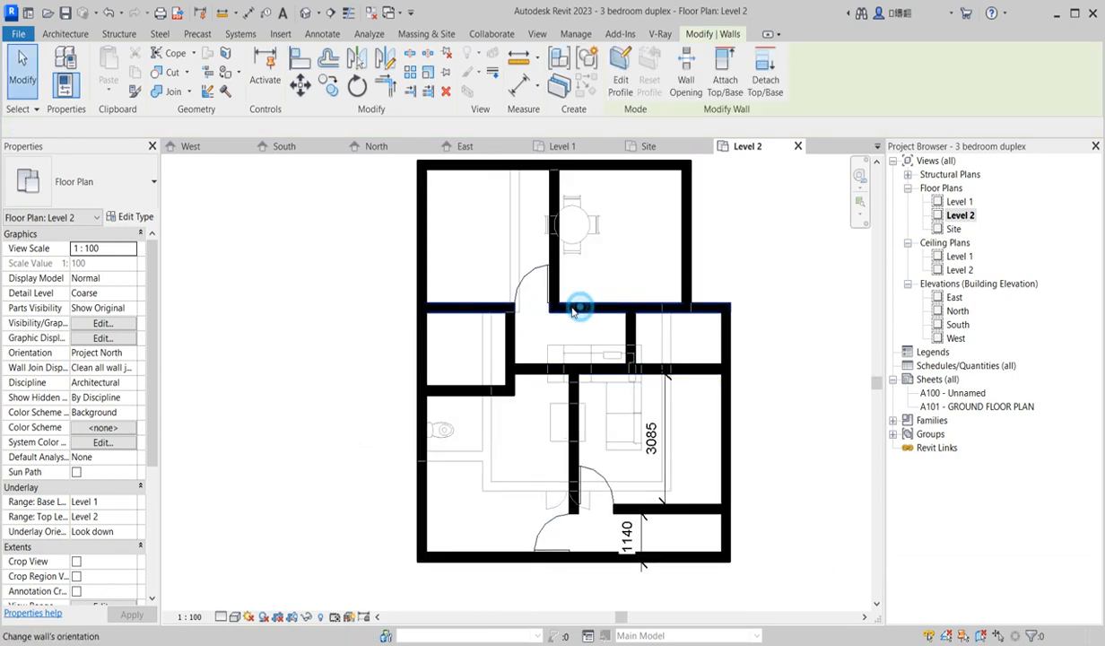
{"action": "scroll", "coordinate": [557, 329], "scroll_direction": "up", "scroll_amount": 2}
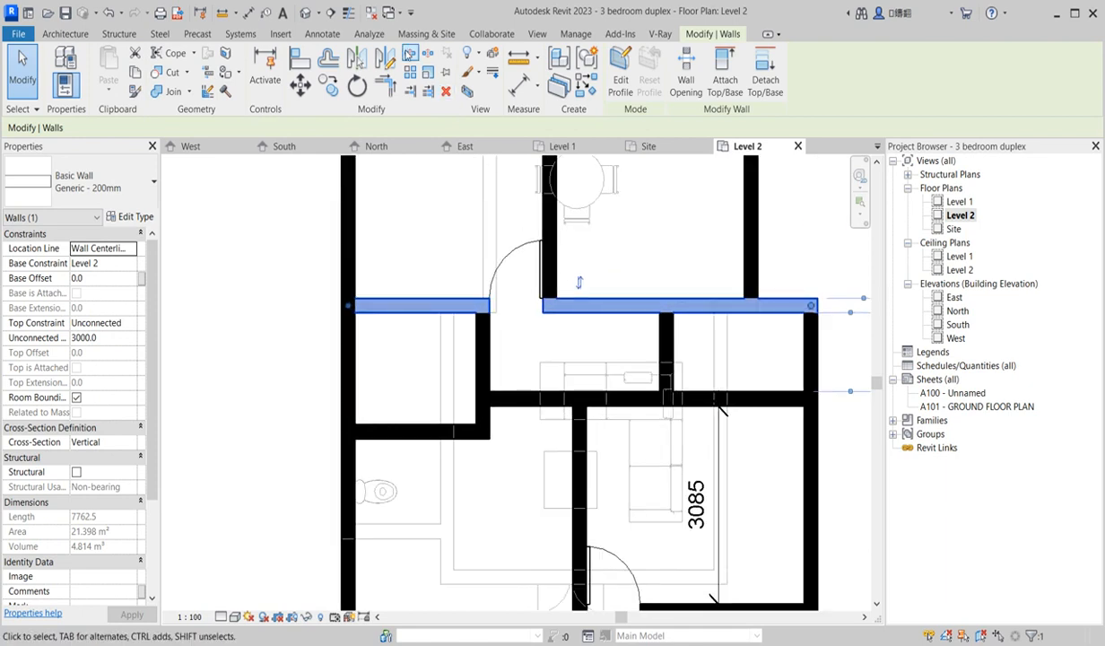
{"action": "left_click", "coordinate": [410, 53]}
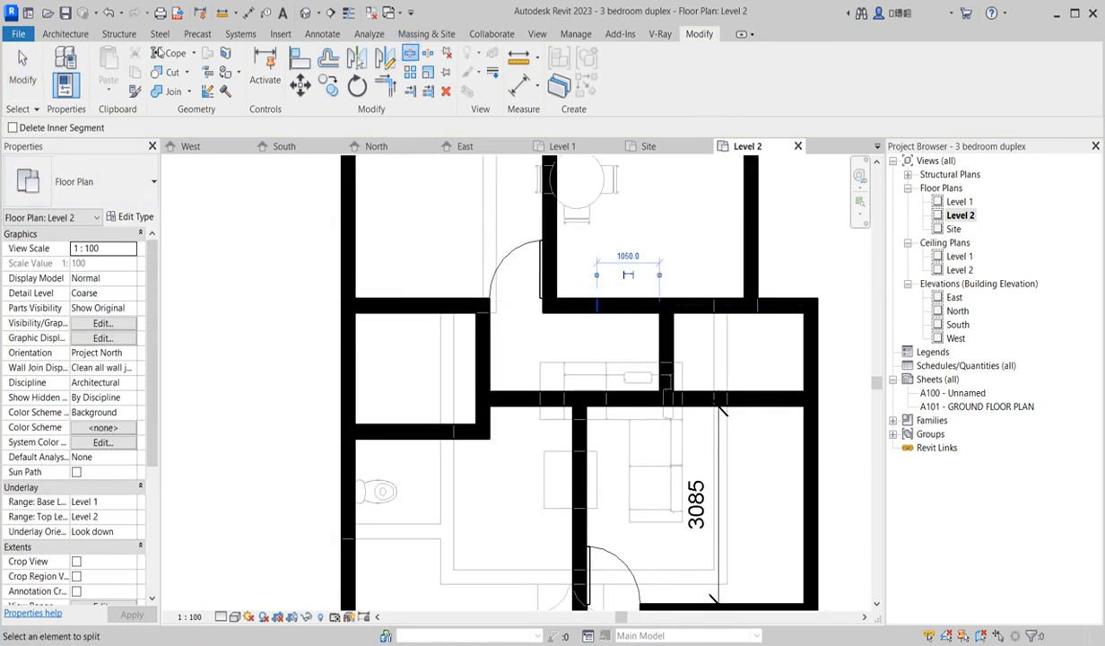
{"action": "left_click", "coordinate": [596, 306]}
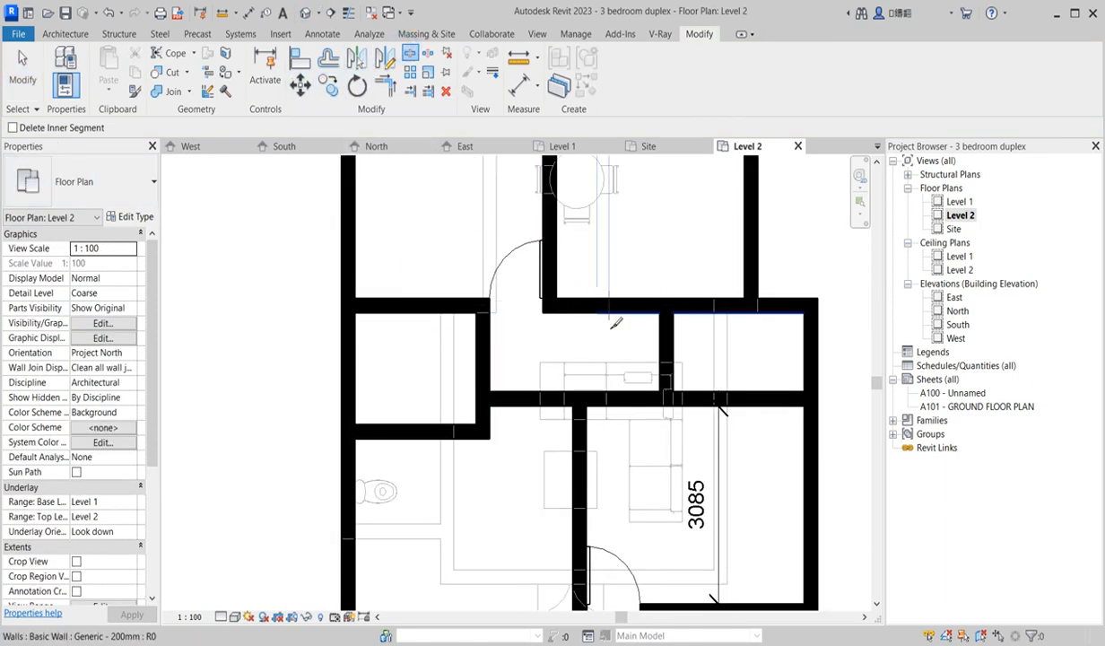
{"action": "key", "text": "Escape"}
Step: Pull the two cut wall ends back to the right dividing wall and the upper central wall, opening the upper right room
{"action": "left_click", "coordinate": [612, 310]}
{"action": "left_click_drag", "start_coordinate": [599, 306], "coordinate": [666, 305]}
{"action": "left_click", "coordinate": [593, 312]}
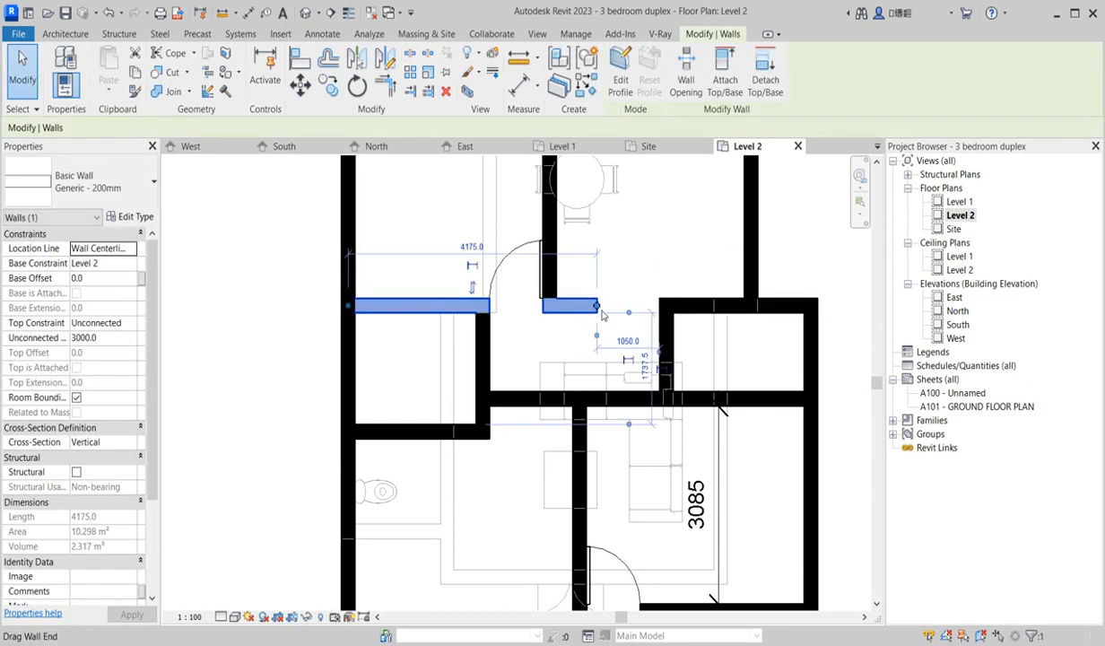
{"action": "left_click_drag", "start_coordinate": [597, 306], "coordinate": [481, 304]}
{"action": "left_click", "coordinate": [498, 339]}
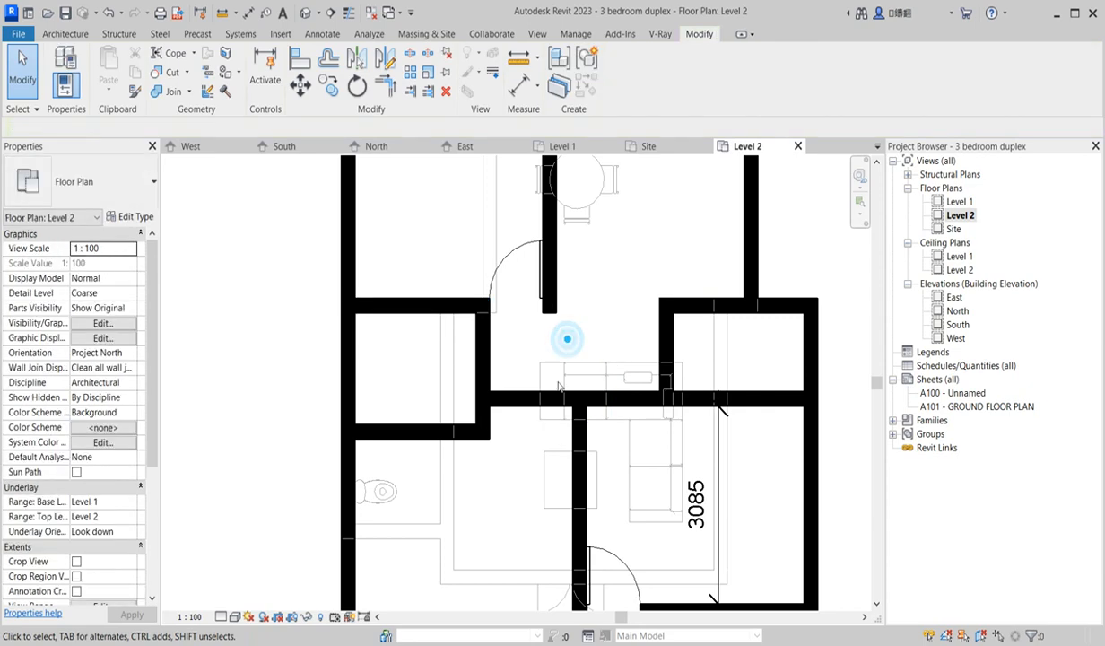
{"action": "scroll", "coordinate": [558, 391], "scroll_direction": "down", "scroll_amount": 4}
{"action": "scroll", "coordinate": [590, 338], "scroll_direction": "up", "scroll_amount": 2}
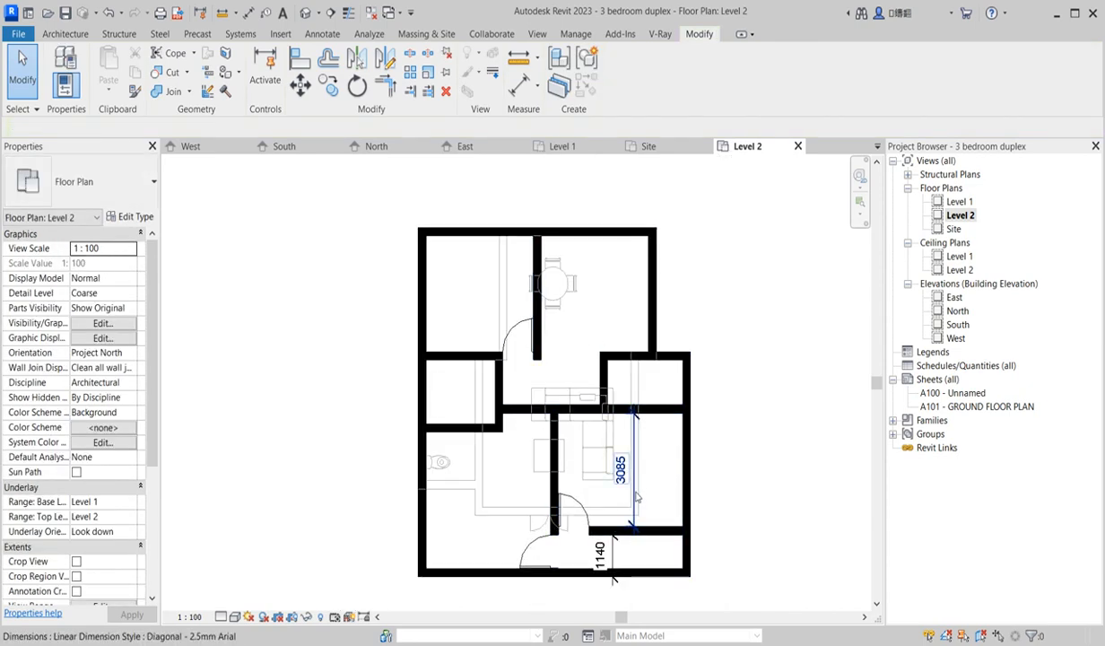
{"action": "scroll", "coordinate": [635, 485], "scroll_direction": "up", "scroll_amount": 2}
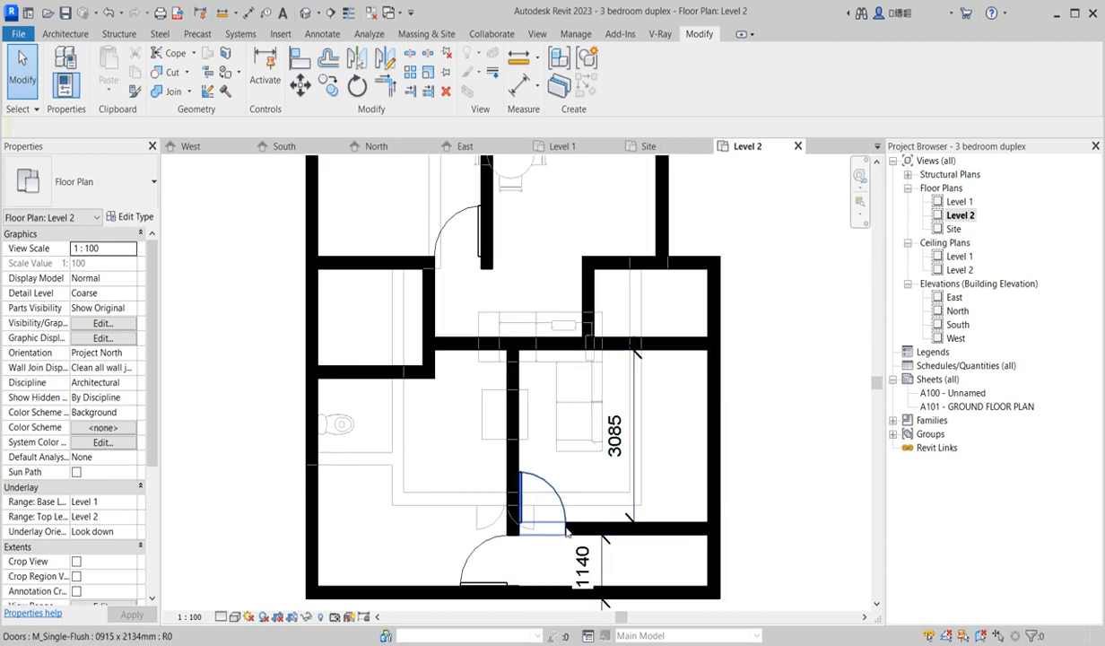
{"action": "scroll", "coordinate": [403, 443], "scroll_direction": "down", "scroll_amount": 2}
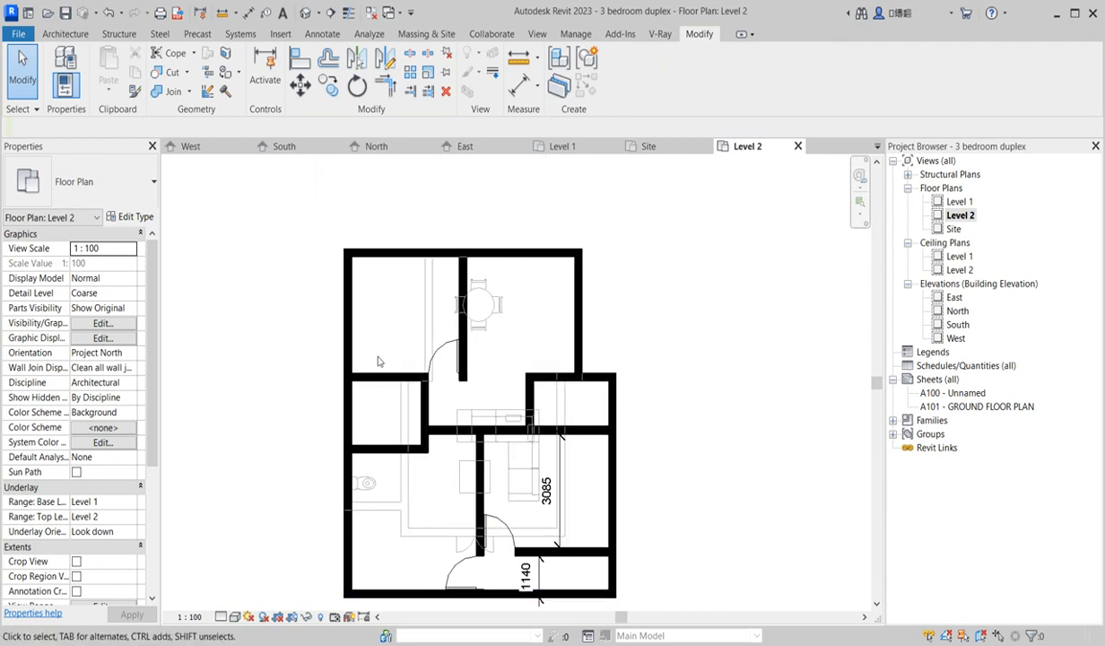
{"action": "scroll", "coordinate": [394, 345], "scroll_direction": "up", "scroll_amount": 2}
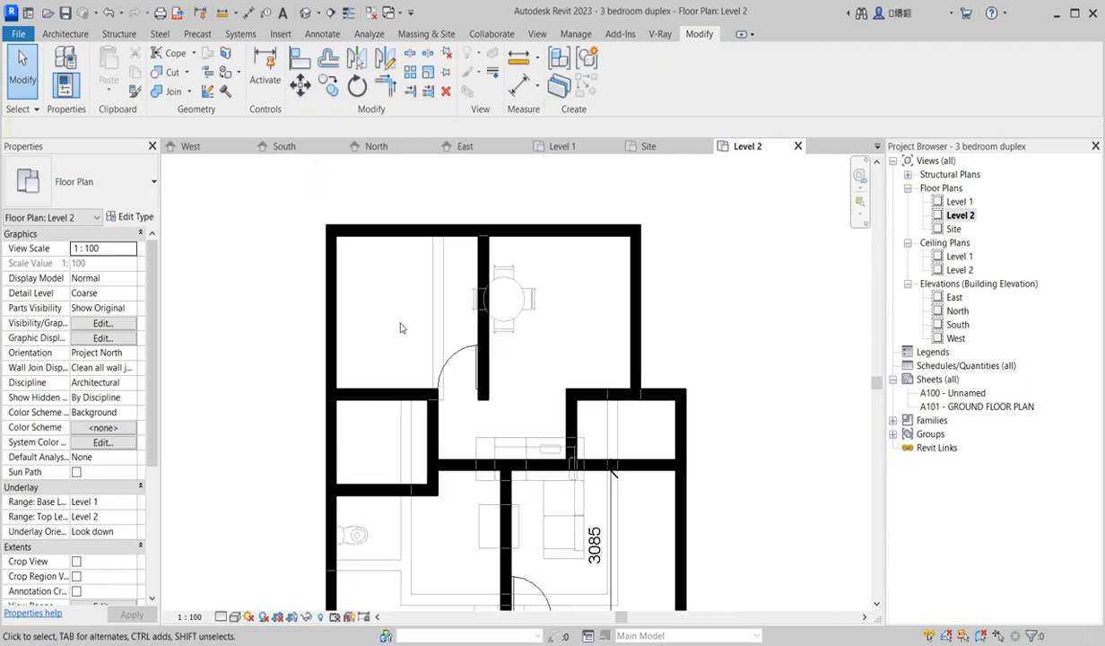
{"action": "scroll", "coordinate": [399, 326], "scroll_direction": "down", "scroll_amount": 2}
{"action": "scroll", "coordinate": [424, 406], "scroll_direction": "down", "scroll_amount": 1}
Step: Place a Queen_size_2_6152 bed in the upper left bedroom at elevation -850, with its headboard toward the upper exterior wall
{"action": "left_click", "coordinate": [54, 34]}
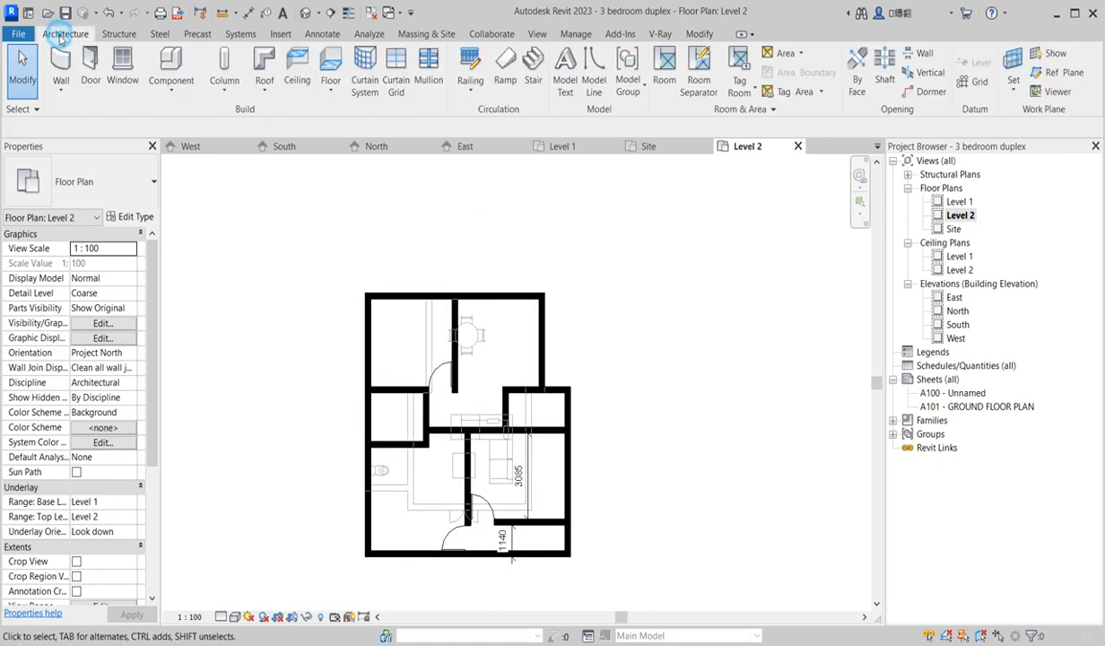
{"action": "left_click", "coordinate": [171, 63]}
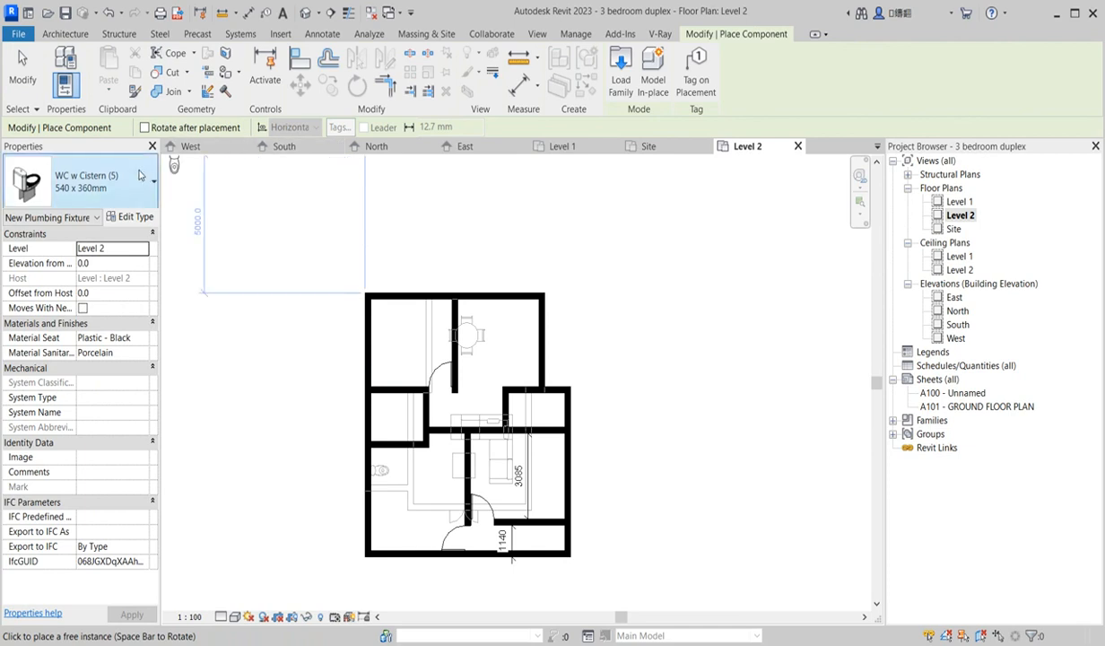
{"action": "left_click", "coordinate": [139, 175]}
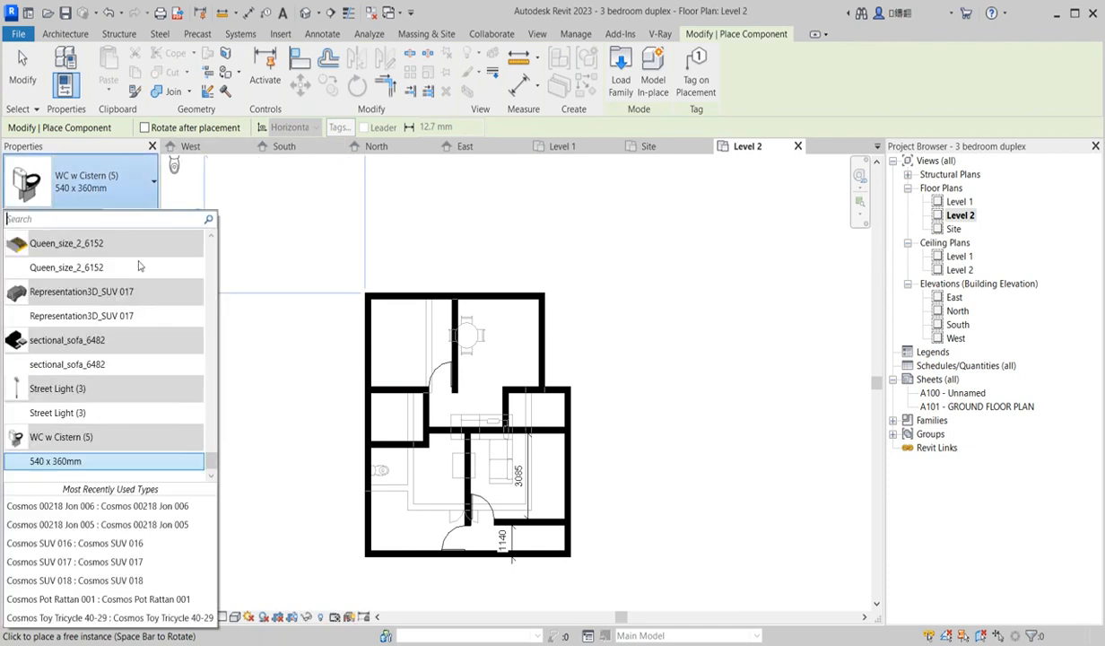
{"action": "left_click", "coordinate": [66, 269]}
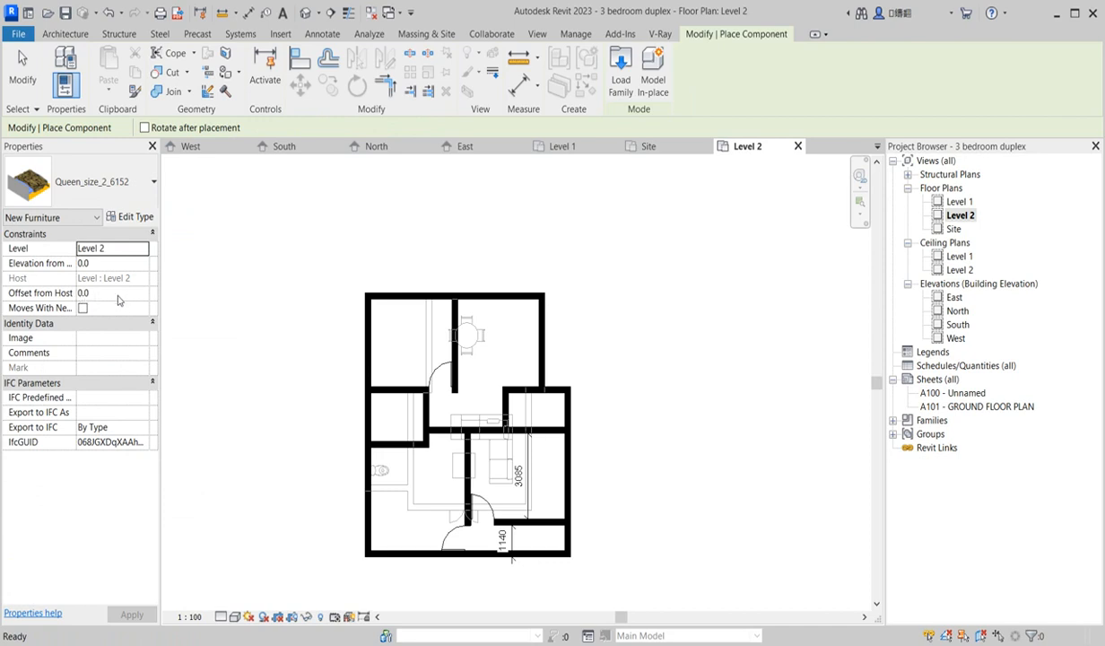
{"action": "left_click", "coordinate": [106, 267]}
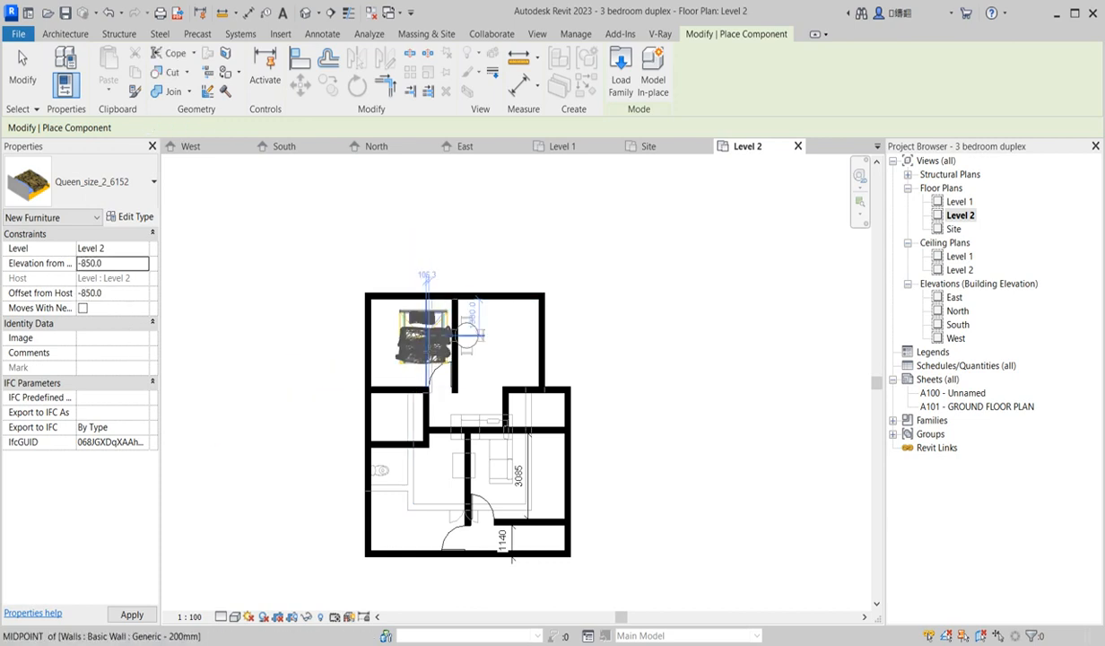
{"action": "scroll", "coordinate": [415, 335], "scroll_direction": "up", "scroll_amount": 5}
{"action": "scroll", "coordinate": [405, 325], "scroll_direction": "up", "scroll_amount": 1}
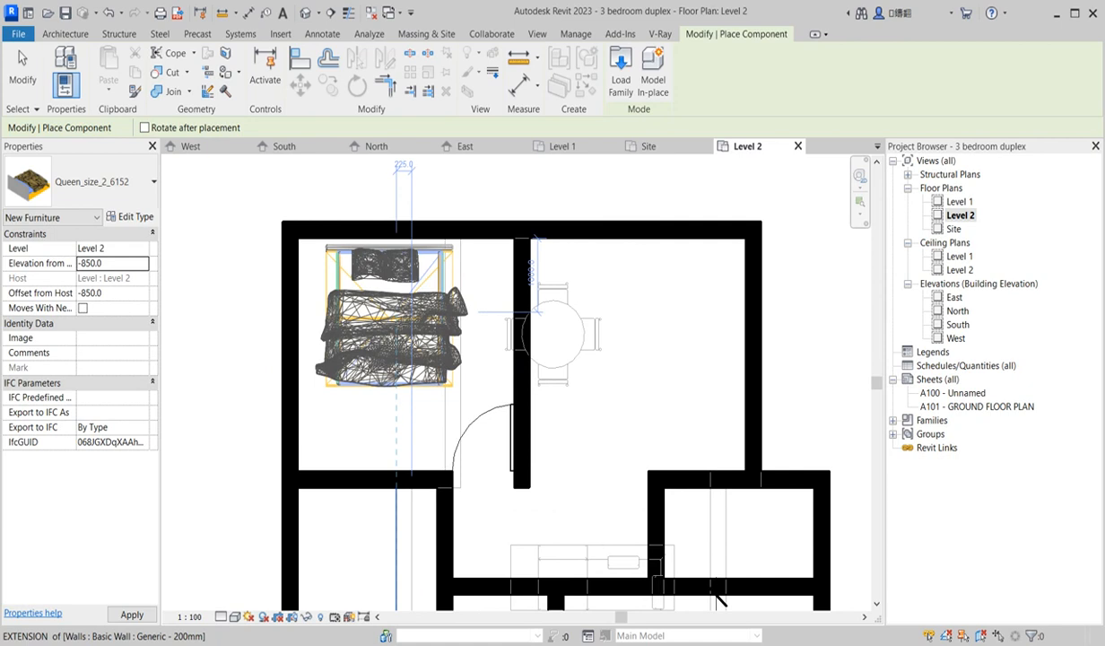
{"action": "scroll", "coordinate": [411, 312], "scroll_direction": "down", "scroll_amount": 4}
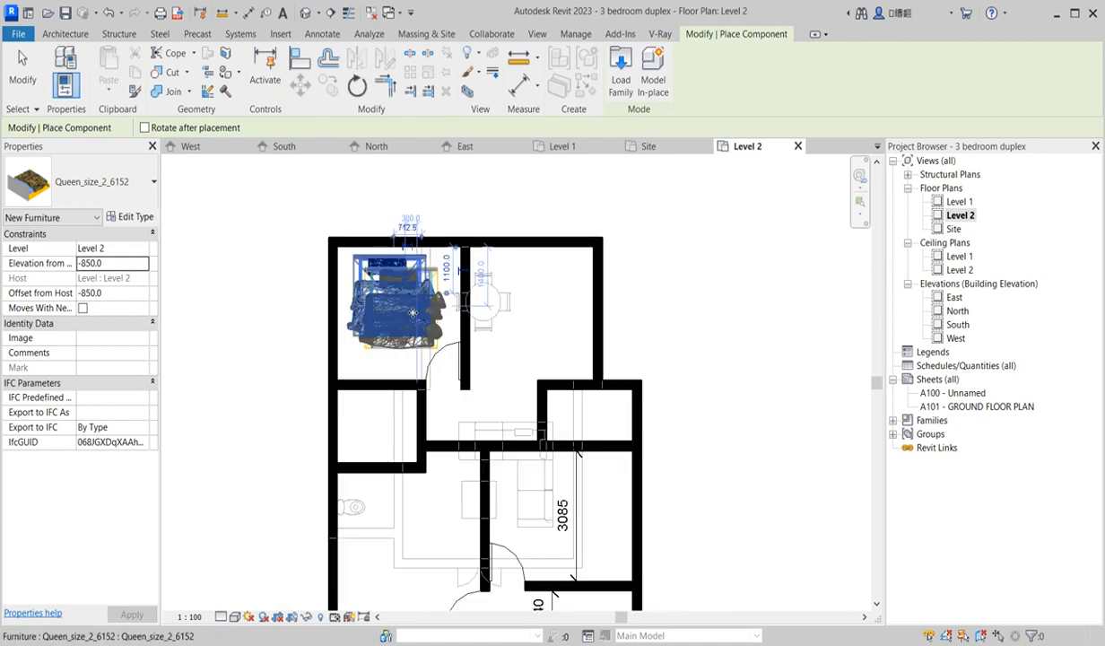
{"action": "left_click", "coordinate": [411, 313]}
Step: Place two more Queen_size_2_6152 beds, one in the lower left bedroom facing up and one in the right bedroom with its headboard at the exterior wall
{"action": "scroll", "coordinate": [477, 432], "scroll_direction": "down", "scroll_amount": 2}
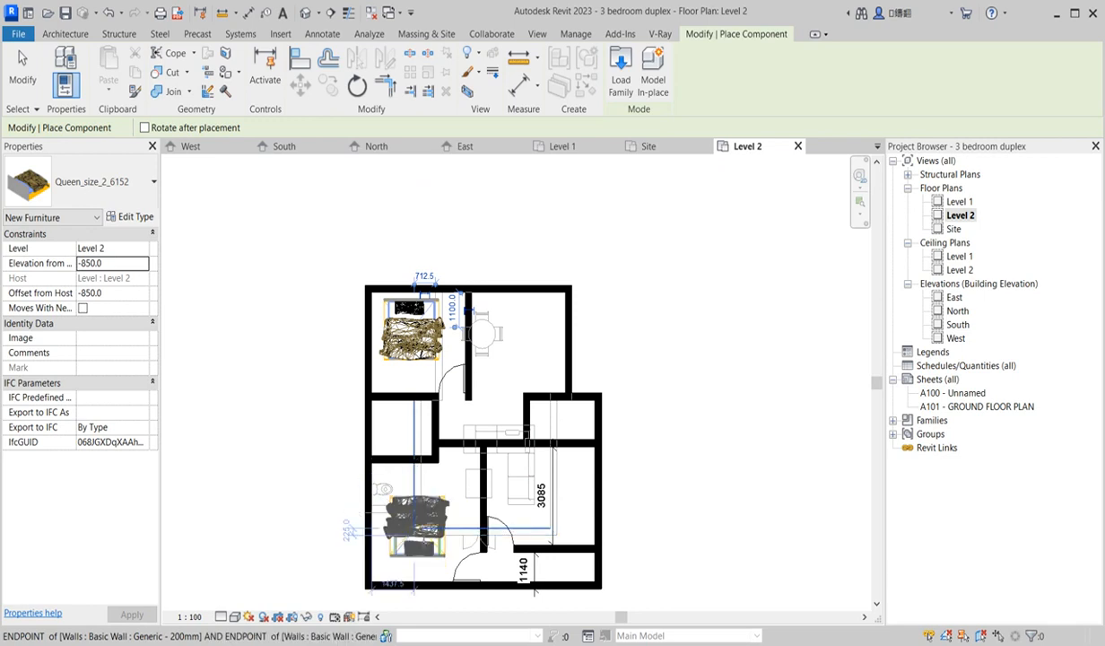
{"action": "left_click", "coordinate": [414, 536]}
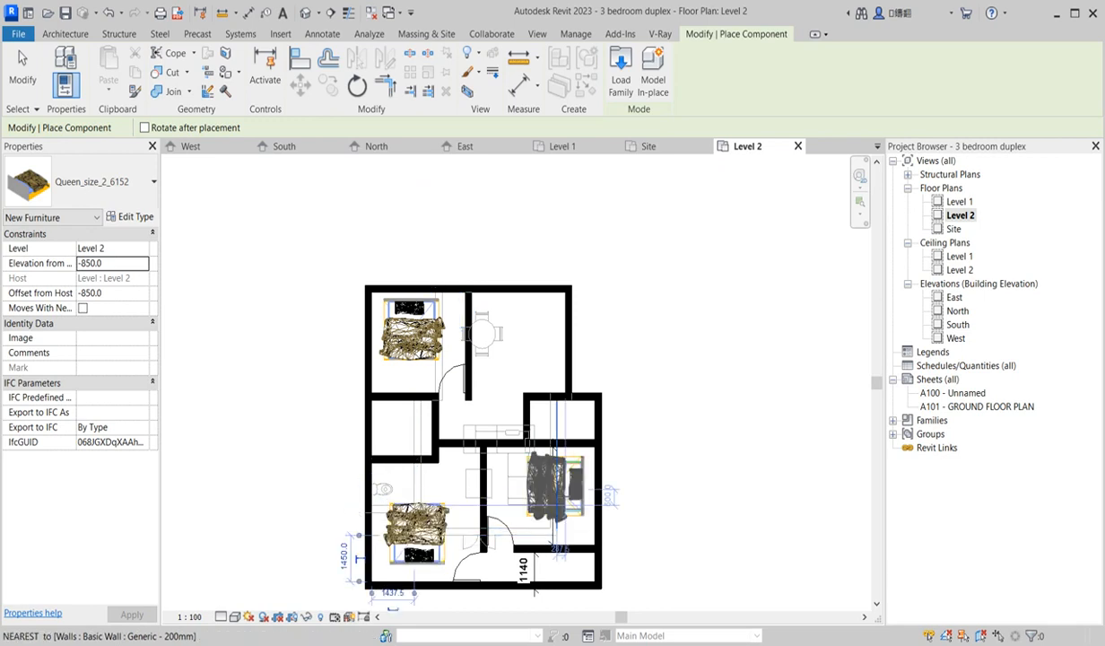
{"action": "key", "text": "space"}
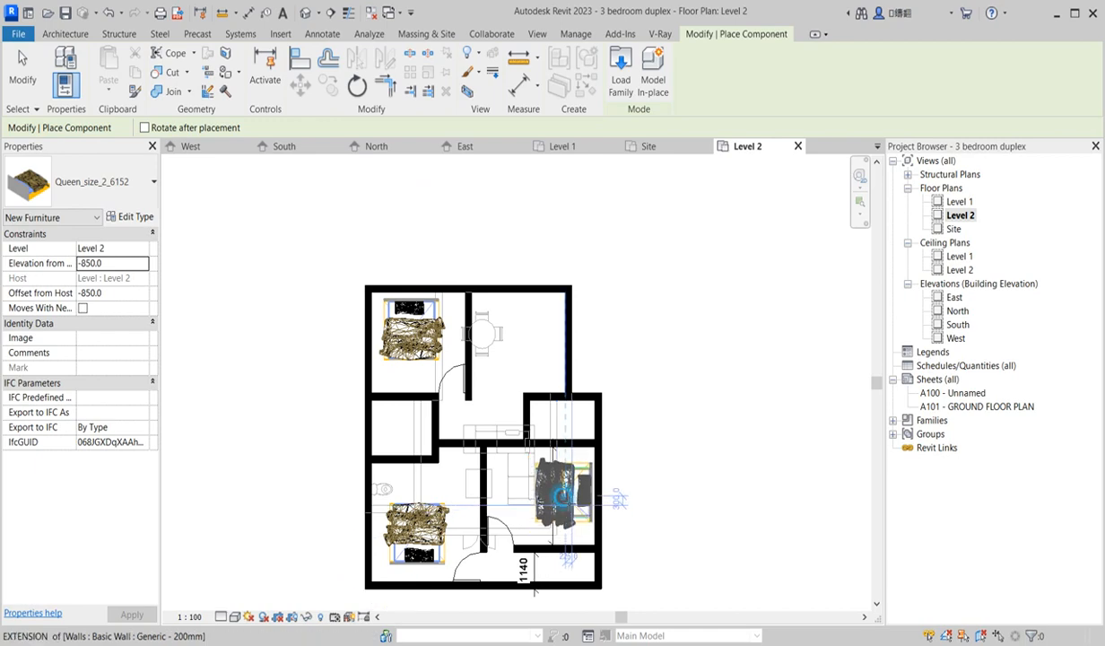
{"action": "left_click", "coordinate": [549, 484]}
{"action": "key", "text": "Escape"}
{"action": "key", "text": "Escape"}
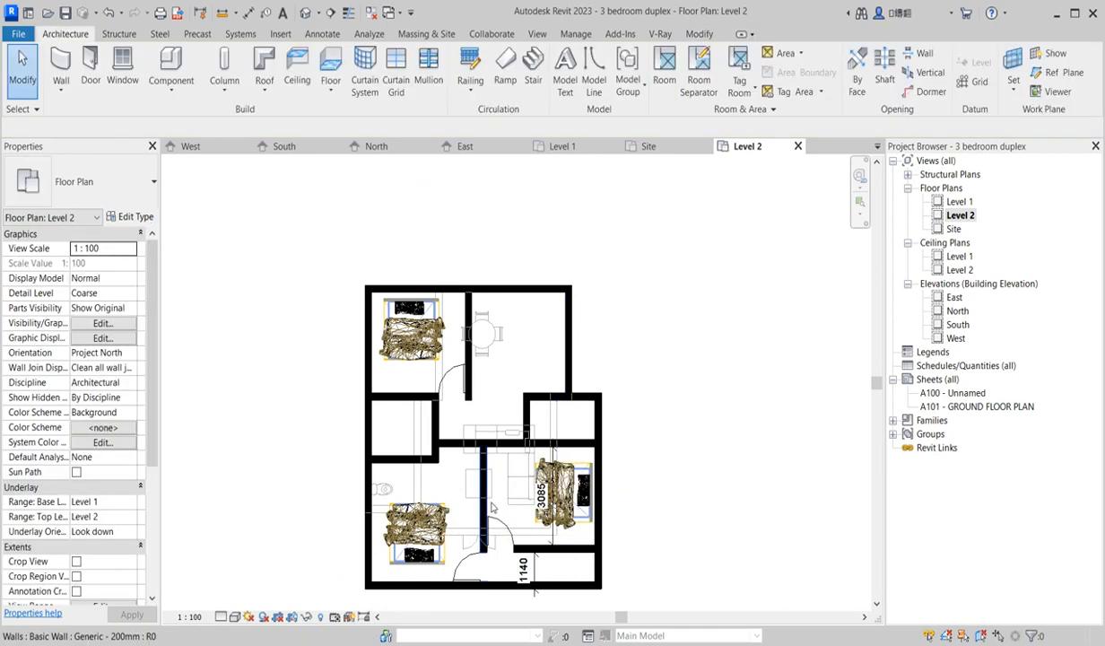
Step: Move the right bedroom's bed down, to about 1148 mm from the partition below it
{"action": "scroll", "coordinate": [610, 474], "scroll_direction": "up", "scroll_amount": 2}
{"action": "left_click", "coordinate": [552, 479]}
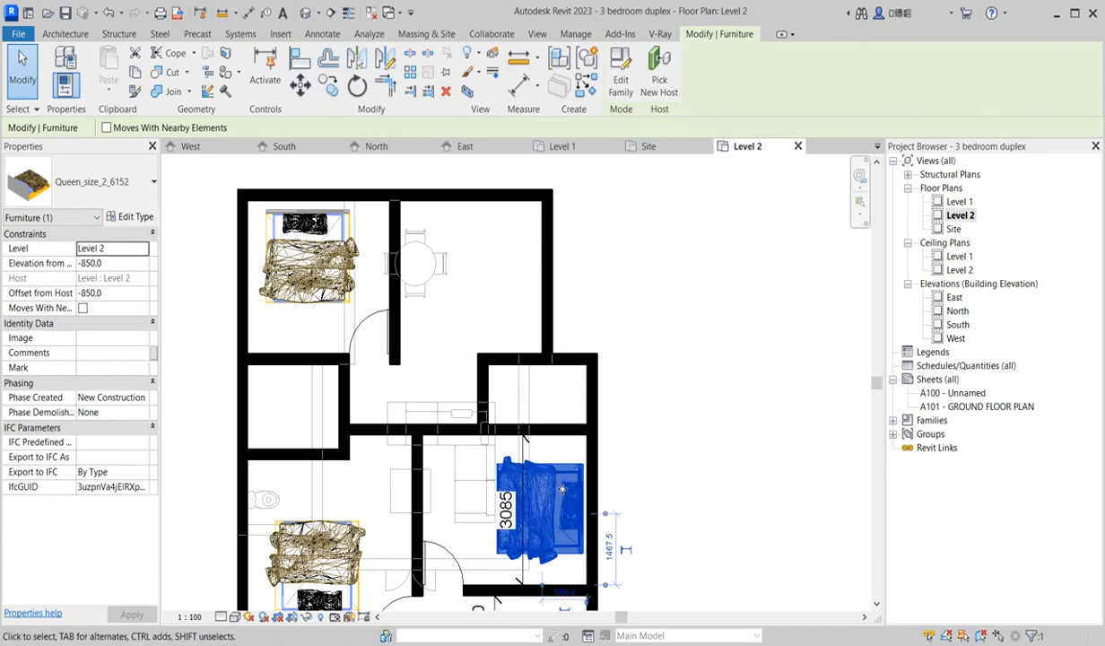
{"action": "scroll", "coordinate": [367, 461], "scroll_direction": "down", "scroll_amount": 2}
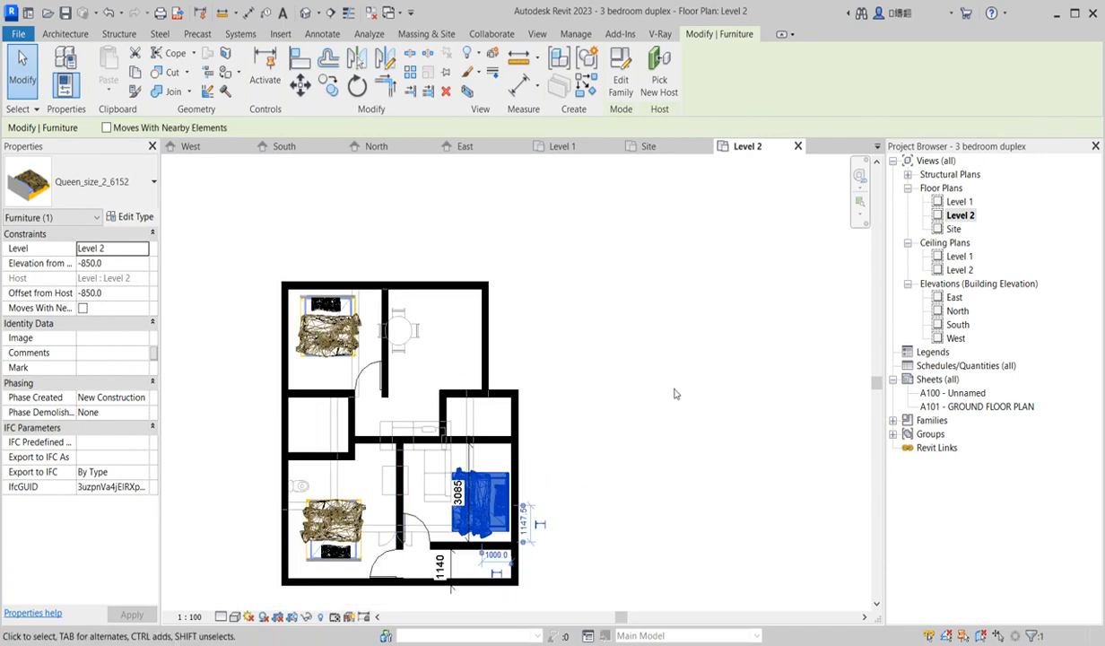
Step: Place WC w Cistern (5) 540 x 360mm toilets in the left and right bathrooms, each backed against its exterior wall
{"action": "left_click", "coordinate": [689, 350]}
{"action": "scroll", "coordinate": [767, 486], "scroll_direction": "down", "scroll_amount": 3}
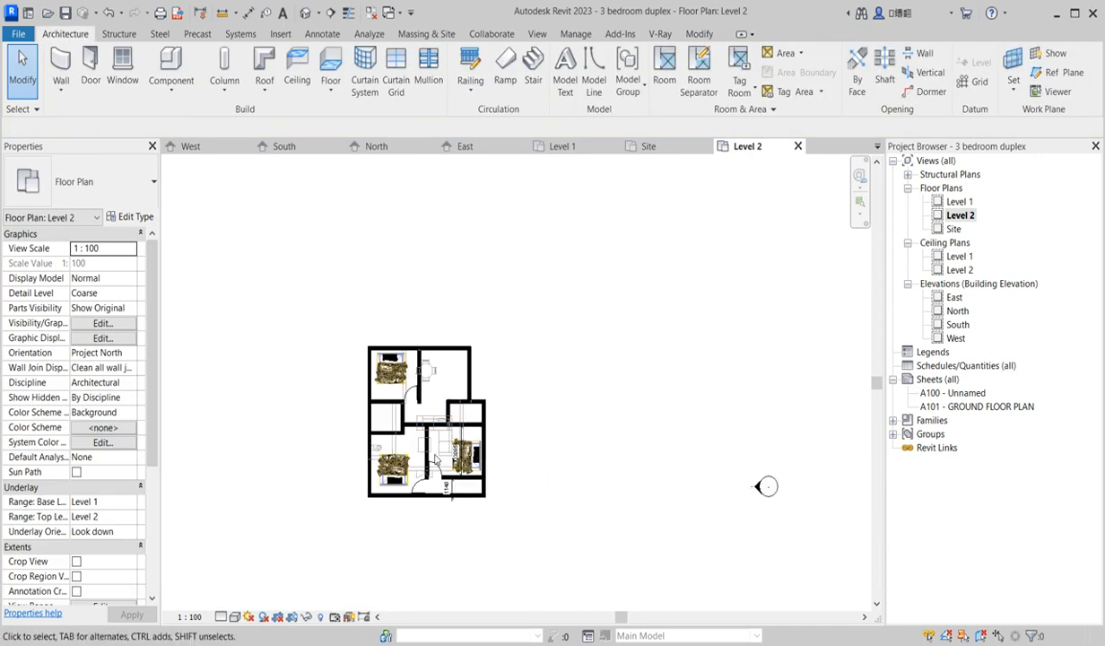
{"action": "scroll", "coordinate": [433, 459], "scroll_direction": "up", "scroll_amount": 2}
{"action": "scroll", "coordinate": [433, 459], "scroll_direction": "up", "scroll_amount": 1}
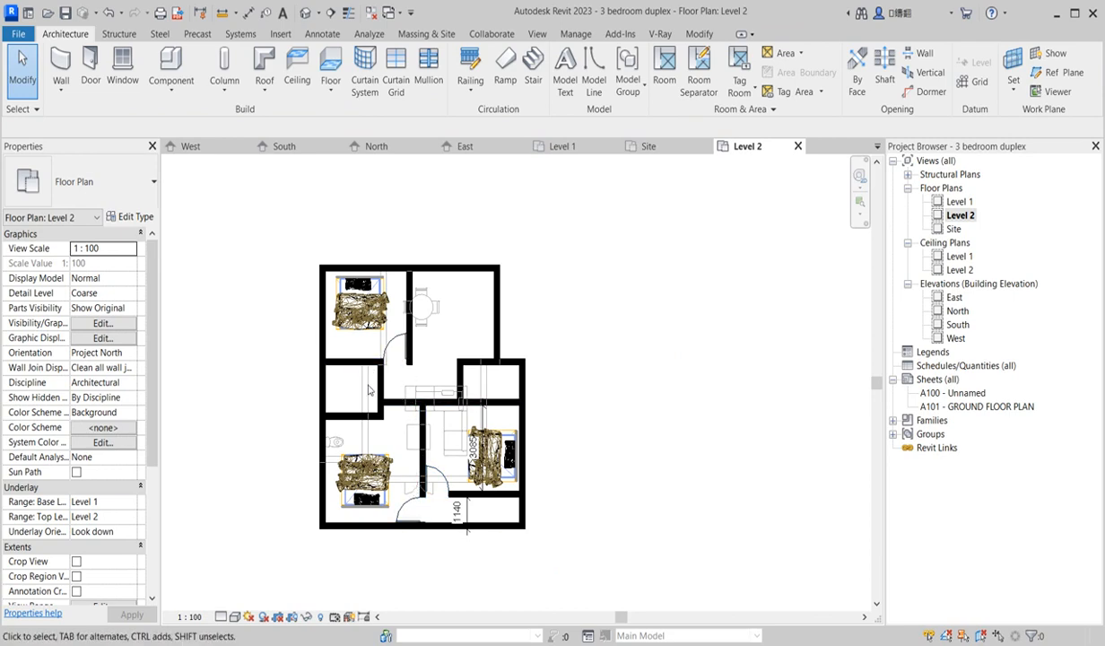
{"action": "scroll", "coordinate": [362, 446], "scroll_direction": "up", "scroll_amount": 2}
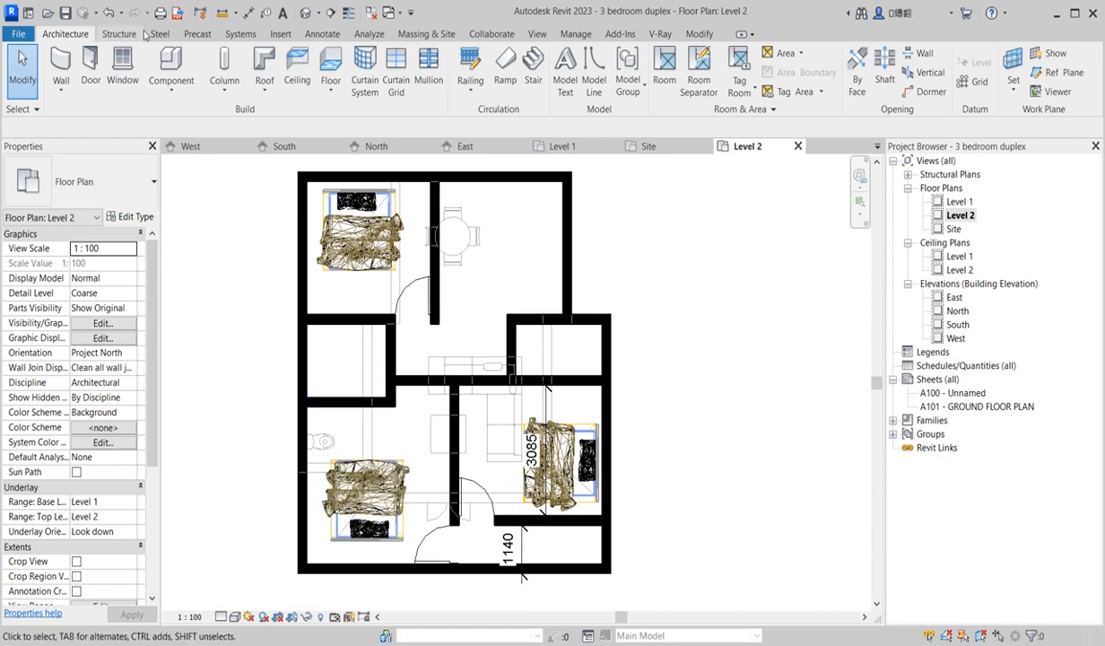
{"action": "left_click", "coordinate": [170, 65]}
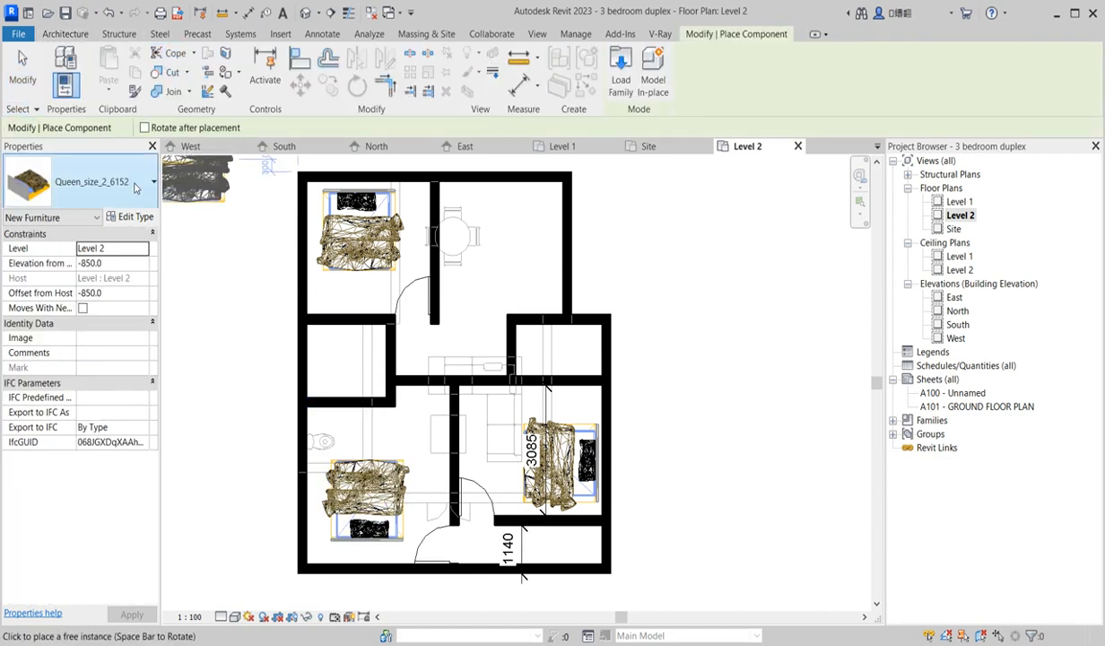
{"action": "left_click", "coordinate": [137, 188]}
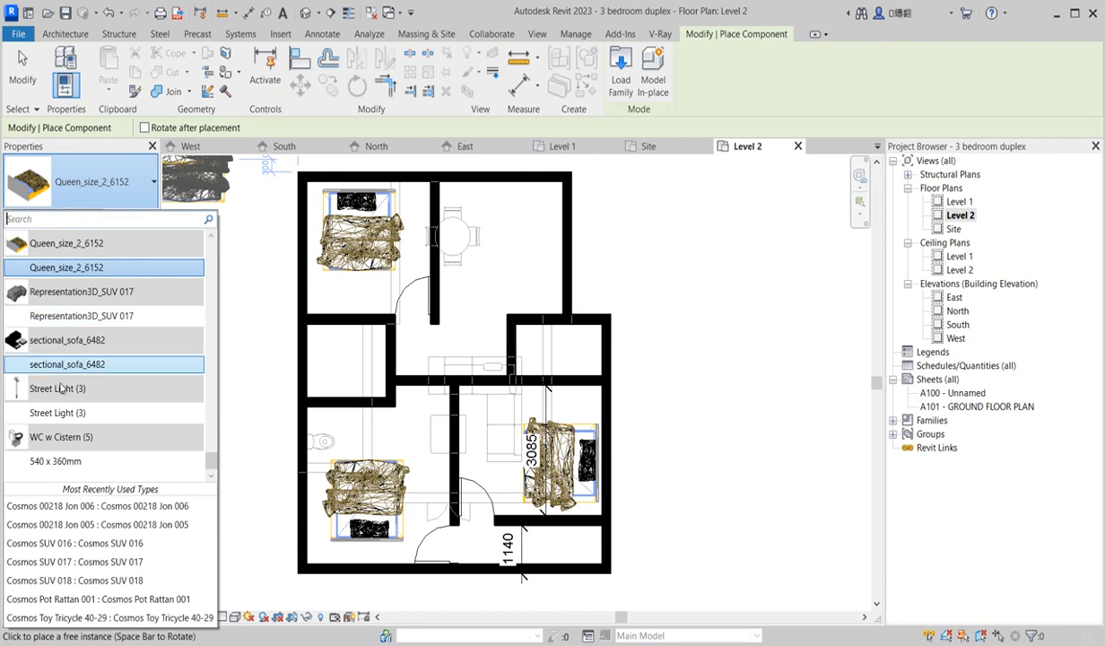
{"action": "left_click", "coordinate": [59, 461]}
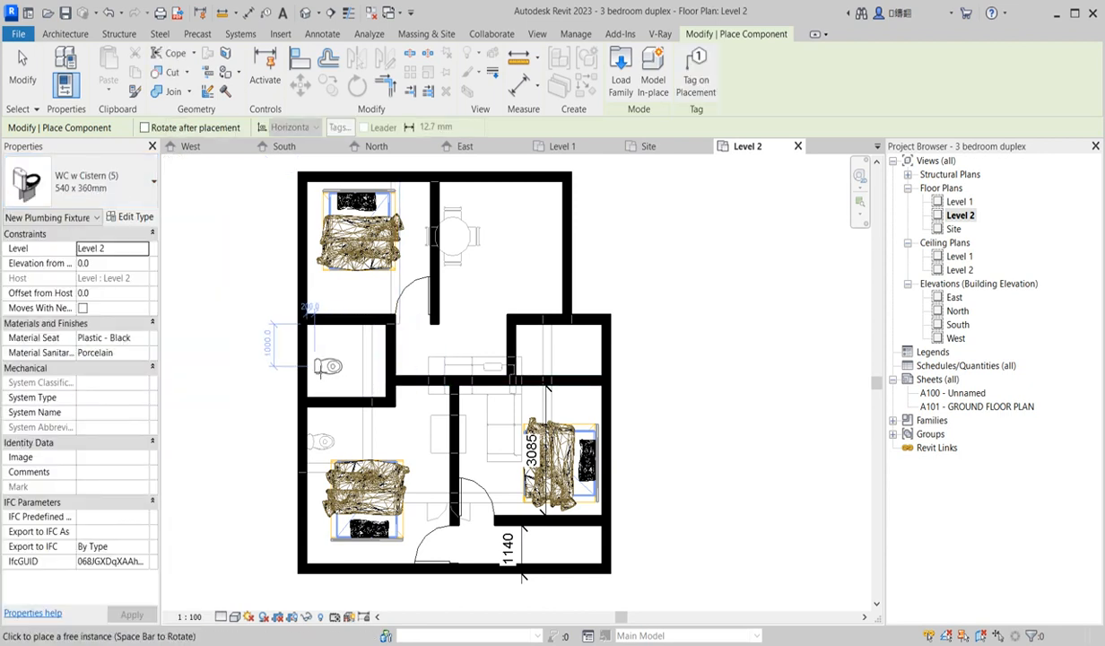
{"action": "left_click", "coordinate": [409, 354]}
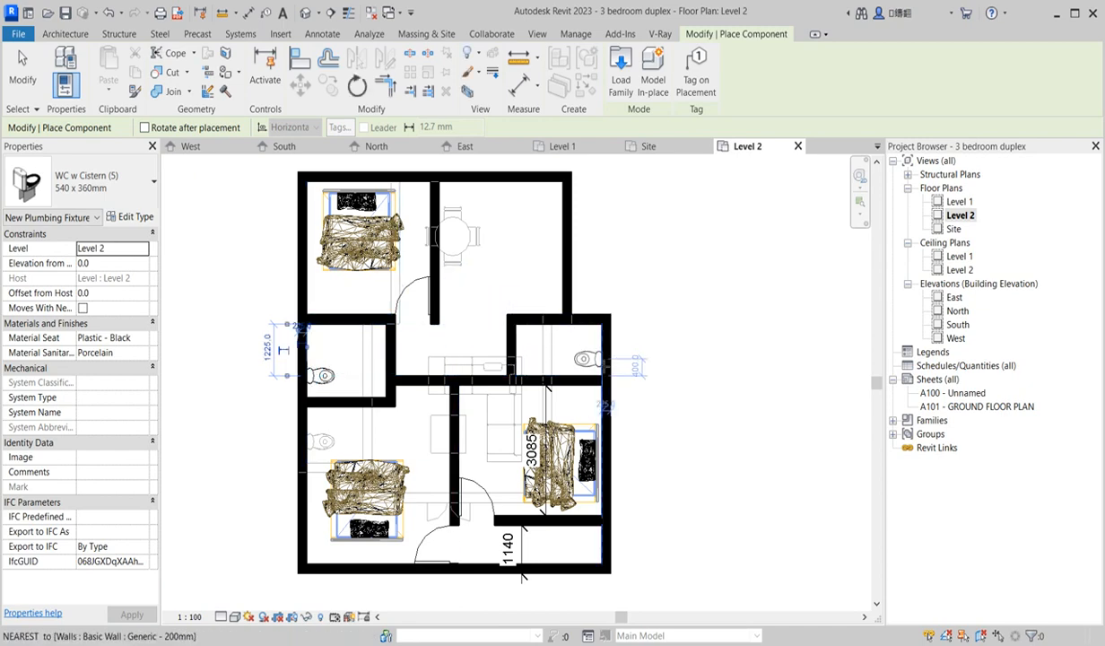
{"action": "left_click", "coordinate": [599, 361]}
{"action": "key", "text": "Escape"}
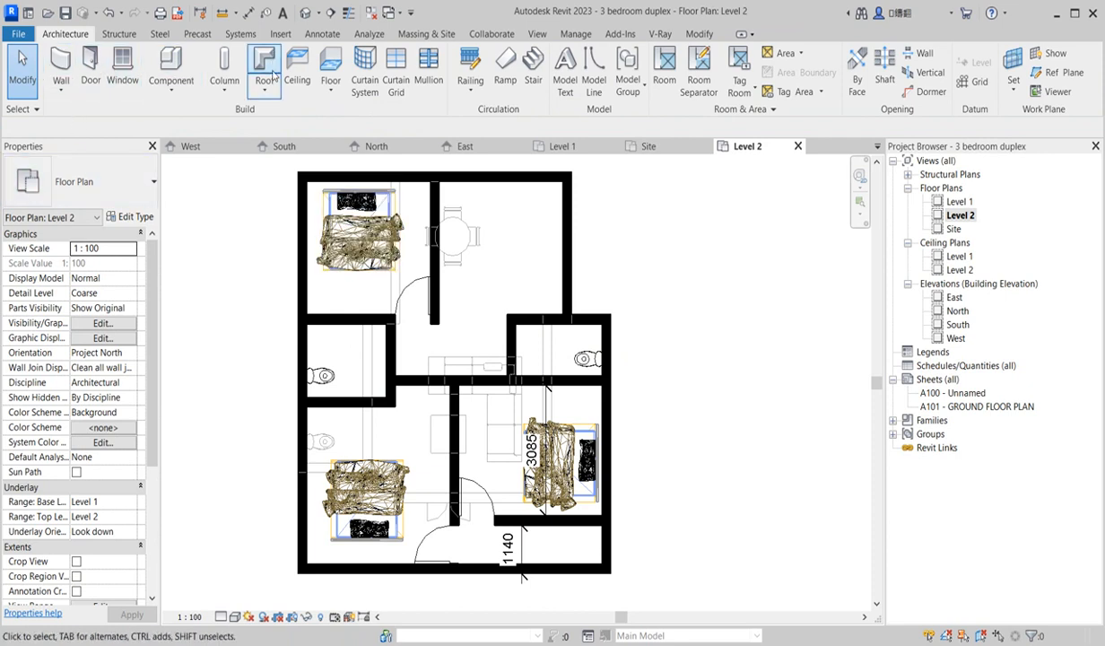
Step: Sketch a Generic 150mm floor boundary on Level 2 by picking the outer edges of all the exterior walls
{"action": "left_click", "coordinate": [330, 89]}
{"action": "left_click", "coordinate": [377, 118]}
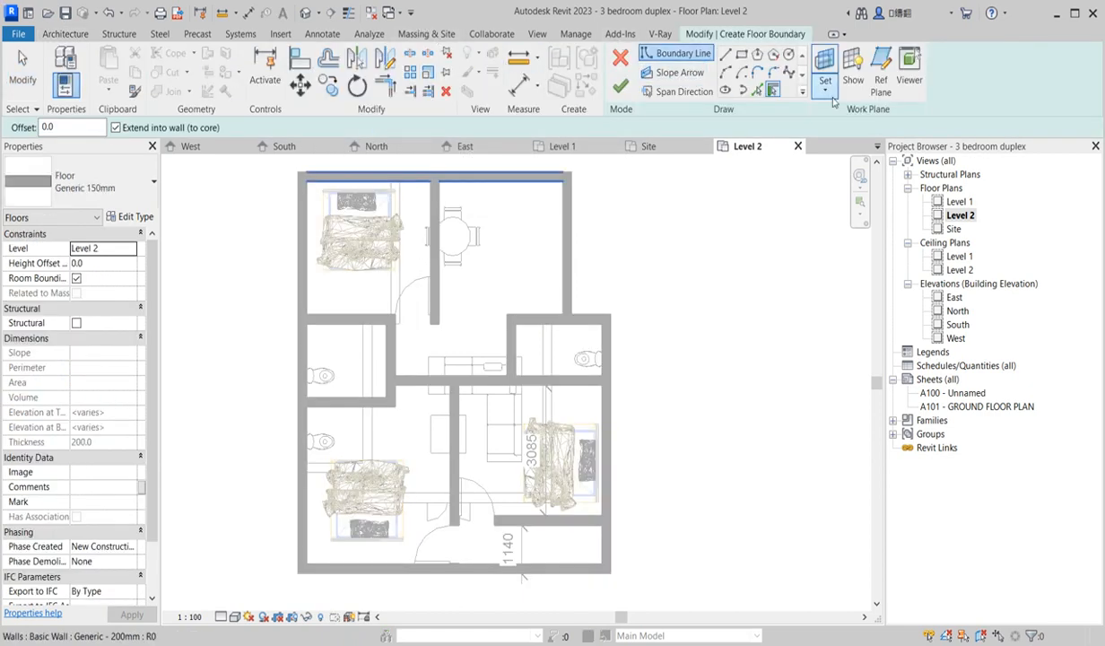
{"action": "left_click", "coordinate": [761, 93]}
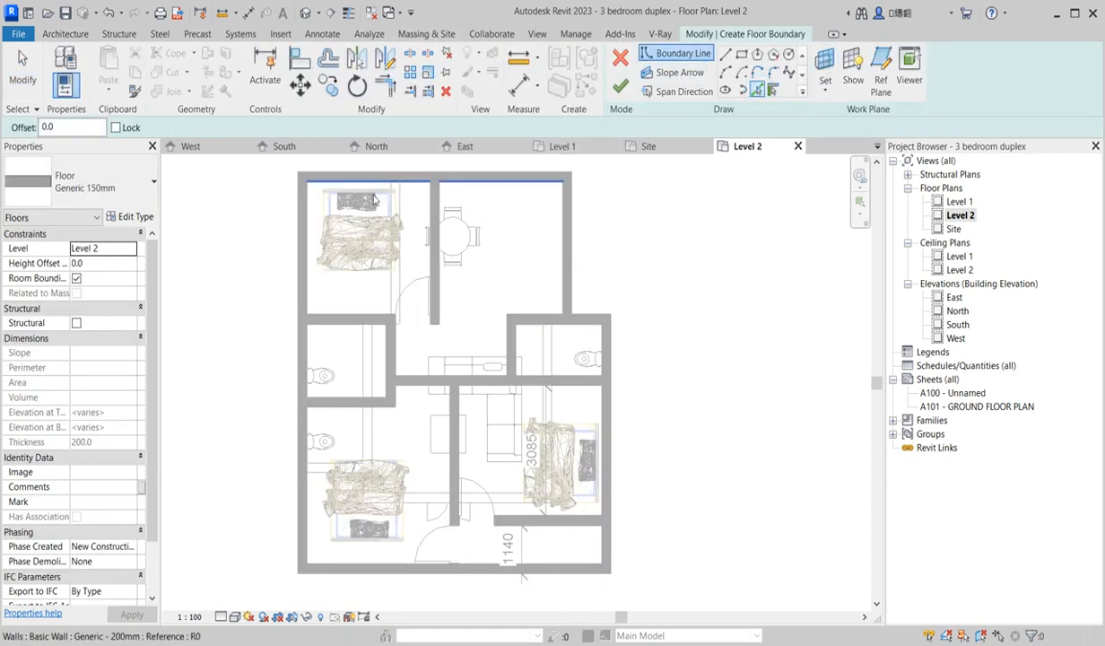
{"action": "left_click", "coordinate": [299, 207]}
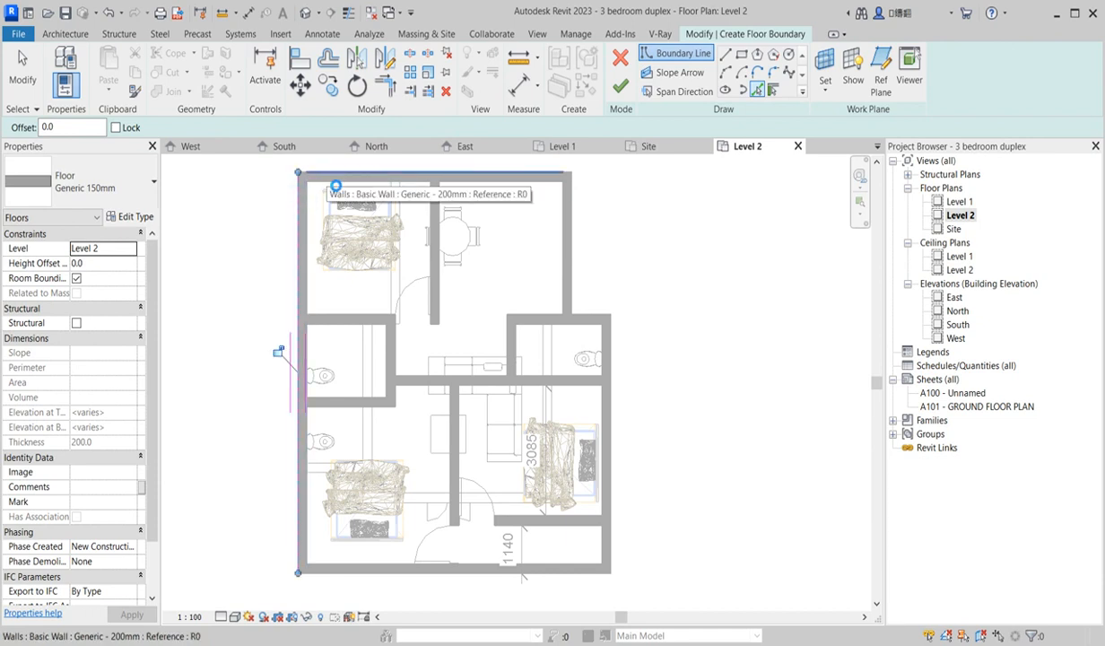
{"action": "left_click", "coordinate": [323, 174]}
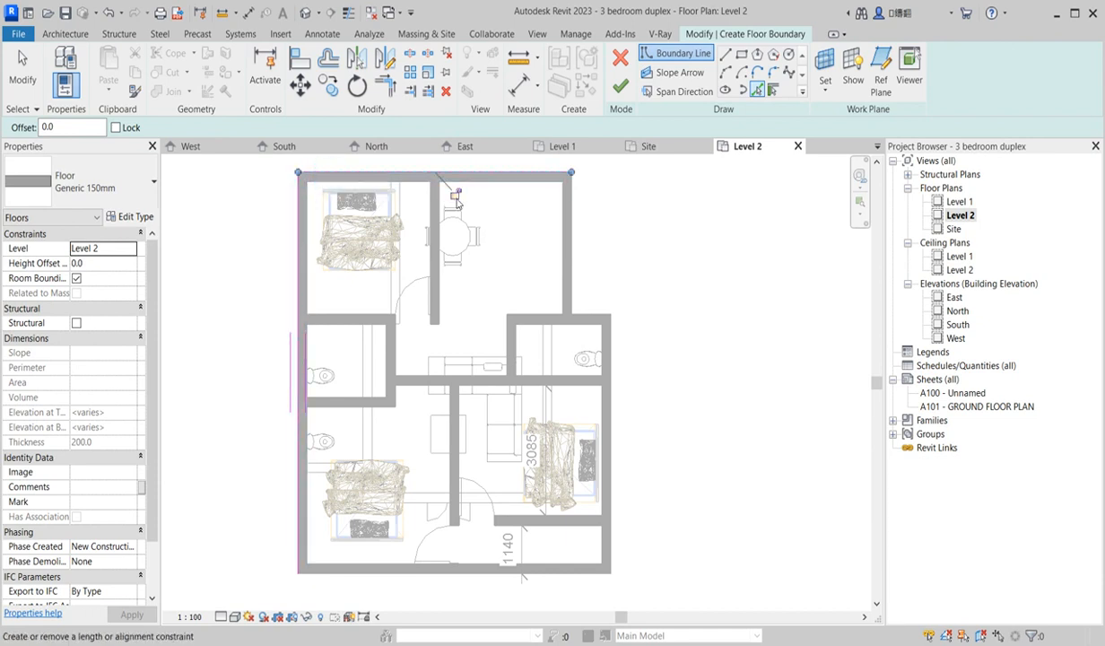
{"action": "left_click", "coordinate": [568, 235]}
{"action": "left_click", "coordinate": [599, 314]}
{"action": "left_click", "coordinate": [616, 349]}
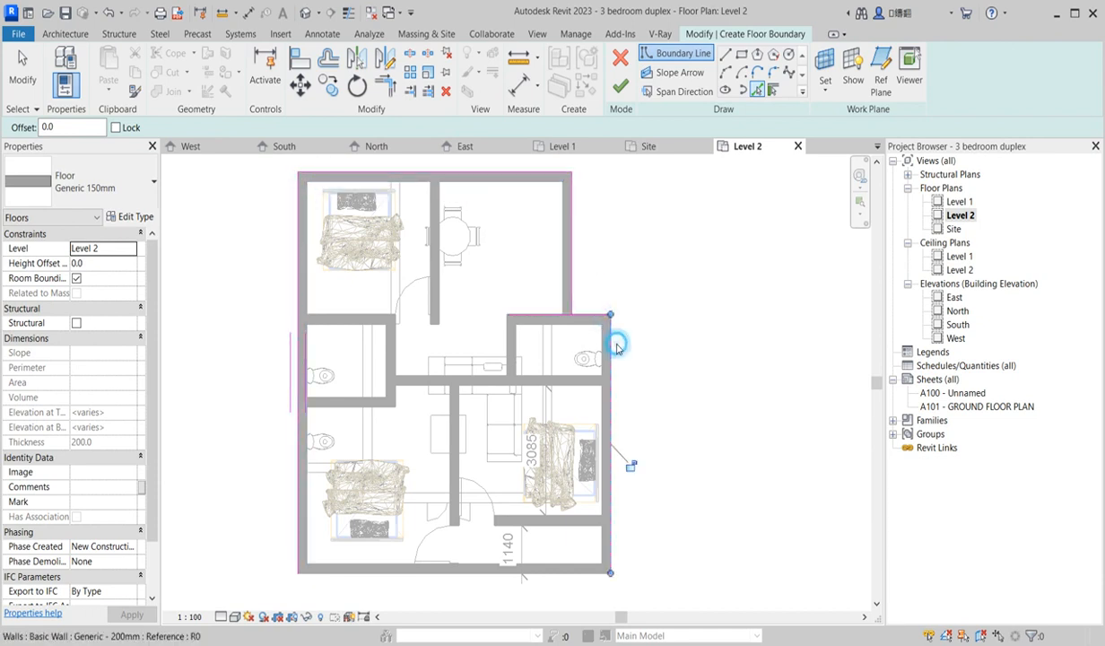
{"action": "left_click", "coordinate": [582, 576]}
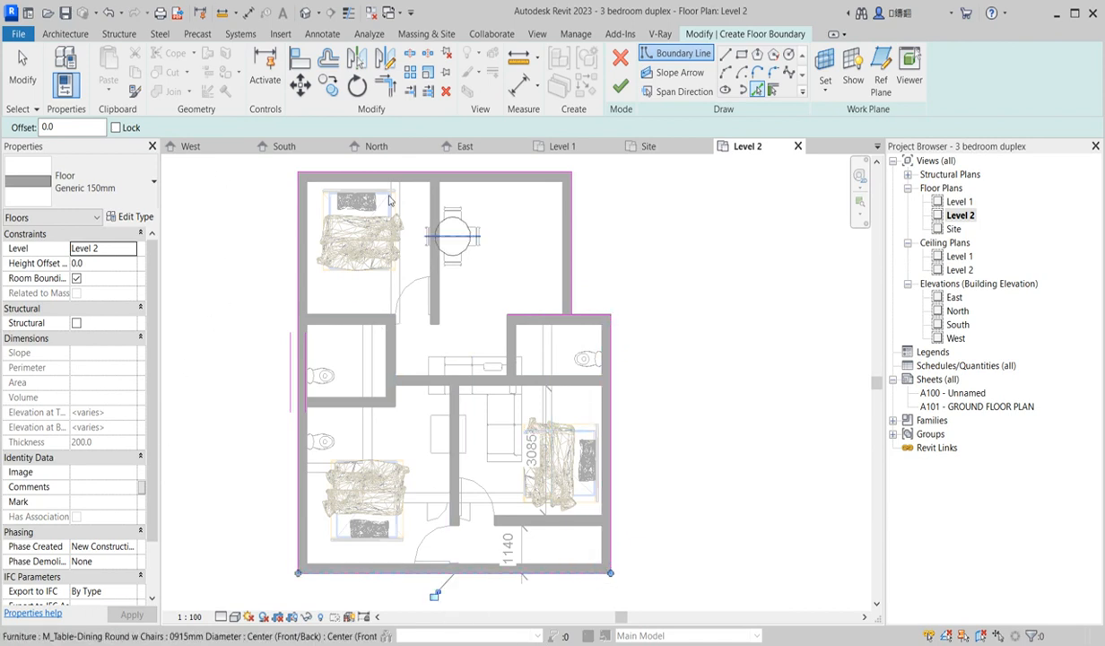
Step: Trim the floor boundary corner at the building's right-hand setback and finish the floor sketch
{"action": "left_click", "coordinate": [392, 90]}
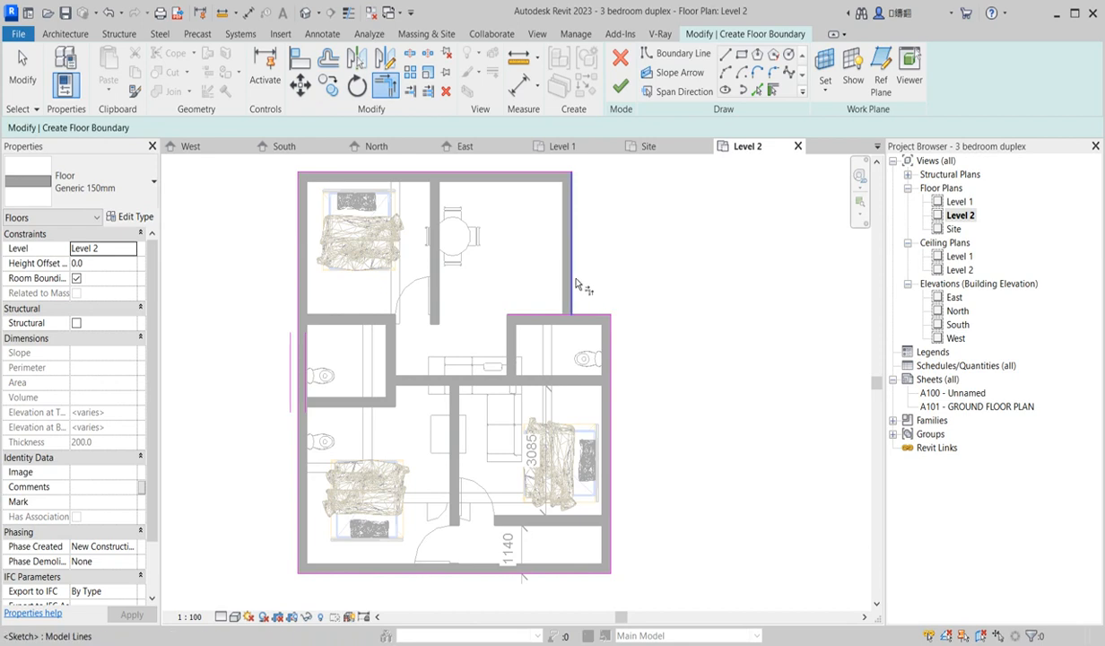
{"action": "left_click", "coordinate": [590, 311]}
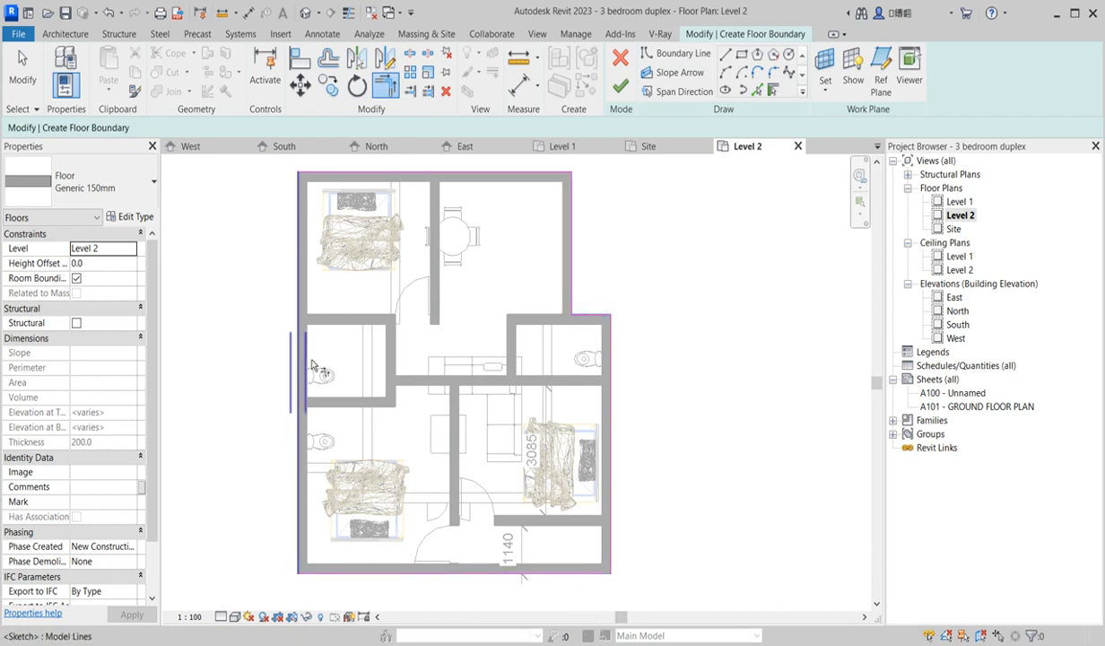
{"action": "scroll", "coordinate": [534, 594], "scroll_direction": "down", "scroll_amount": 2}
{"action": "scroll", "coordinate": [516, 419], "scroll_direction": "up", "scroll_amount": 2}
{"action": "scroll", "coordinate": [549, 301], "scroll_direction": "down", "scroll_amount": 2}
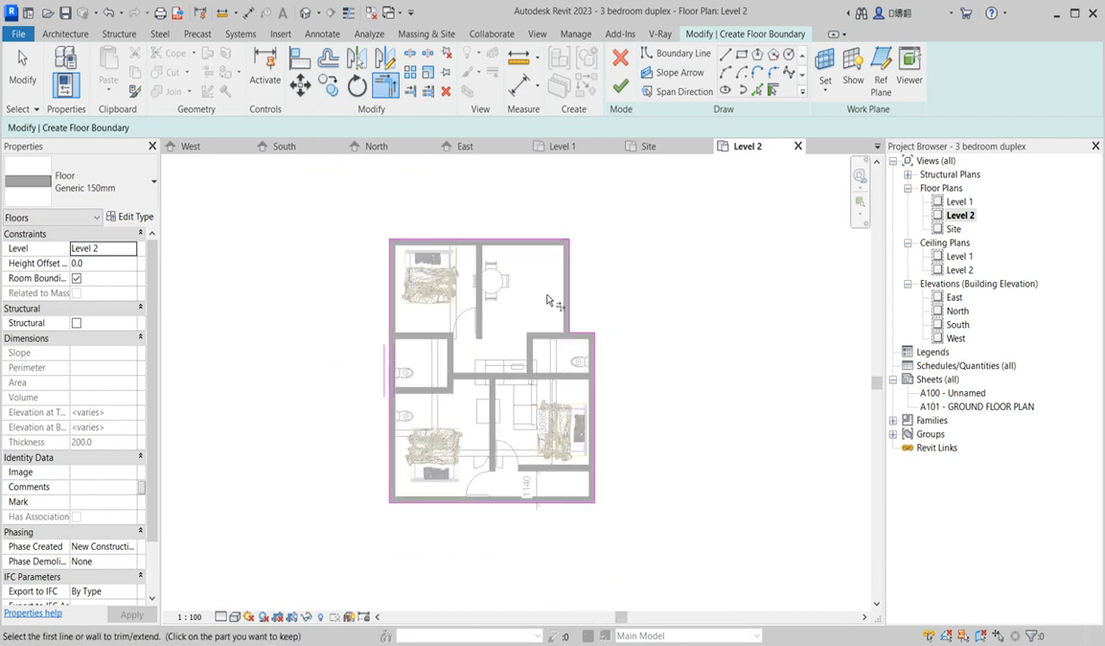
{"action": "left_click", "coordinate": [621, 86]}
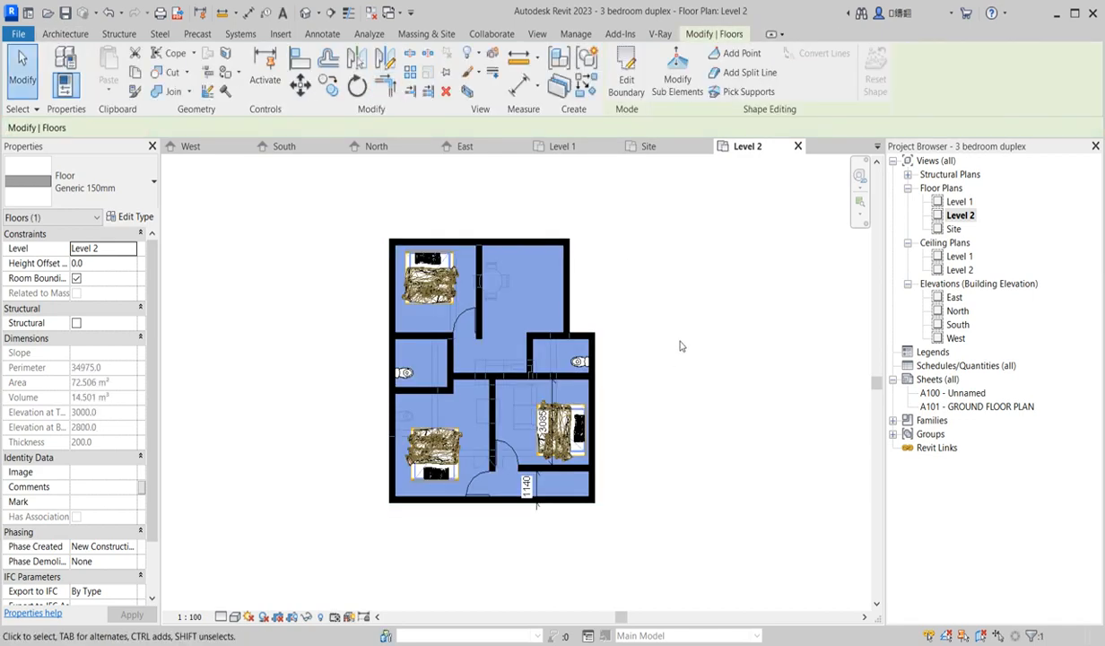
{"action": "left_click", "coordinate": [678, 345]}
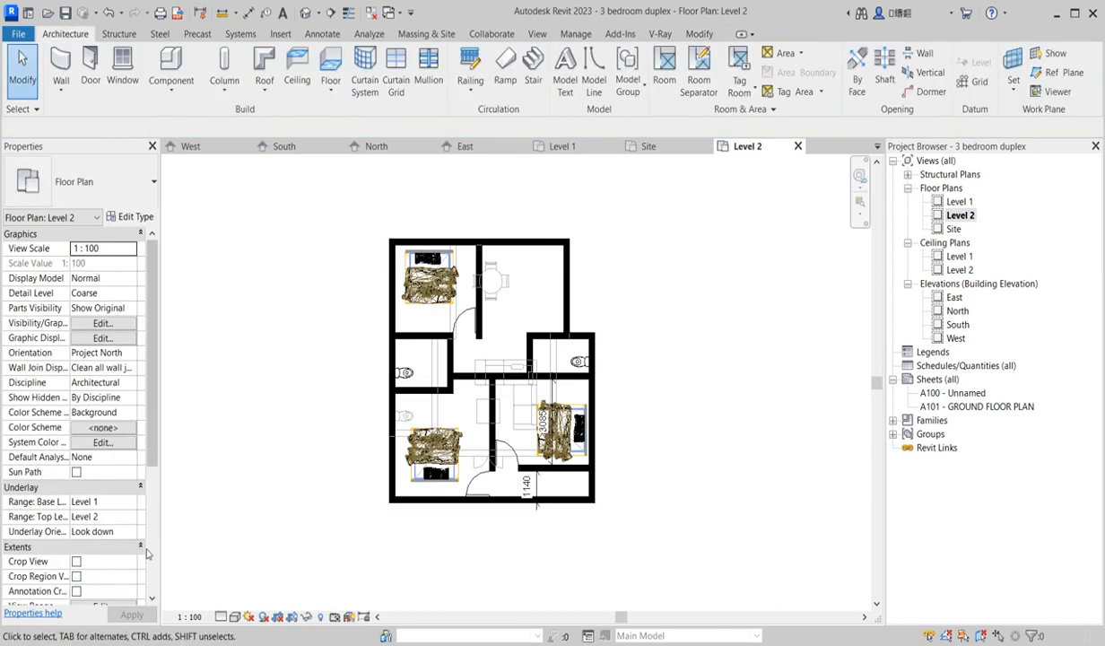
Step: Set the Level 2 plan's underlay base level to None
{"action": "left_click", "coordinate": [126, 501]}
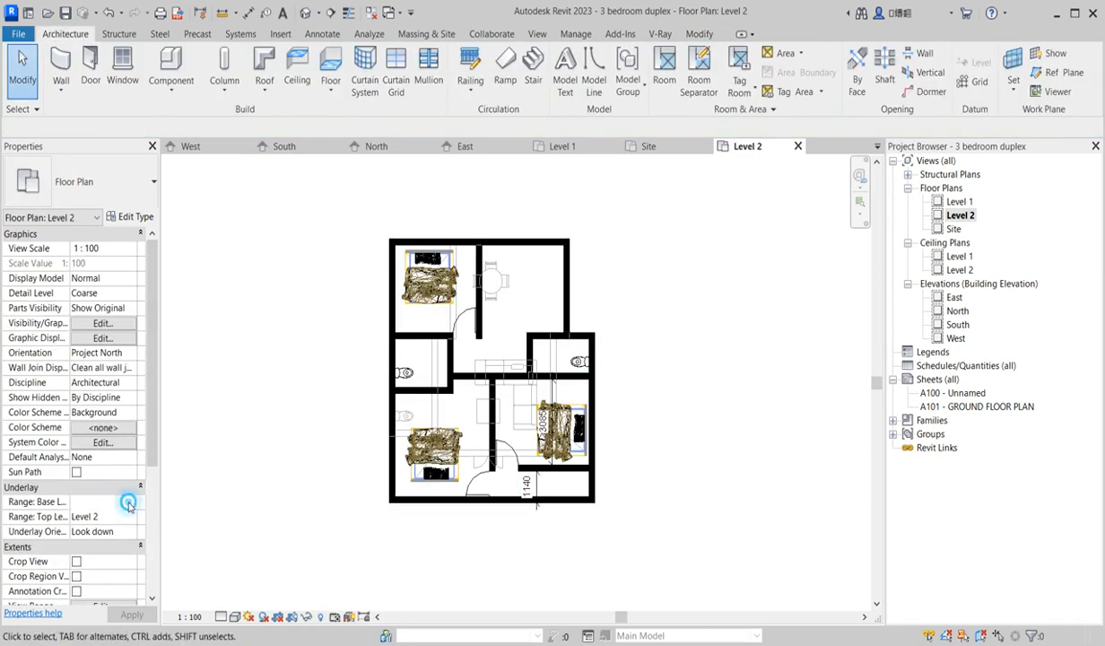
{"action": "left_click", "coordinate": [132, 502]}
{"action": "left_click", "coordinate": [90, 517]}
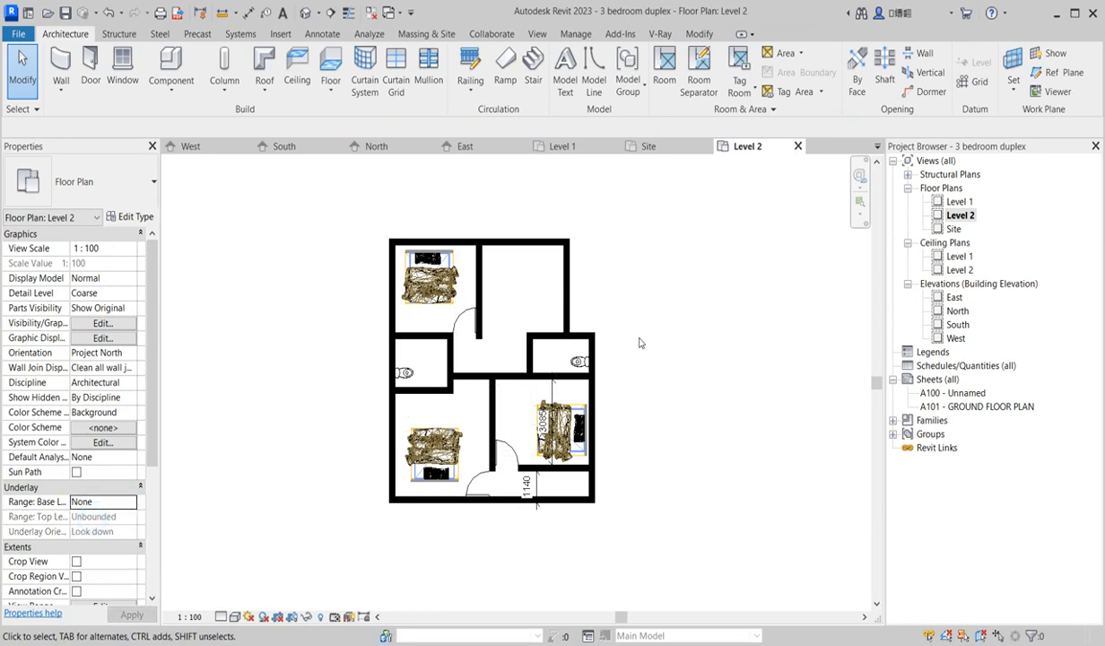
{"action": "scroll", "coordinate": [506, 449], "scroll_direction": "up", "scroll_amount": 3}
{"action": "scroll", "coordinate": [477, 517], "scroll_direction": "down", "scroll_amount": 2}
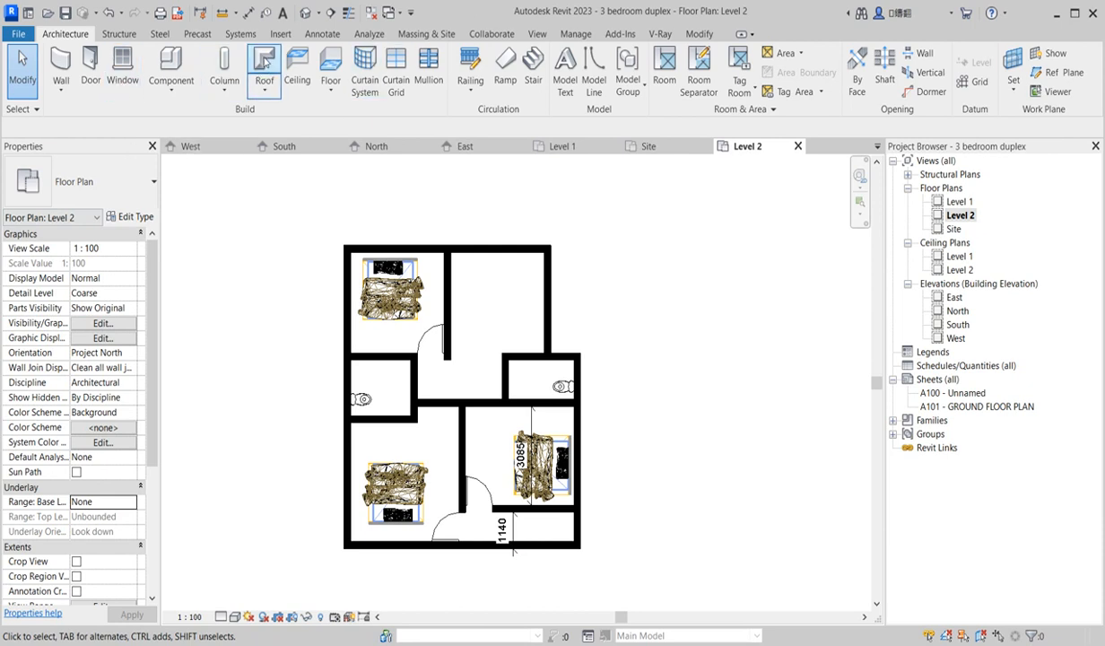
Step: In the Level 1 plan, start a window and duplicate the M_Fixed 0610 x 0610mm type as "long case"
{"action": "double_click", "coordinate": [971, 202]}
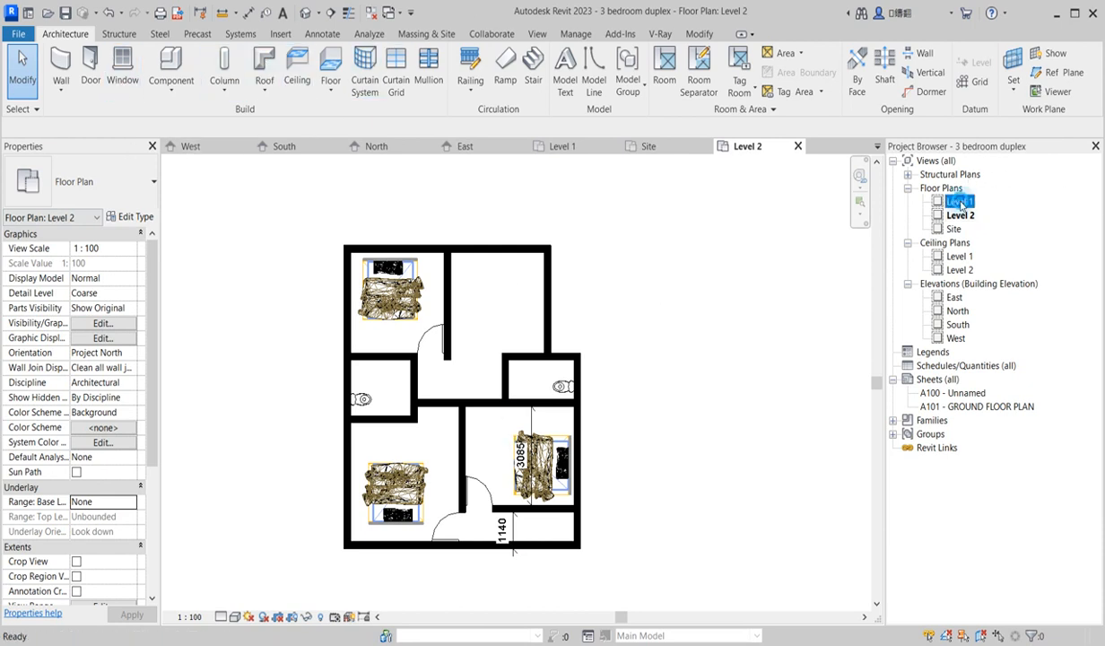
{"action": "scroll", "coordinate": [431, 386], "scroll_direction": "down", "scroll_amount": 2}
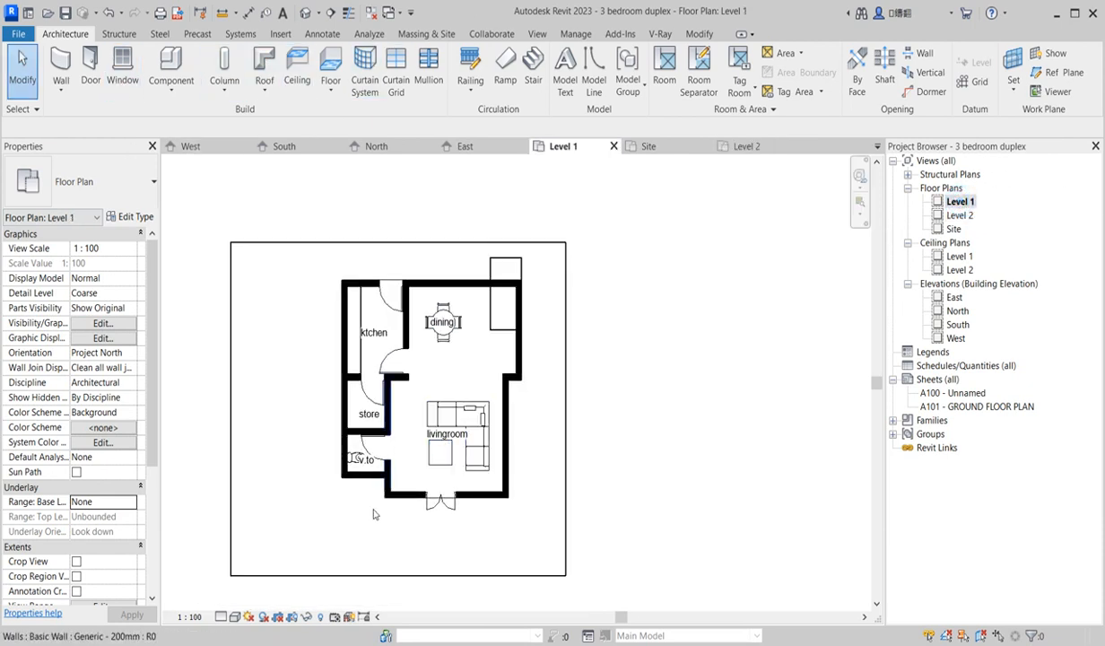
{"action": "left_click", "coordinate": [122, 70]}
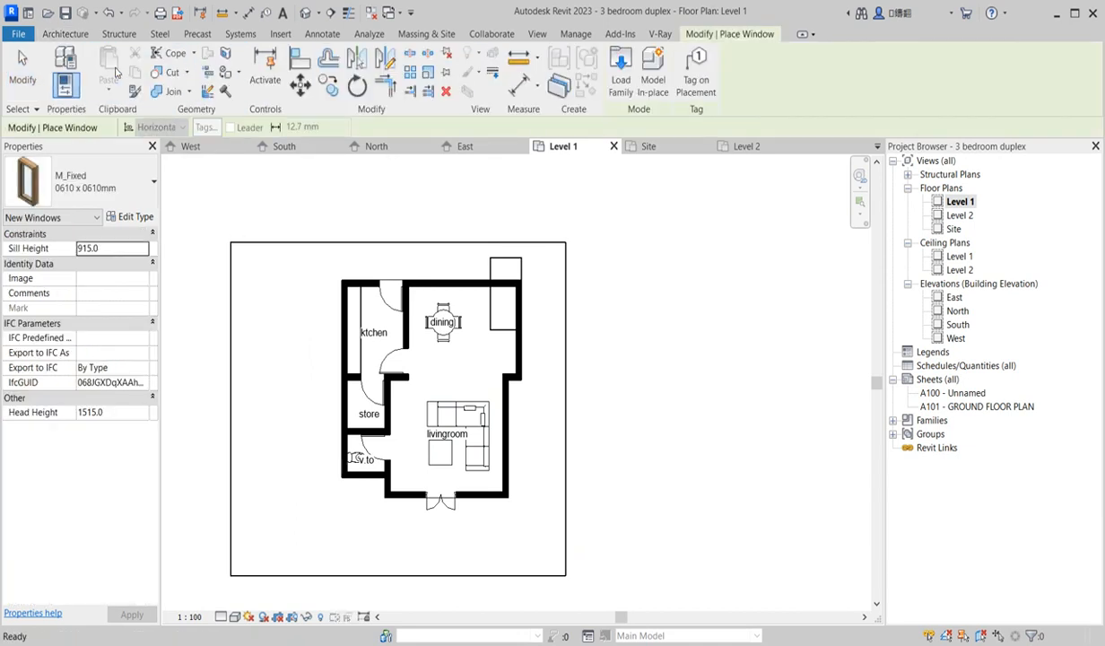
{"action": "left_click", "coordinate": [126, 216]}
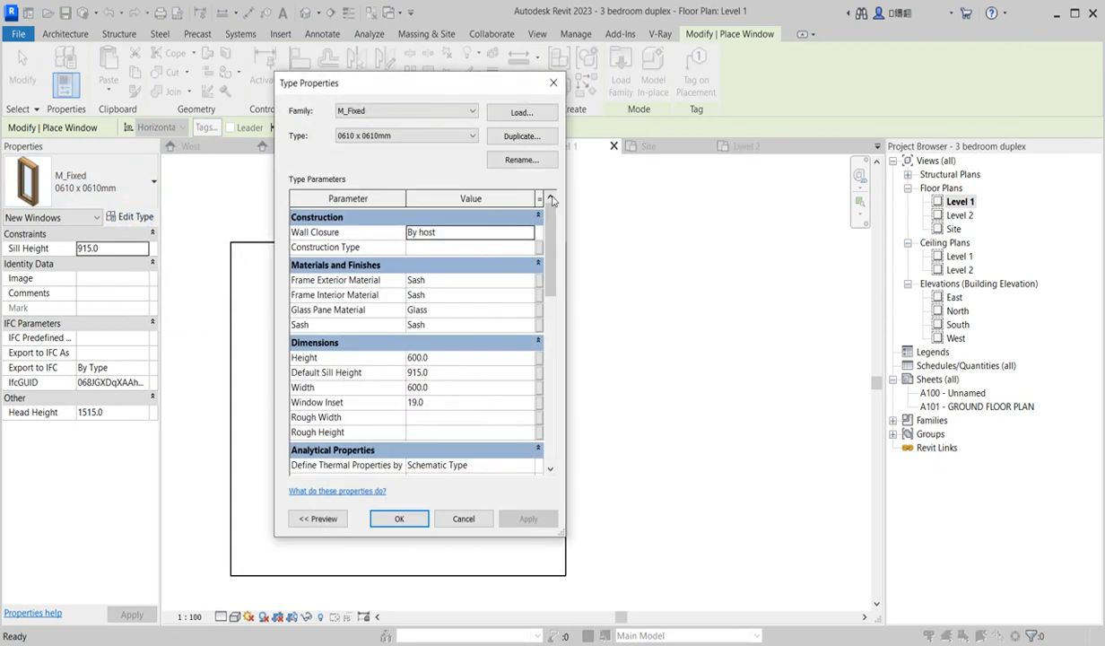
{"action": "left_click", "coordinate": [520, 135]}
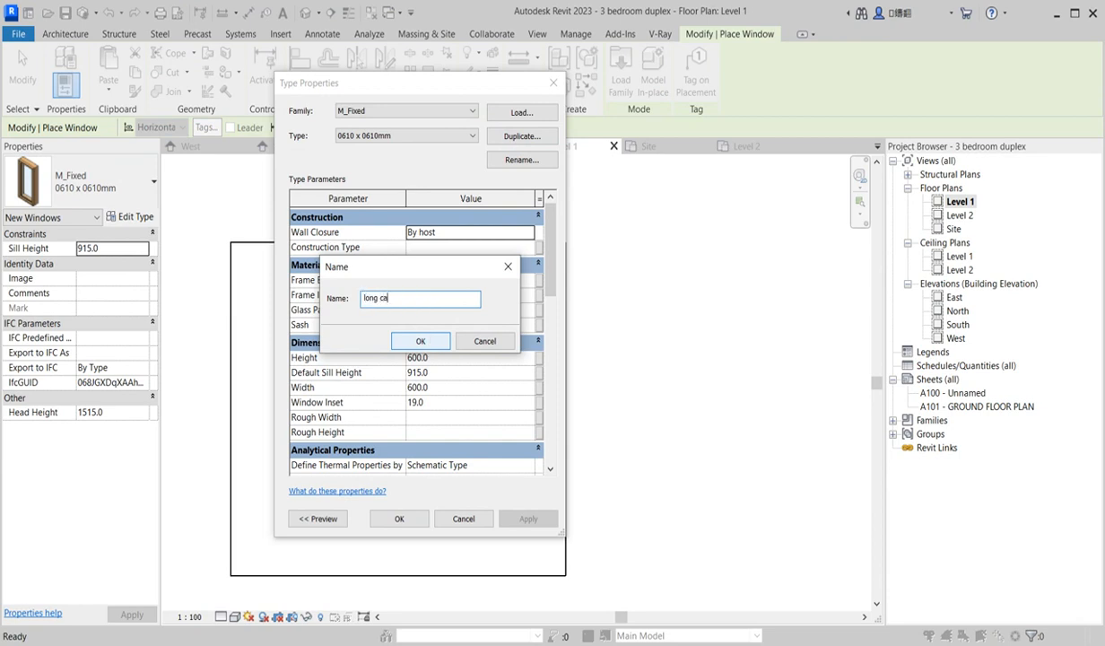
{"action": "type", "text": "long case"}
{"action": "left_click", "coordinate": [422, 344]}
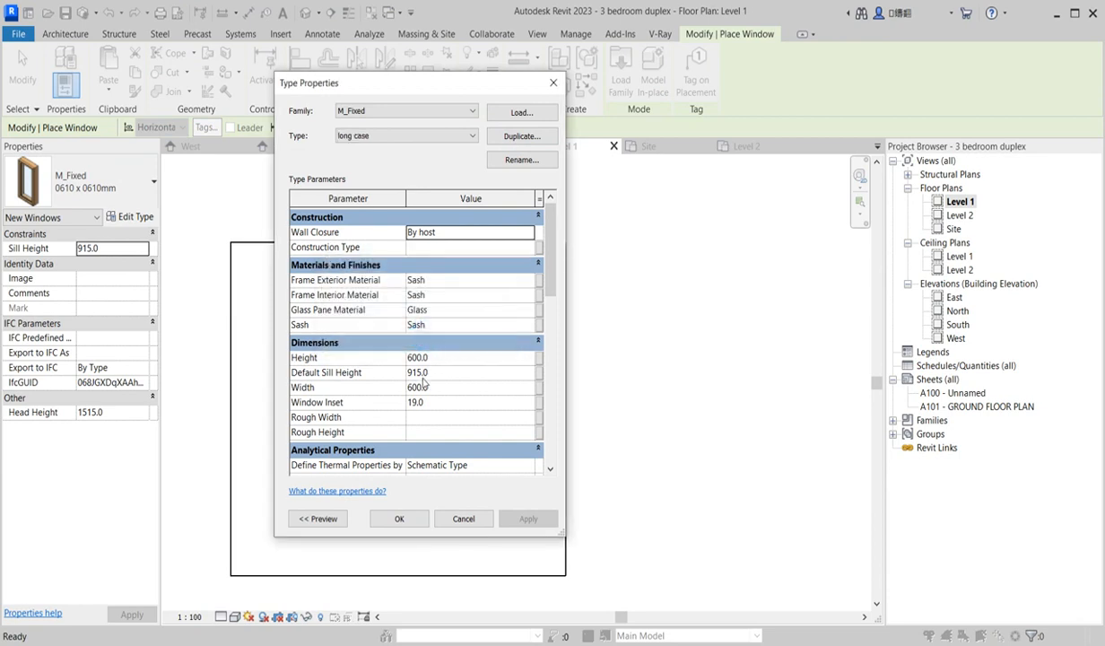
Step: Set the height of the long case window type to 1600 mm
{"action": "left_click", "coordinate": [441, 361]}
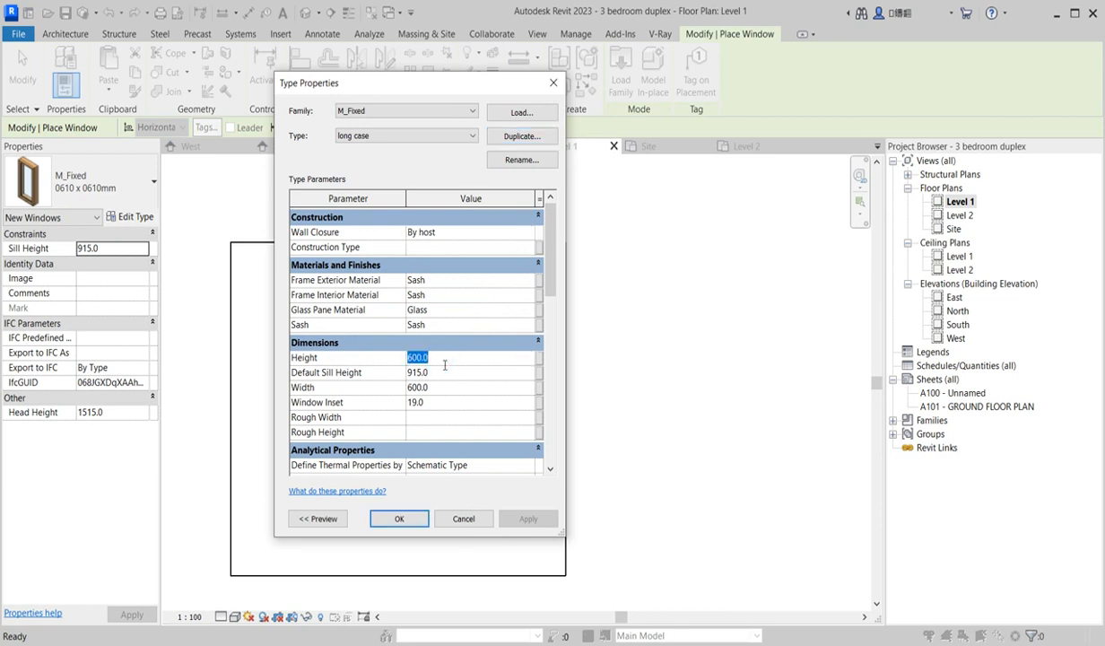
{"action": "type", "text": "1"}
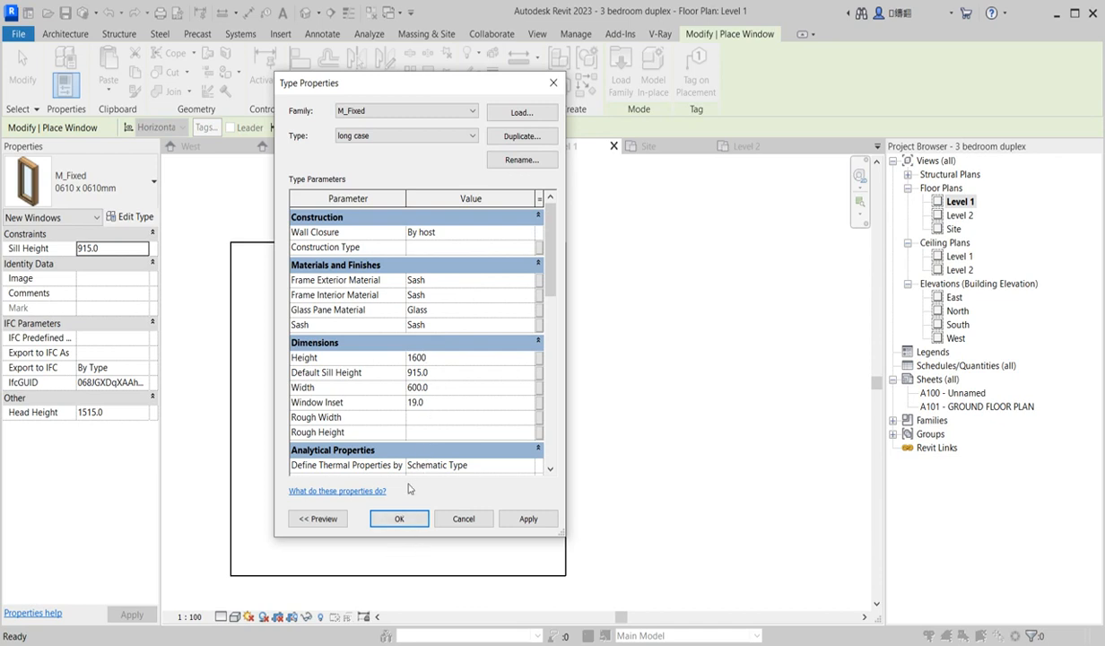
{"action": "left_click", "coordinate": [408, 520]}
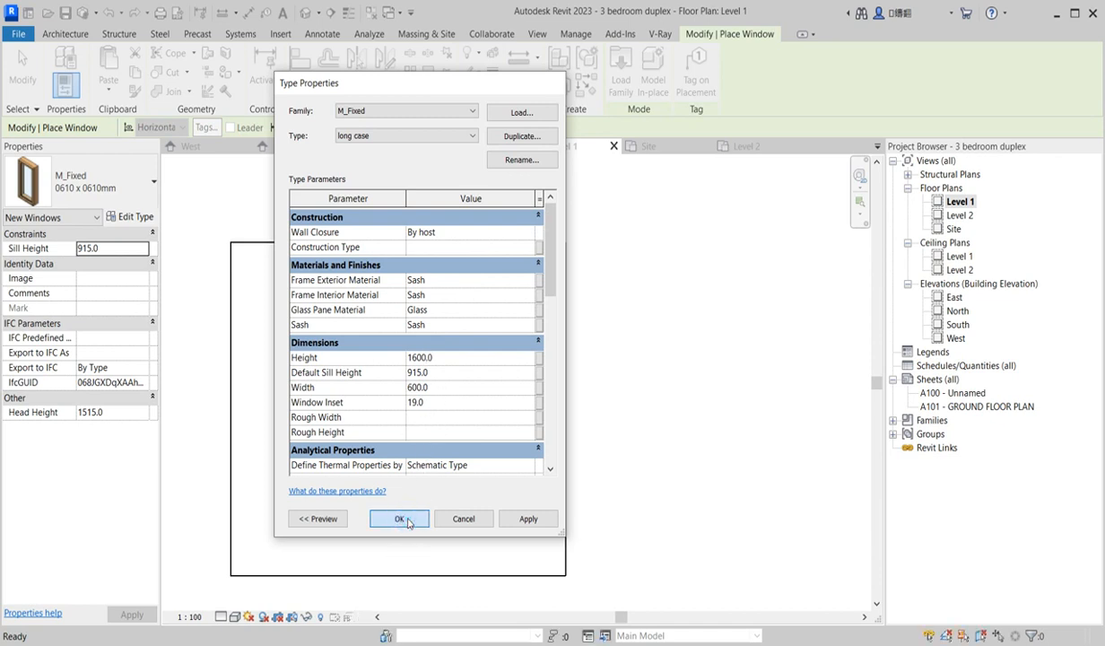
Step: Set the head height of the new long case windows to 2100 mm
{"action": "left_click", "coordinate": [132, 415]}
{"action": "left_click", "coordinate": [133, 217]}
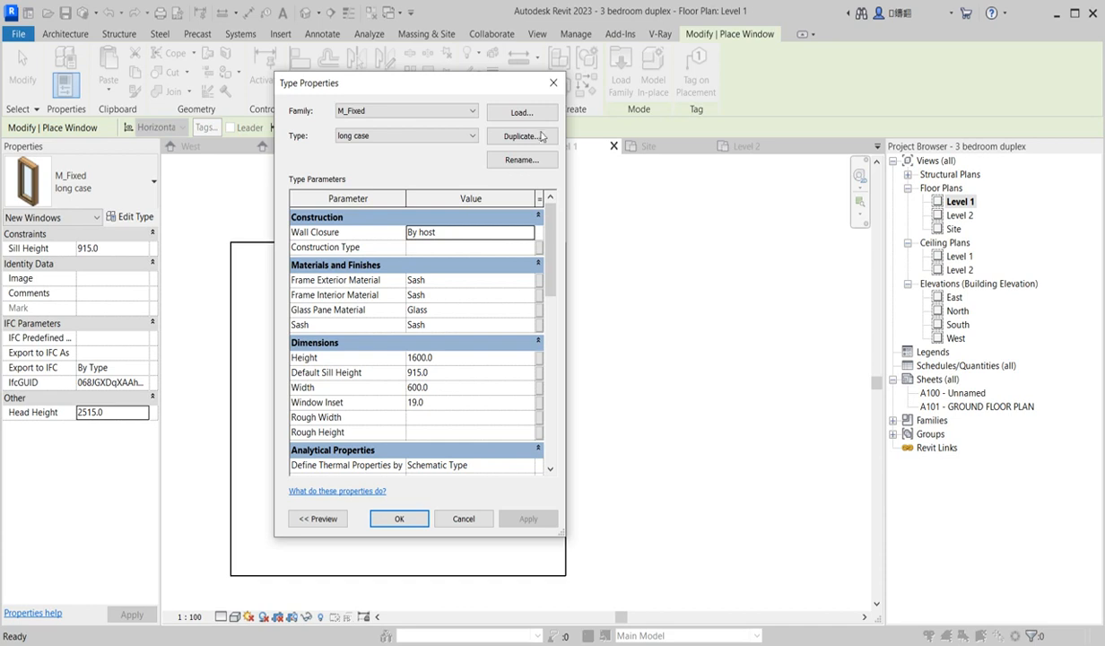
{"action": "left_click", "coordinate": [553, 84]}
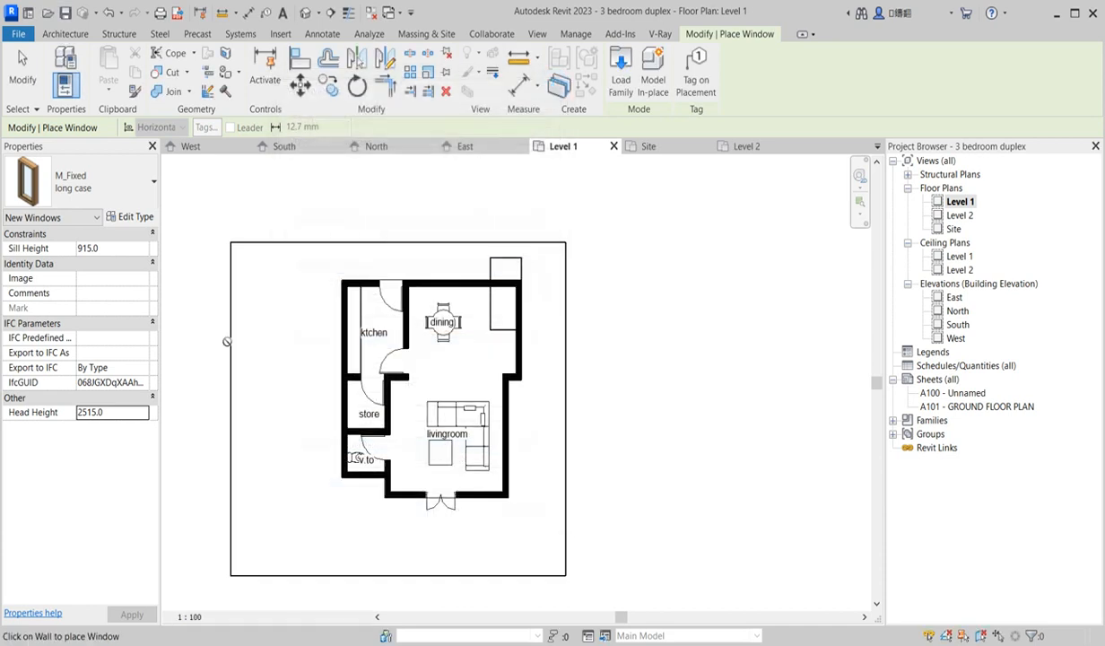
{"action": "left_click", "coordinate": [126, 410]}
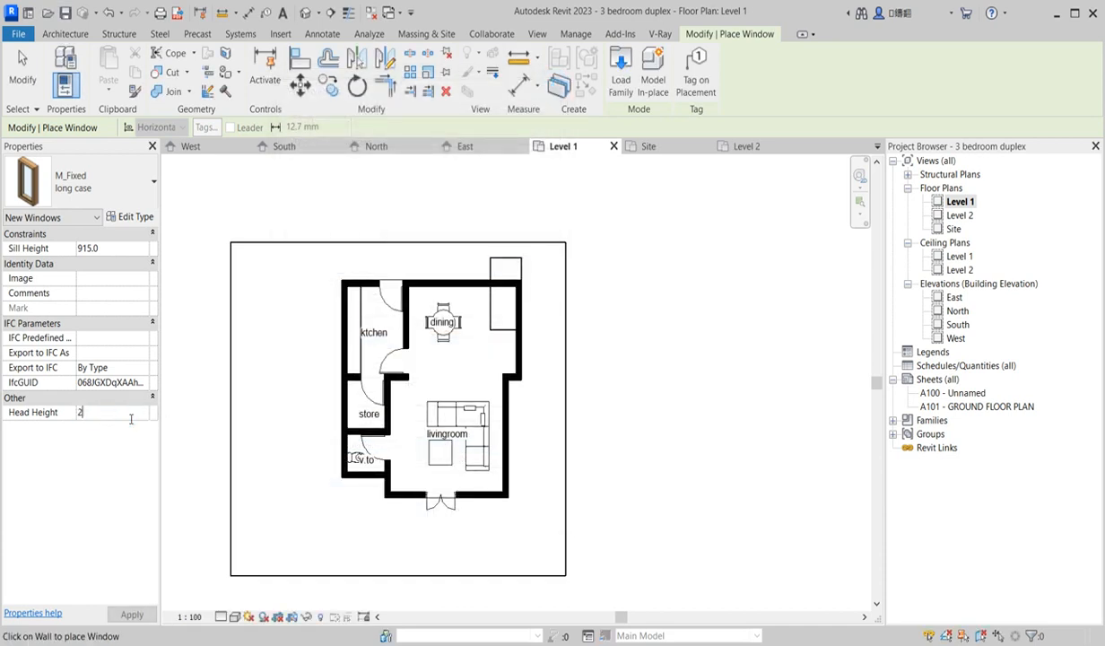
{"action": "type", "text": "2100"}
{"action": "scroll", "coordinate": [421, 282], "scroll_direction": "up", "scroll_amount": 4}
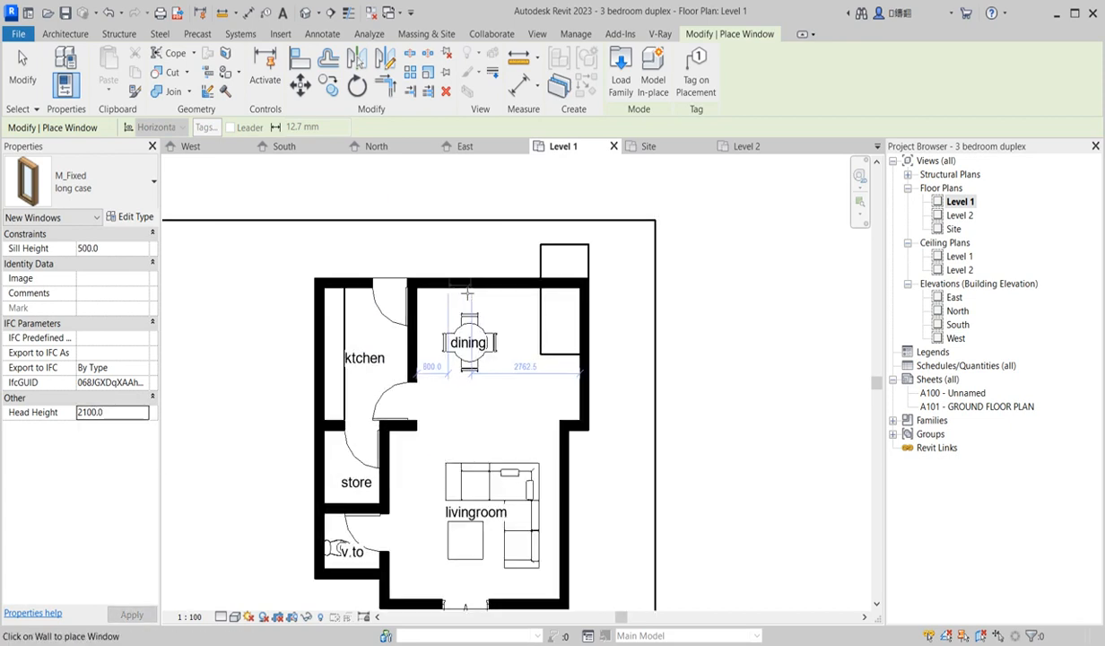
Step: Place four long case windows in the living room's front wall, two on each side of the double entrance door
{"action": "scroll", "coordinate": [448, 287], "scroll_direction": "down", "scroll_amount": 4}
{"action": "scroll", "coordinate": [510, 475], "scroll_direction": "up", "scroll_amount": 5}
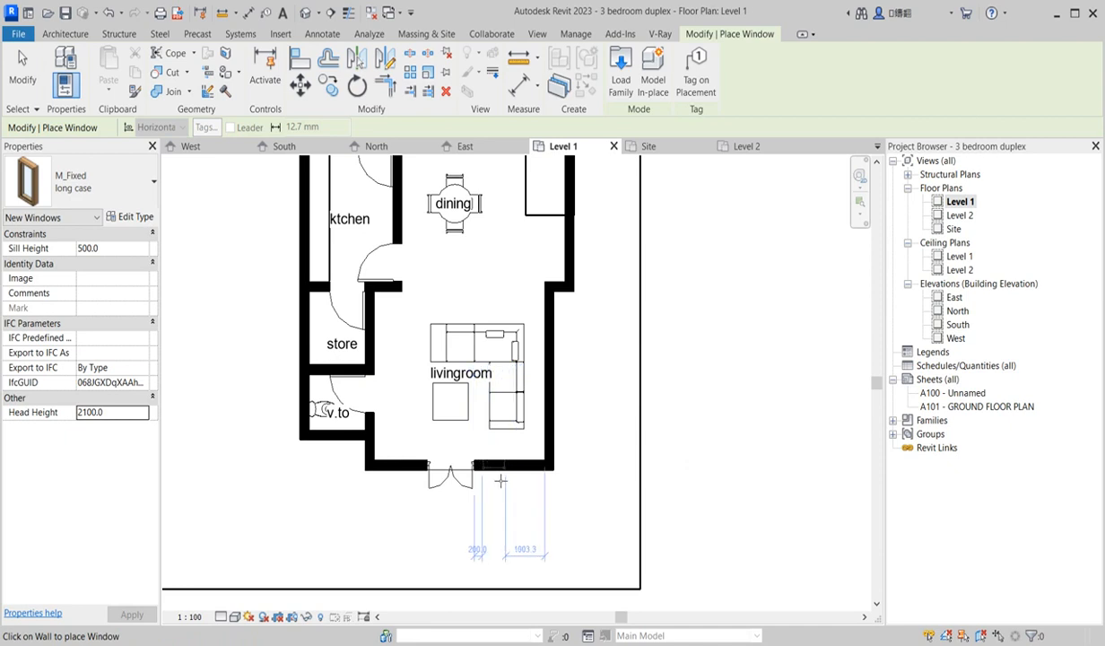
{"action": "left_click", "coordinate": [491, 480]}
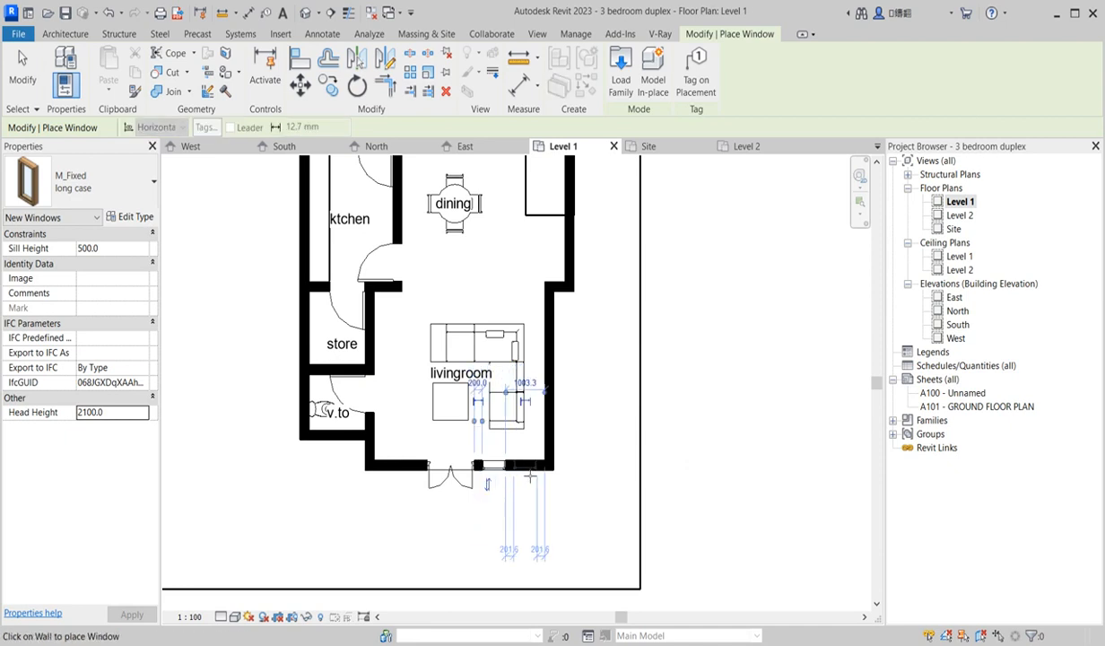
{"action": "left_click", "coordinate": [525, 475]}
{"action": "left_click", "coordinate": [392, 477]}
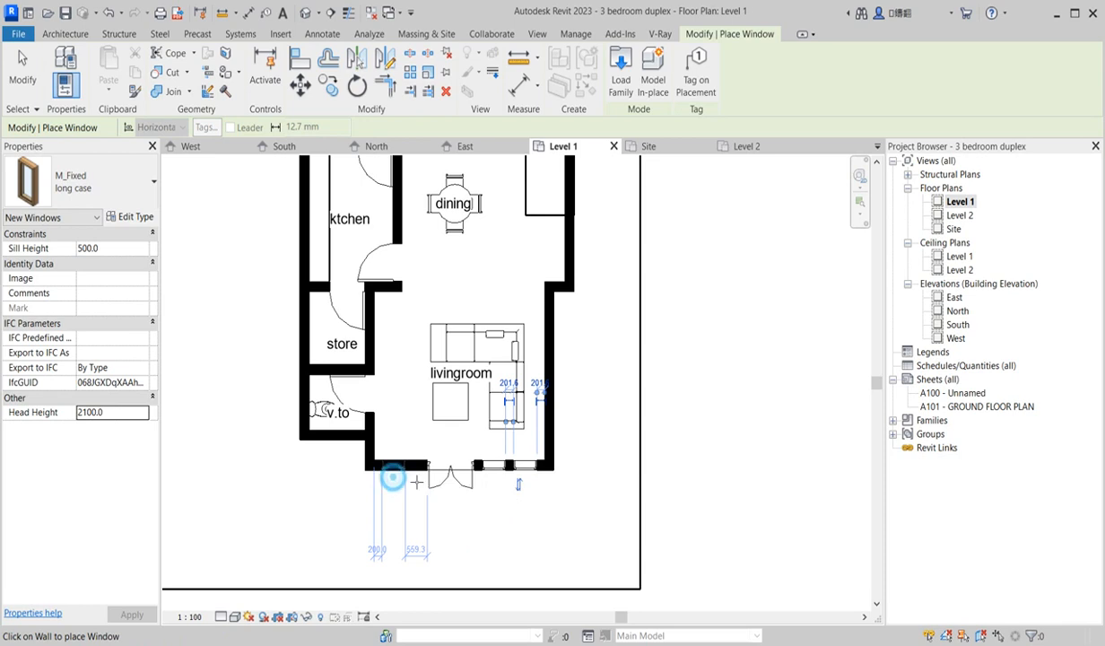
{"action": "scroll", "coordinate": [418, 466], "scroll_direction": "up", "scroll_amount": 3}
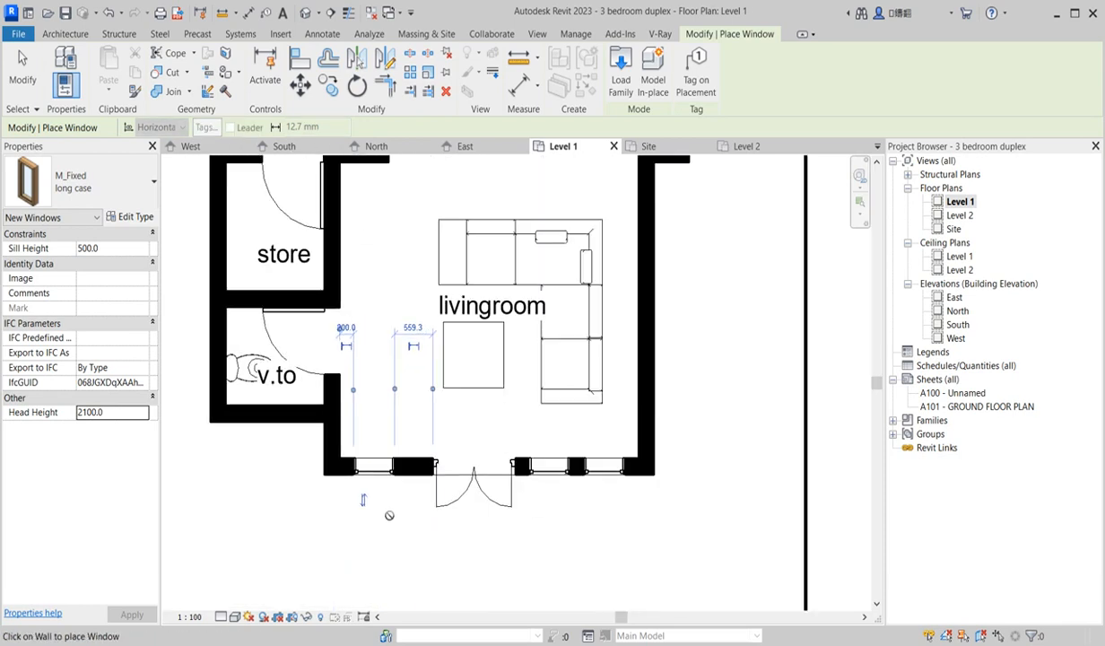
{"action": "scroll", "coordinate": [419, 505], "scroll_direction": "up", "scroll_amount": 2}
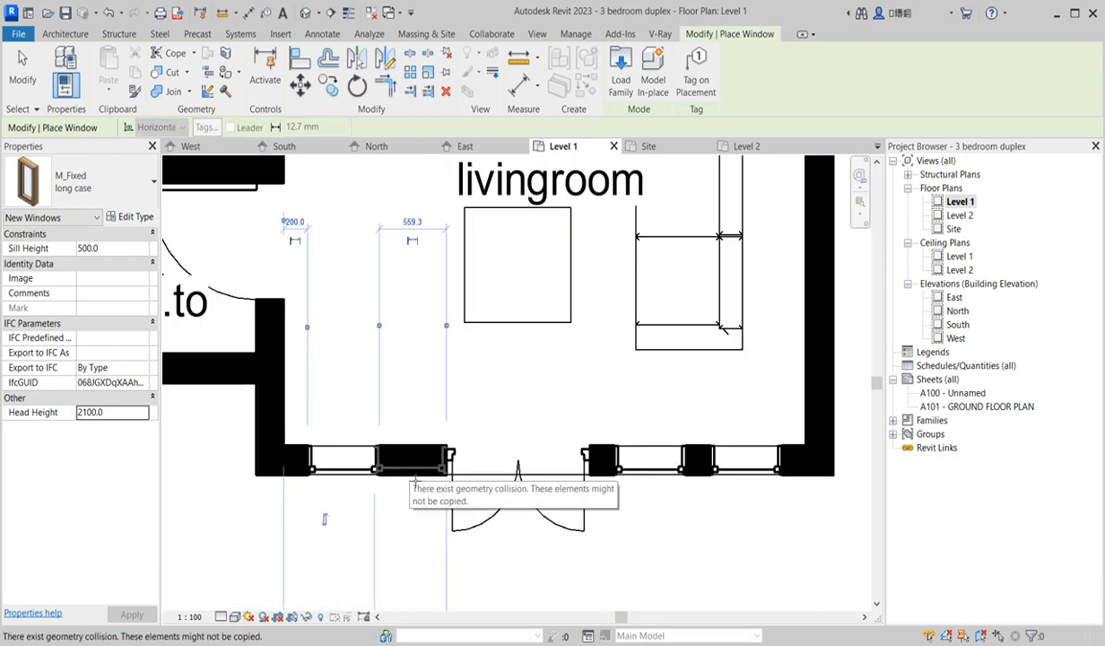
Step: Align the outer edge of the westernmost front window with the inner face of the living room's west wall
{"action": "key", "text": "a"}
{"action": "key", "text": "l"}
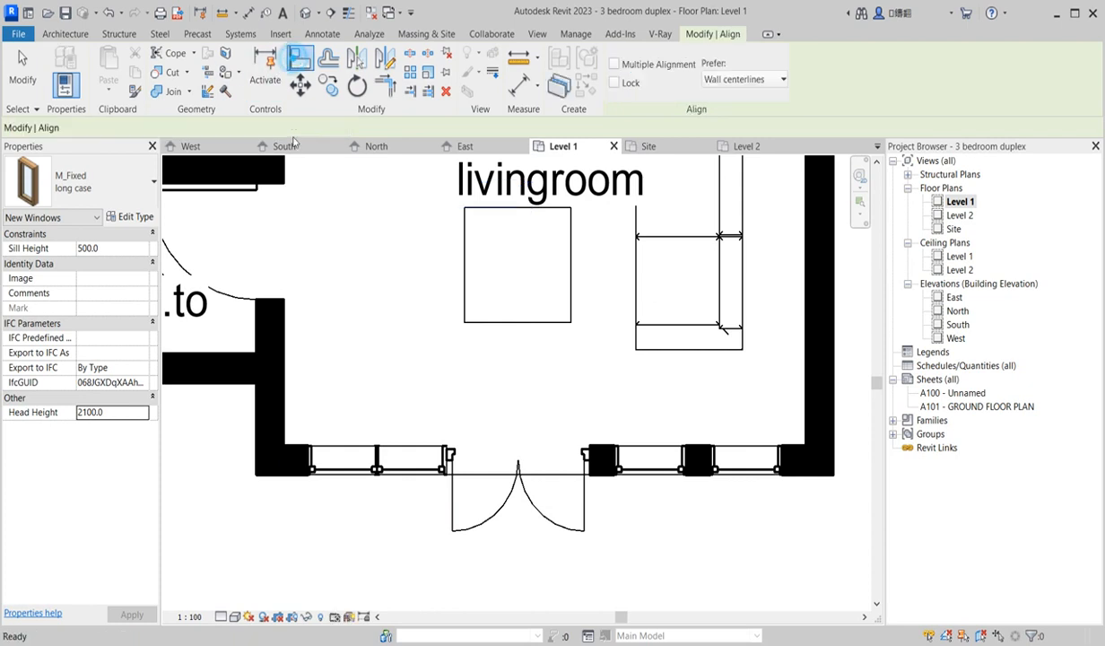
{"action": "left_click", "coordinate": [284, 425]}
{"action": "left_click", "coordinate": [287, 434]}
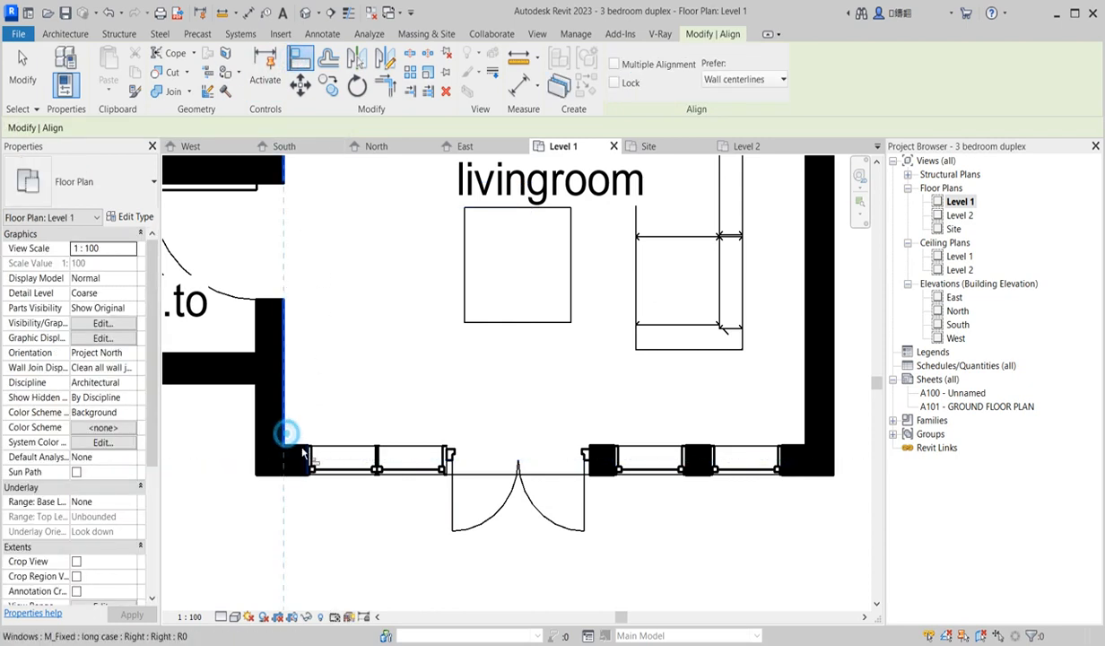
{"action": "left_click", "coordinate": [305, 458]}
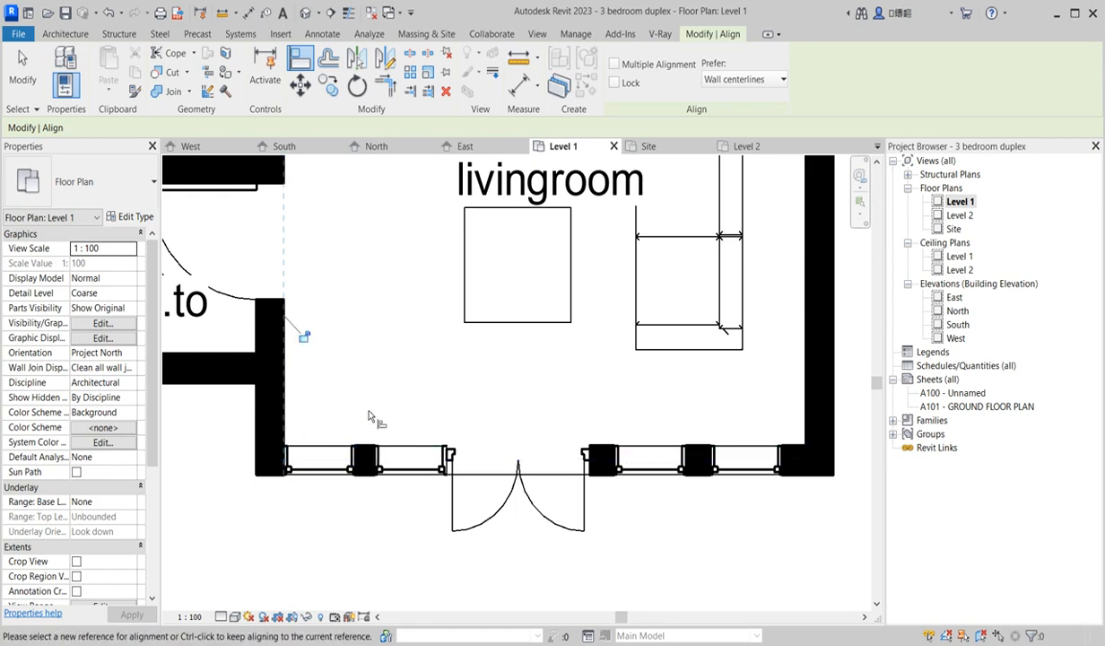
Step: Align the outer edge of the easternmost front window with the inner face of the living room's east wall
{"action": "scroll", "coordinate": [367, 413], "scroll_direction": "down", "scroll_amount": 3}
{"action": "scroll", "coordinate": [476, 478], "scroll_direction": "up", "scroll_amount": 3}
{"action": "scroll", "coordinate": [644, 413], "scroll_direction": "up", "scroll_amount": 3}
{"action": "scroll", "coordinate": [522, 435], "scroll_direction": "down", "scroll_amount": 4}
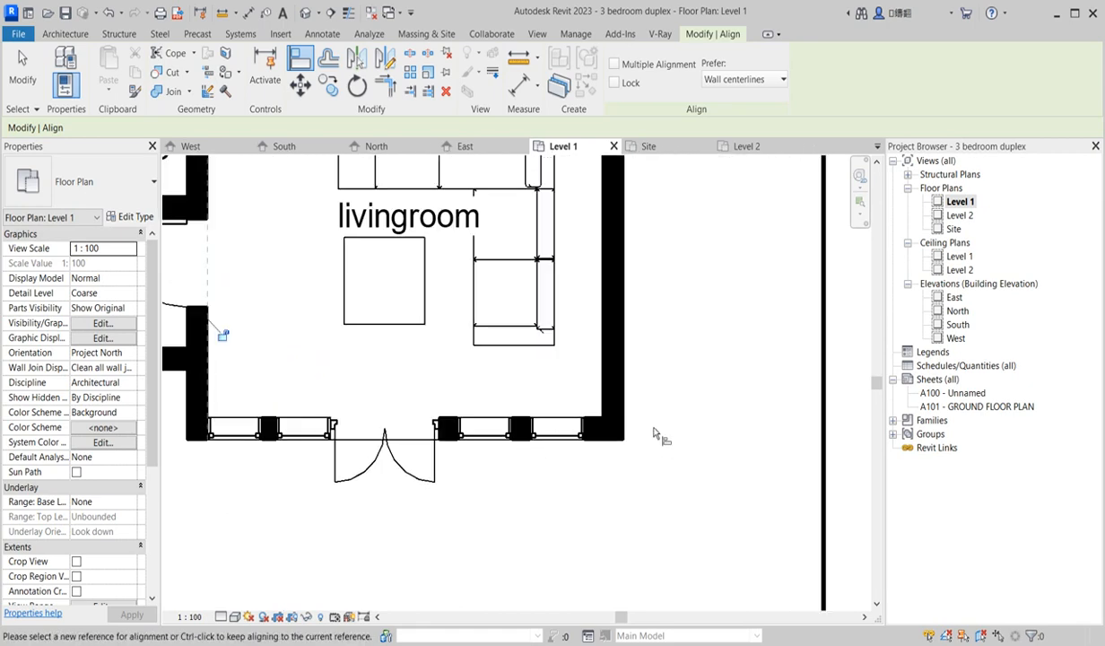
{"action": "left_click", "coordinate": [602, 411]}
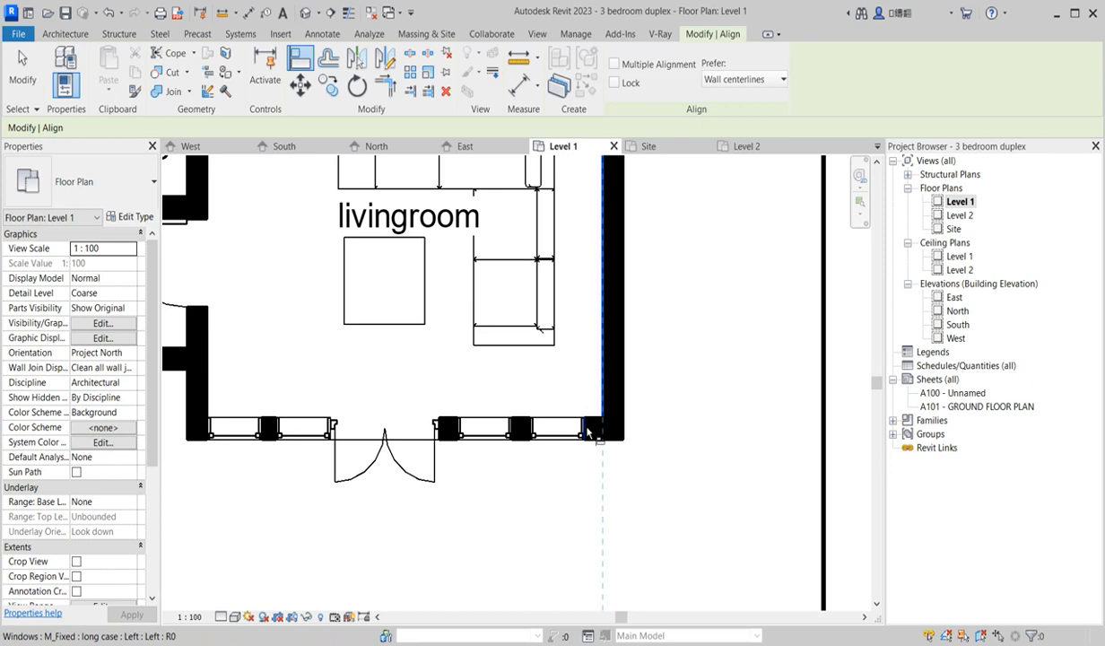
{"action": "left_click", "coordinate": [589, 432]}
{"action": "scroll", "coordinate": [539, 456], "scroll_direction": "down", "scroll_amount": 2}
{"action": "key", "text": "Escape"}
{"action": "key", "text": "Escape"}
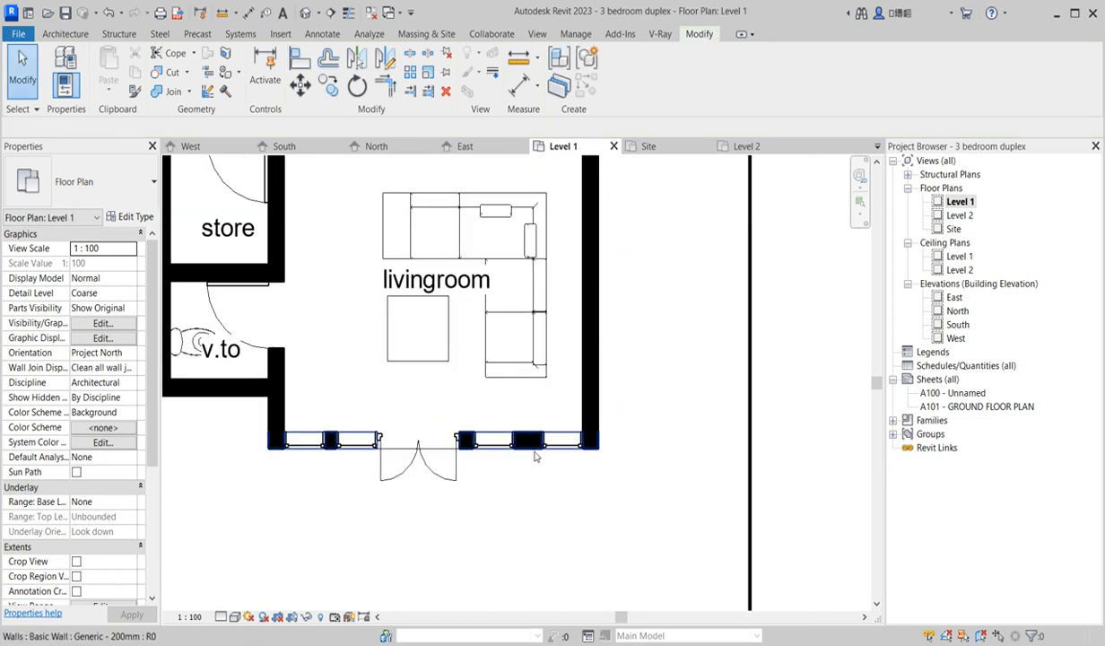
Step: Move the front window just east of the double door closer to its neighbouring window, setting the gap between them to 100 mm
{"action": "left_click", "coordinate": [512, 456]}
{"action": "key", "text": "Right"}
{"action": "key", "text": "Right"}
{"action": "key", "text": "Right"}
{"action": "key", "text": "Right"}
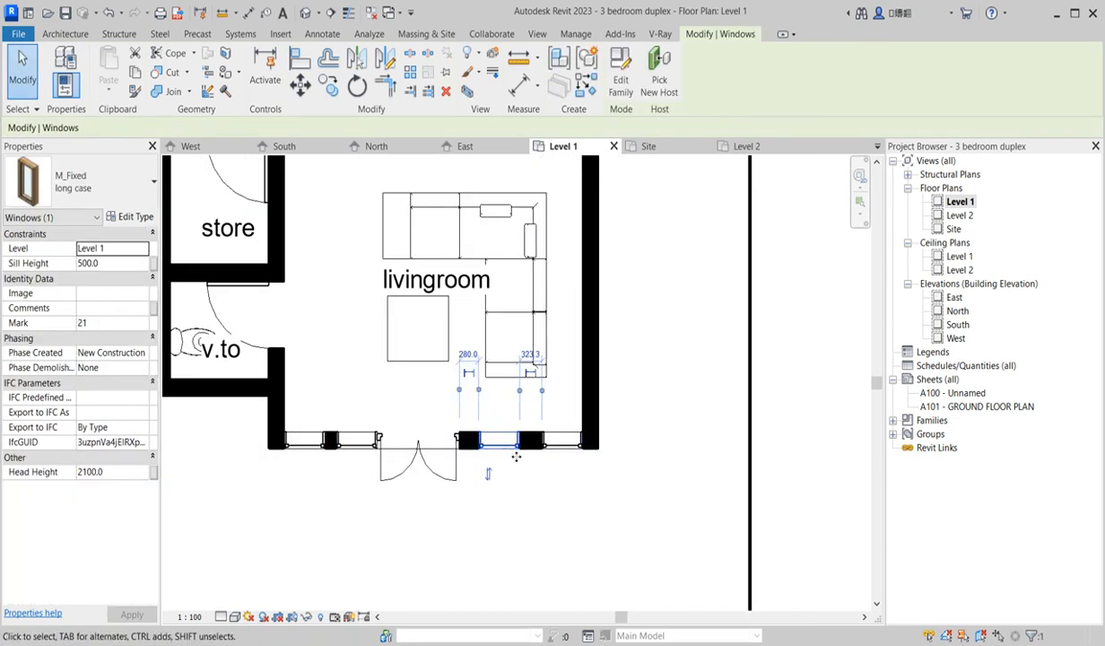
{"action": "left_click", "coordinate": [534, 356]}
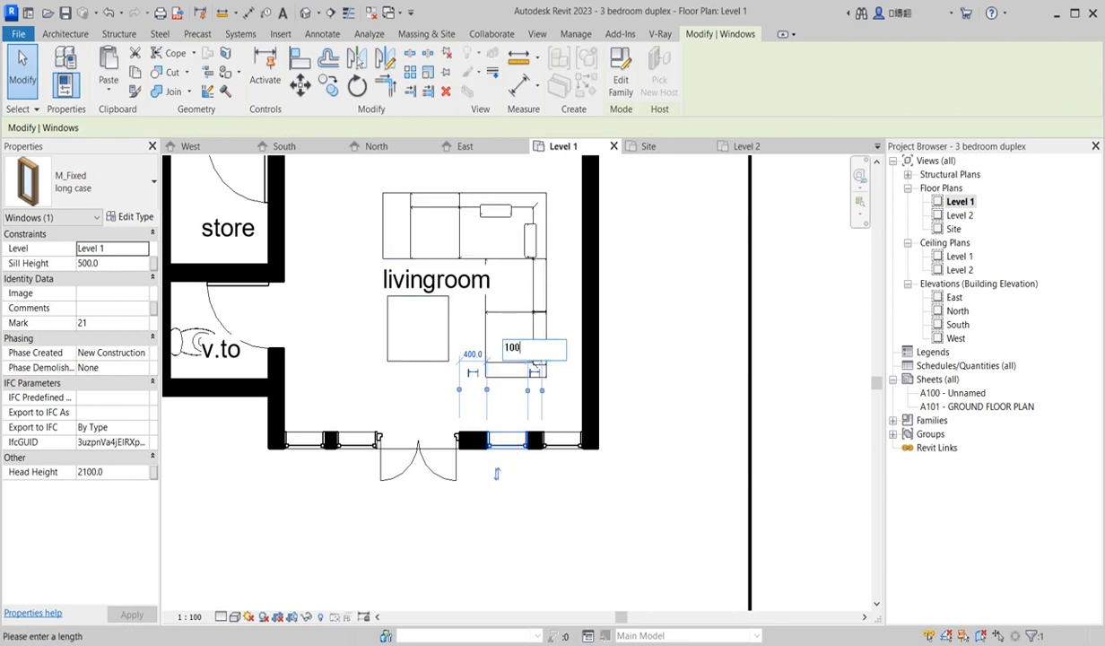
{"action": "key", "text": "Return"}
{"action": "left_click", "coordinate": [507, 516]}
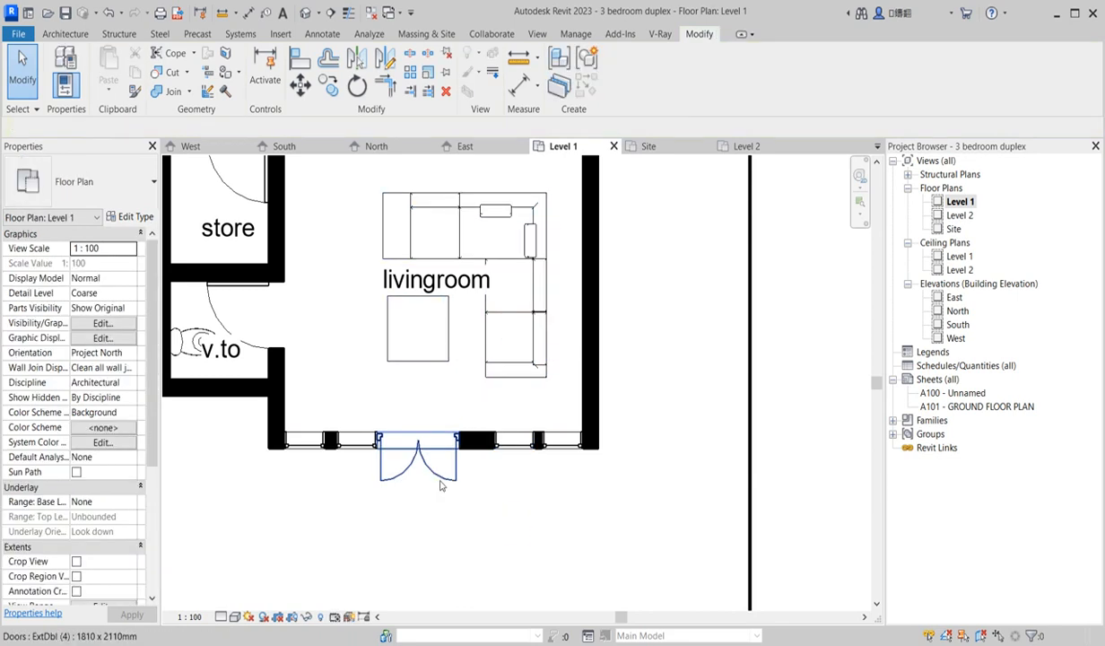
Step: Shift the double entrance door east to roughly midway between its neighbouring windows, about 260 mm from the window on its west side
{"action": "left_click", "coordinate": [448, 482]}
{"action": "key", "text": "Right"}
{"action": "key", "text": "Right"}
{"action": "key", "text": "Right"}
{"action": "key", "text": "Right"}
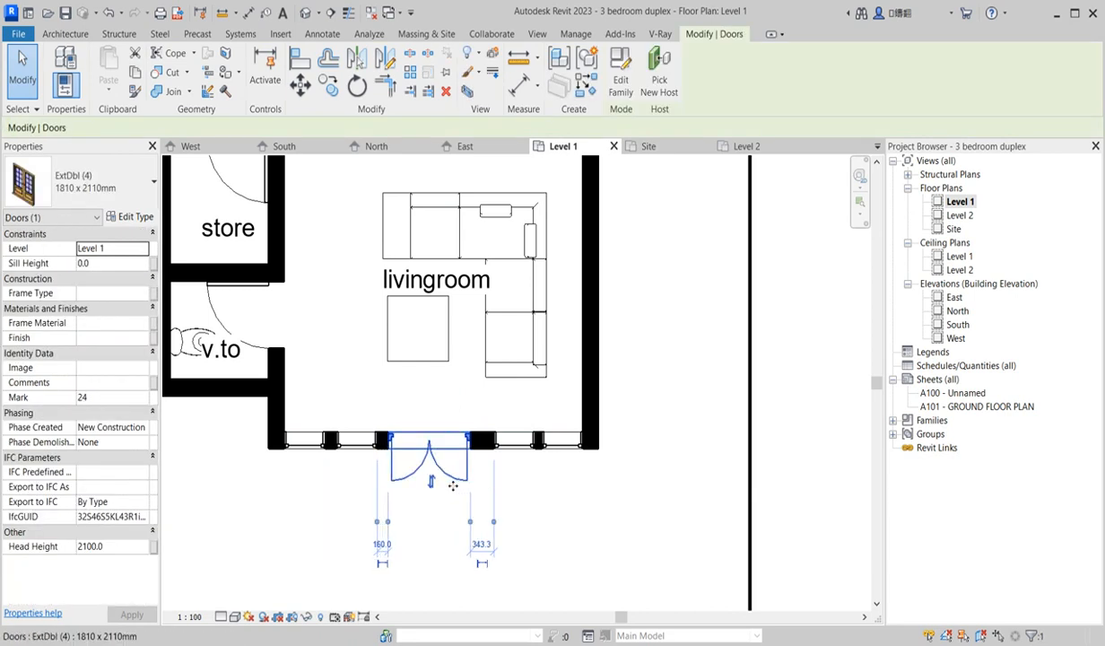
{"action": "scroll", "coordinate": [347, 464], "scroll_direction": "up", "scroll_amount": 2}
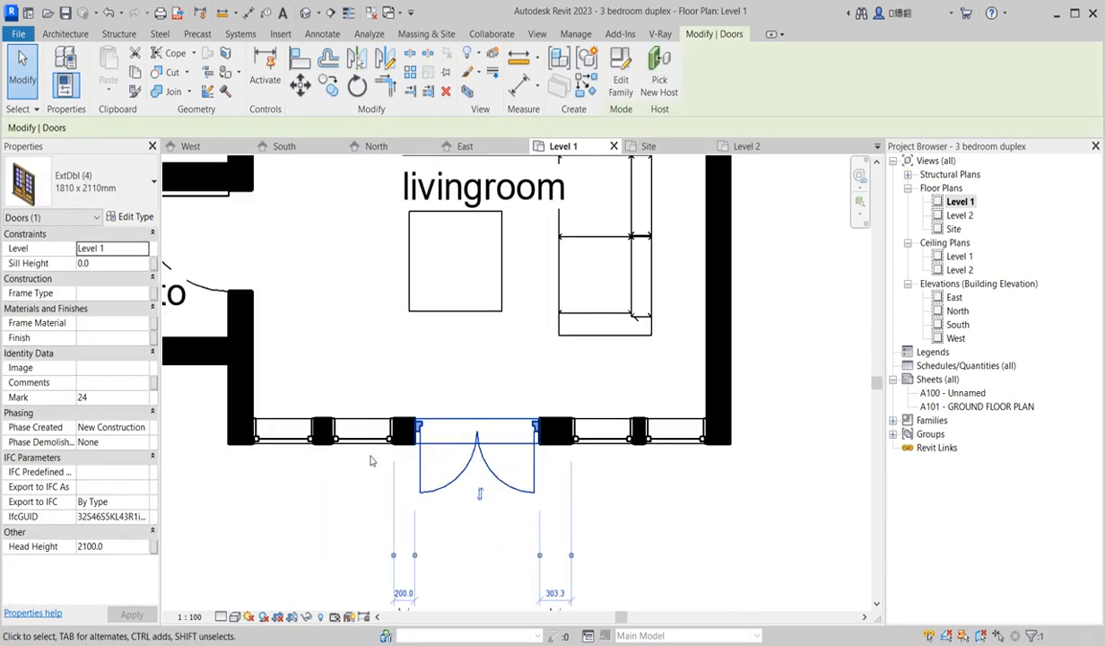
{"action": "key", "text": "Right"}
{"action": "key", "text": "Right"}
{"action": "key", "text": "Right"}
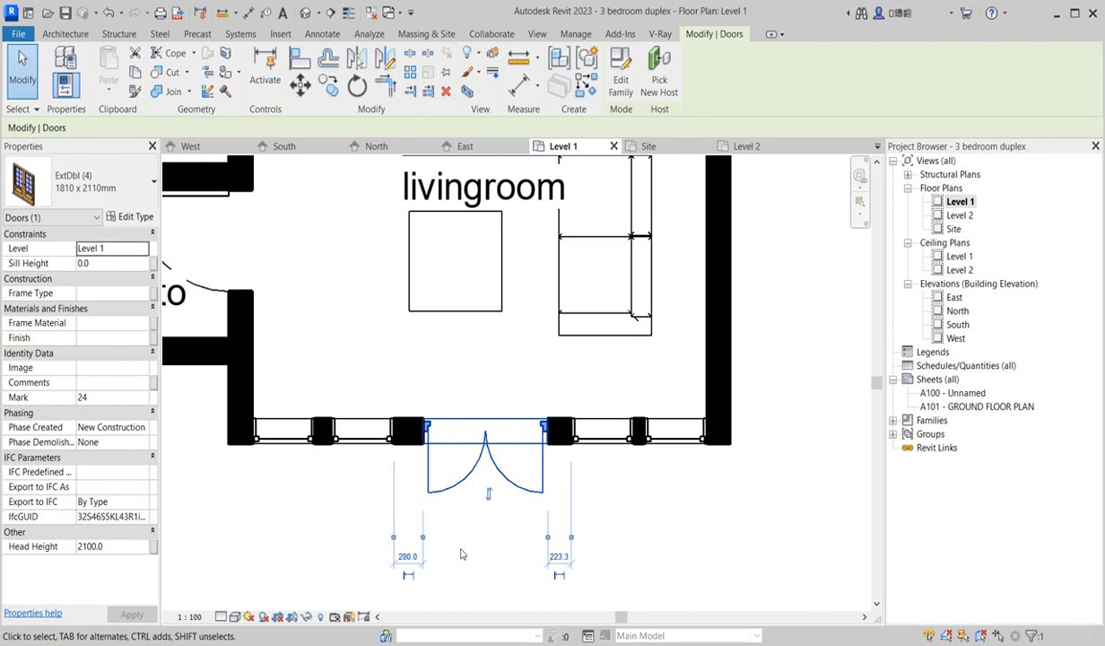
{"action": "key", "text": "Right"}
{"action": "key", "text": "Right"}
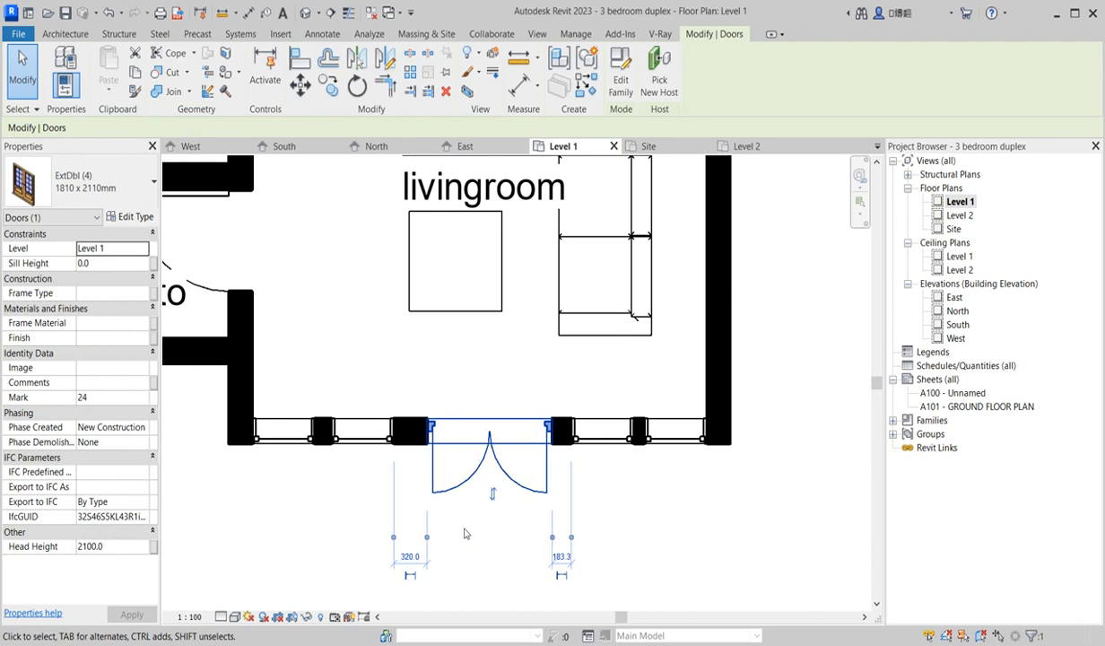
{"action": "scroll", "coordinate": [465, 534], "scroll_direction": "up", "scroll_amount": 1}
{"action": "key", "text": "Left"}
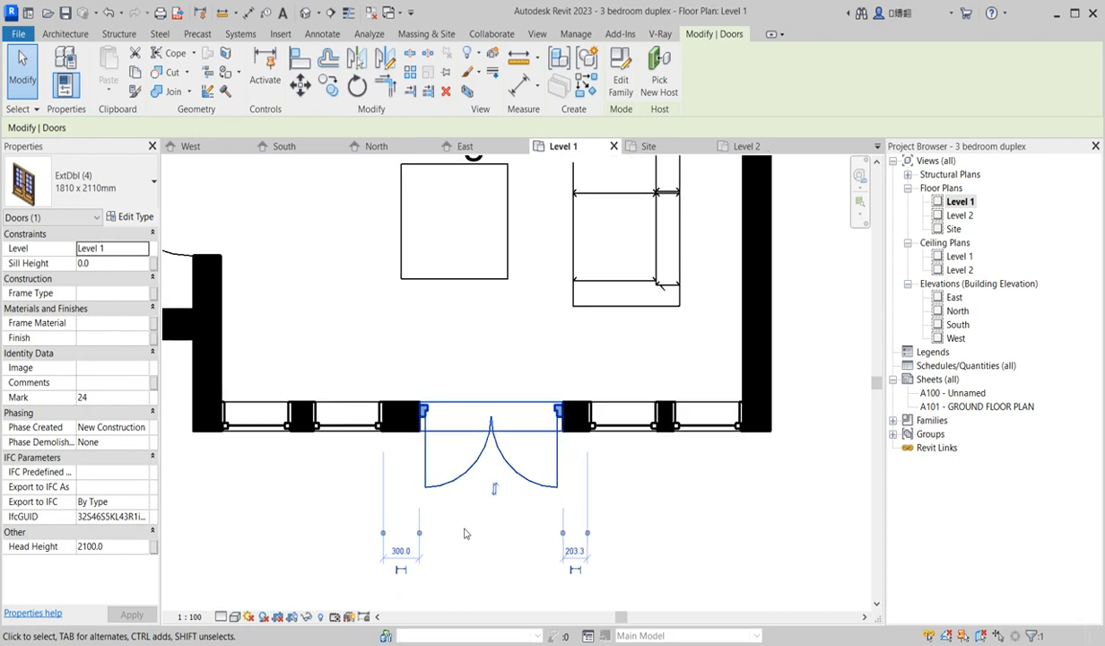
{"action": "key", "text": "Left"}
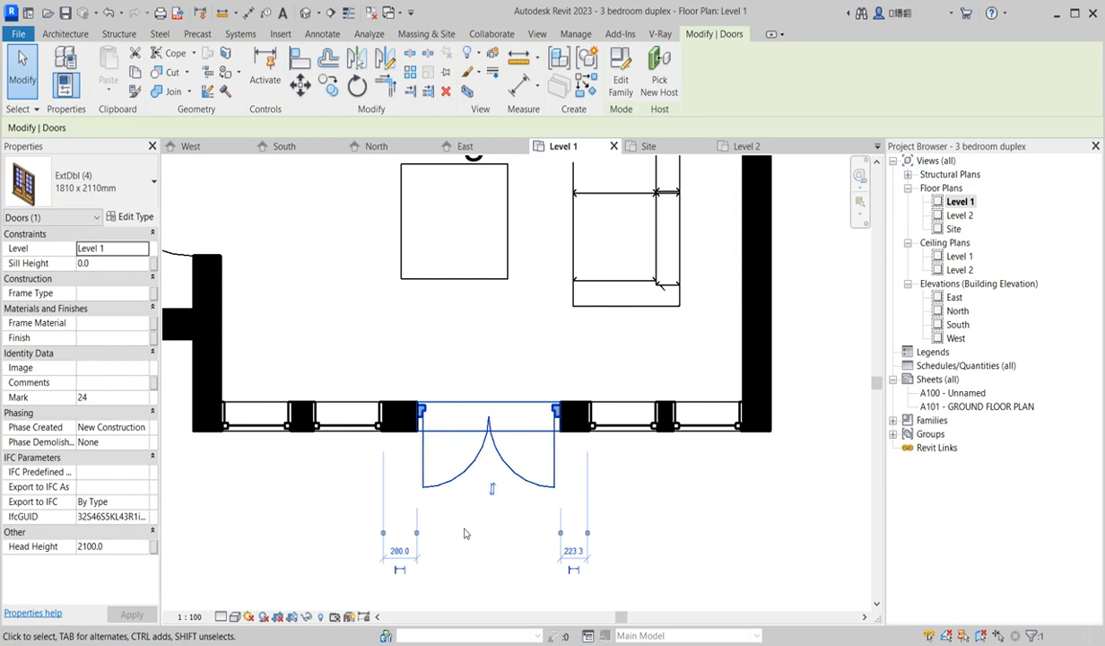
{"action": "key", "text": "Left"}
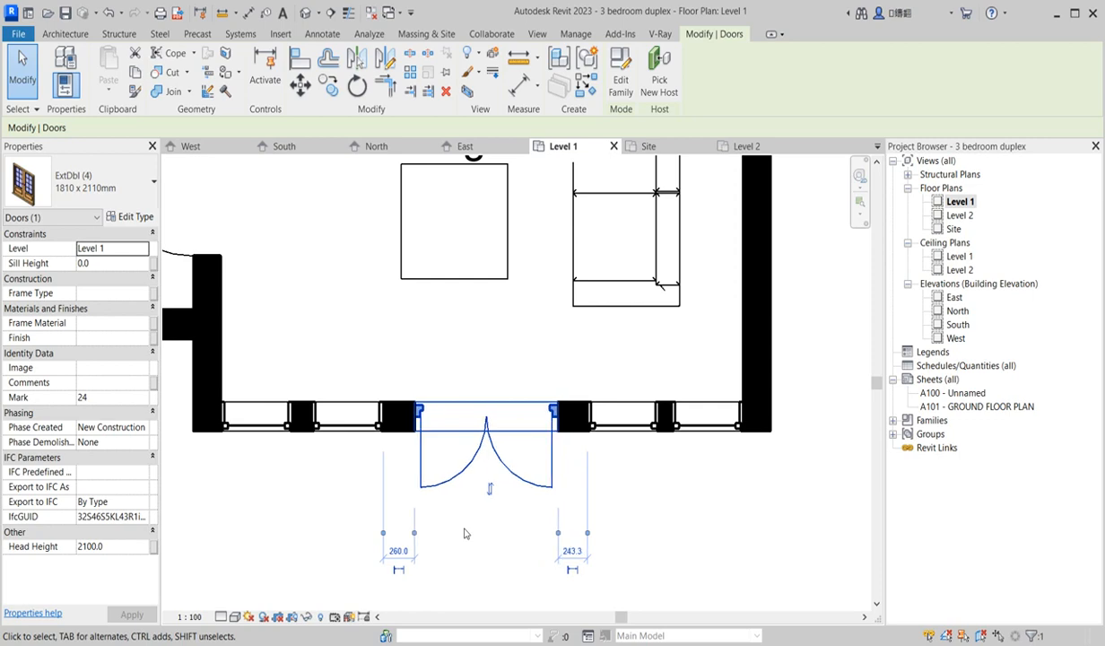
{"action": "left_click", "coordinate": [464, 534]}
Step: Set the gap between the two front windows west of the double door to 100 mm
{"action": "scroll", "coordinate": [461, 528], "scroll_direction": "down", "scroll_amount": 3}
{"action": "scroll", "coordinate": [314, 440], "scroll_direction": "up", "scroll_amount": 3}
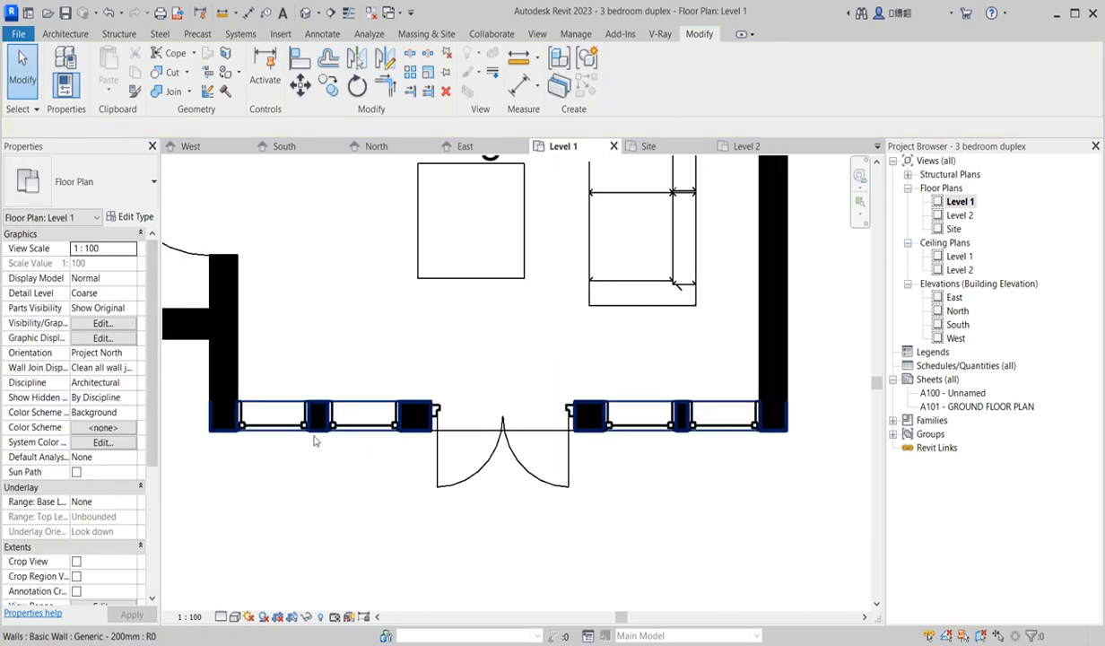
{"action": "scroll", "coordinate": [314, 441], "scroll_direction": "down", "scroll_amount": 3}
{"action": "scroll", "coordinate": [323, 437], "scroll_direction": "up", "scroll_amount": 3}
{"action": "left_click", "coordinate": [332, 433]}
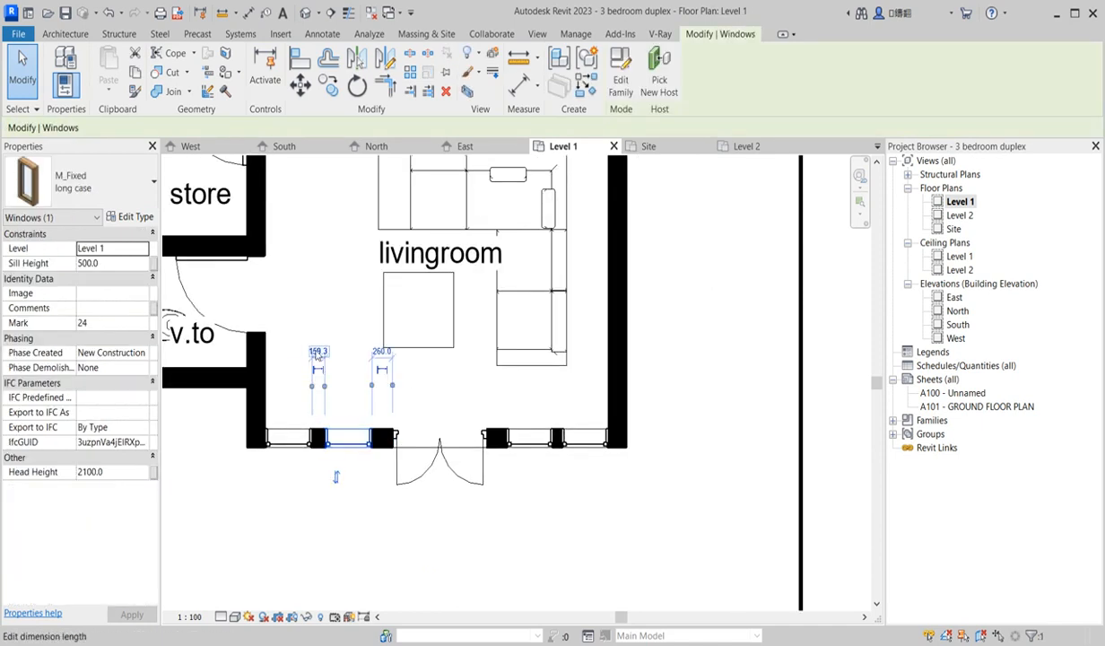
{"action": "left_click", "coordinate": [318, 352]}
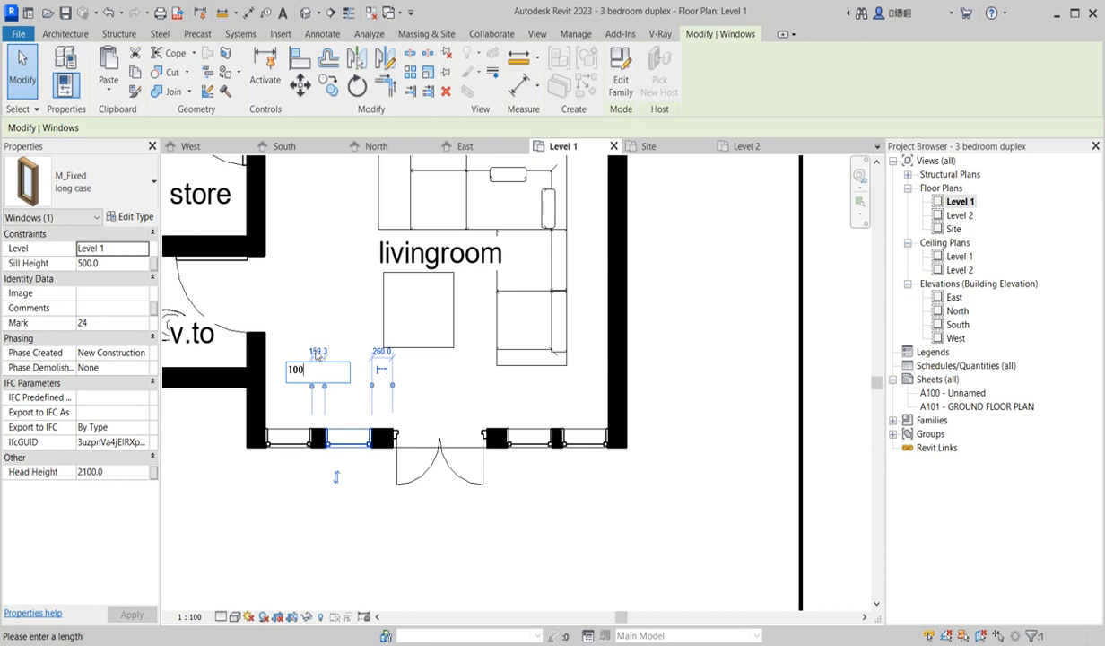
{"action": "key", "text": "Return"}
{"action": "left_click", "coordinate": [348, 496]}
Step: Start placing more windows of the same long case type, with their head height set to 2100 mm
{"action": "scroll", "coordinate": [348, 496], "scroll_direction": "down", "scroll_amount": 3}
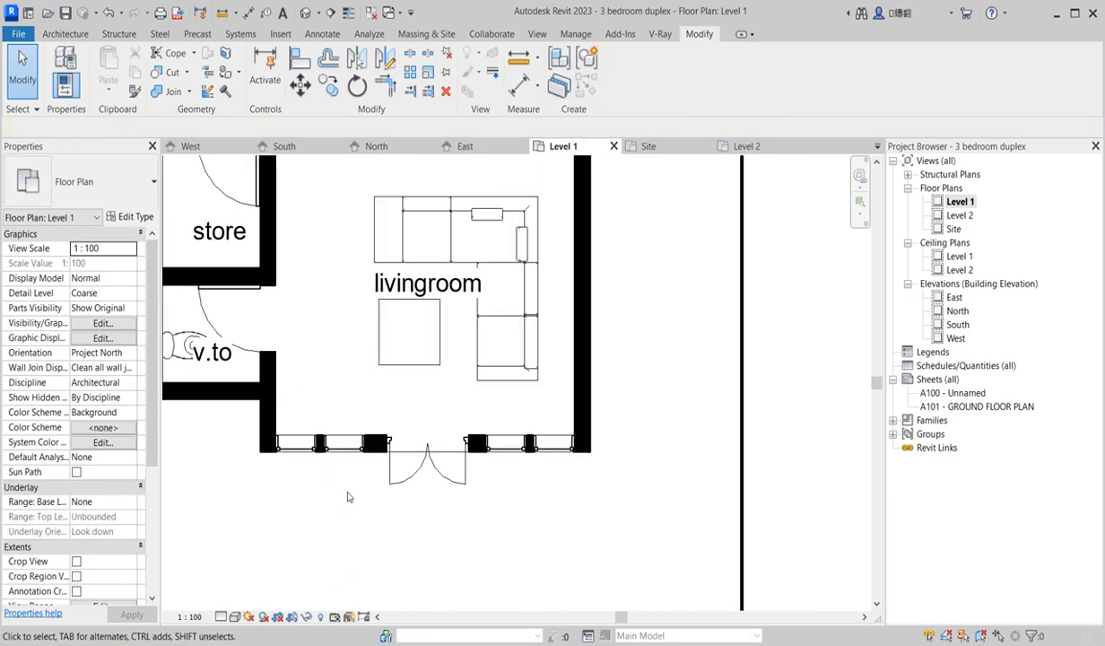
{"action": "scroll", "coordinate": [413, 516], "scroll_direction": "down", "scroll_amount": 1}
{"action": "scroll", "coordinate": [408, 466], "scroll_direction": "up", "scroll_amount": 2}
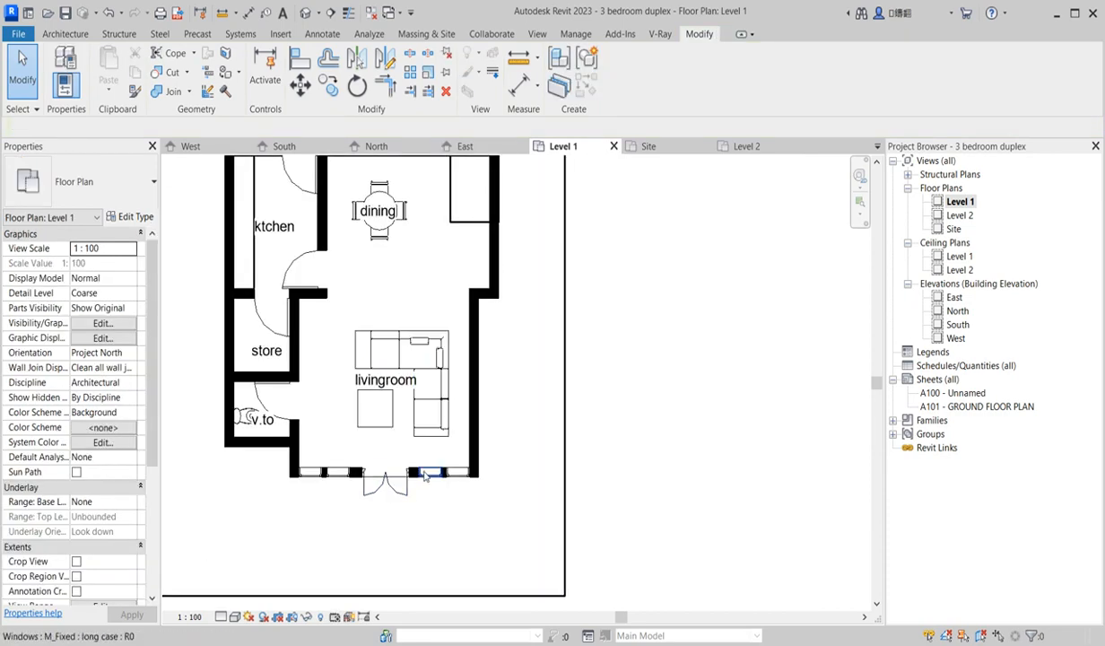
{"action": "left_click", "coordinate": [425, 474]}
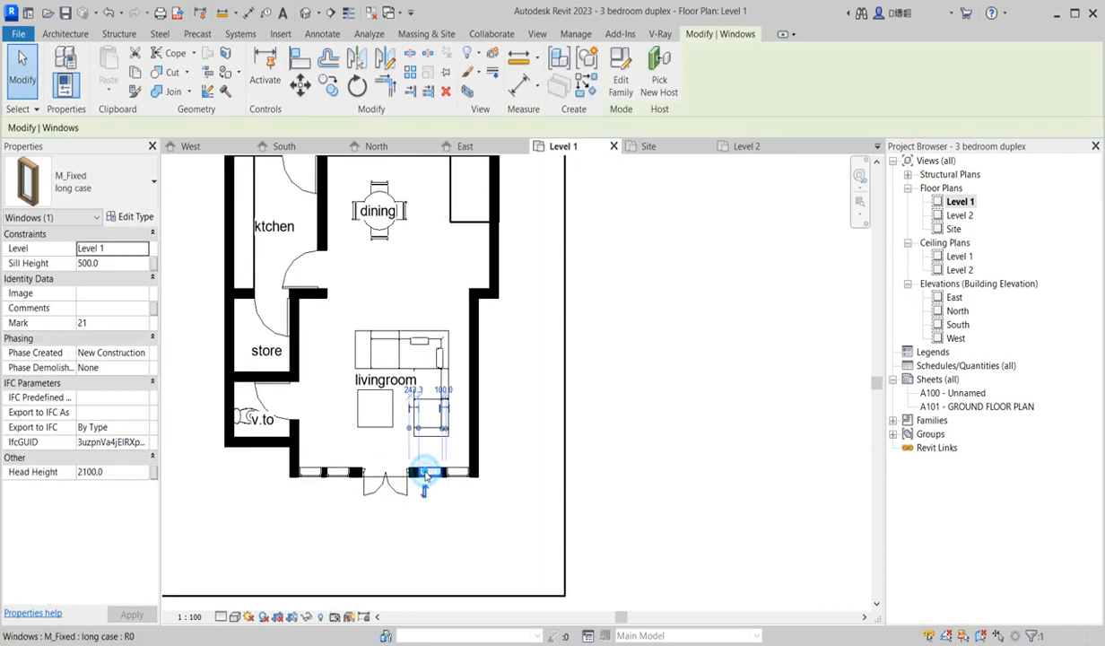
{"action": "left_click", "coordinate": [588, 90]}
{"action": "left_click", "coordinate": [123, 412]}
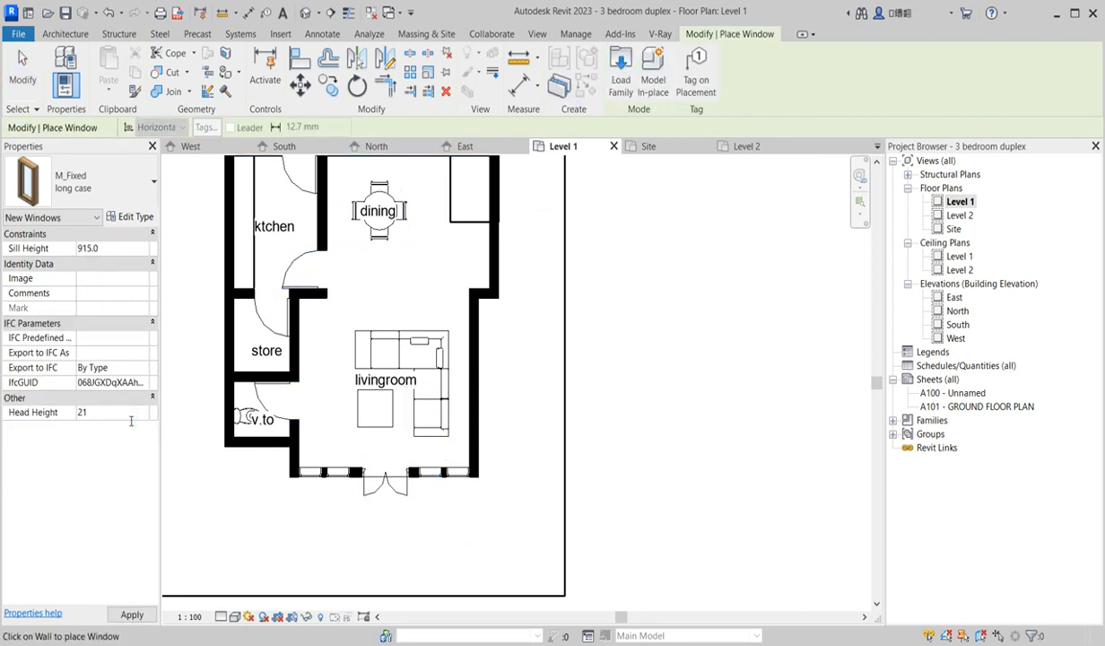
{"action": "type", "text": "2100"}
{"action": "key", "text": "Return"}
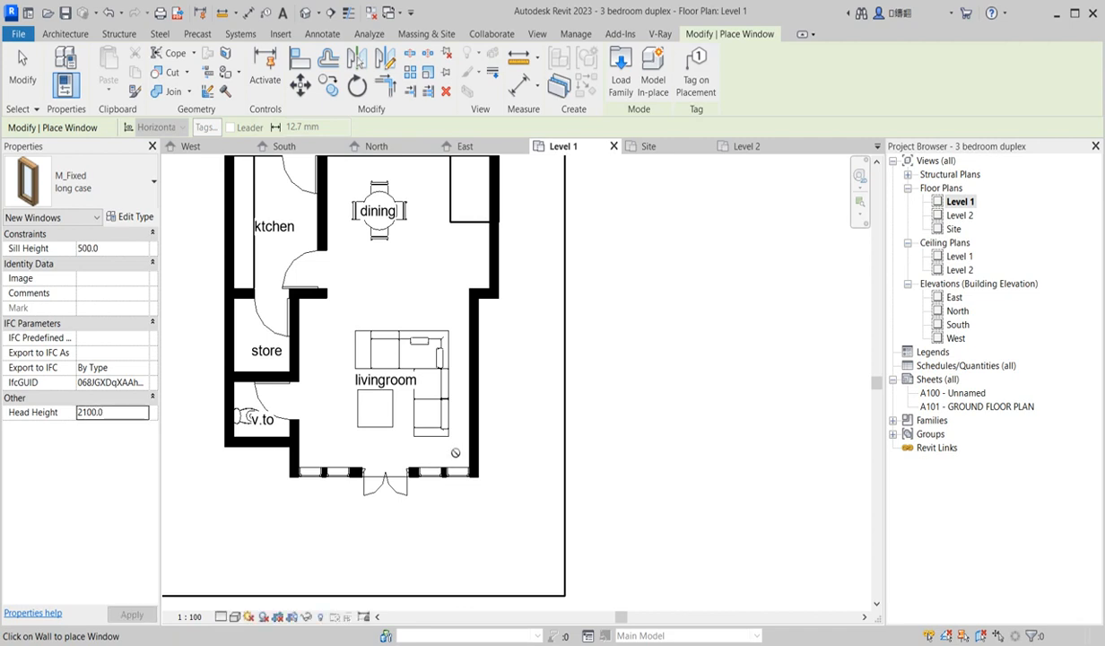
Step: Place pairs of long case windows in the living room's east wall, the dining area's east wall and the dining area's north wall
{"action": "scroll", "coordinate": [473, 421], "scroll_direction": "up", "scroll_amount": 2}
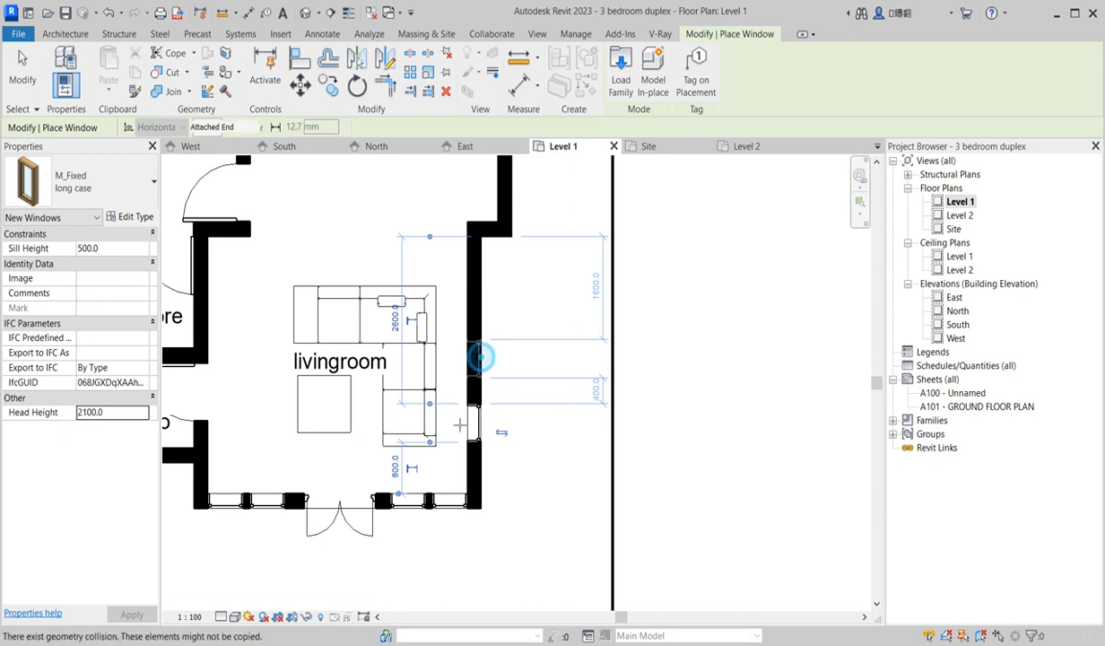
{"action": "scroll", "coordinate": [470, 442], "scroll_direction": "down", "scroll_amount": 4}
{"action": "scroll", "coordinate": [468, 305], "scroll_direction": "up", "scroll_amount": 4}
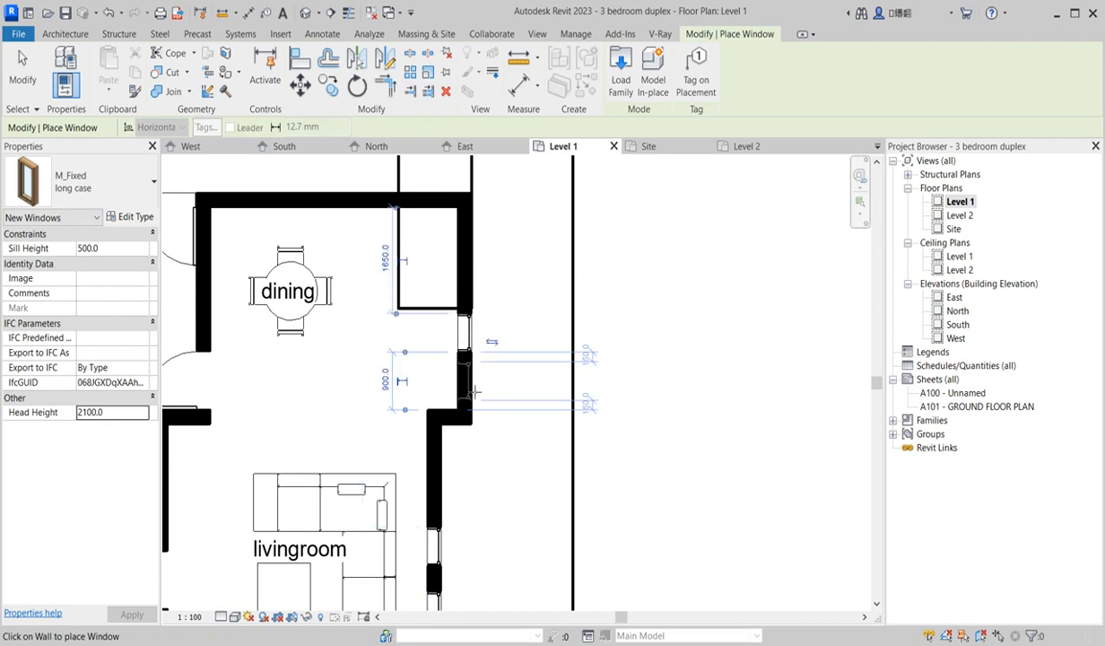
{"action": "left_click", "coordinate": [474, 375]}
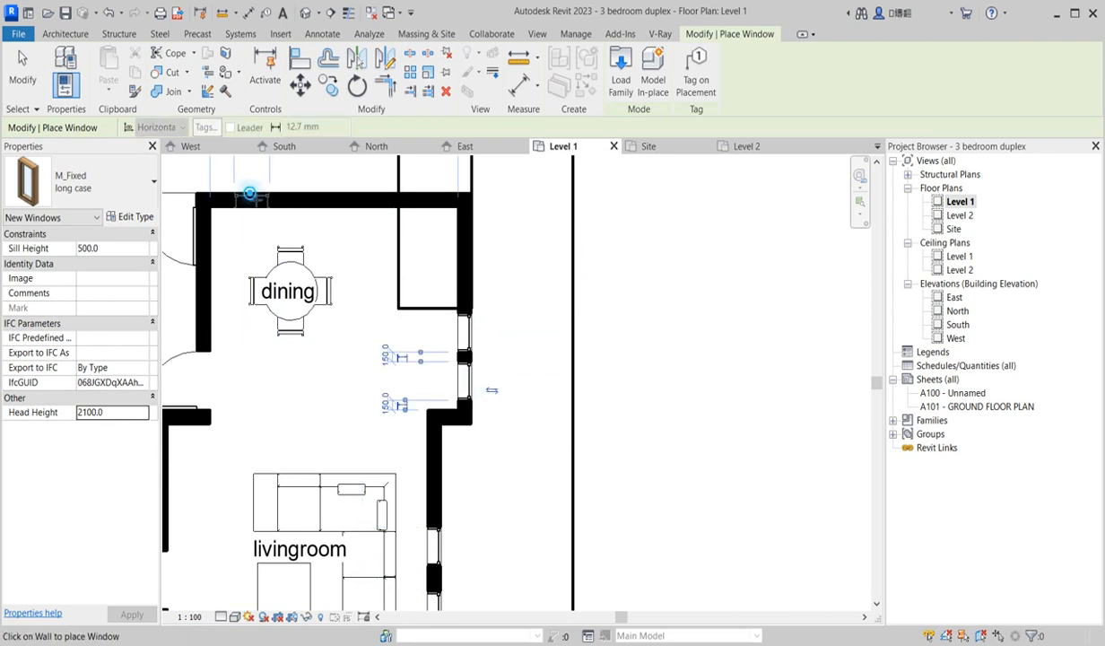
{"action": "left_click", "coordinate": [319, 195]}
{"action": "scroll", "coordinate": [375, 319], "scroll_direction": "down", "scroll_amount": 3}
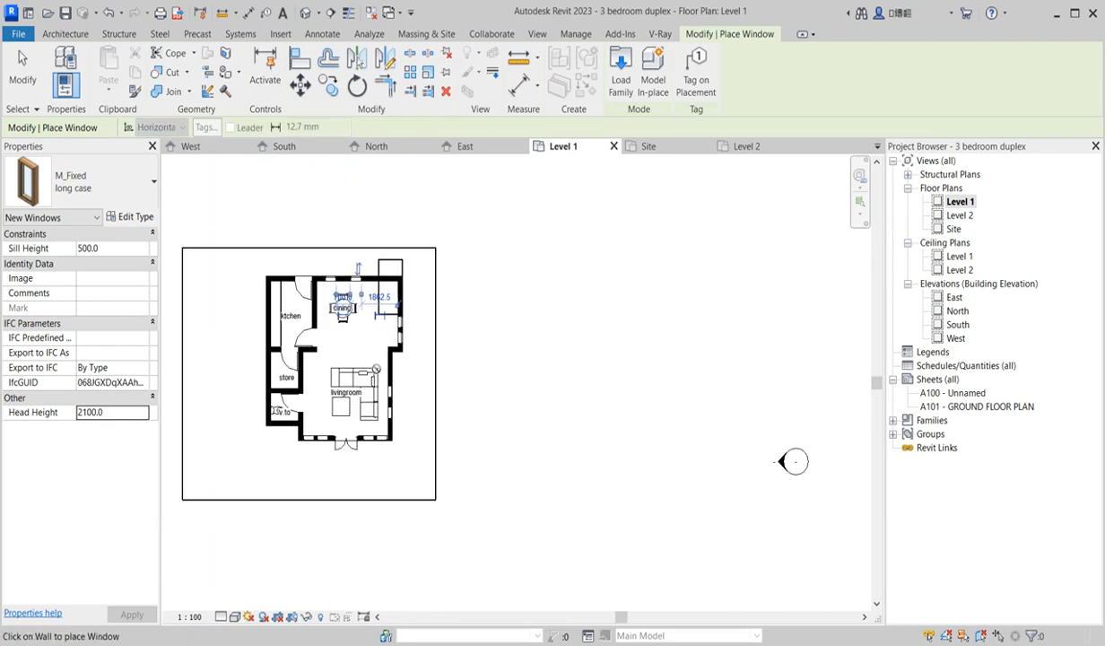
{"action": "scroll", "coordinate": [310, 441], "scroll_direction": "up", "scroll_amount": 3}
{"action": "scroll", "coordinate": [462, 539], "scroll_direction": "down", "scroll_amount": 4}
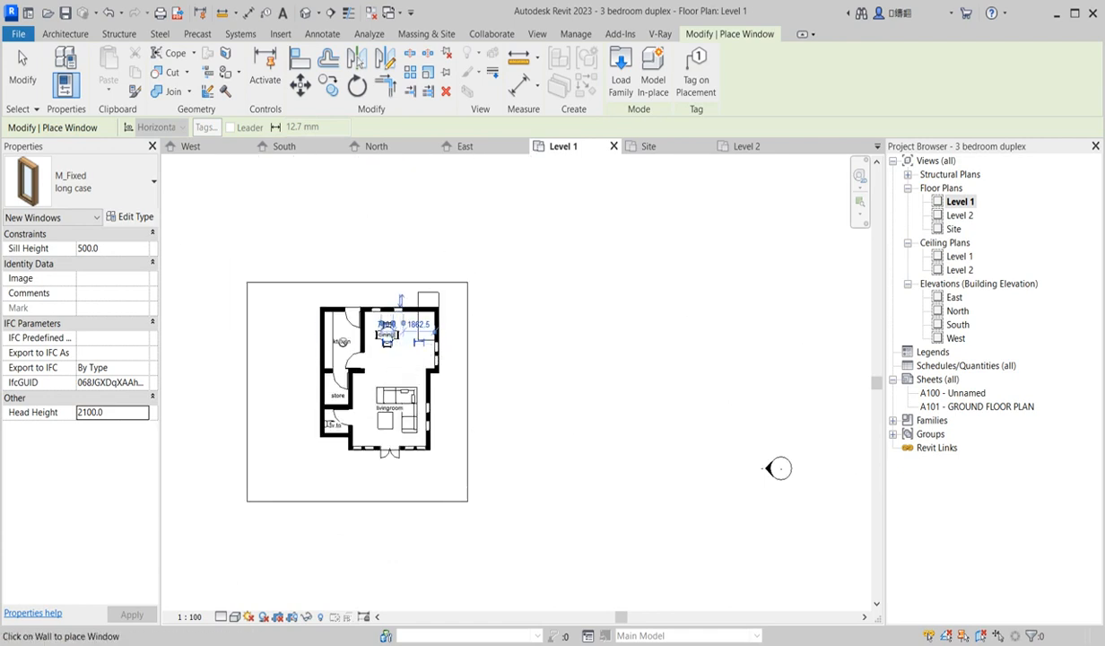
{"action": "scroll", "coordinate": [336, 332], "scroll_direction": "up", "scroll_amount": 3}
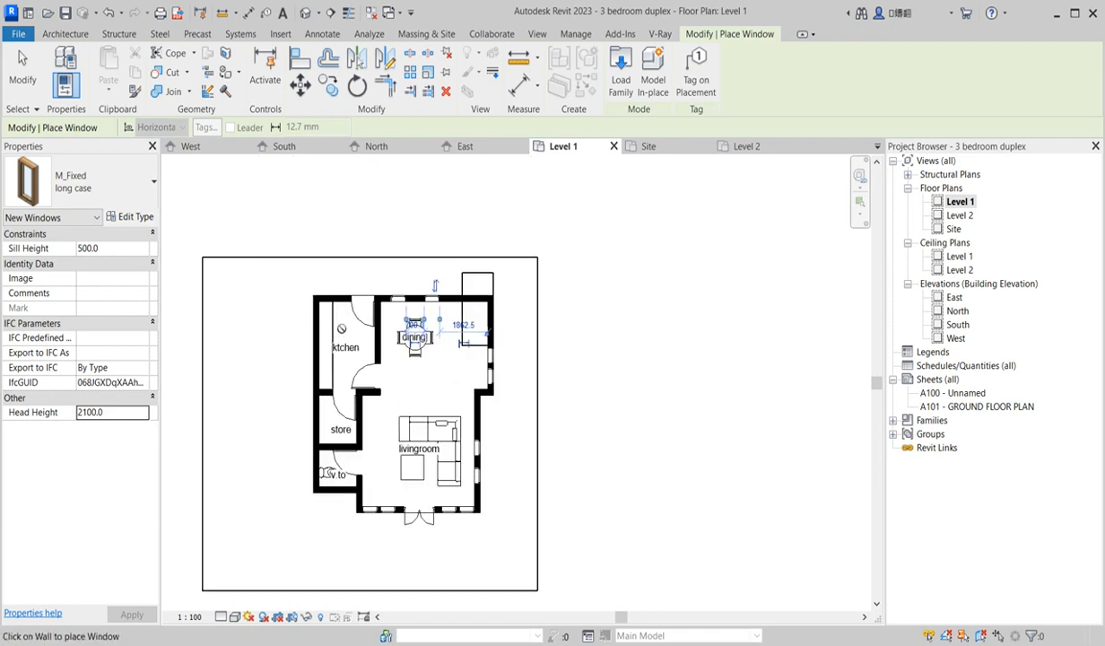
Step: Open the Level 2 plan and place a pair of long case windows in the northwest bedroom's west wall
{"action": "double_click", "coordinate": [960, 215]}
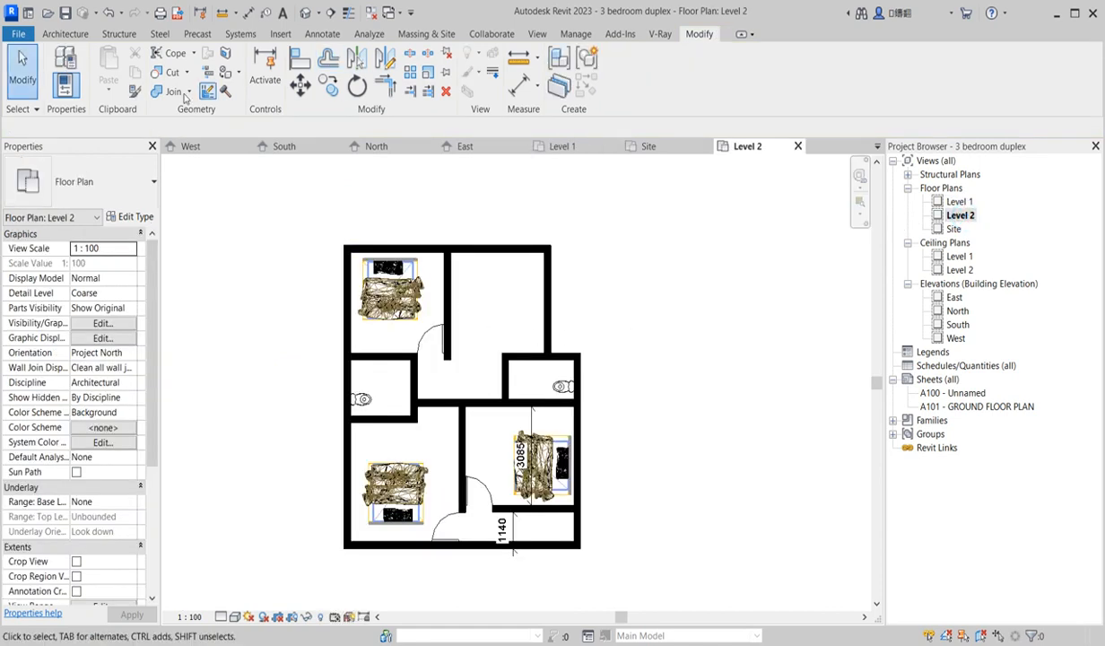
{"action": "left_click", "coordinate": [76, 32]}
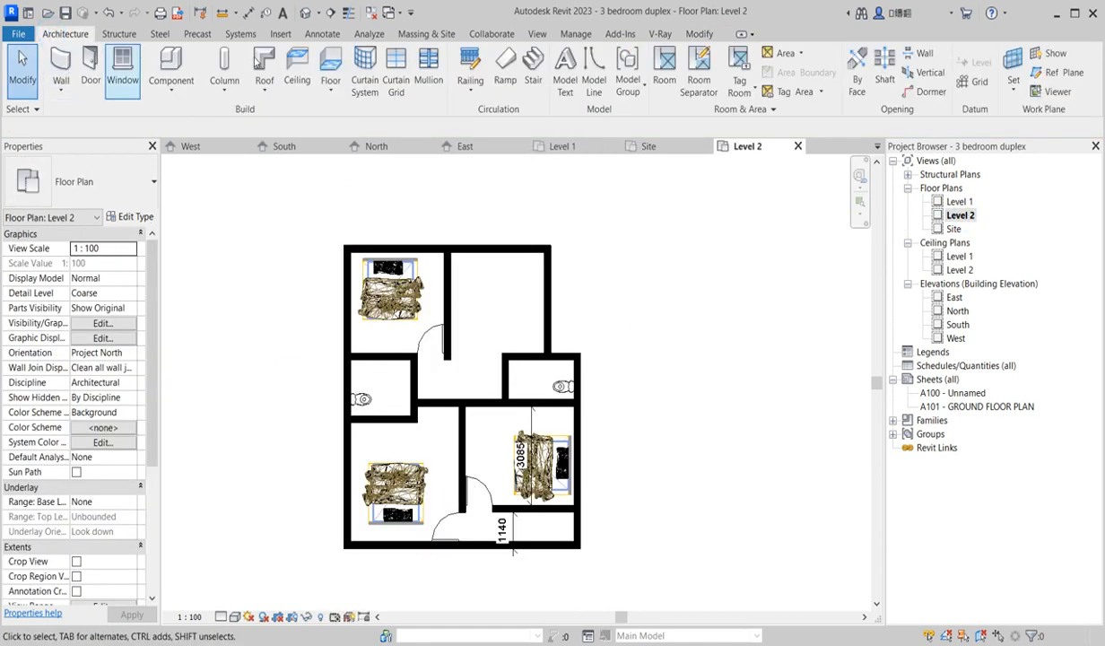
{"action": "left_click", "coordinate": [123, 67]}
{"action": "scroll", "coordinate": [337, 323], "scroll_direction": "up", "scroll_amount": 4}
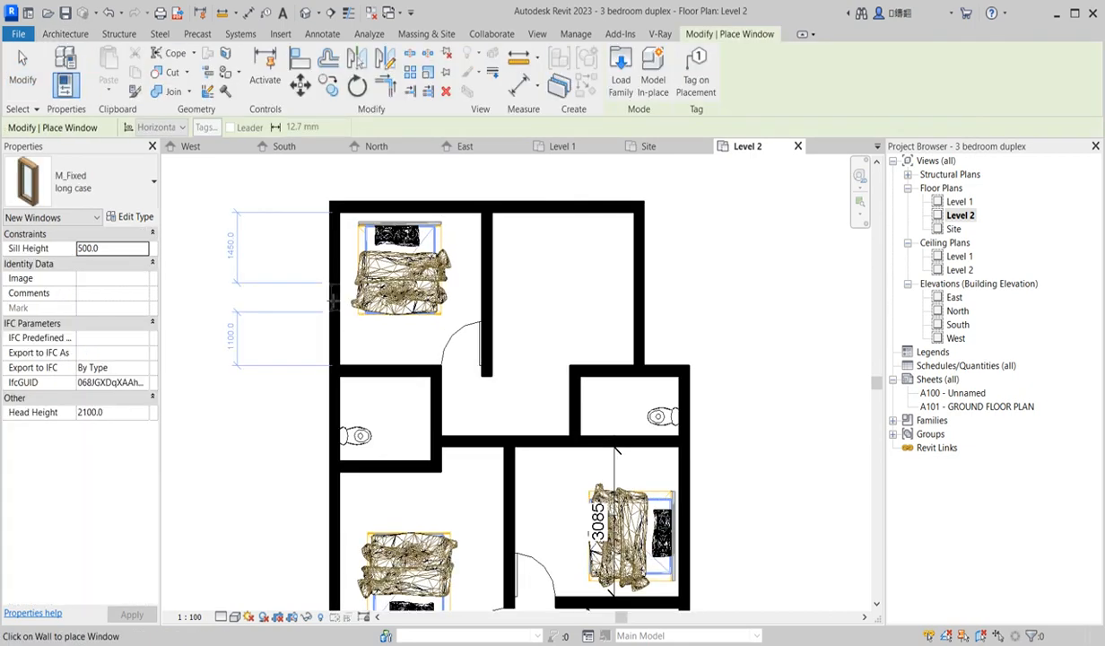
{"action": "scroll", "coordinate": [333, 335], "scroll_direction": "up", "scroll_amount": 1}
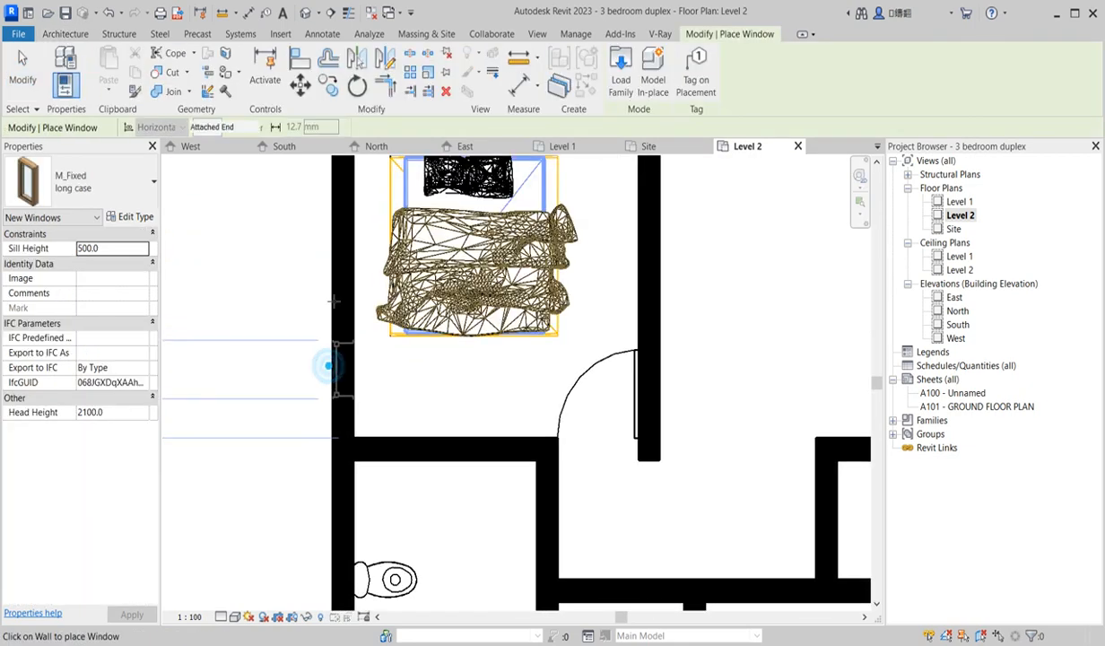
{"action": "scroll", "coordinate": [332, 359], "scroll_direction": "down", "scroll_amount": 4}
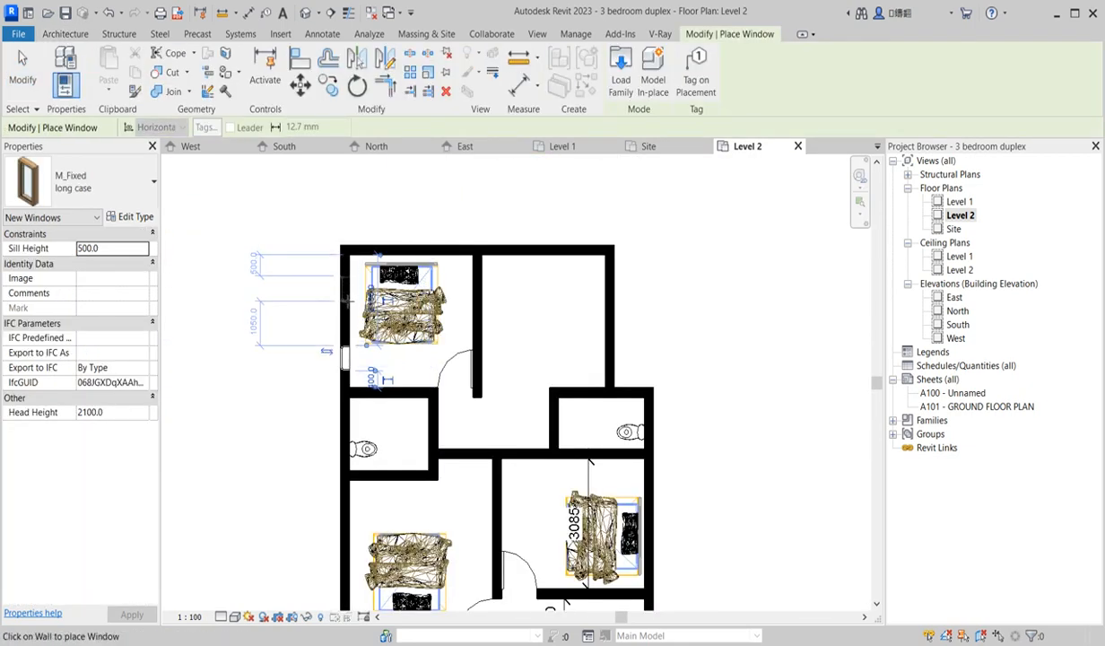
{"action": "scroll", "coordinate": [342, 320], "scroll_direction": "up", "scroll_amount": 3}
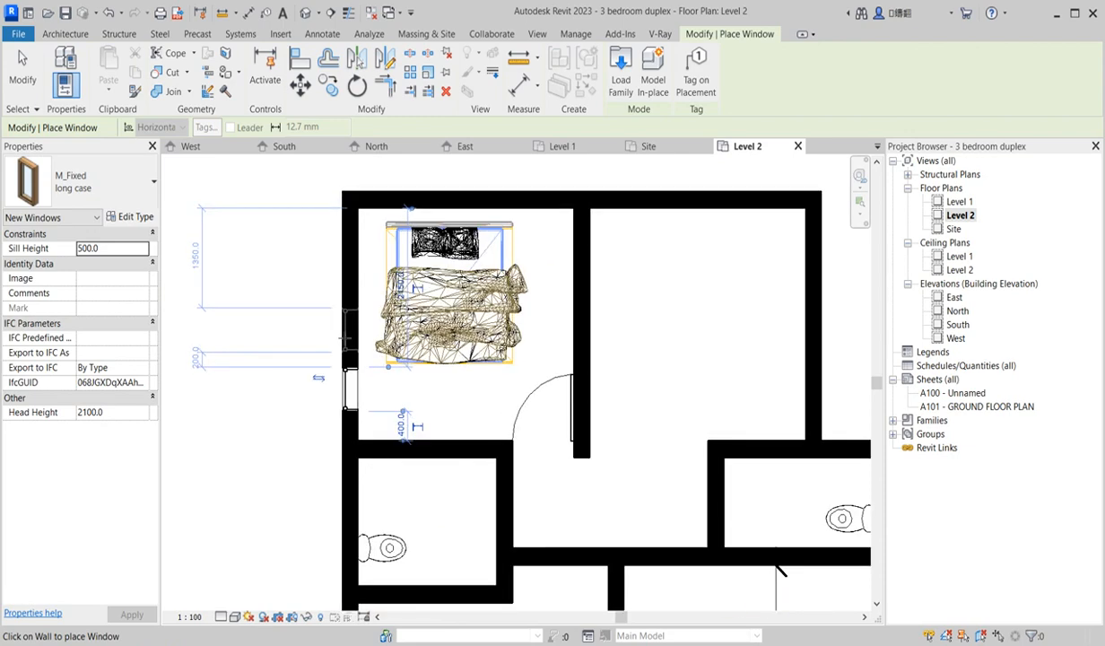
{"action": "left_click", "coordinate": [344, 330]}
Step: Place a pair of long case windows in the northwest bedroom's north wall, behind the bed
{"action": "scroll", "coordinate": [422, 195], "scroll_direction": "up", "scroll_amount": 2}
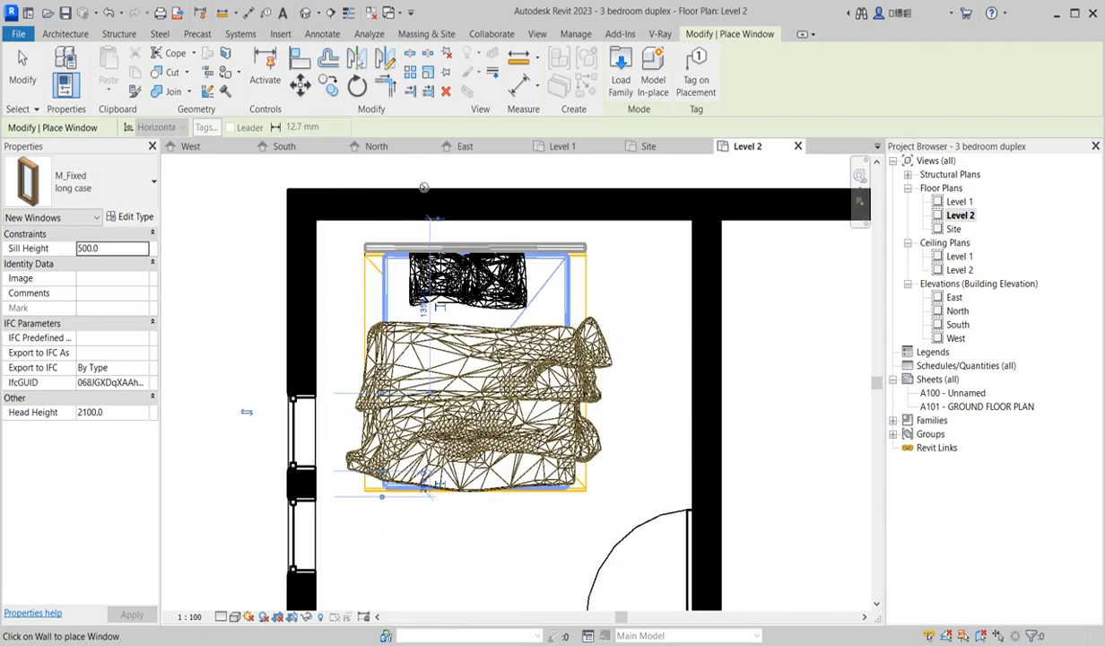
{"action": "left_click", "coordinate": [412, 186]}
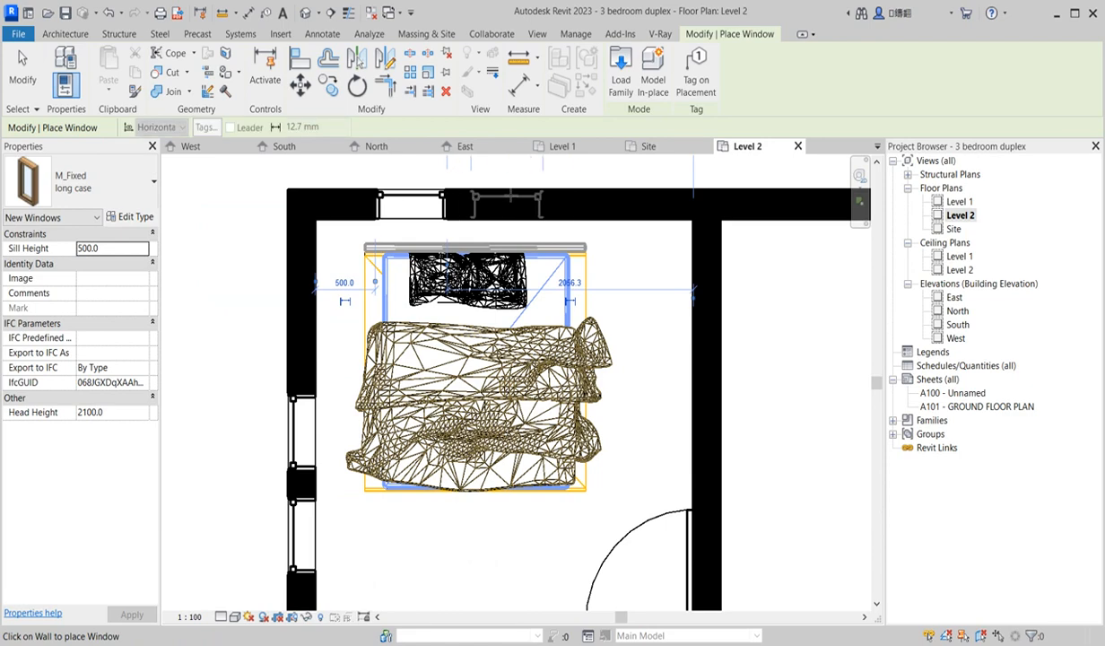
{"action": "scroll", "coordinate": [518, 204], "scroll_direction": "down", "scroll_amount": 5}
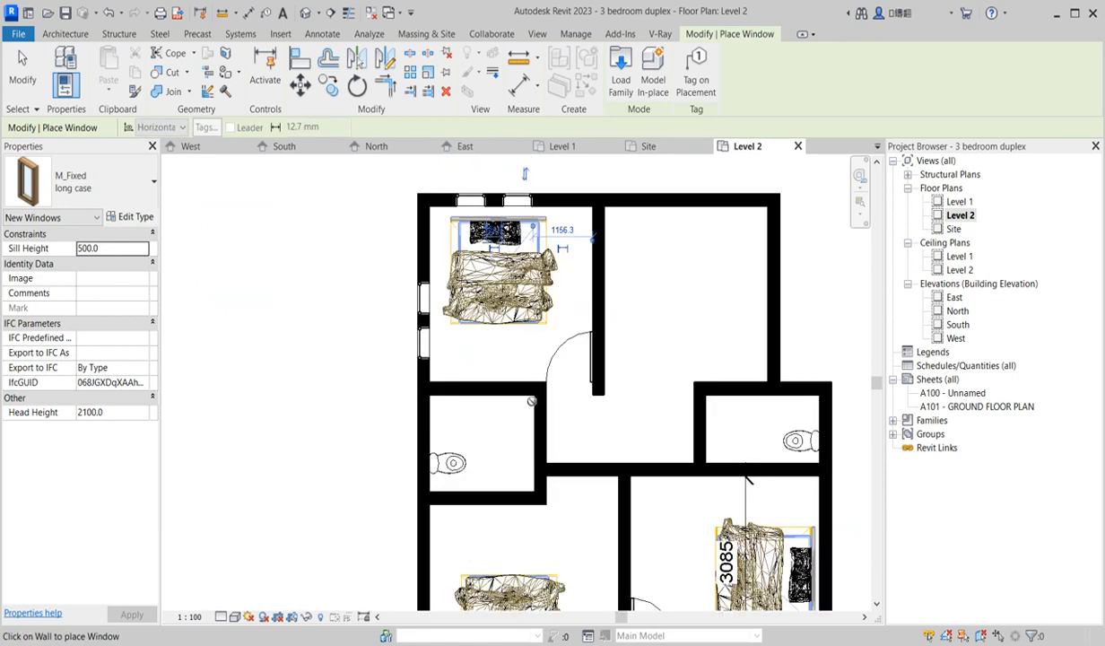
Step: Place pairs of long case windows in the southwest bedroom's south and west walls
{"action": "scroll", "coordinate": [507, 418], "scroll_direction": "up", "scroll_amount": 4}
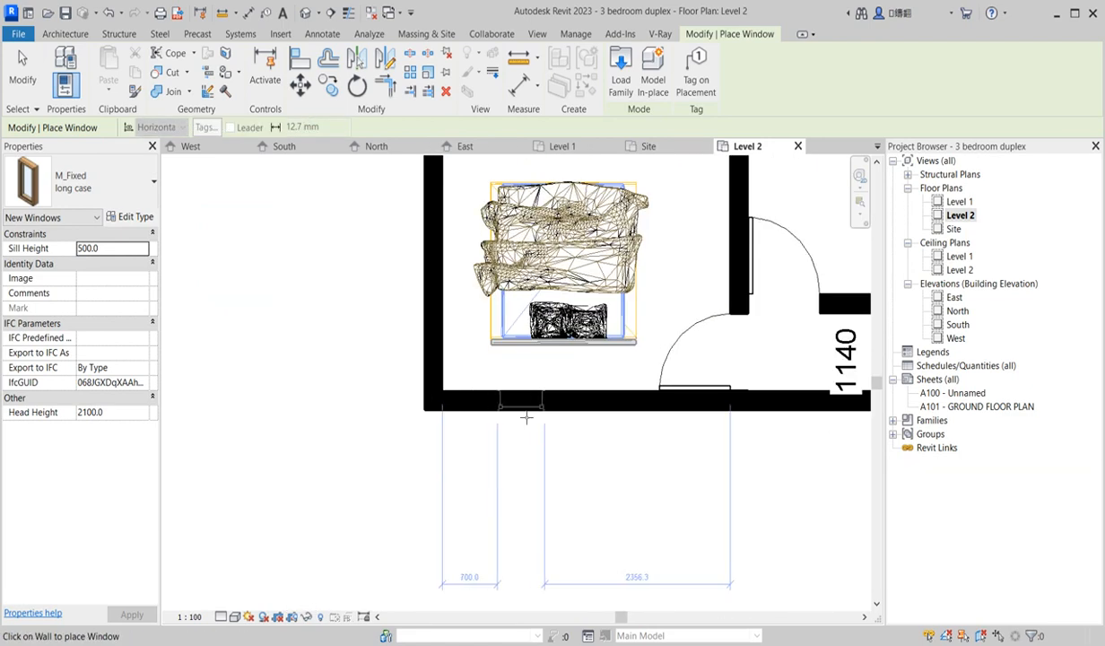
{"action": "left_click", "coordinate": [591, 409]}
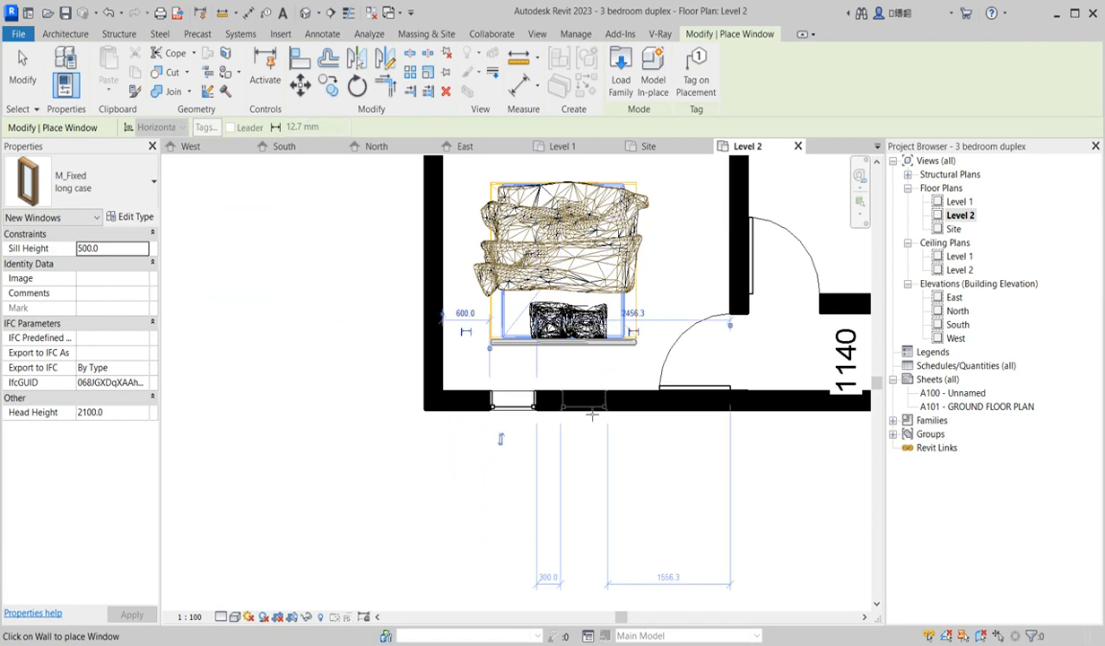
{"action": "left_click", "coordinate": [592, 408]}
{"action": "scroll", "coordinate": [418, 296], "scroll_direction": "down", "scroll_amount": 2}
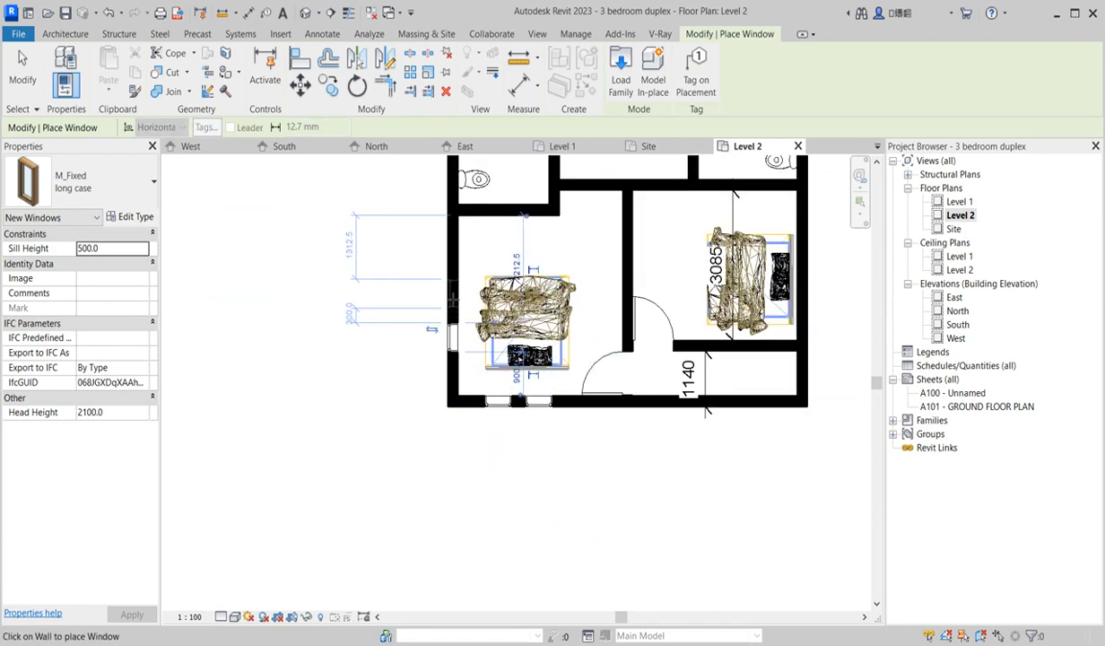
{"action": "left_click", "coordinate": [446, 283]}
Step: Place pairs of long case windows in the southeast bedroom's east wall and in its south wall facing the narrow space
{"action": "scroll", "coordinate": [426, 394], "scroll_direction": "down", "scroll_amount": 3}
{"action": "scroll", "coordinate": [588, 338], "scroll_direction": "up", "scroll_amount": 5}
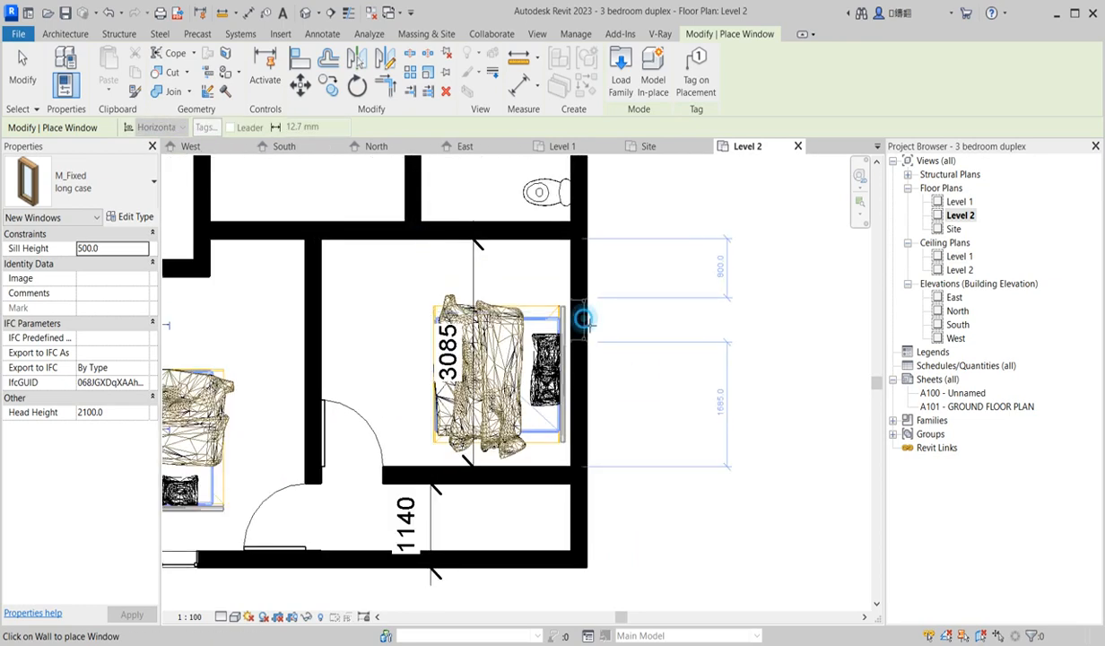
{"action": "left_click", "coordinate": [584, 320]}
{"action": "left_click", "coordinate": [584, 386]}
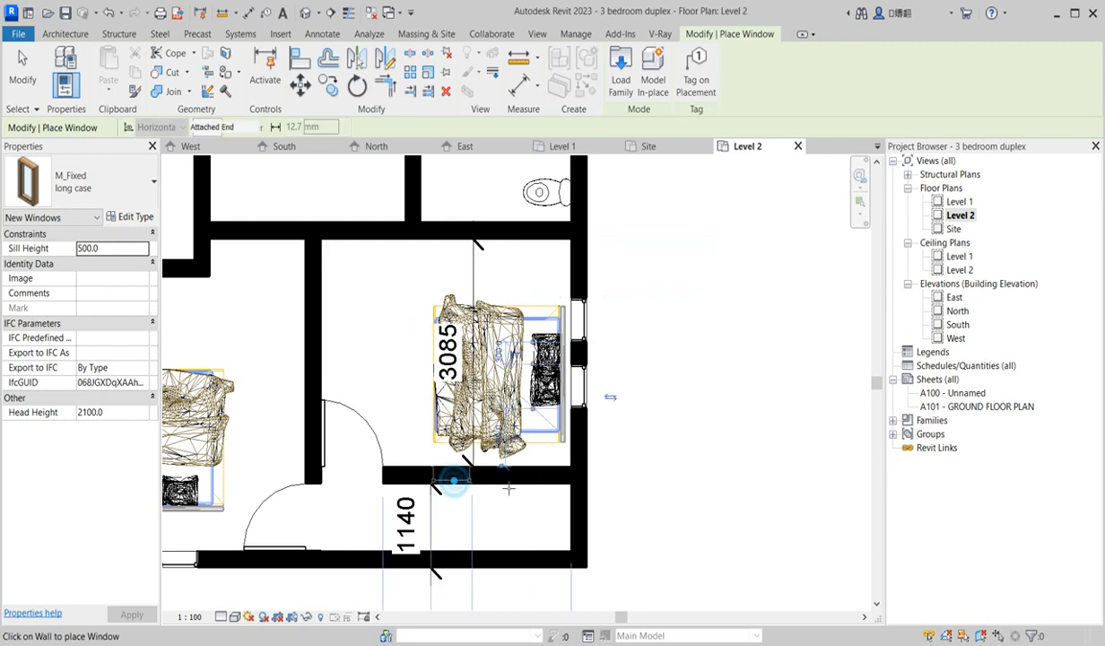
{"action": "left_click", "coordinate": [458, 486]}
{"action": "scroll", "coordinate": [513, 485], "scroll_direction": "down", "scroll_amount": 5}
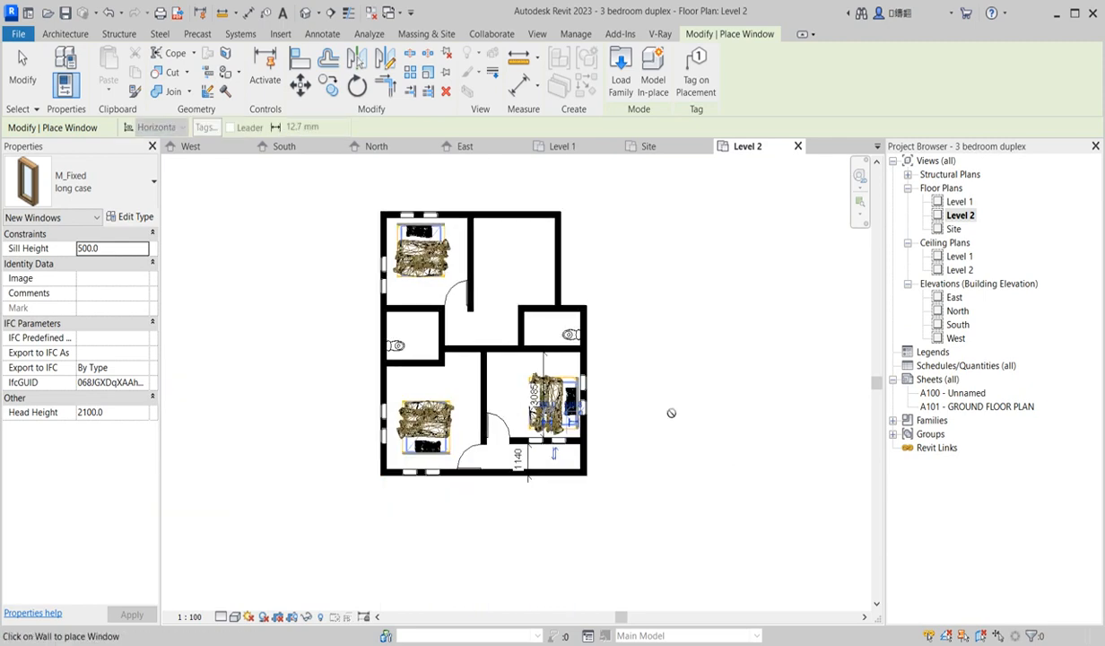
Step: Place a pair of long case windows in the northeast room's east wall and end window placement
{"action": "scroll", "coordinate": [583, 287], "scroll_direction": "up", "scroll_amount": 3}
{"action": "scroll", "coordinate": [535, 240], "scroll_direction": "up", "scroll_amount": 2}
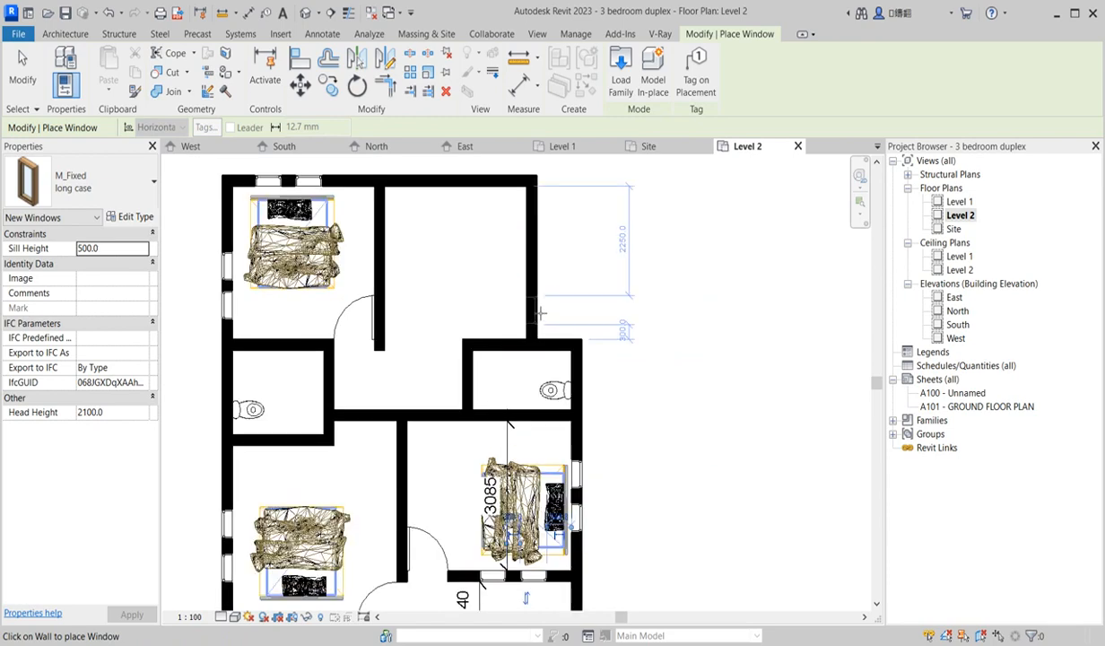
{"action": "left_click", "coordinate": [539, 302]}
{"action": "scroll", "coordinate": [541, 270], "scroll_direction": "up", "scroll_amount": 2}
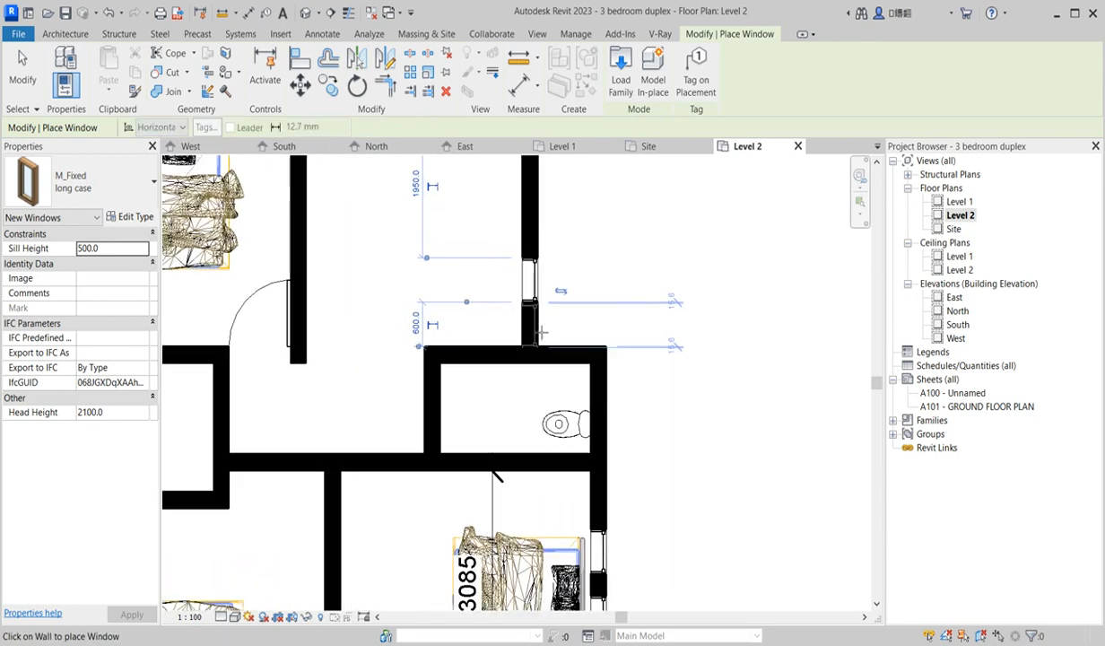
{"action": "left_click", "coordinate": [542, 209]}
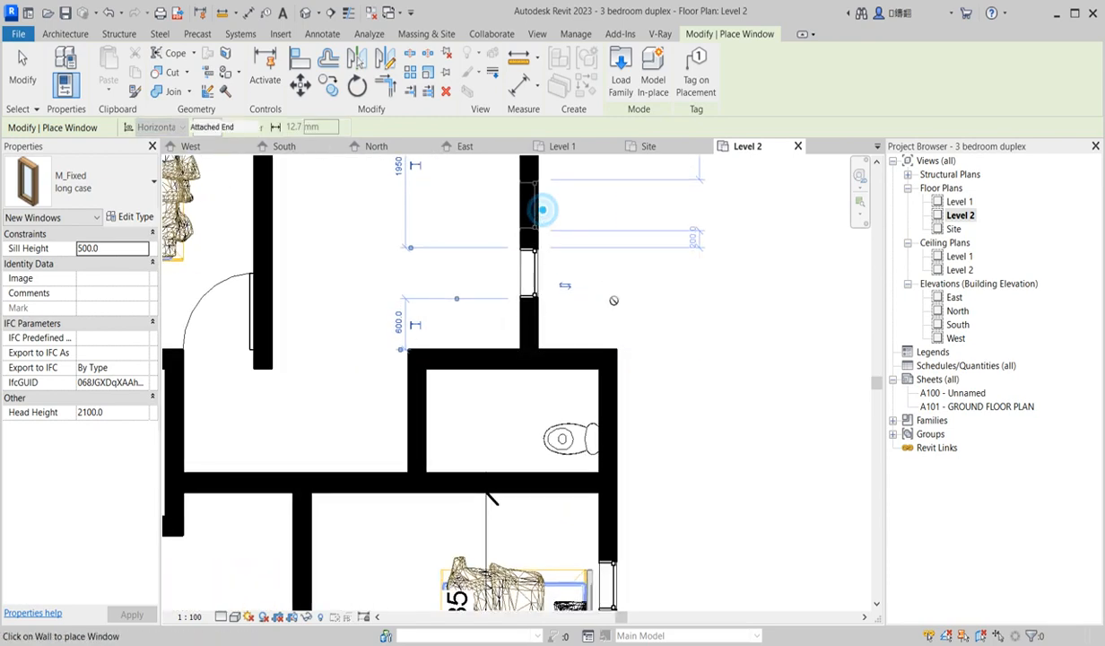
{"action": "scroll", "coordinate": [642, 337], "scroll_direction": "down", "scroll_amount": 4}
{"action": "key", "text": "Escape"}
{"action": "key", "text": "Escape"}
{"action": "scroll", "coordinate": [626, 287], "scroll_direction": "up", "scroll_amount": 2}
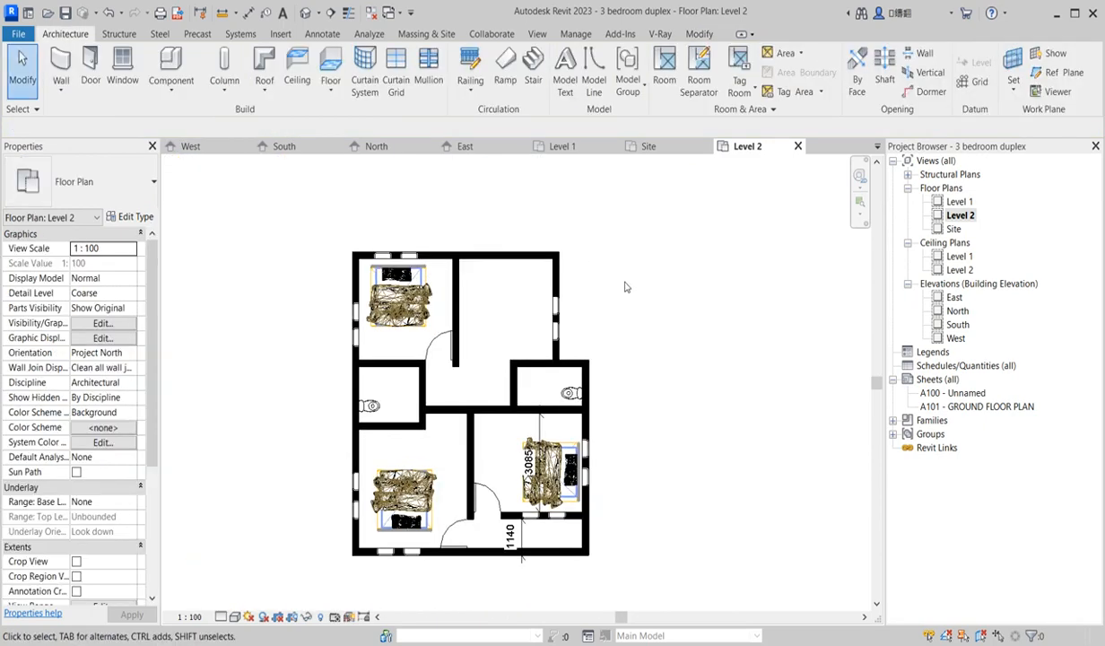
{"action": "right_click", "coordinate": [611, 265]}
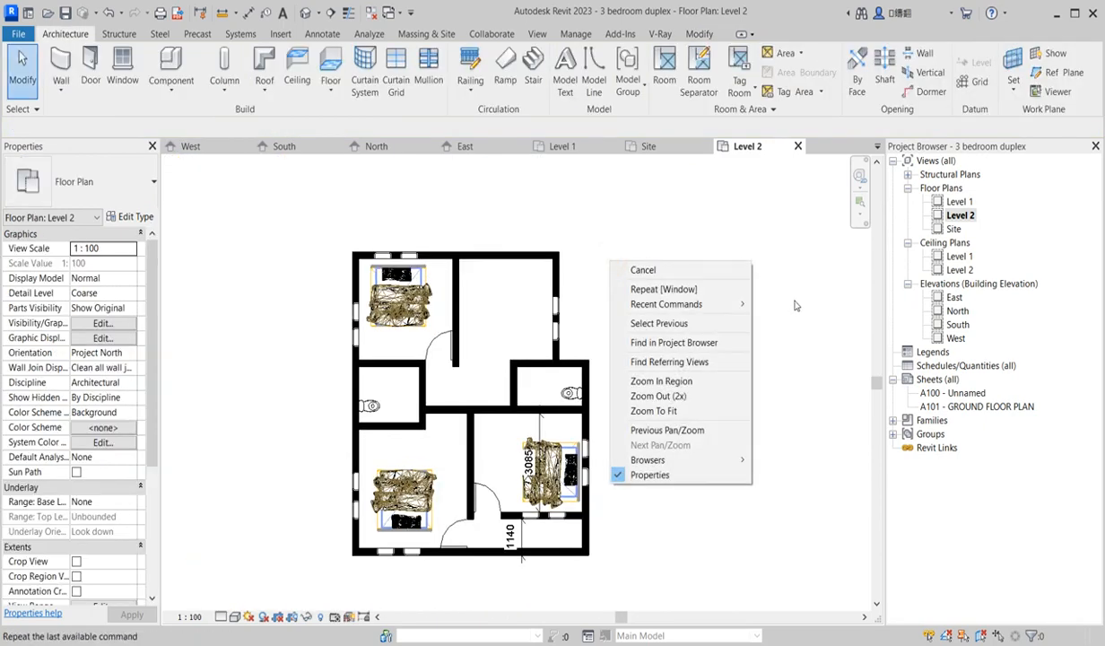
{"action": "left_click", "coordinate": [644, 270]}
Step: Draw two Generic - 200mm walls enclosing a small room east of the northwest bedroom, its south wall about 1050 mm north of the bedroom's south wall
{"action": "scroll", "coordinate": [458, 319], "scroll_direction": "up", "scroll_amount": 2}
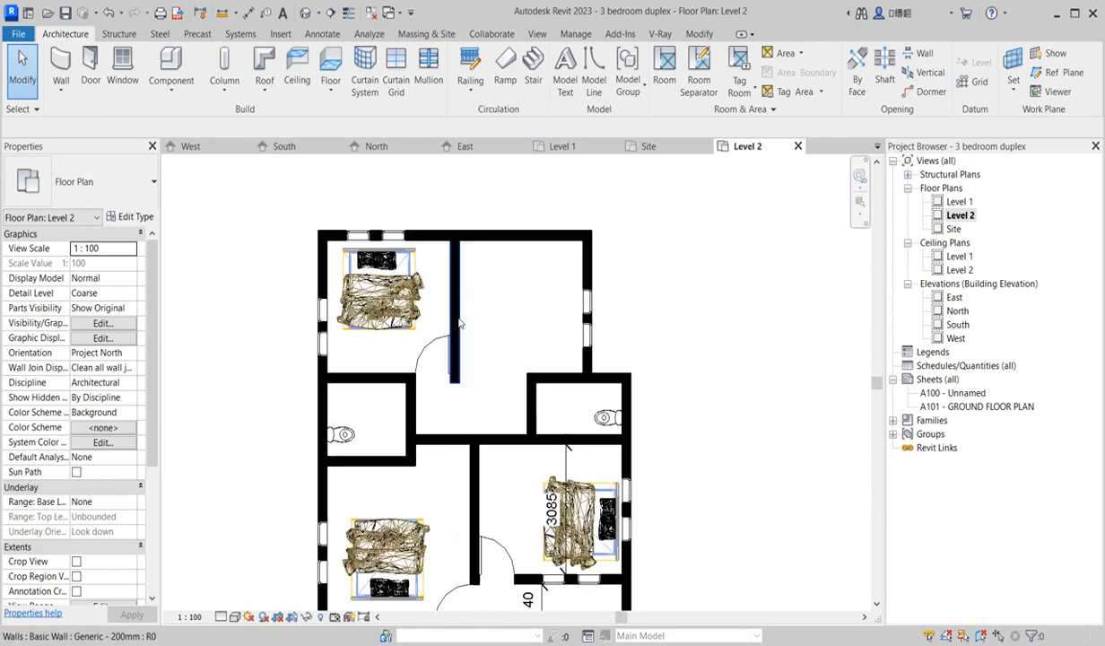
{"action": "left_click", "coordinate": [455, 310]}
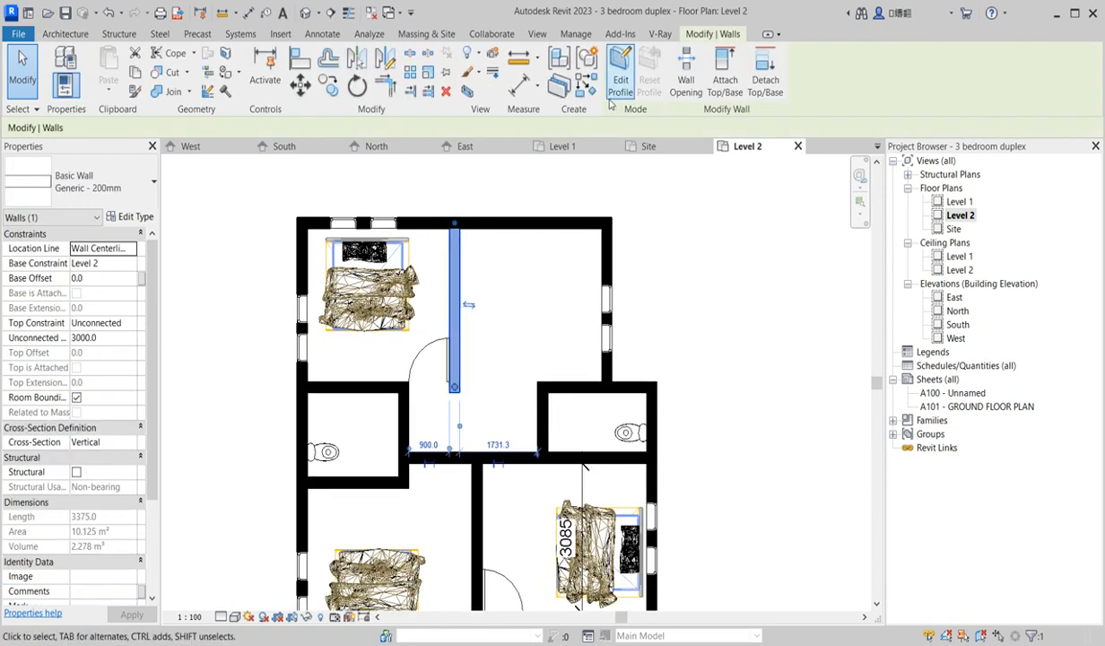
{"action": "left_click", "coordinate": [560, 85]}
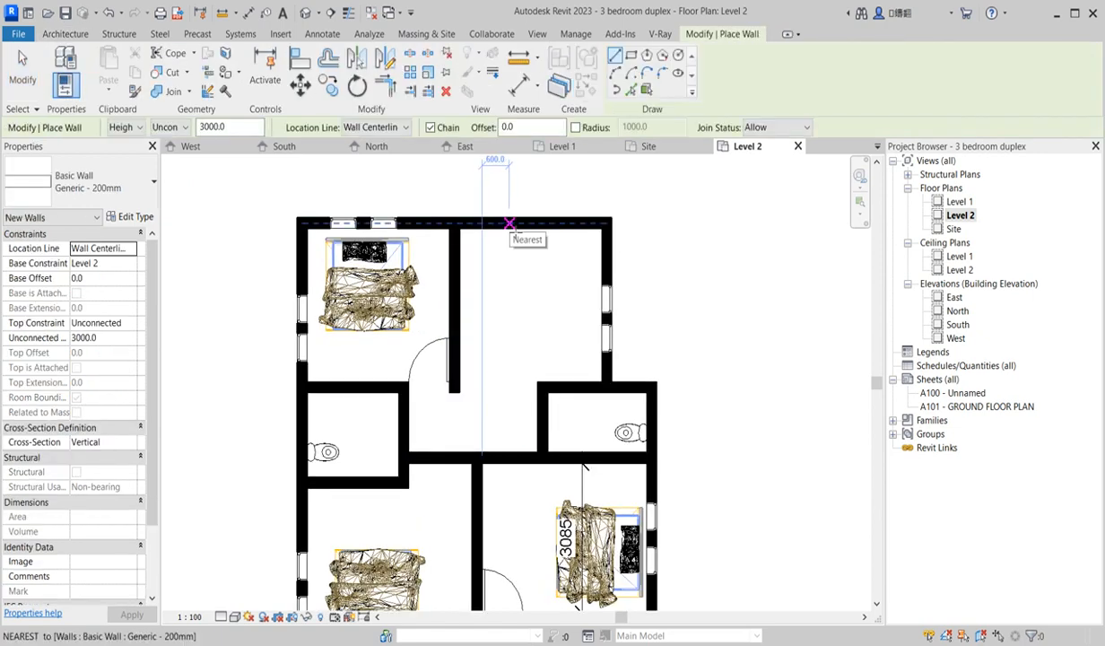
{"action": "left_click", "coordinate": [508, 224]}
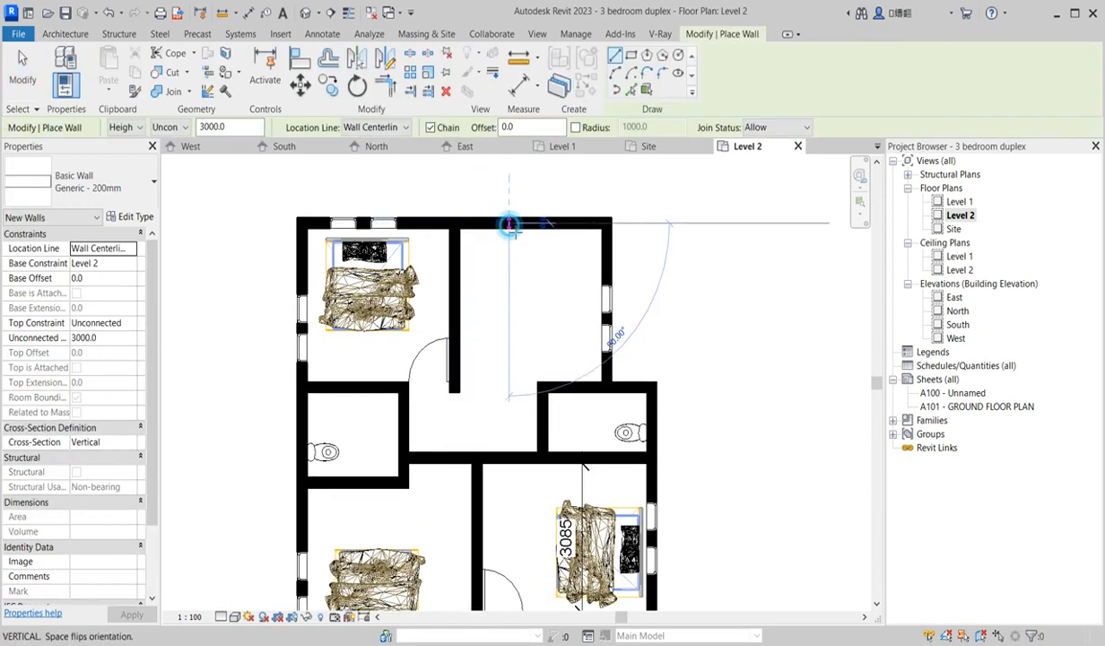
{"action": "left_click", "coordinate": [508, 325]}
{"action": "left_click", "coordinate": [455, 325]}
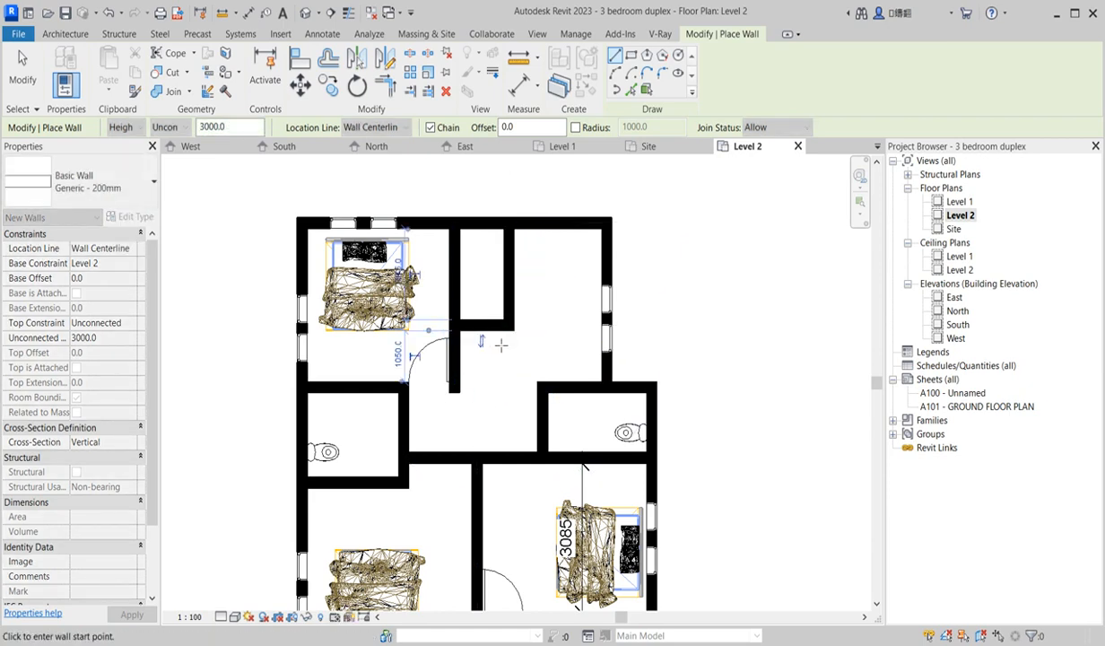
{"action": "key", "text": "Escape"}
{"action": "key", "text": "Escape"}
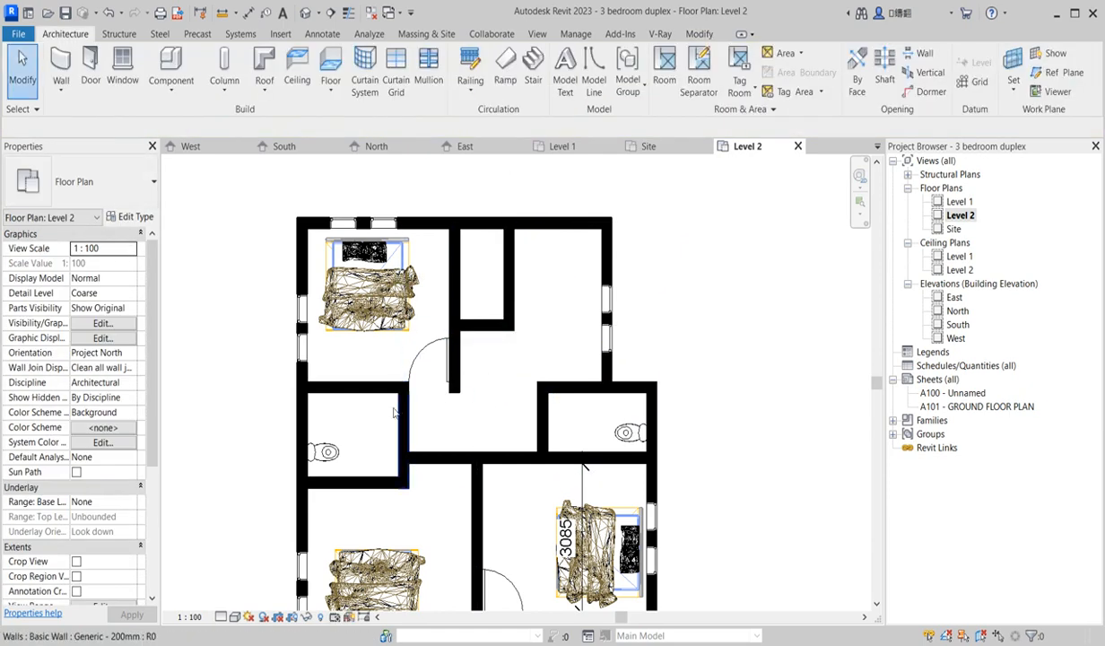
Step: Duplicate the northwest bedroom door's type as "toilet d" and set its width to 750 mm
{"action": "left_click", "coordinate": [431, 352]}
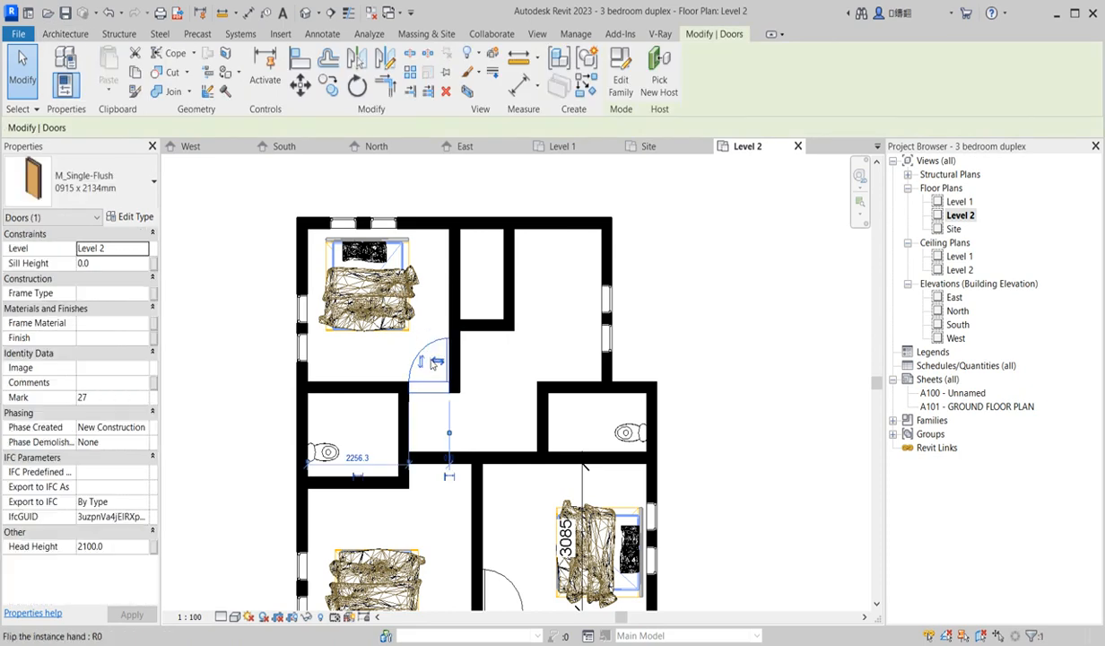
{"action": "left_click", "coordinate": [132, 217]}
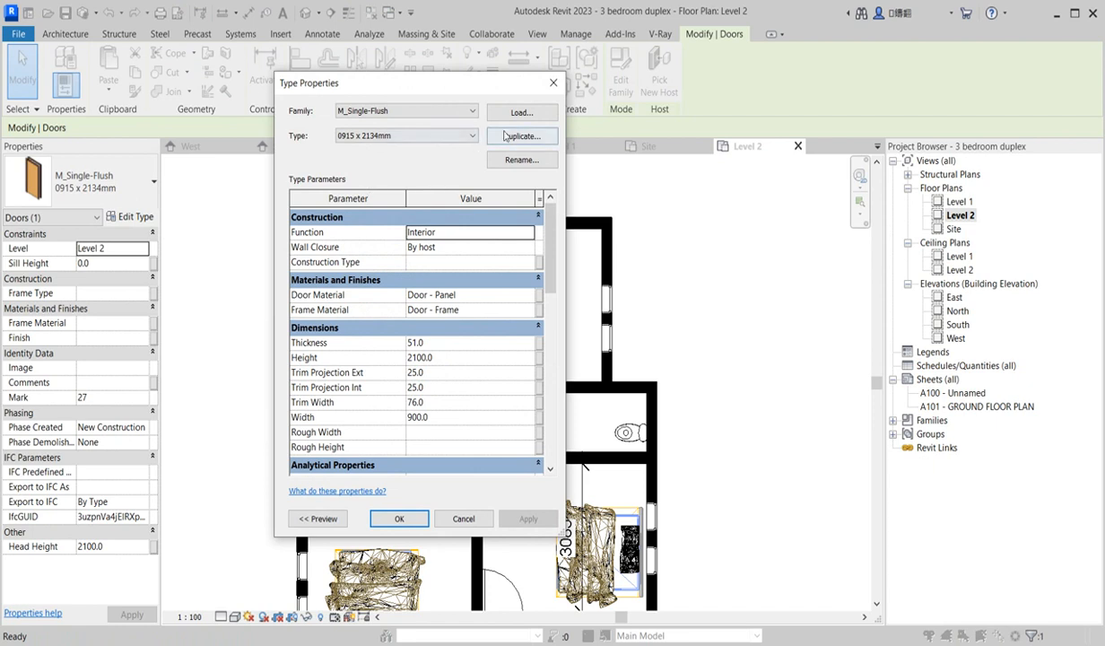
{"action": "left_click", "coordinate": [505, 136]}
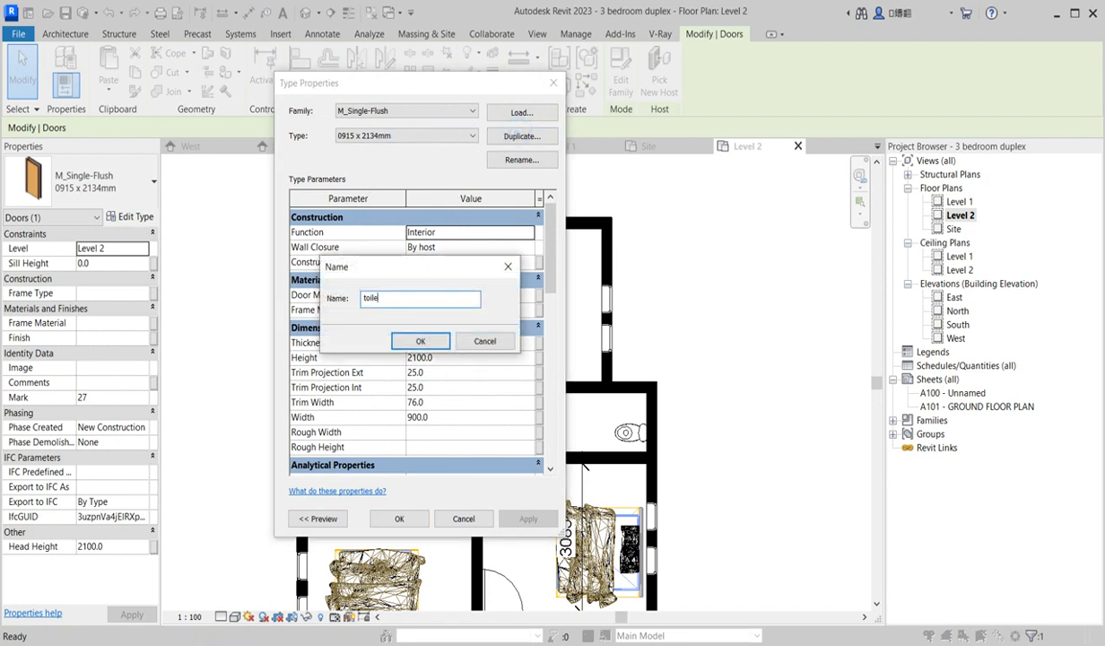
{"action": "type", "text": "toilet d"}
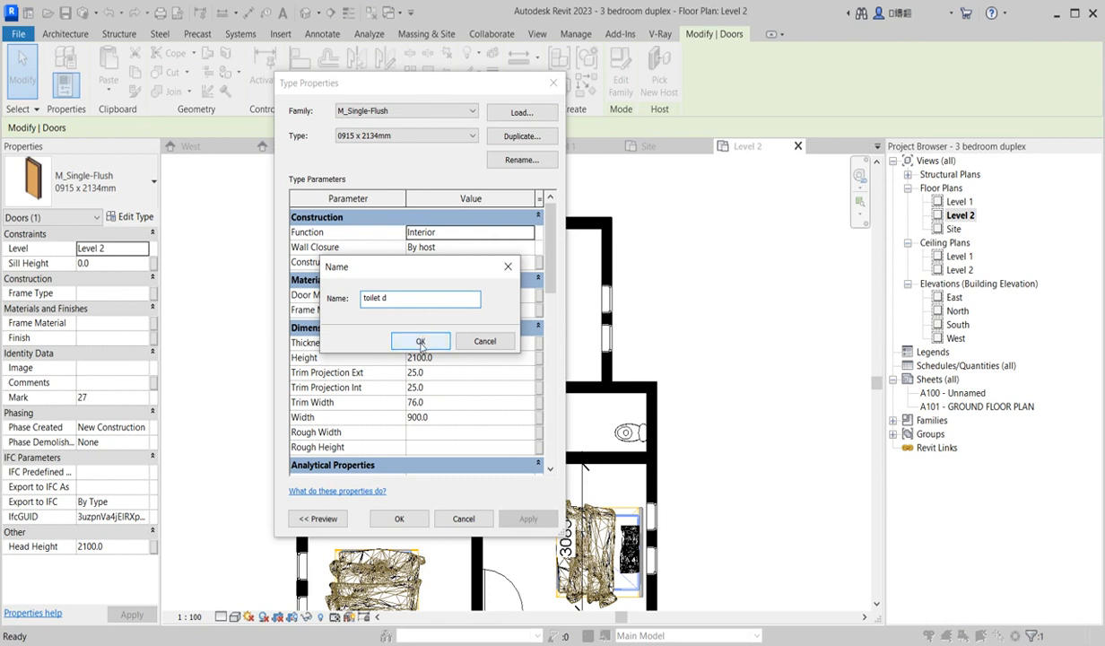
{"action": "left_click", "coordinate": [422, 340]}
{"action": "left_click", "coordinate": [437, 417]}
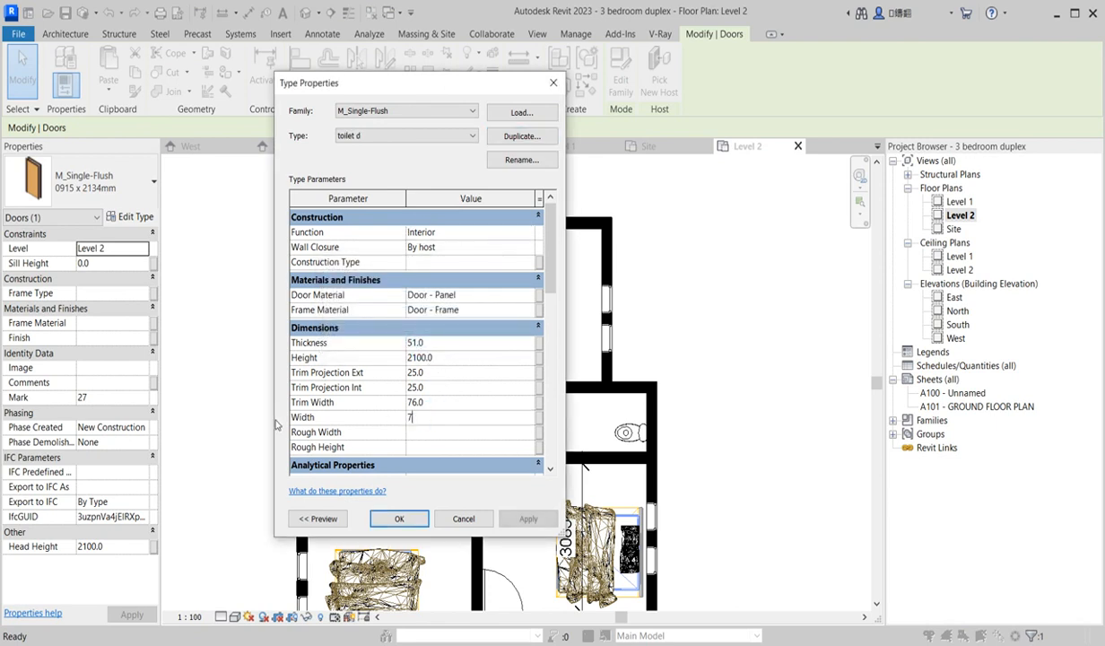
{"action": "type", "text": "750"}
{"action": "left_click", "coordinate": [380, 520]}
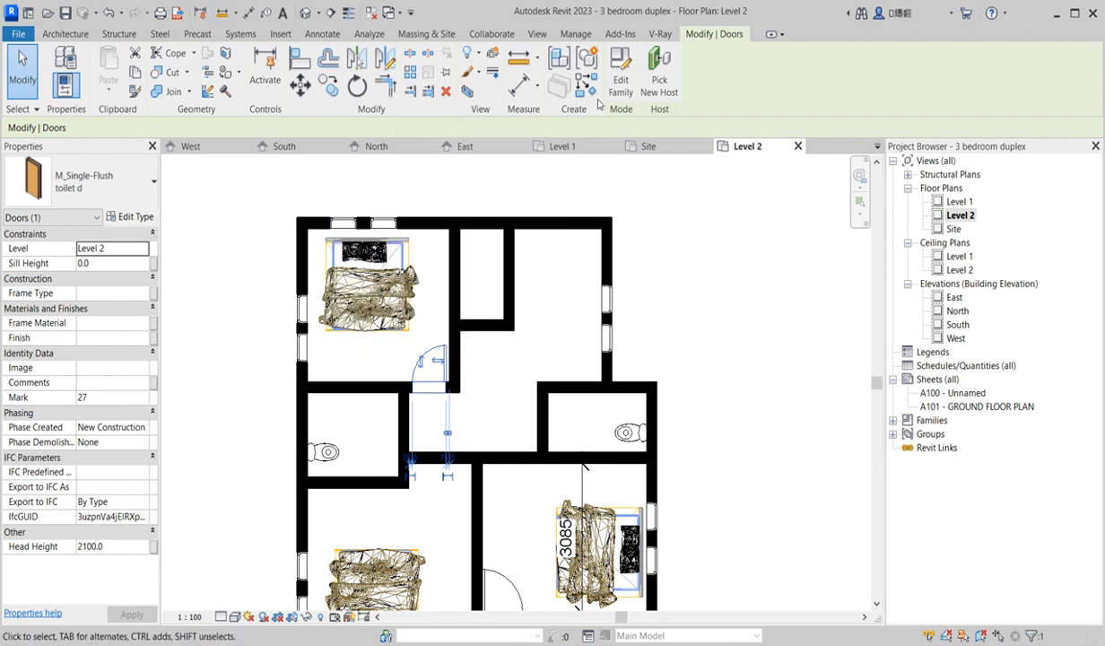
Step: Rehost the northwest bedroom's toilet d door onto the wall shared with the new small room, near that room's south end
{"action": "left_click", "coordinate": [663, 85]}
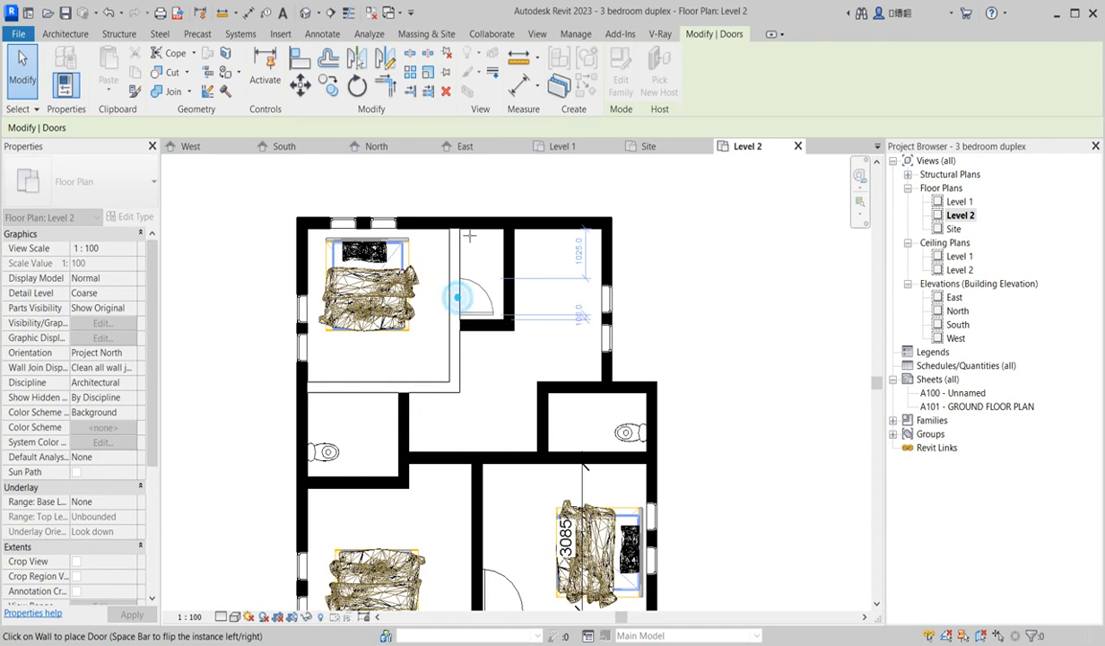
{"action": "left_click", "coordinate": [453, 285]}
Step: Place toilet d doors in the south walls of the toilets serving the southeast and southwest bedrooms
{"action": "scroll", "coordinate": [453, 286], "scroll_direction": "down", "scroll_amount": 2}
{"action": "scroll", "coordinate": [450, 392], "scroll_direction": "up", "scroll_amount": 2}
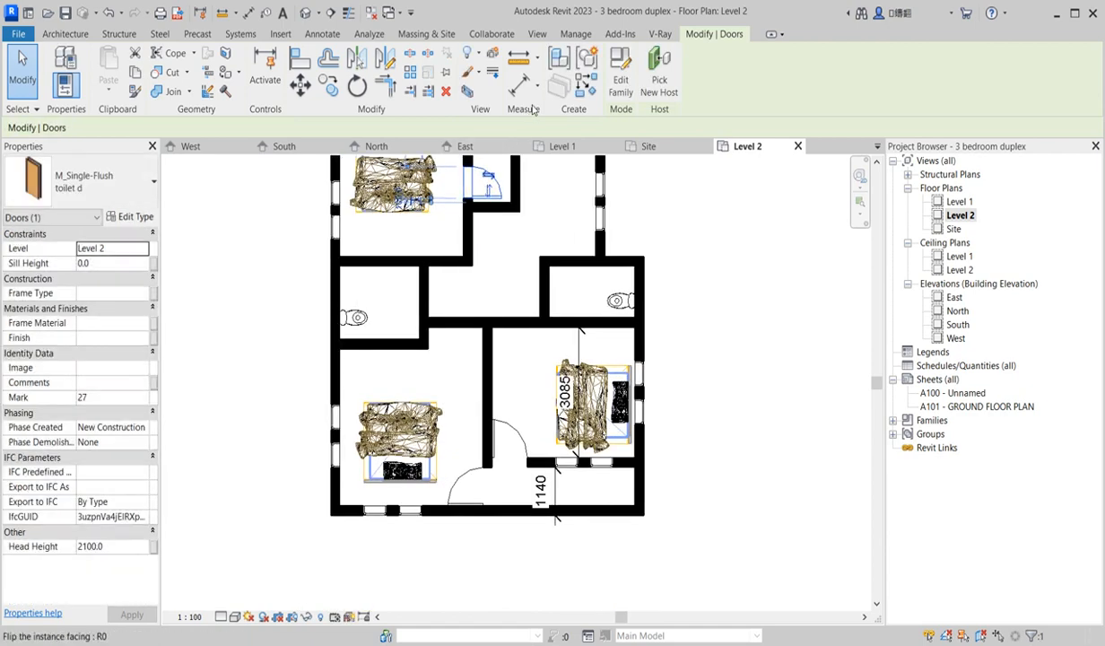
{"action": "left_click", "coordinate": [587, 86]}
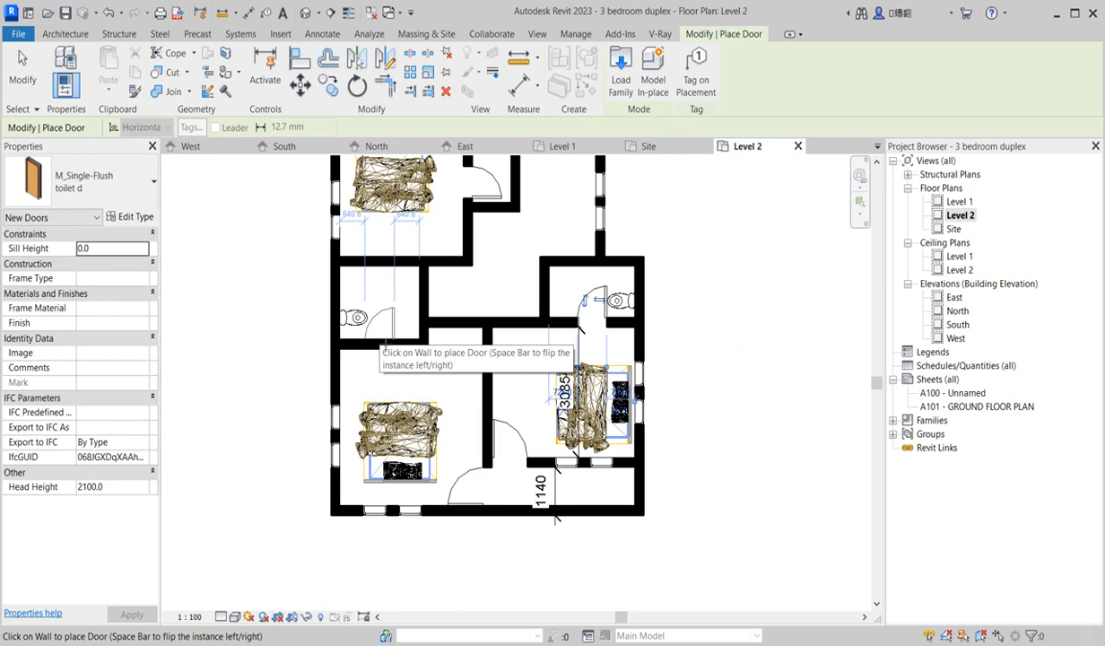
{"action": "left_click", "coordinate": [381, 343]}
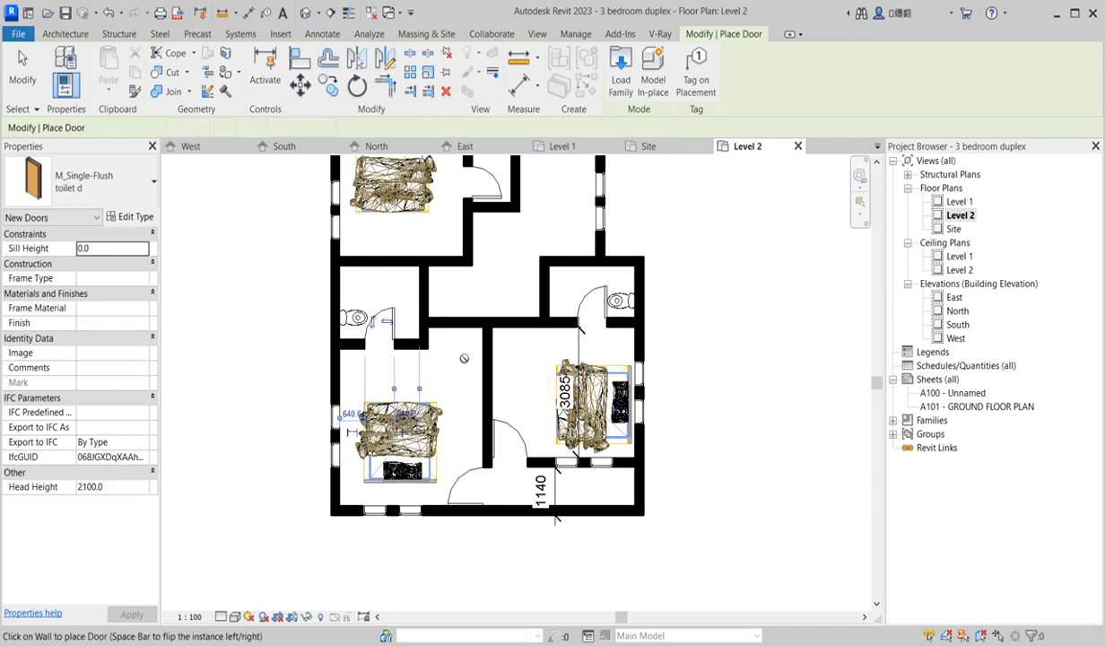
{"action": "scroll", "coordinate": [463, 358], "scroll_direction": "down", "scroll_amount": 2}
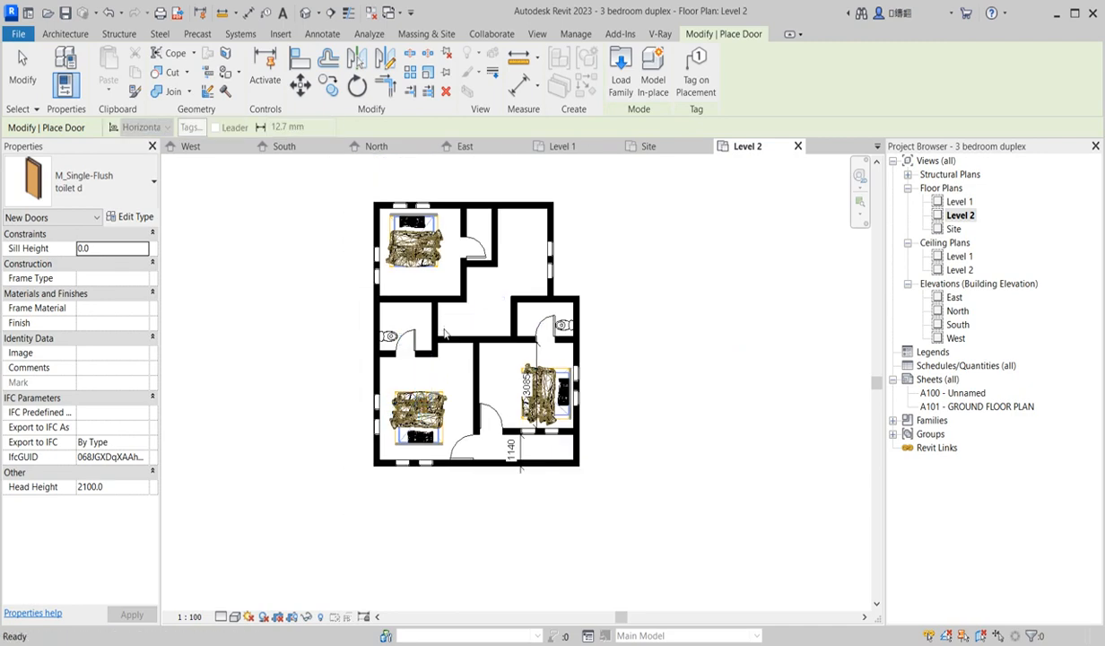
{"action": "key", "text": "Escape"}
{"action": "key", "text": "Escape"}
Step: Place a 0915 x 2134mm M_Single-Flush door at the east end of the northwest bedroom's south wall, swinging into the bedroom
{"action": "left_click", "coordinate": [468, 437]}
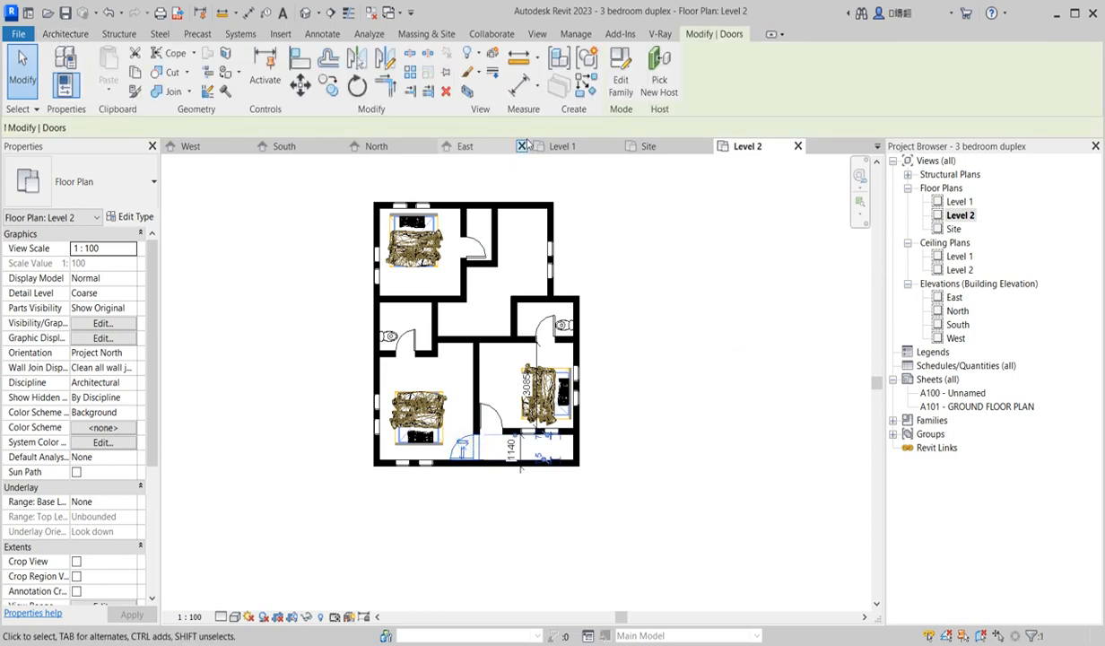
{"action": "left_click", "coordinate": [566, 83]}
{"action": "scroll", "coordinate": [451, 304], "scroll_direction": "up", "scroll_amount": 5}
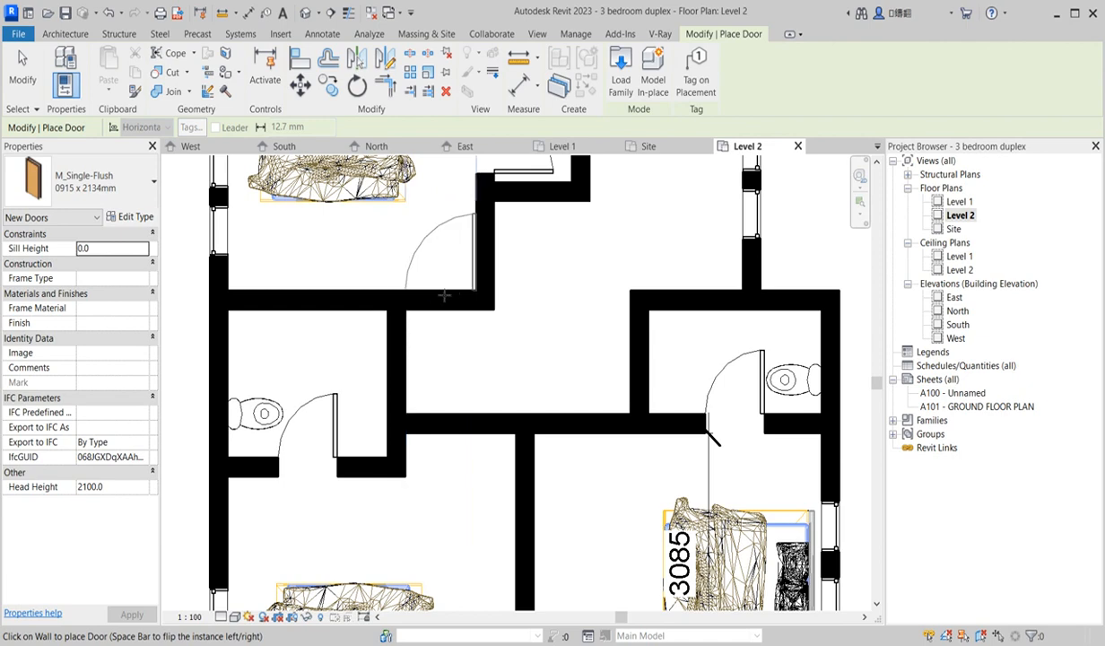
{"action": "left_click", "coordinate": [440, 300]}
{"action": "scroll", "coordinate": [547, 323], "scroll_direction": "down", "scroll_amount": 6}
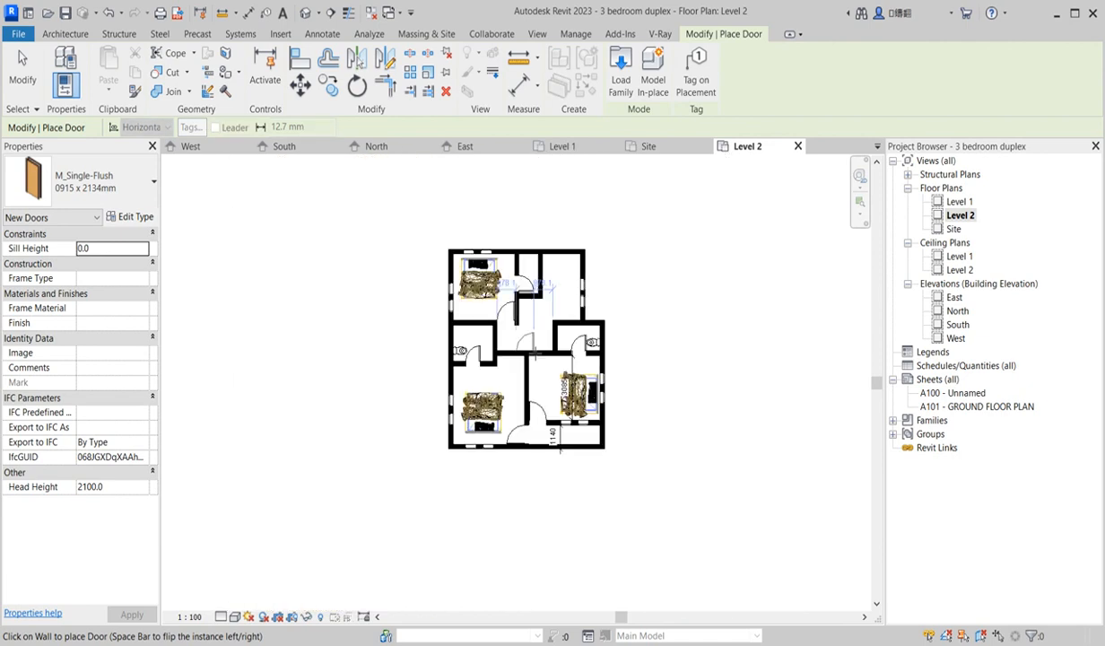
{"action": "scroll", "coordinate": [579, 240], "scroll_direction": "up", "scroll_amount": 2}
{"action": "right_click", "coordinate": [569, 228]}
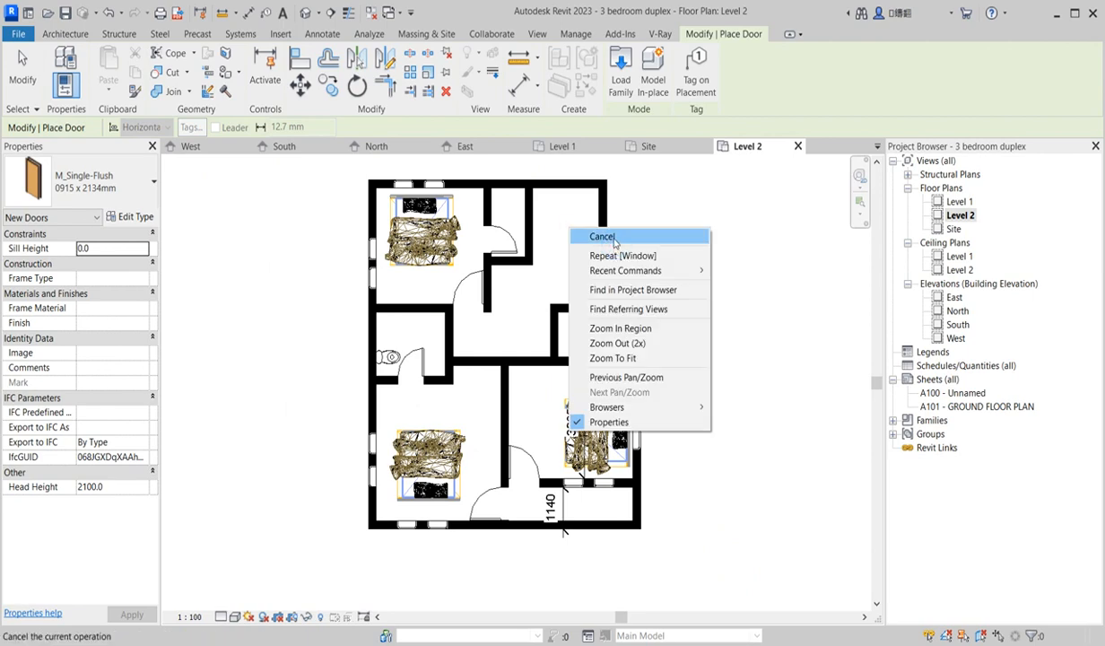
{"action": "left_click", "coordinate": [614, 239]}
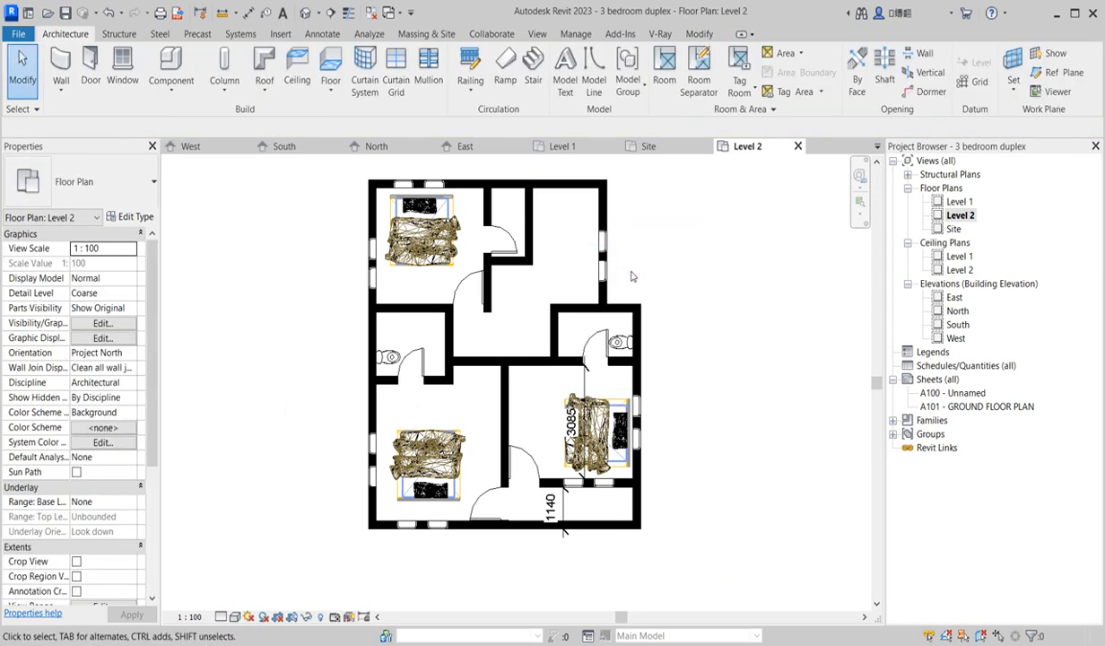
Step: Examine the Level 2 plan's bedroom, toilet and door layout and the open northeast area
{"action": "scroll", "coordinate": [630, 276], "scroll_direction": "up", "scroll_amount": 2}
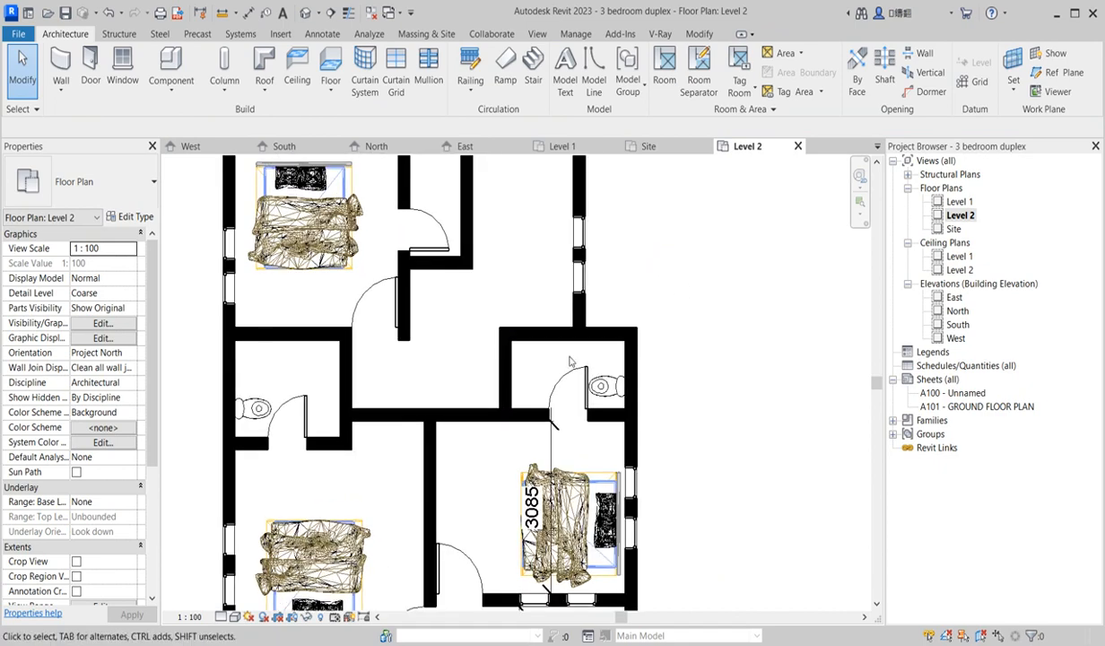
{"action": "scroll", "coordinate": [537, 332], "scroll_direction": "down", "scroll_amount": 3}
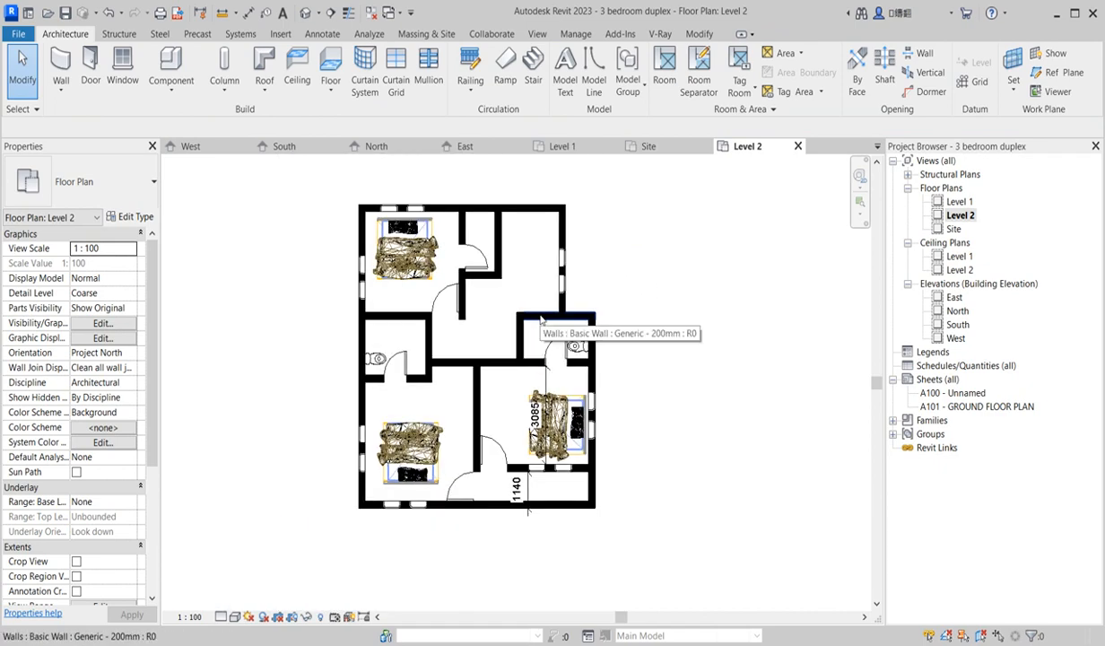
{"action": "scroll", "coordinate": [672, 296], "scroll_direction": "up", "scroll_amount": 1}
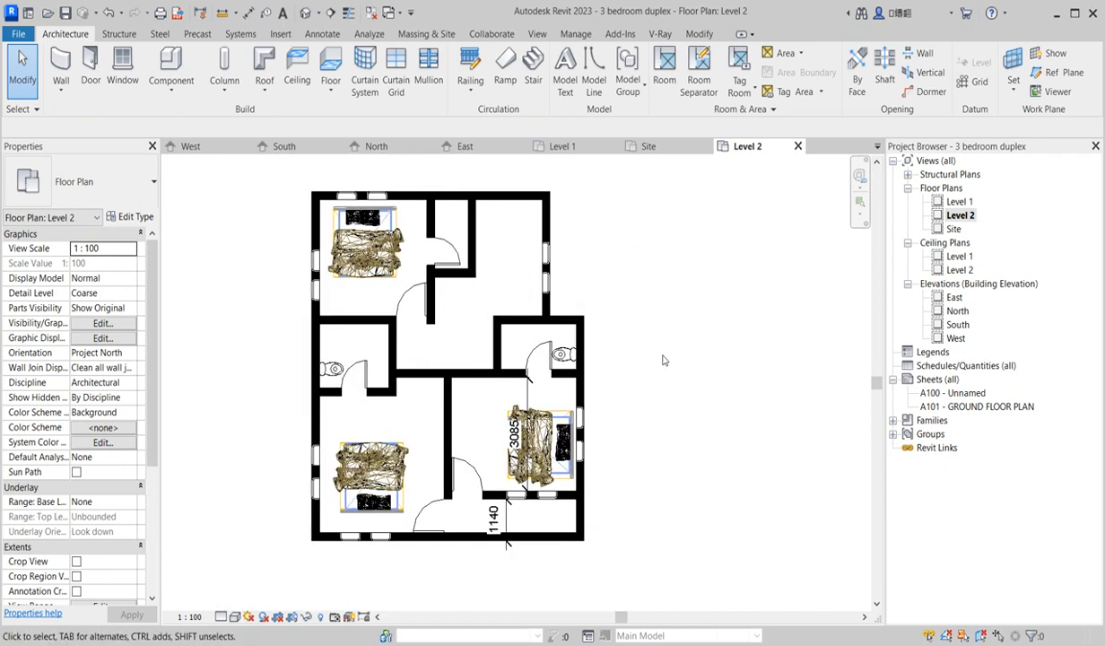
{"action": "scroll", "coordinate": [449, 350], "scroll_direction": "up", "scroll_amount": 3}
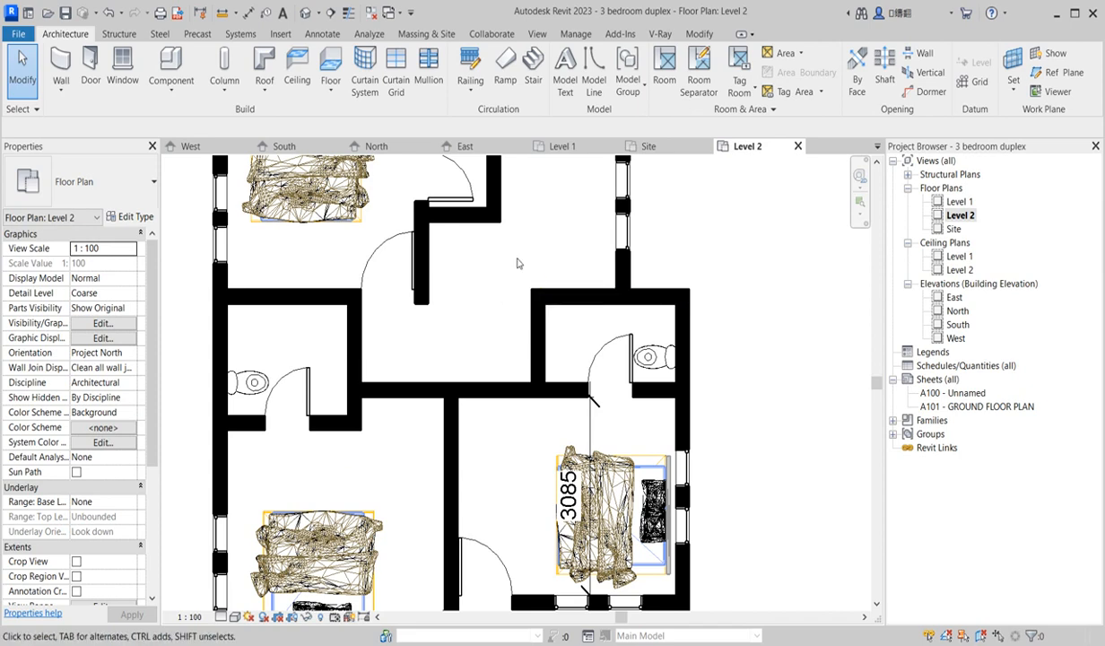
{"action": "scroll", "coordinate": [545, 348], "scroll_direction": "down", "scroll_amount": 2}
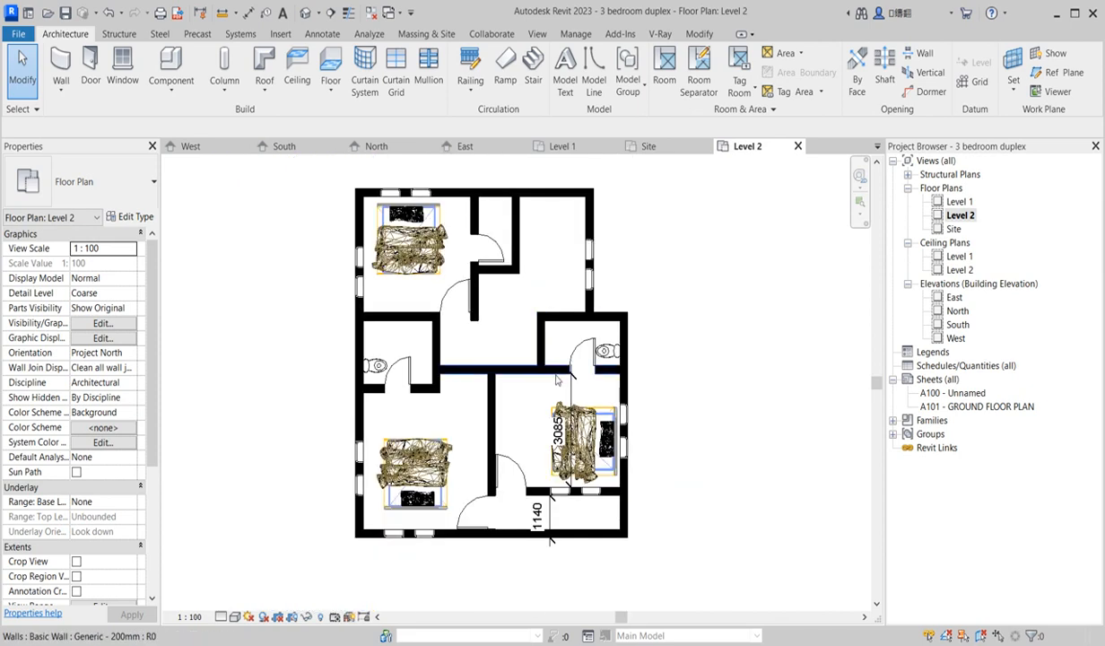
{"action": "scroll", "coordinate": [555, 216], "scroll_direction": "up", "scroll_amount": 1}
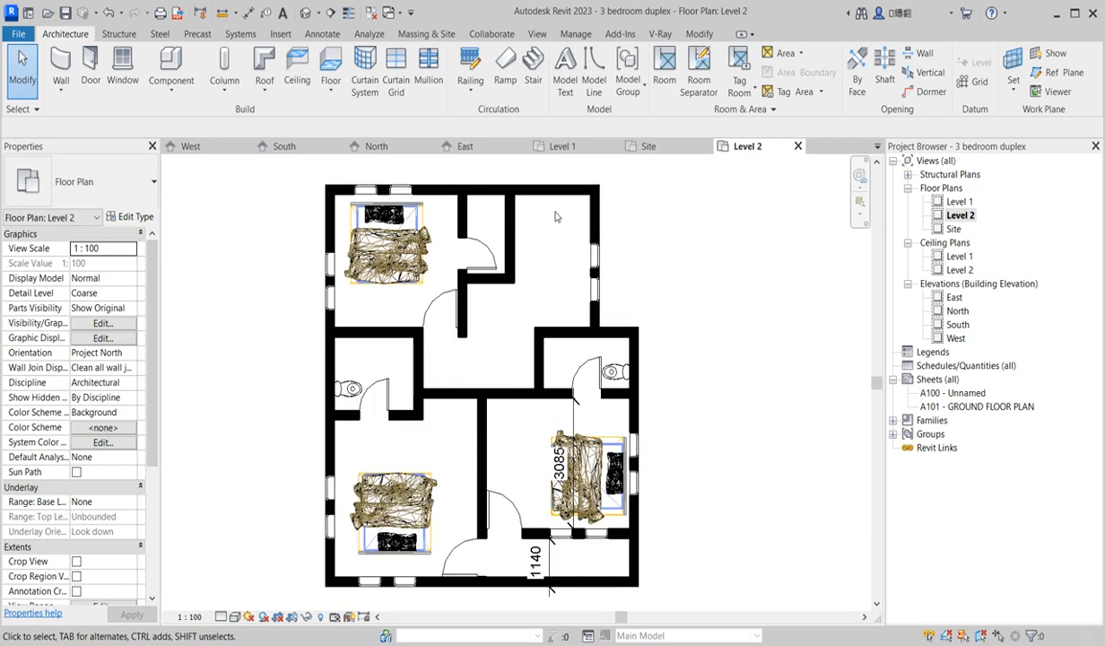
{"action": "scroll", "coordinate": [554, 216], "scroll_direction": "down", "scroll_amount": 2}
{"action": "scroll", "coordinate": [574, 216], "scroll_direction": "down", "scroll_amount": 1}
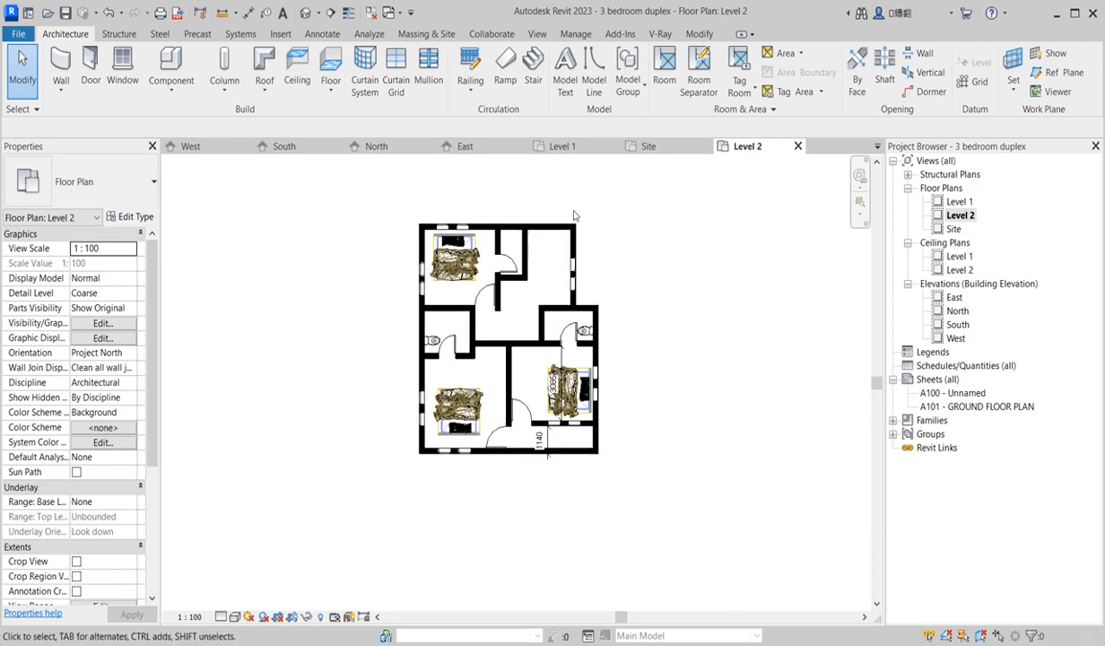
{"action": "scroll", "coordinate": [556, 233], "scroll_direction": "up", "scroll_amount": 2}
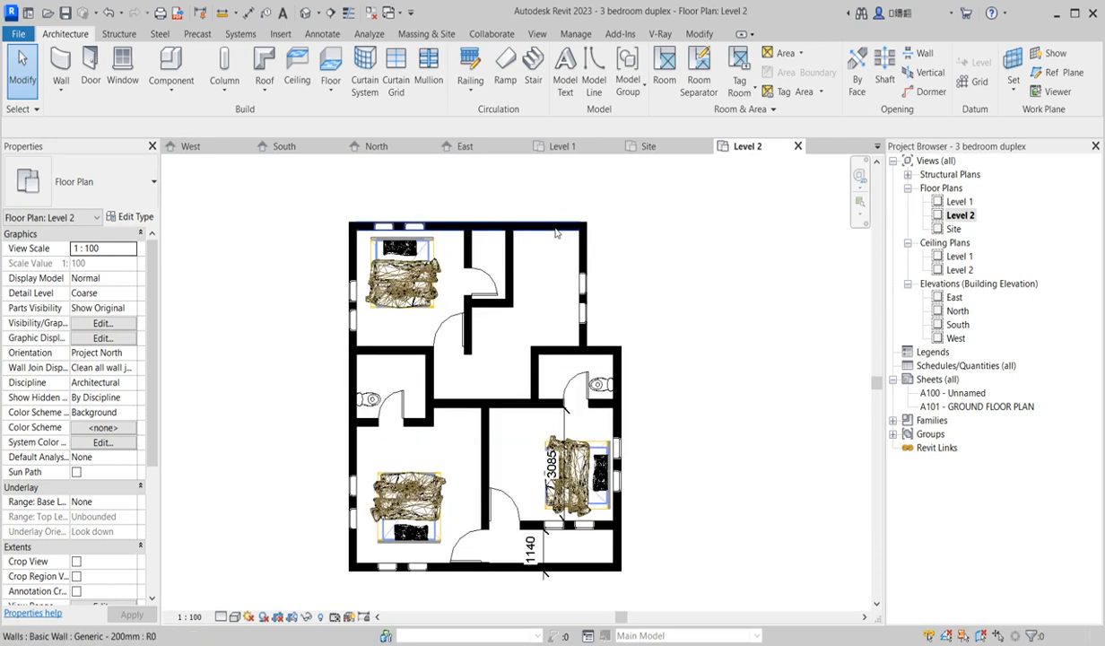
{"action": "scroll", "coordinate": [527, 244], "scroll_direction": "down", "scroll_amount": 2}
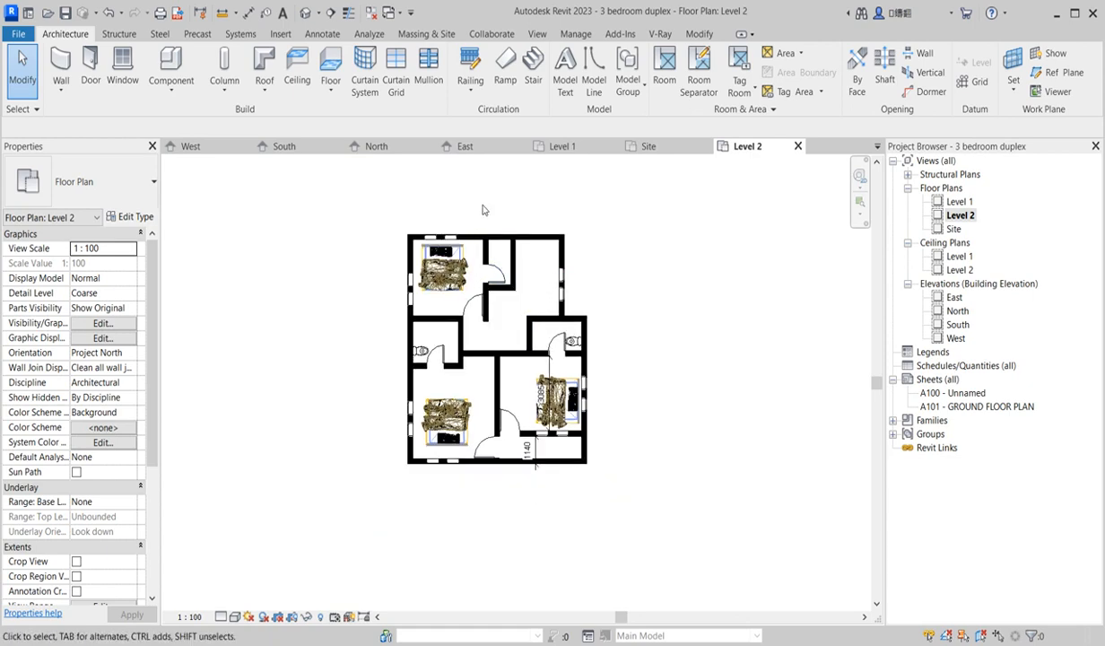
{"action": "scroll", "coordinate": [493, 314], "scroll_direction": "up", "scroll_amount": 2}
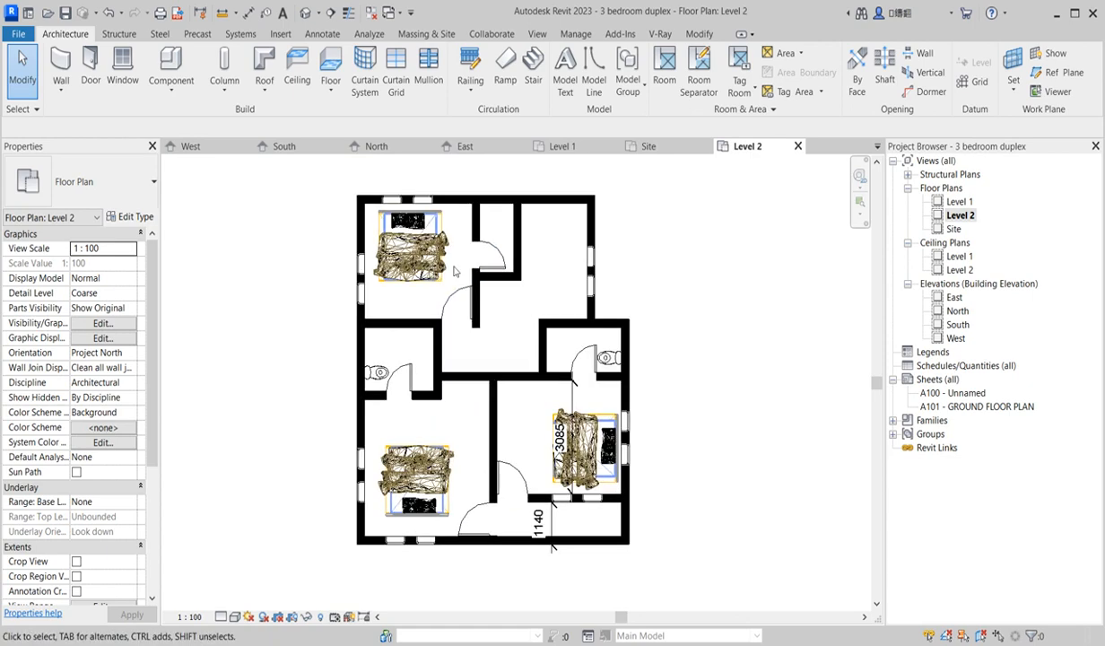
Step: Align the south side of the northwest bedroom's toilet door with the inner face of the small room's south wall
{"action": "left_click", "coordinate": [699, 34]}
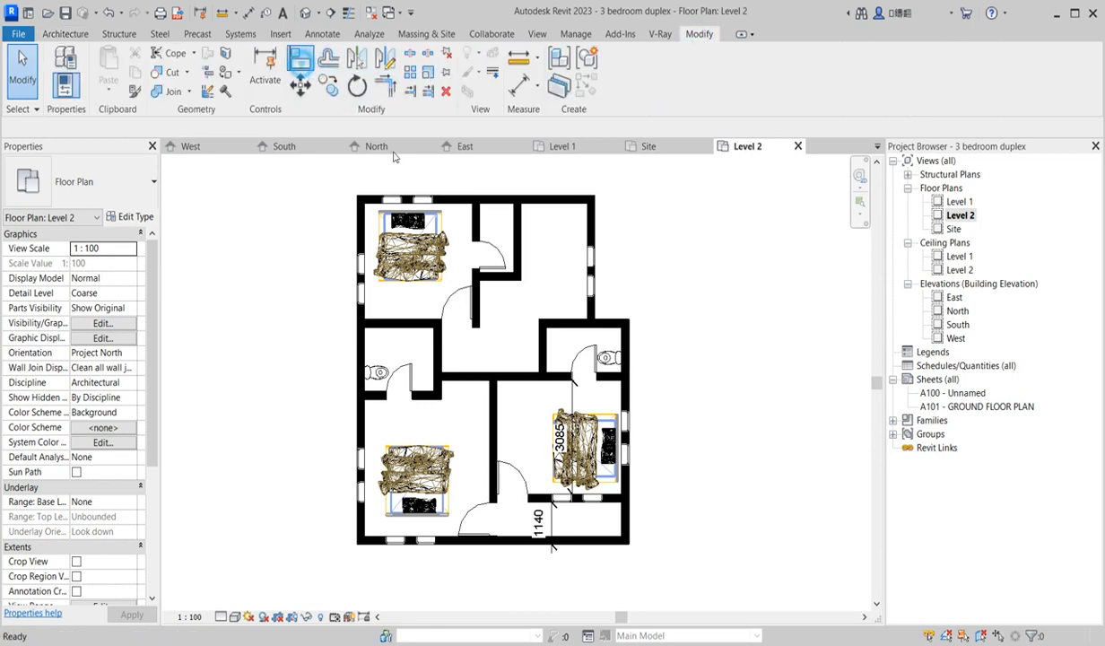
{"action": "left_click", "coordinate": [299, 57]}
{"action": "scroll", "coordinate": [489, 278], "scroll_direction": "up", "scroll_amount": 2}
{"action": "left_click", "coordinate": [485, 271]}
{"action": "left_click", "coordinate": [461, 262]}
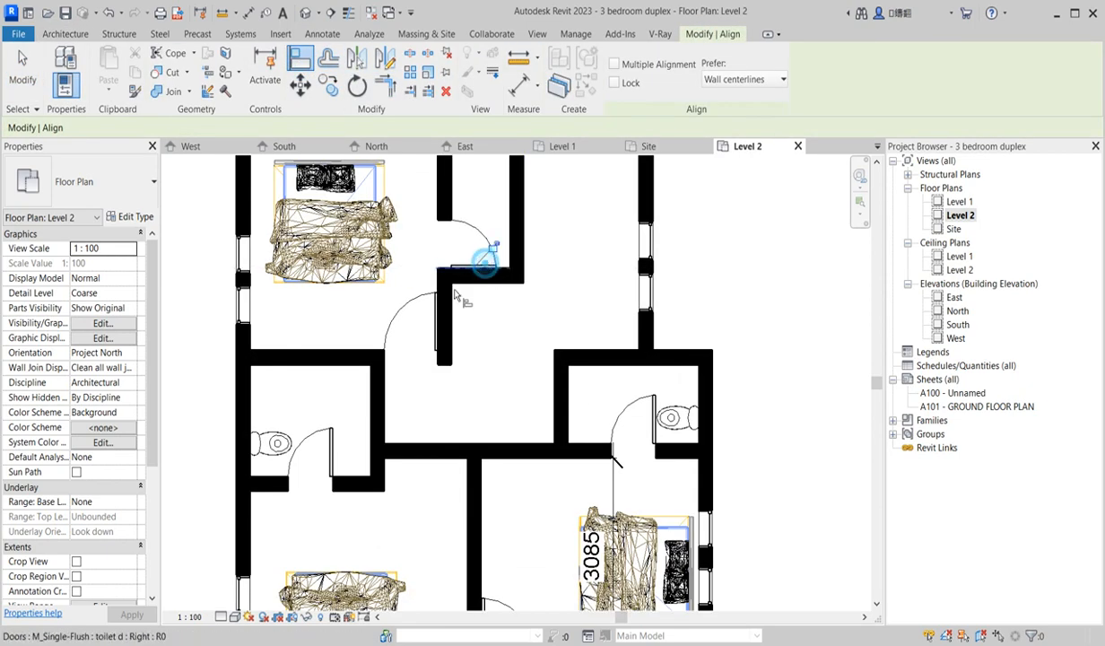
{"action": "scroll", "coordinate": [457, 289], "scroll_direction": "up", "scroll_amount": 1}
{"action": "scroll", "coordinate": [494, 316], "scroll_direction": "down", "scroll_amount": 2}
{"action": "scroll", "coordinate": [495, 330], "scroll_direction": "down", "scroll_amount": 1}
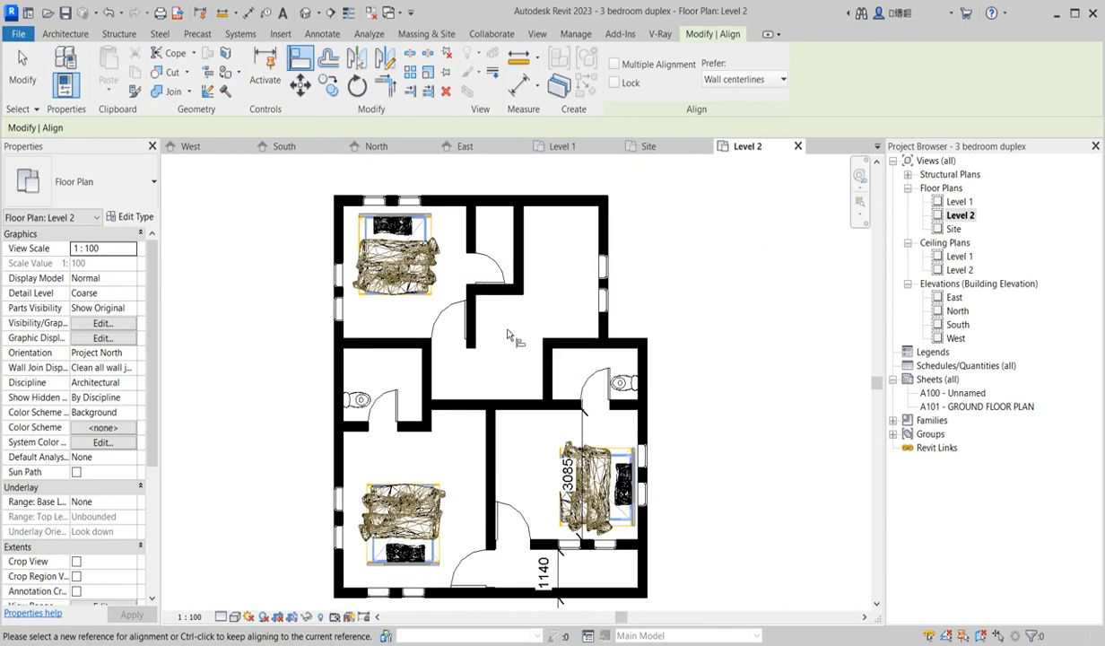
{"action": "scroll", "coordinate": [498, 372], "scroll_direction": "down", "scroll_amount": 2}
{"action": "scroll", "coordinate": [498, 372], "scroll_direction": "up", "scroll_amount": 2}
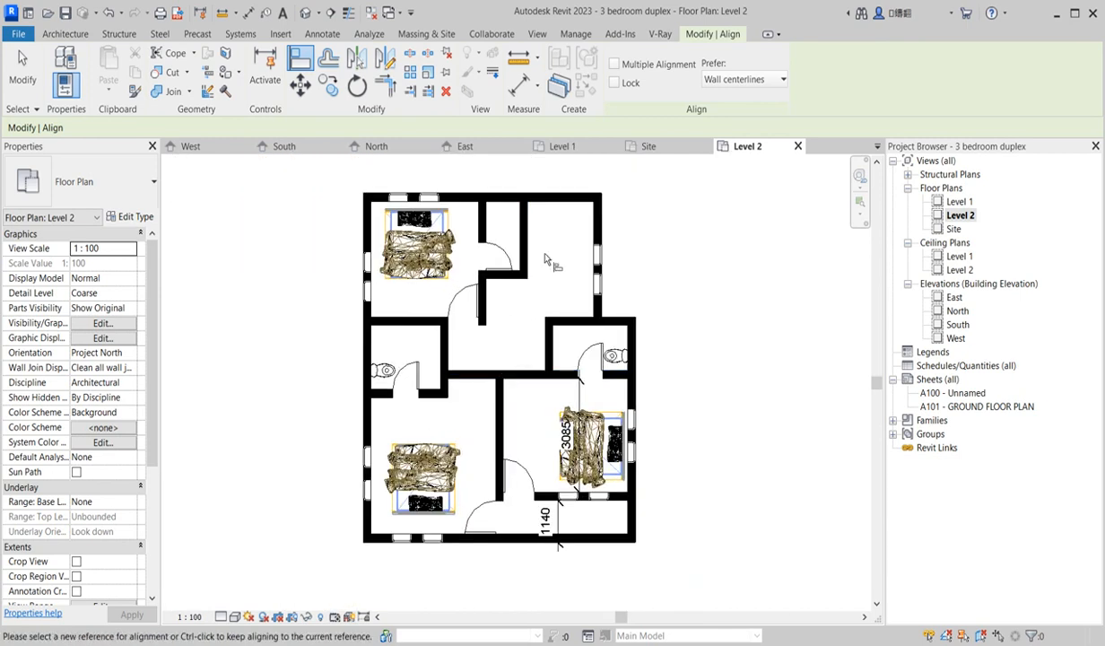
{"action": "right_click", "coordinate": [545, 259]}
{"action": "left_click", "coordinate": [570, 251]}
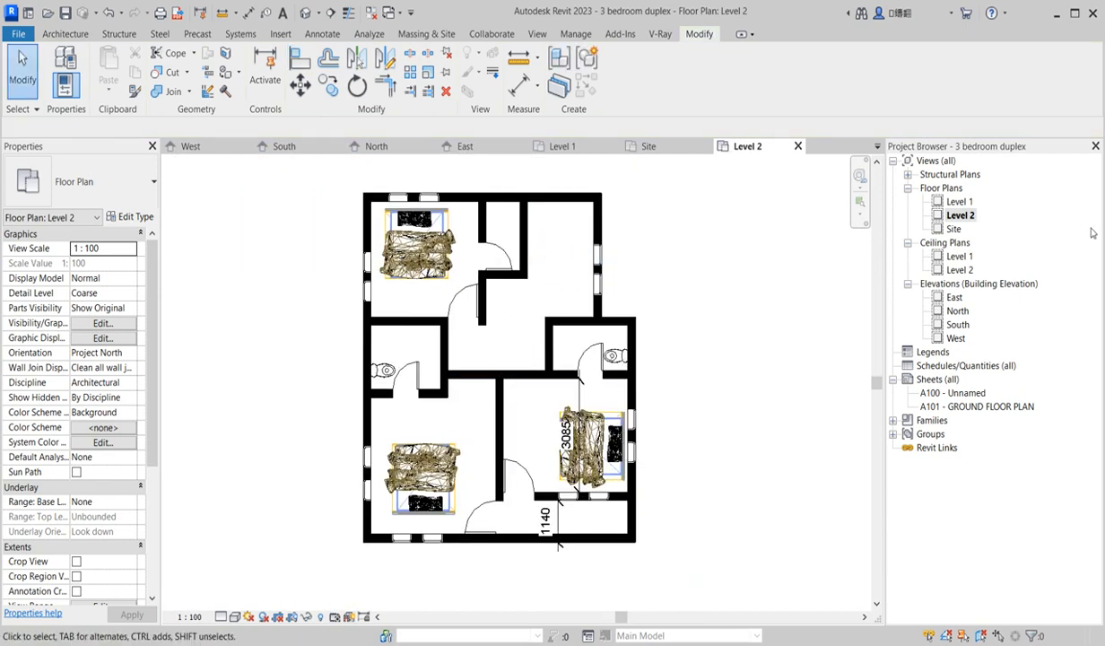
Step: Open the Level 1 floor plan and delete the wide-line rectangle at the dining room's northeast corner
{"action": "double_click", "coordinate": [959, 202]}
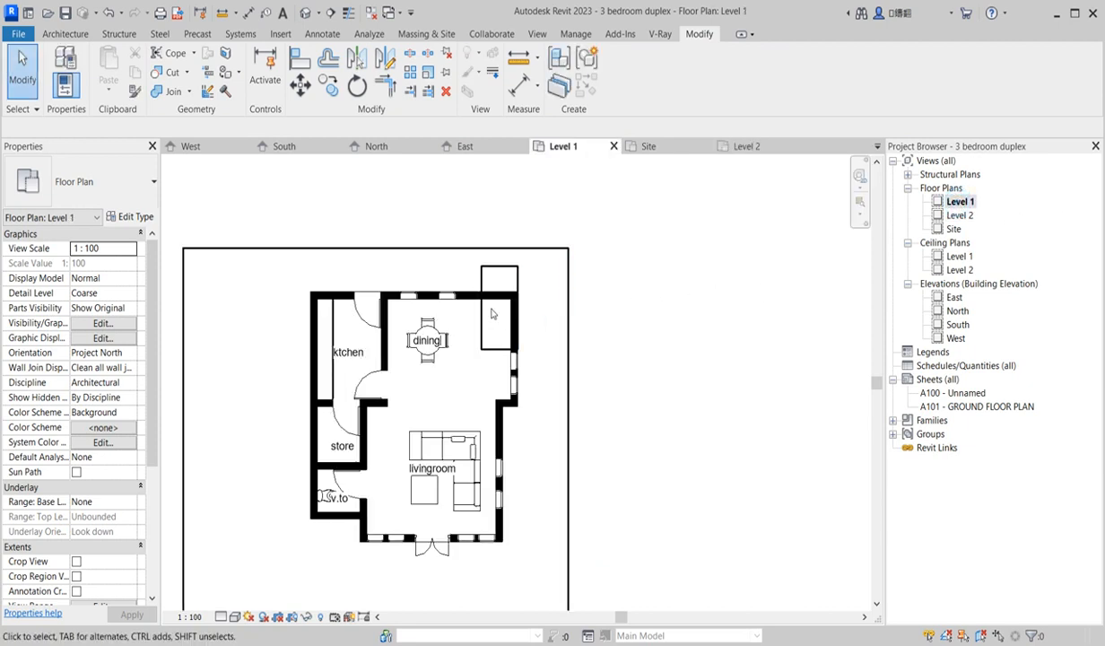
{"action": "left_click_drag", "start_coordinate": [470, 215], "coordinate": [525, 358]}
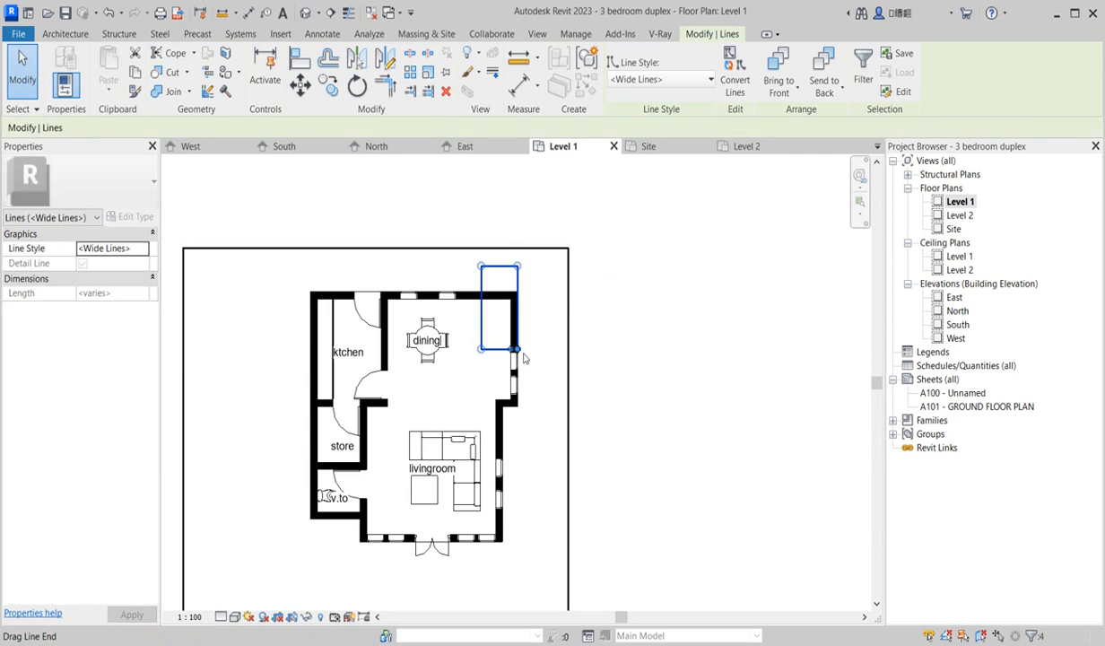
{"action": "key", "text": "Delete"}
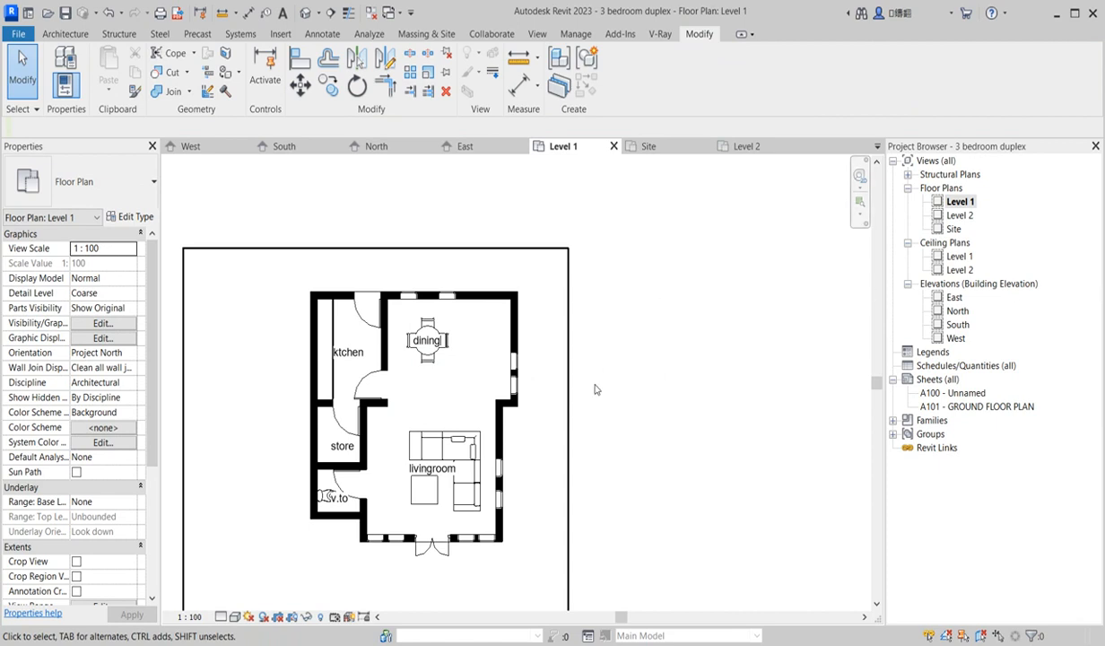
Step: Start a sketched stair run on Level 1 and draw an 800 mm riser west from the dining room's east wall at the north window's edge
{"action": "left_click", "coordinate": [65, 33]}
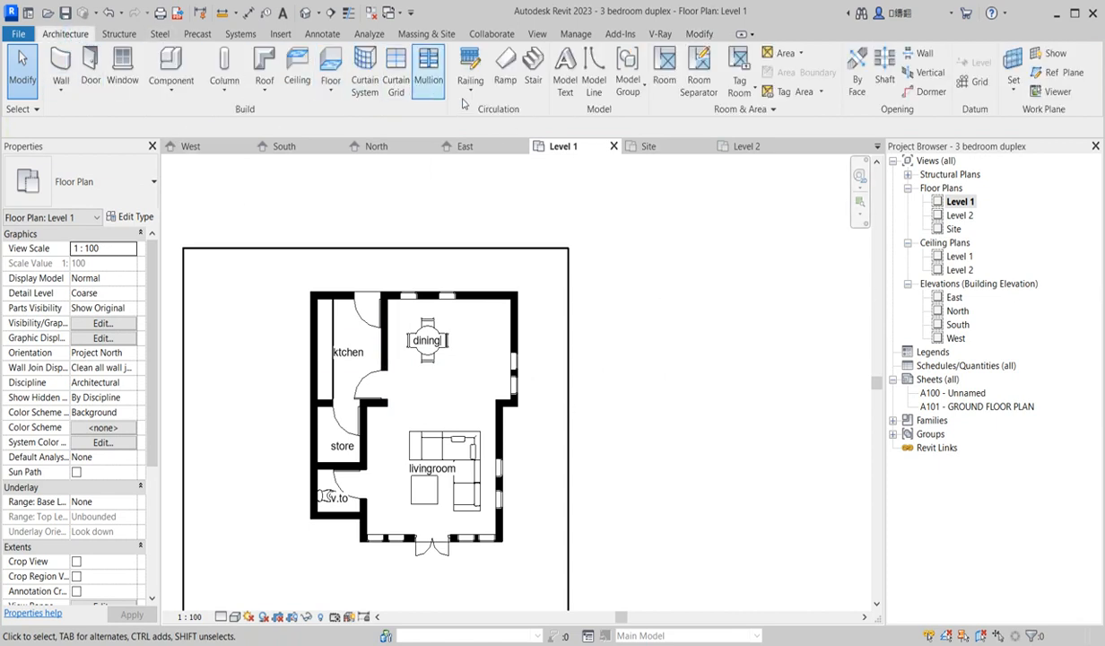
{"action": "left_click", "coordinate": [533, 80]}
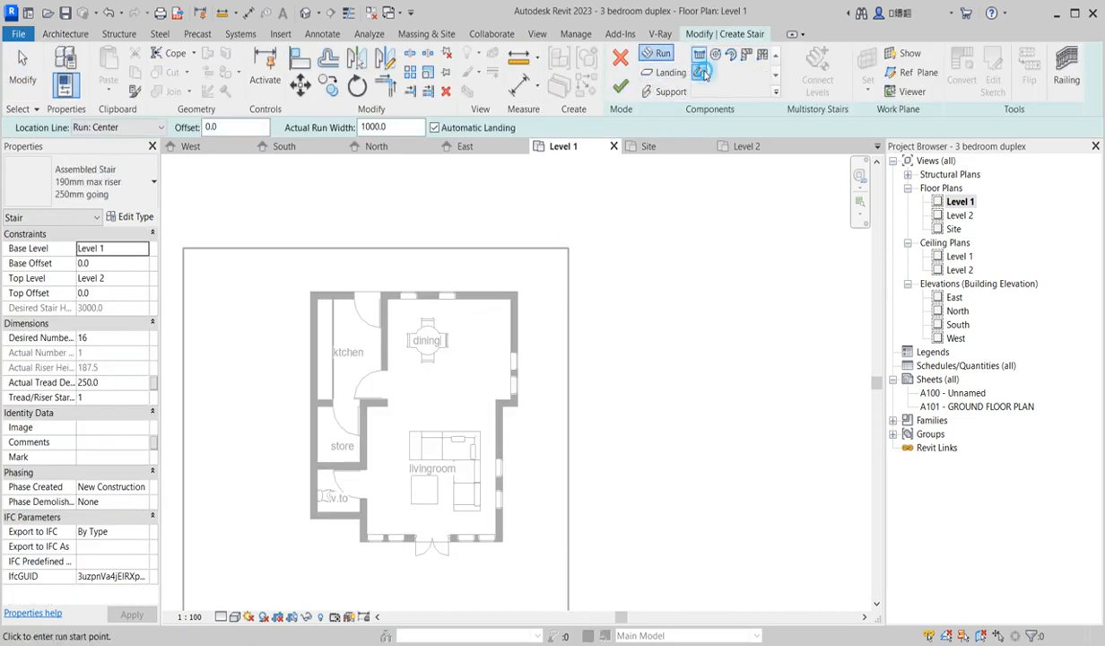
{"action": "left_click", "coordinate": [701, 71]}
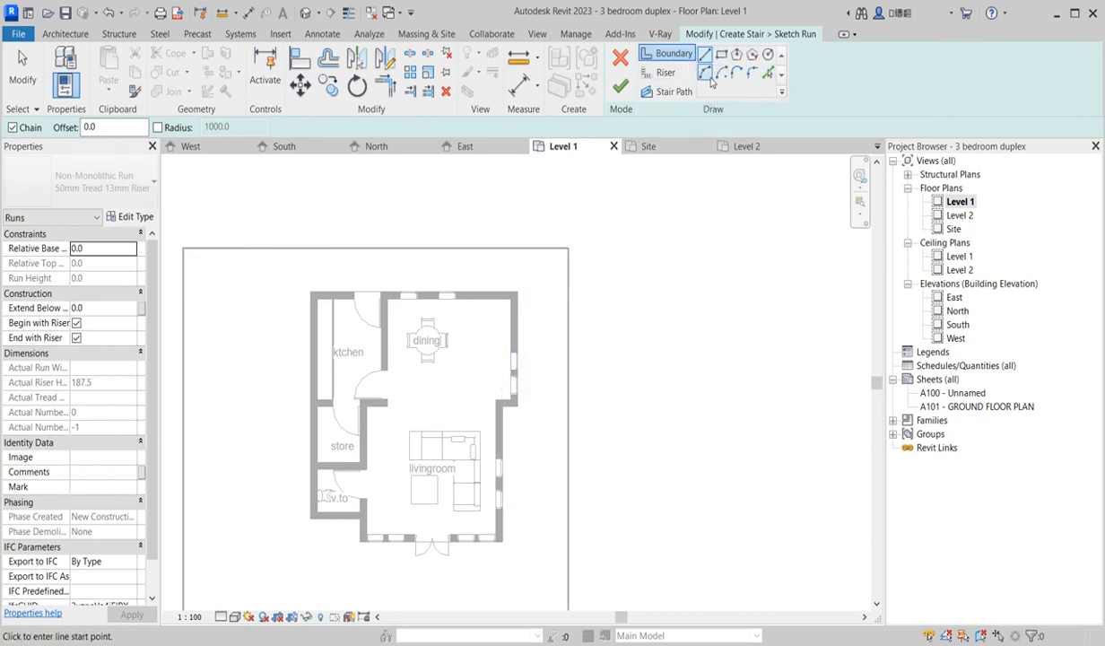
{"action": "left_click", "coordinate": [662, 76]}
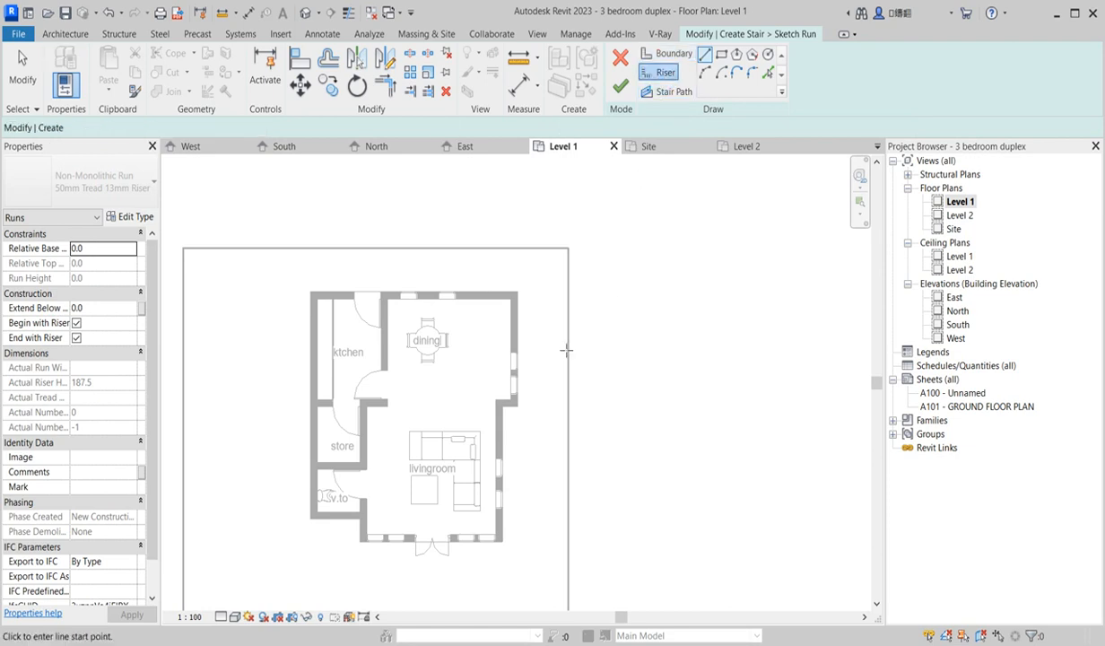
{"action": "scroll", "coordinate": [518, 358], "scroll_direction": "up", "scroll_amount": 5}
{"action": "scroll", "coordinate": [522, 359], "scroll_direction": "down", "scroll_amount": 3}
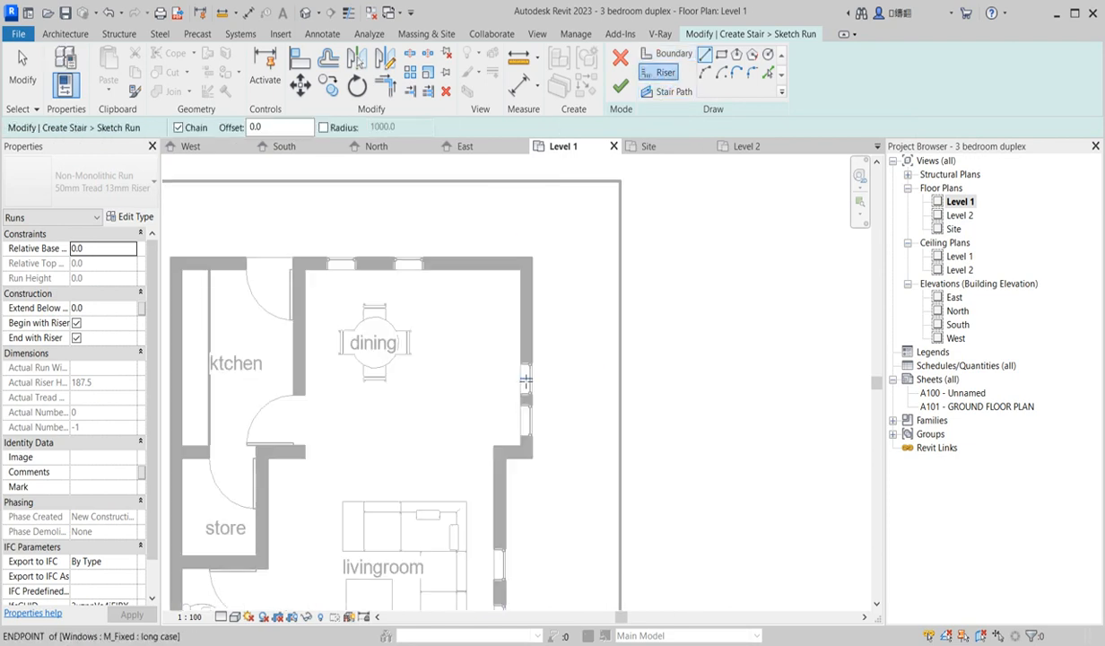
{"action": "scroll", "coordinate": [520, 379], "scroll_direction": "up", "scroll_amount": 2}
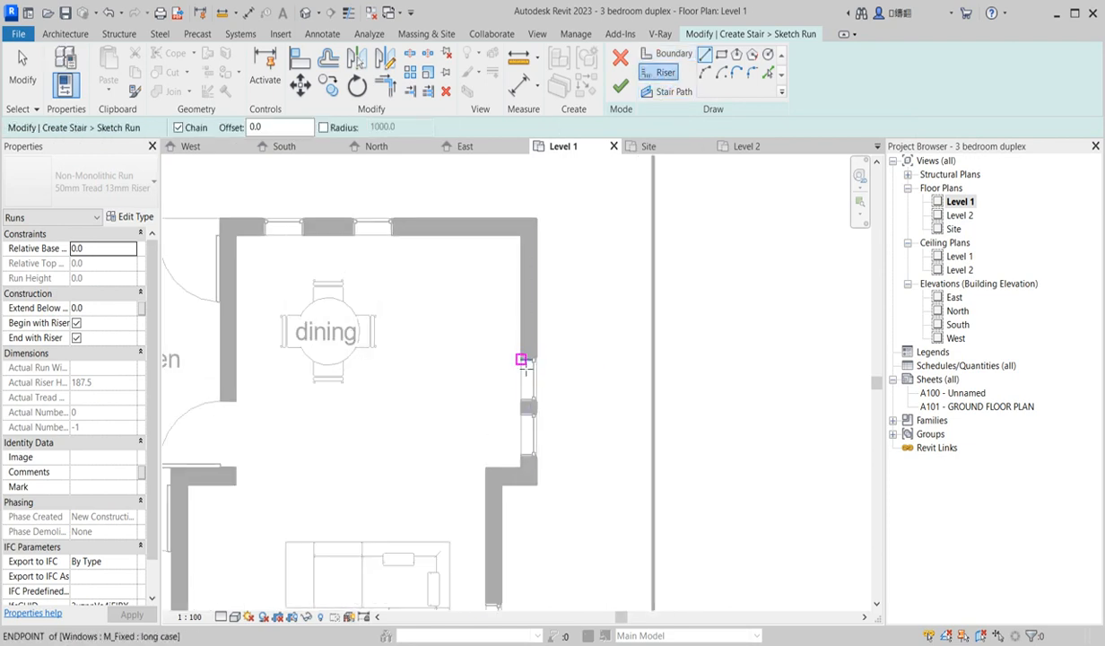
{"action": "left_click", "coordinate": [521, 360]}
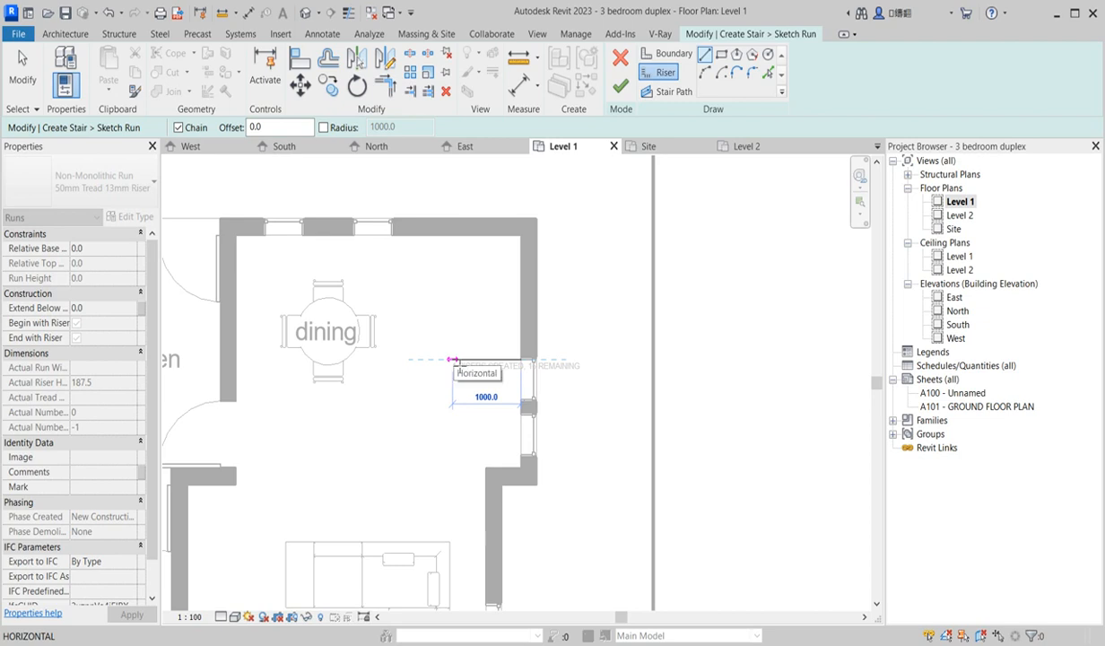
{"action": "type", "text": "800"}
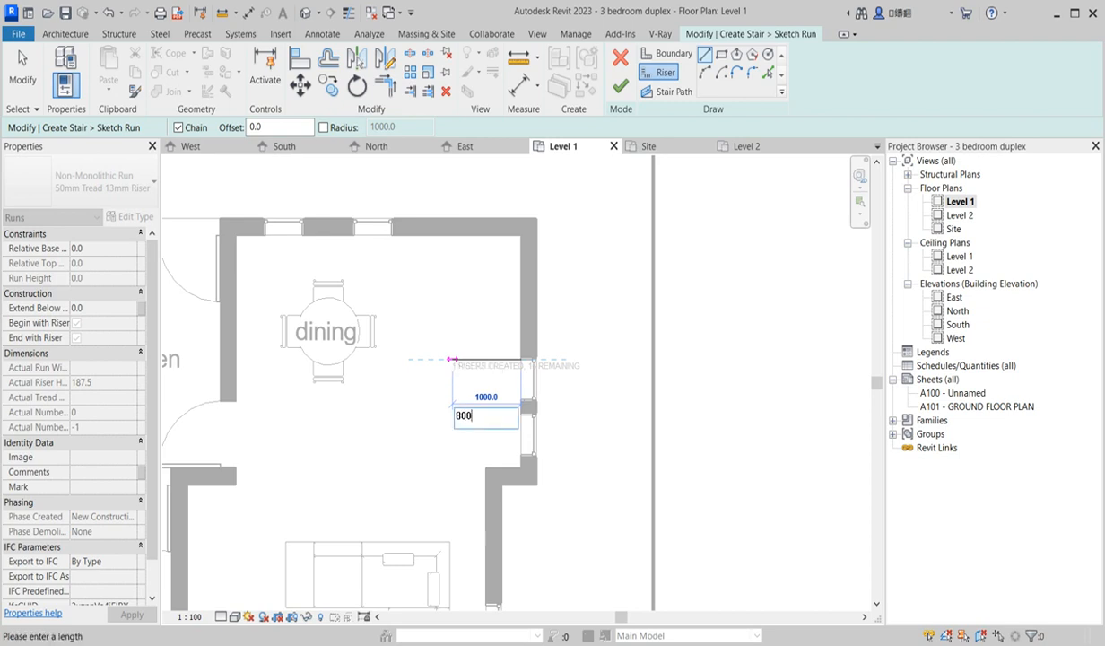
{"action": "key", "text": "Return"}
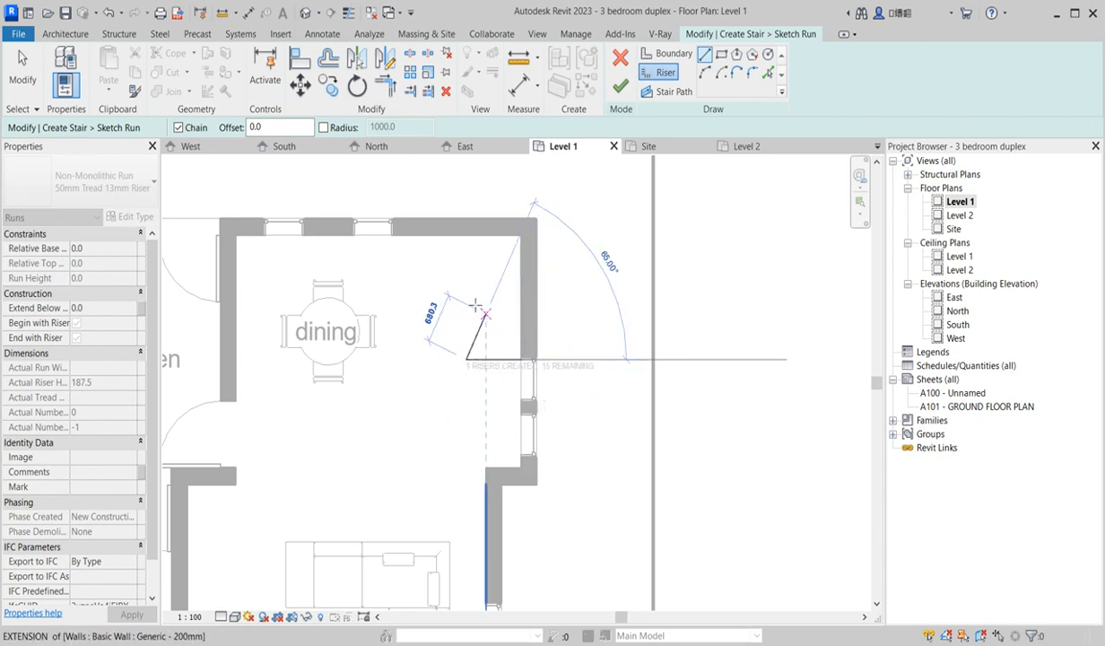
{"action": "key", "text": "Escape"}
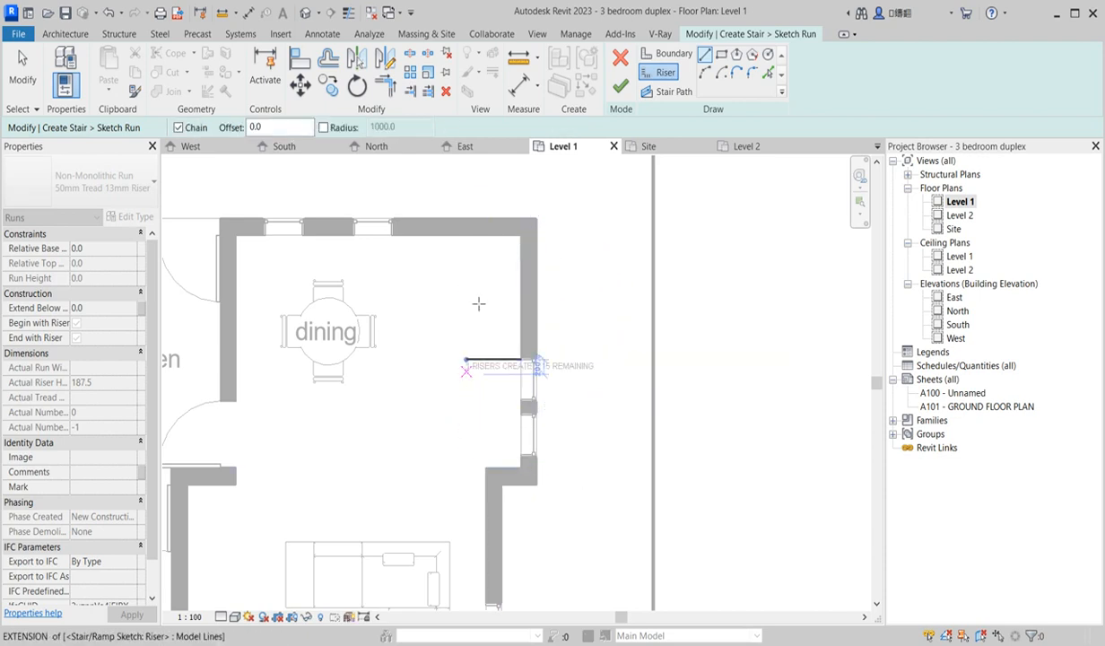
Step: Offset copies of the riser northward at 300 mm spacing until there are nine parallel risers
{"action": "scroll", "coordinate": [433, 353], "scroll_direction": "down", "scroll_amount": 3}
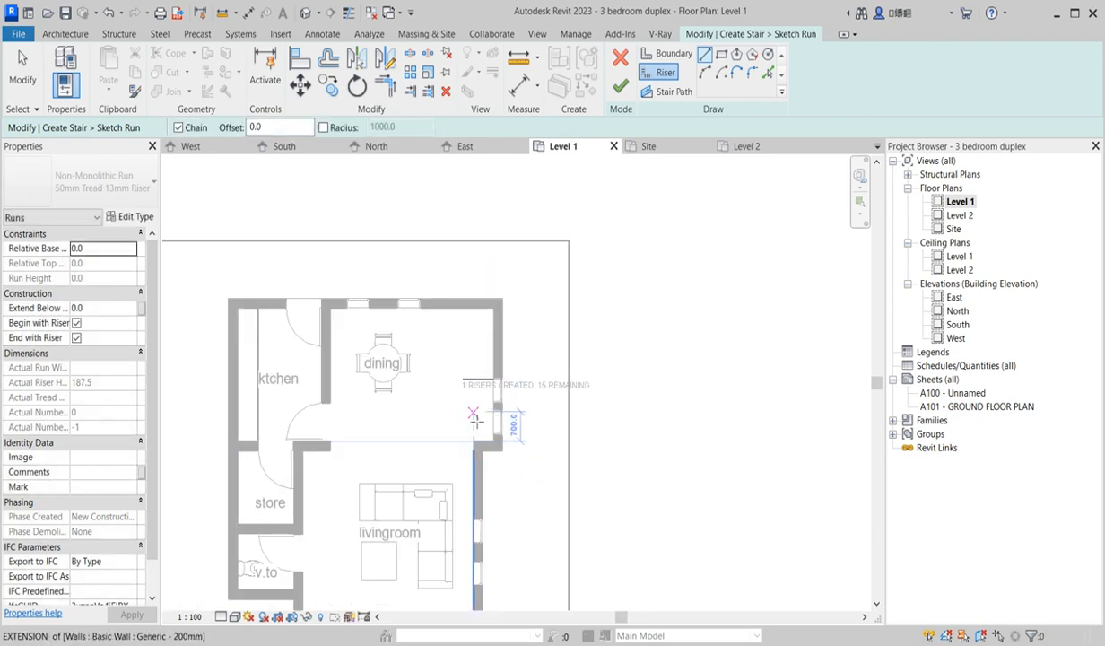
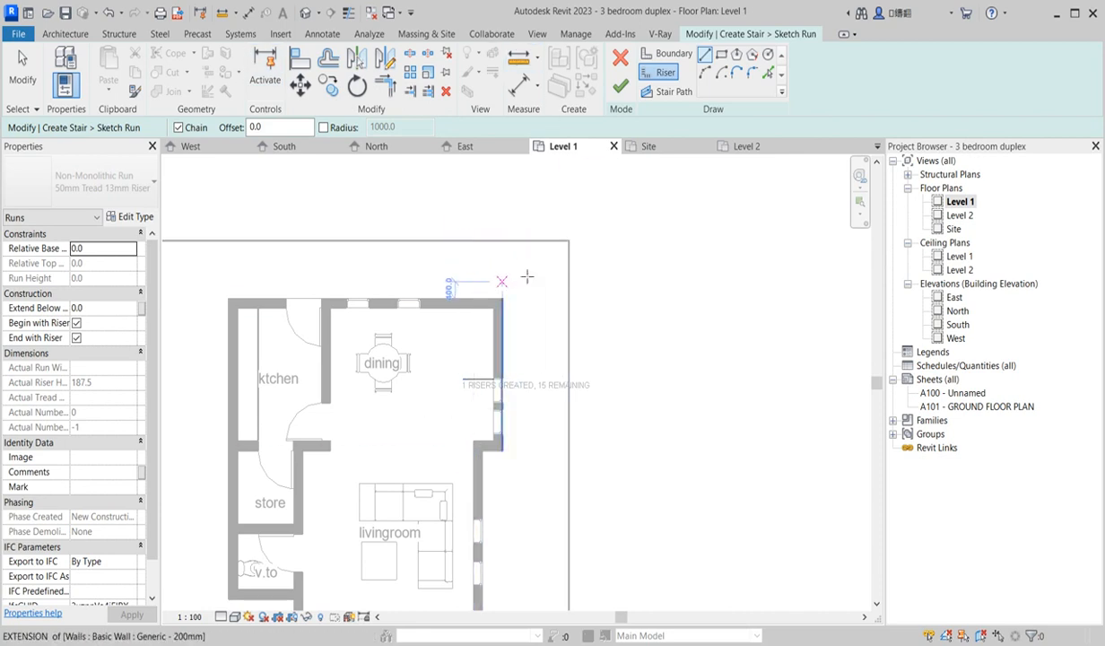
{"action": "left_click", "coordinate": [328, 61]}
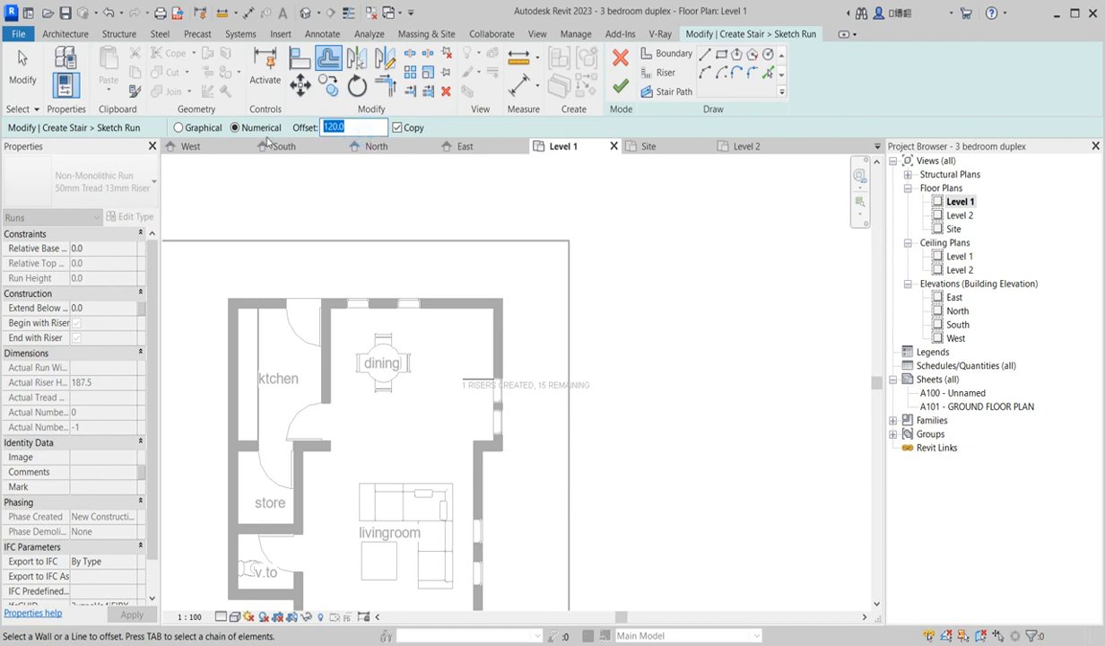
{"action": "left_click", "coordinate": [477, 356]}
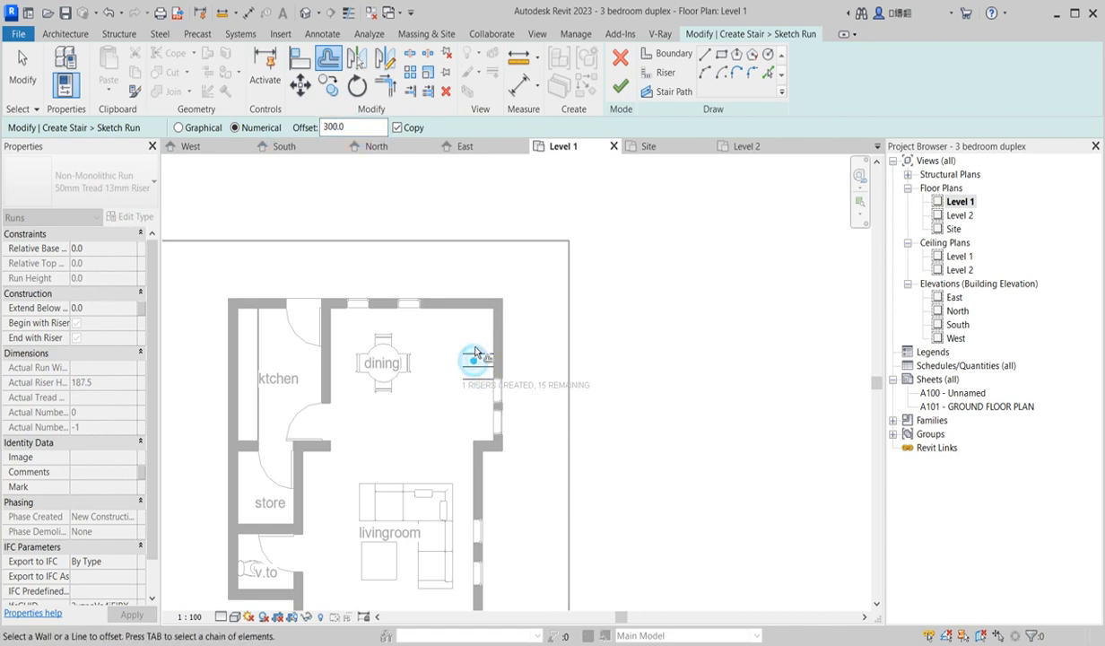
{"action": "left_click", "coordinate": [478, 341]}
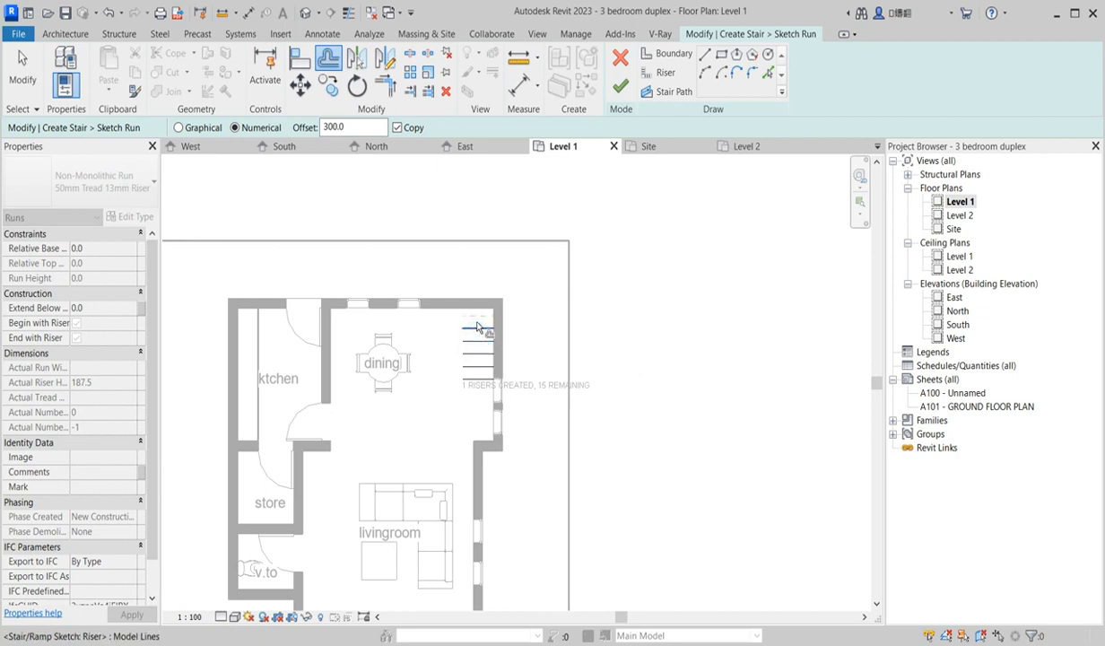
{"action": "left_click", "coordinate": [478, 314]}
{"action": "left_click", "coordinate": [478, 305]}
{"action": "left_click", "coordinate": [476, 286]}
Step: Draw the outer stair boundary about 2800 mm north along the east wall, about 2100 mm west, and back south level with the first riser
{"action": "left_click", "coordinate": [674, 56]}
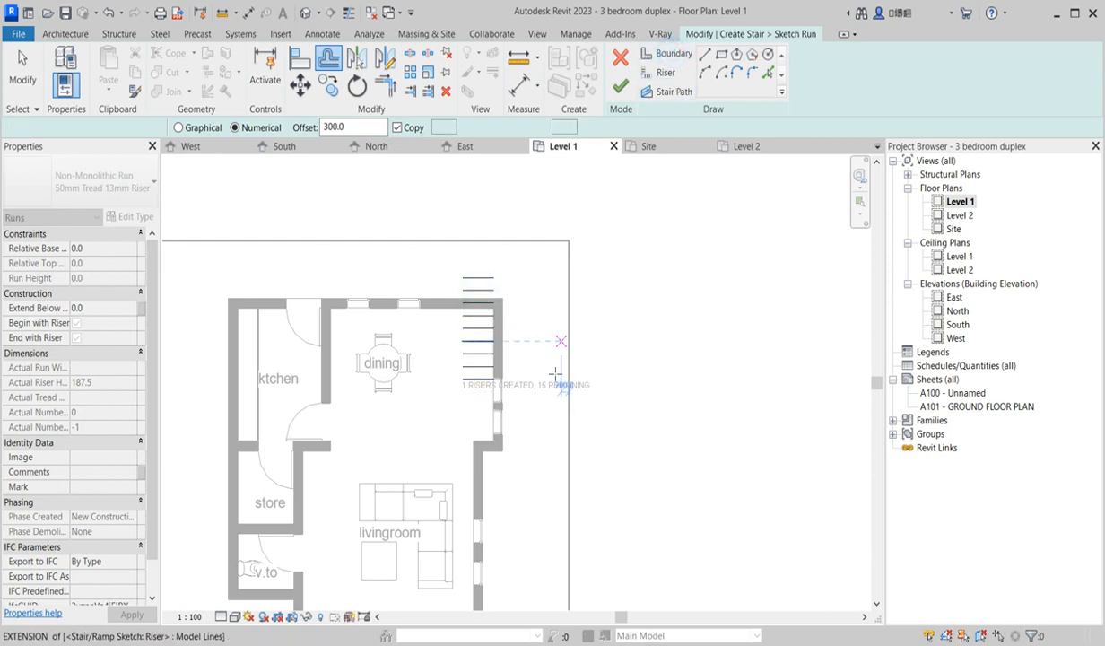
{"action": "left_click", "coordinate": [496, 377]}
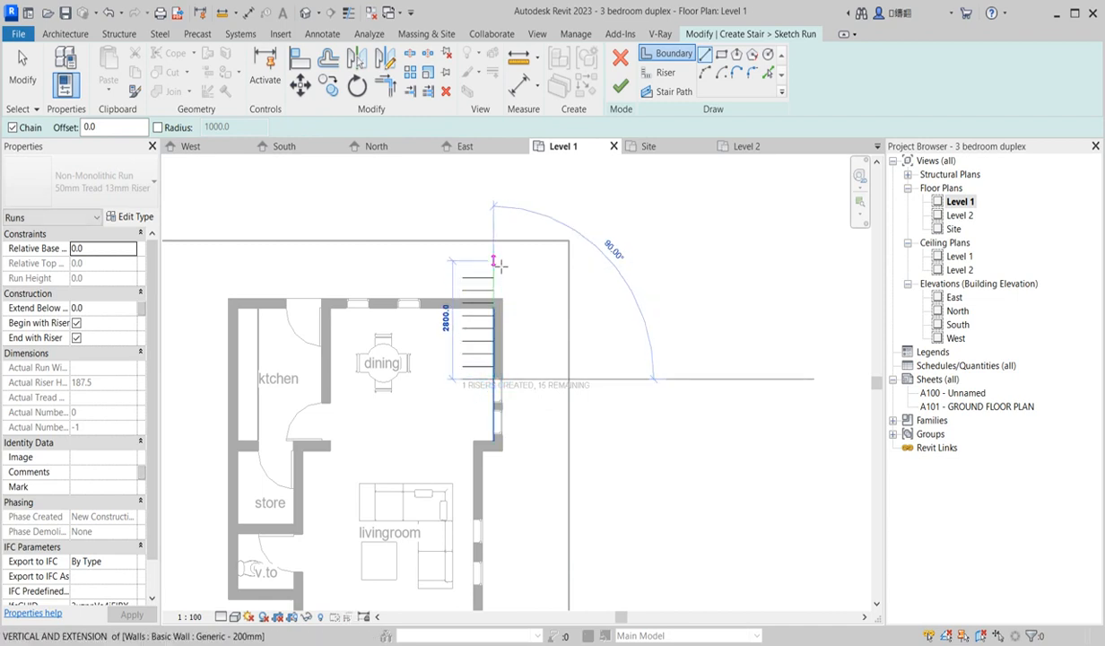
{"action": "left_click", "coordinate": [494, 261]}
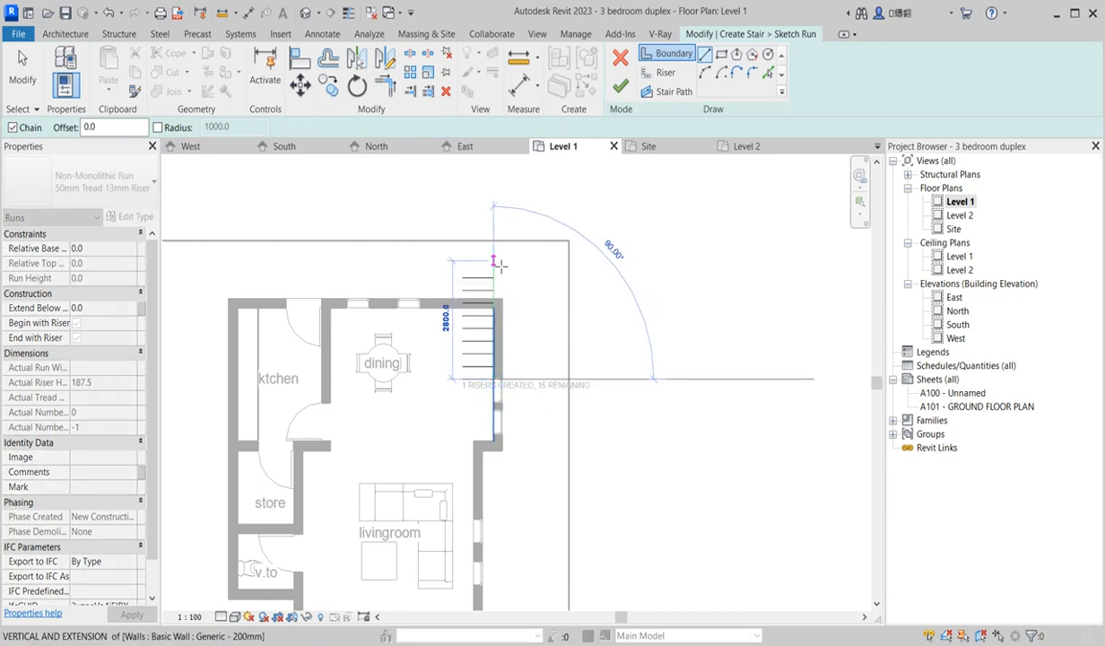
{"action": "left_click", "coordinate": [411, 261]}
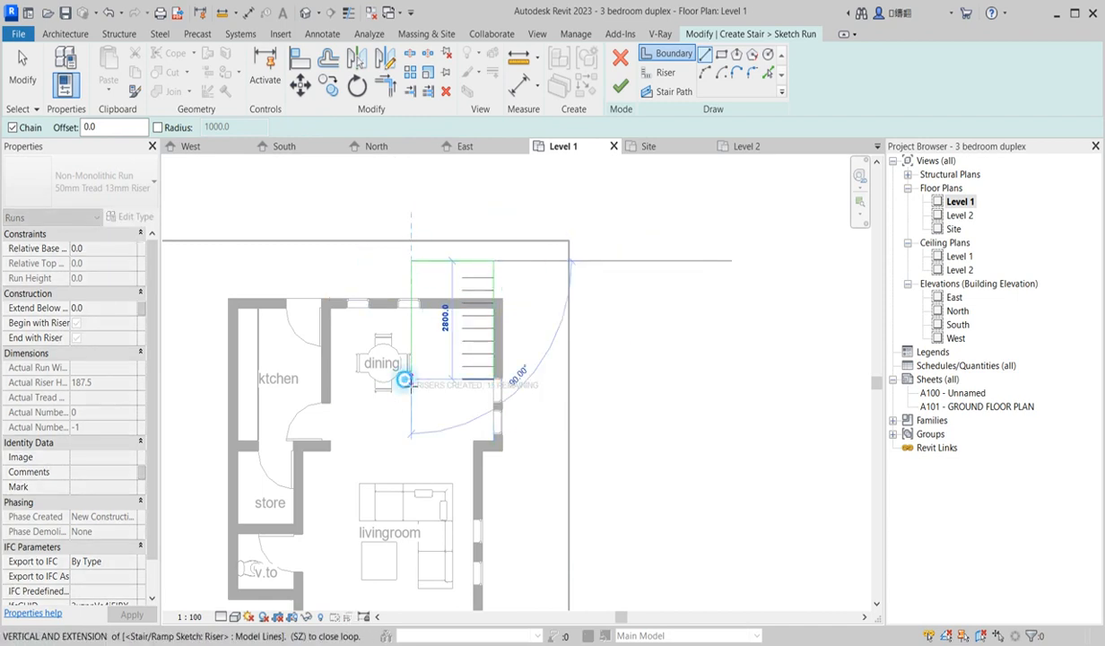
{"action": "left_click", "coordinate": [409, 379]}
{"action": "key", "text": "Escape"}
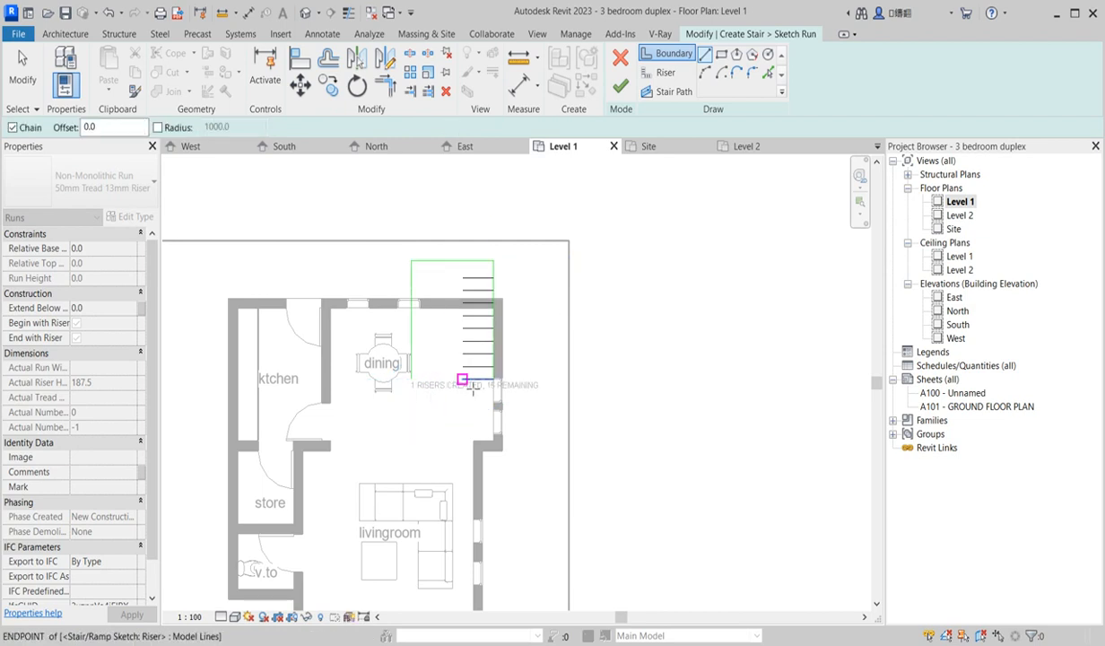
Step: Draw the inner boundary line along the risers' west ends, from the first riser to the northernmost one
{"action": "left_click", "coordinate": [463, 380]}
{"action": "left_click", "coordinate": [463, 279]}
{"action": "key", "text": "Escape"}
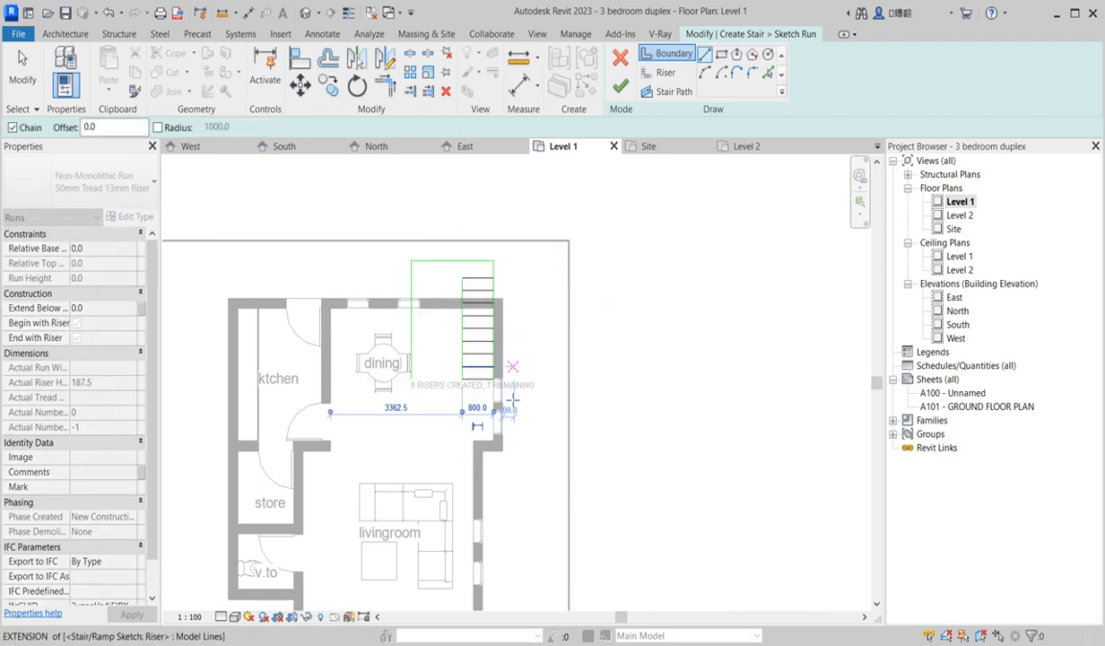
{"action": "scroll", "coordinate": [438, 429], "scroll_direction": "up", "scroll_amount": 2}
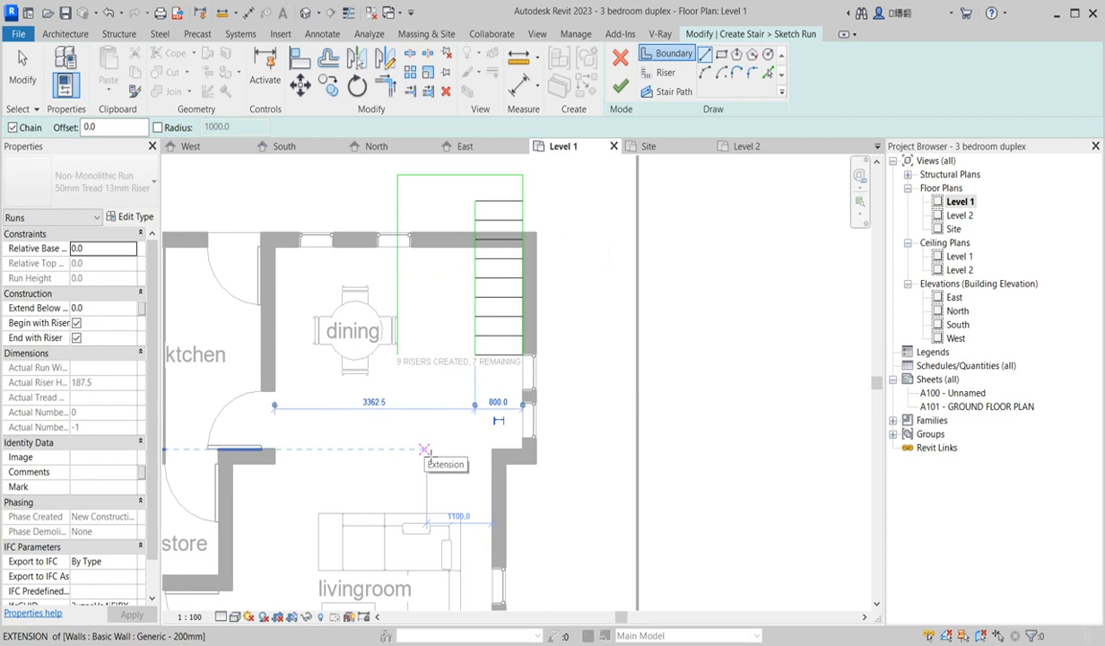
{"action": "scroll", "coordinate": [508, 404], "scroll_direction": "down", "scroll_amount": 3}
{"action": "scroll", "coordinate": [476, 434], "scroll_direction": "up", "scroll_amount": 2}
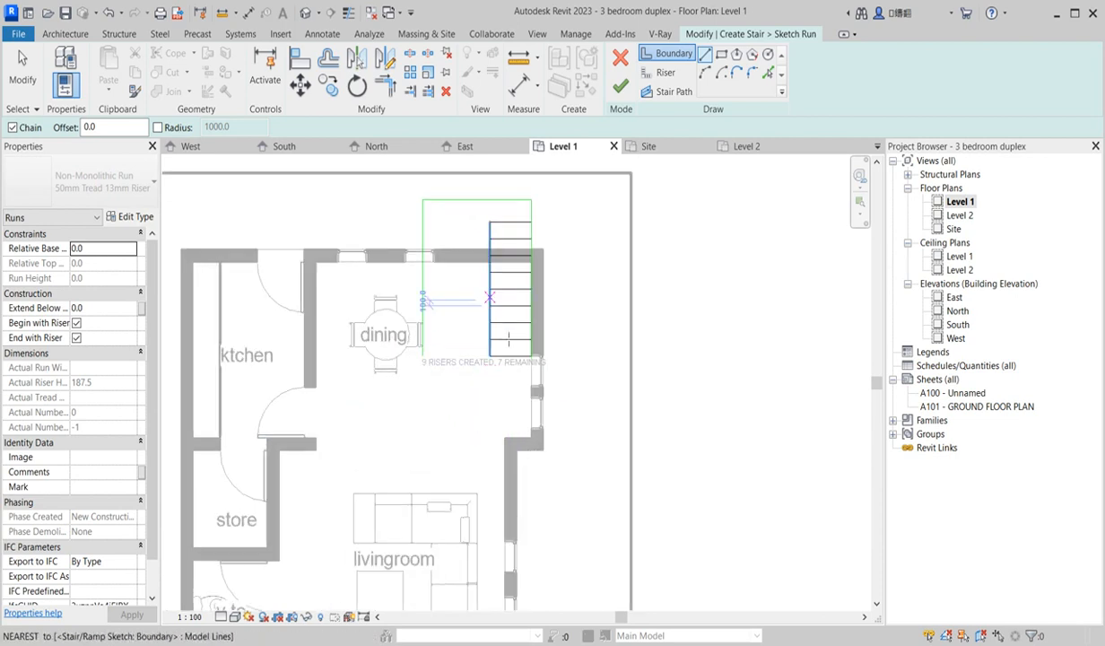
{"action": "scroll", "coordinate": [500, 390], "scroll_direction": "up", "scroll_amount": 2}
{"action": "right_click", "coordinate": [443, 394]}
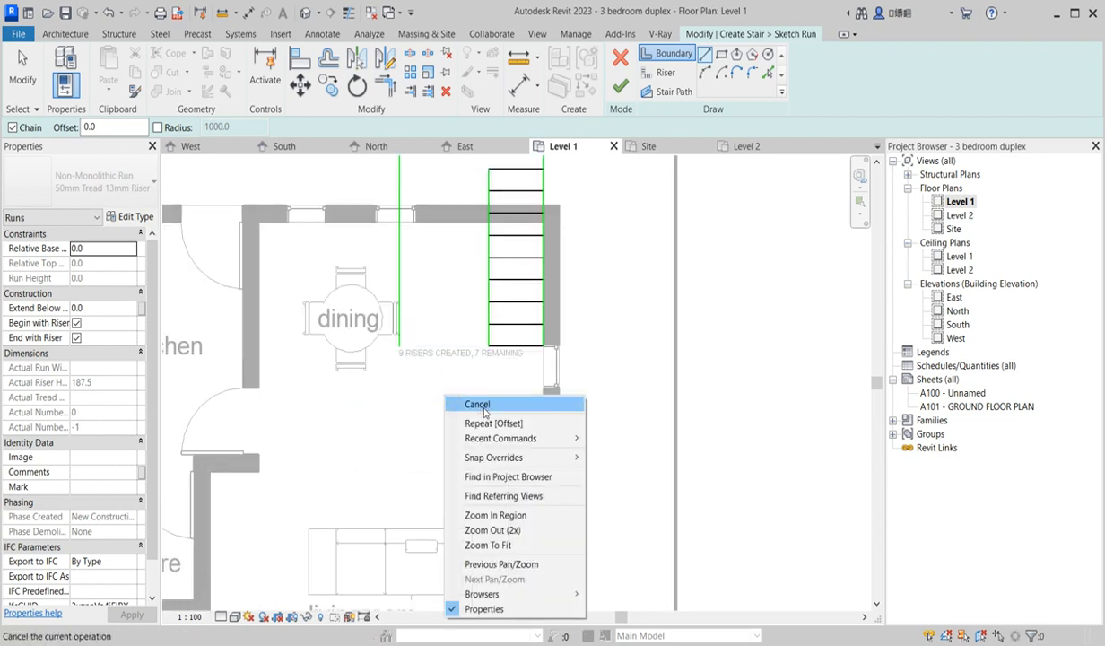
{"action": "left_click", "coordinate": [484, 412]}
Step: Copy the inner boundary line along the risers' west ends 10 mm to the west
{"action": "scroll", "coordinate": [446, 398], "scroll_direction": "down", "scroll_amount": 2}
{"action": "scroll", "coordinate": [476, 328], "scroll_direction": "up", "scroll_amount": 4}
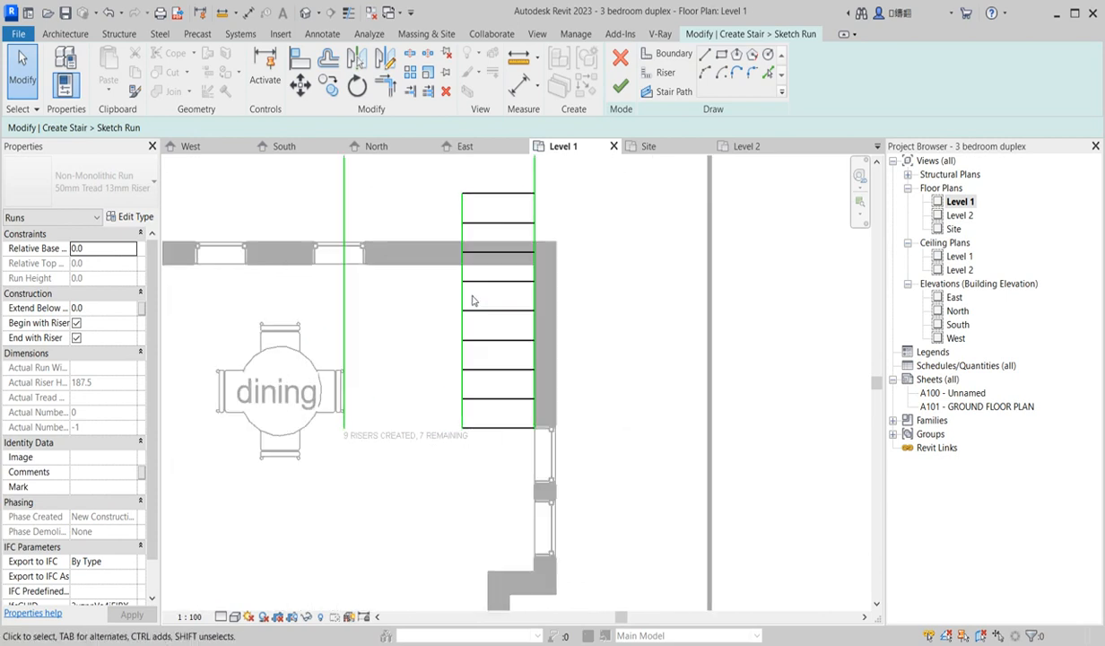
{"action": "left_click", "coordinate": [462, 304]}
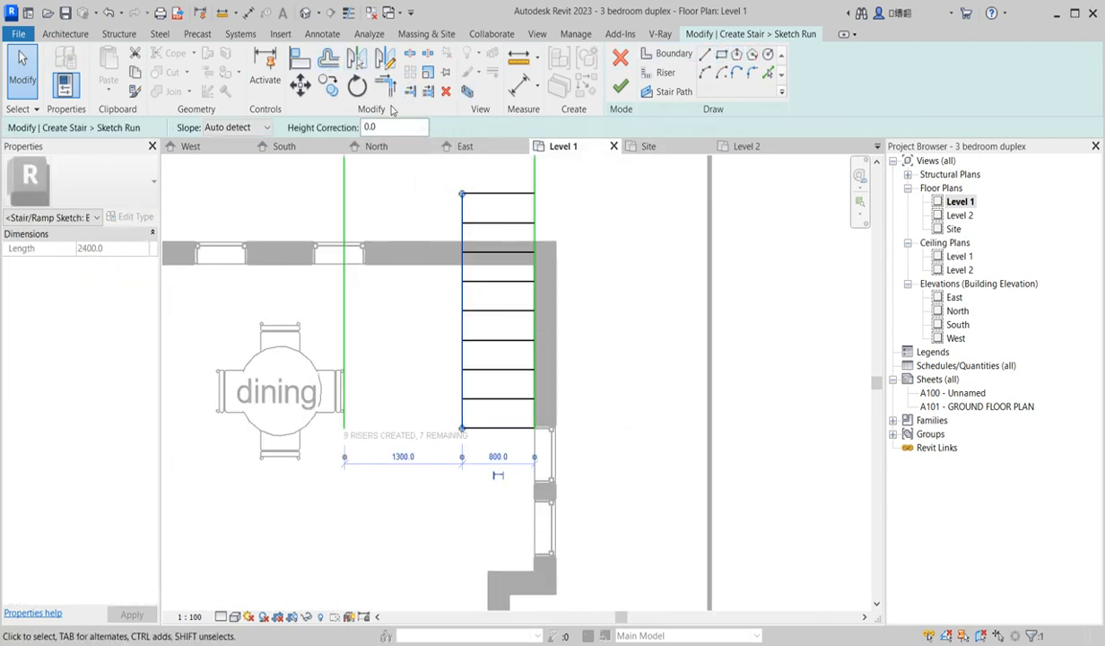
{"action": "left_click", "coordinate": [329, 86]}
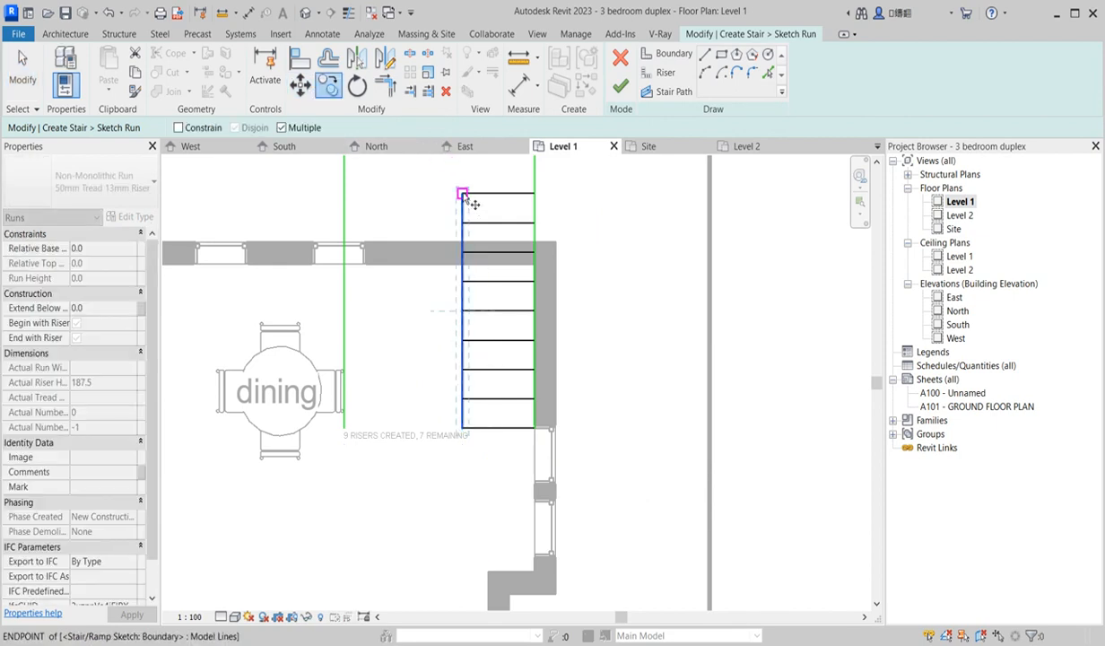
{"action": "left_click", "coordinate": [462, 194]}
{"action": "type", "text": "1"}
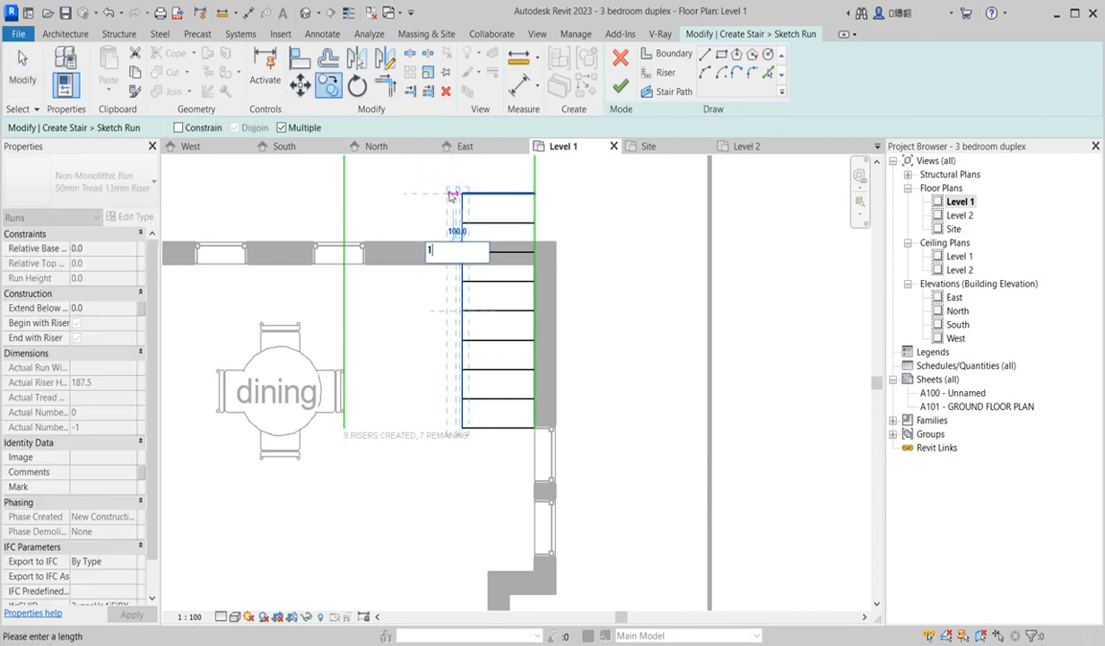
{"action": "type", "text": "0"}
{"action": "key", "text": "Return"}
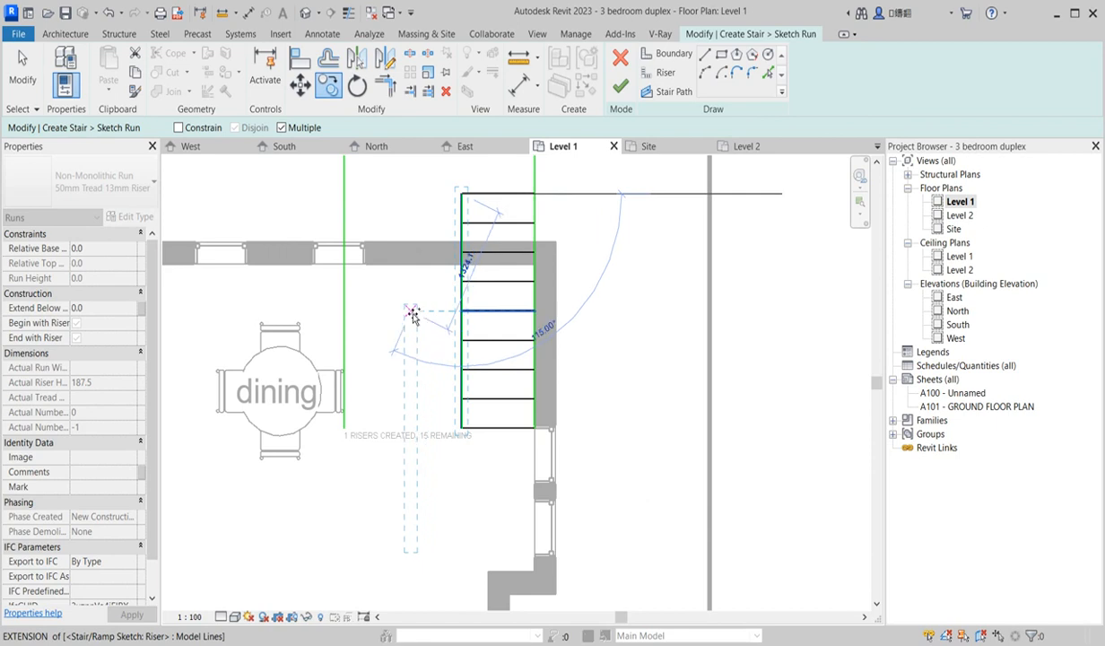
{"action": "scroll", "coordinate": [466, 249], "scroll_direction": "up", "scroll_amount": 5}
{"action": "key", "text": "Escape"}
Step: Display the stair sketch with thin lines to separate the two inner boundary lines at their north ends
{"action": "left_click", "coordinate": [455, 321]}
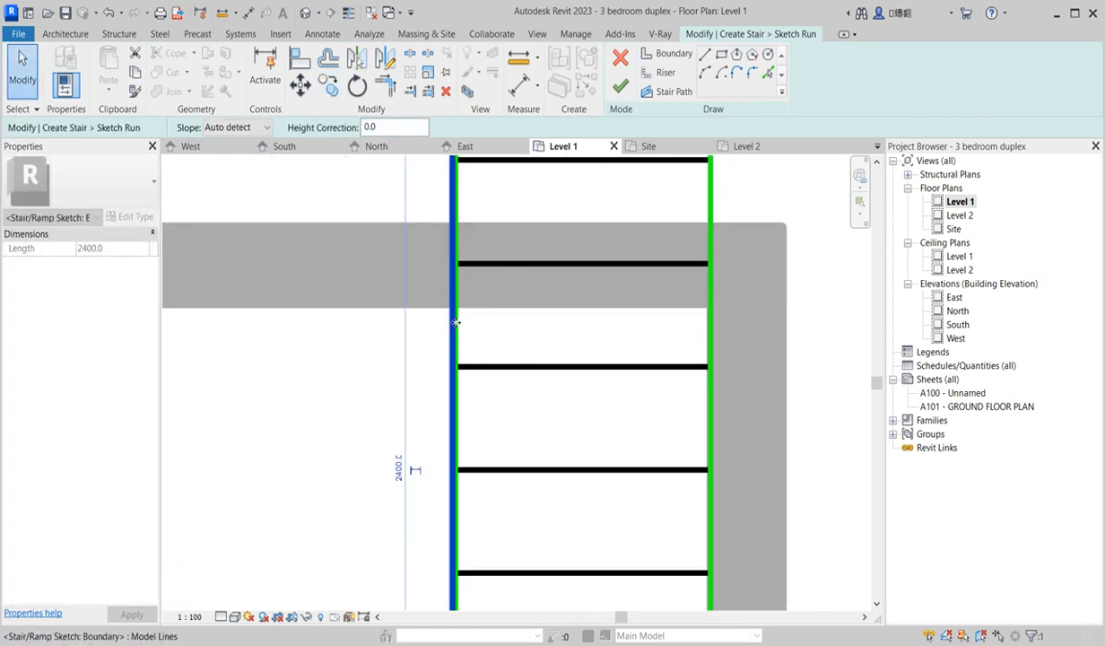
{"action": "scroll", "coordinate": [455, 321], "scroll_direction": "down", "scroll_amount": 4}
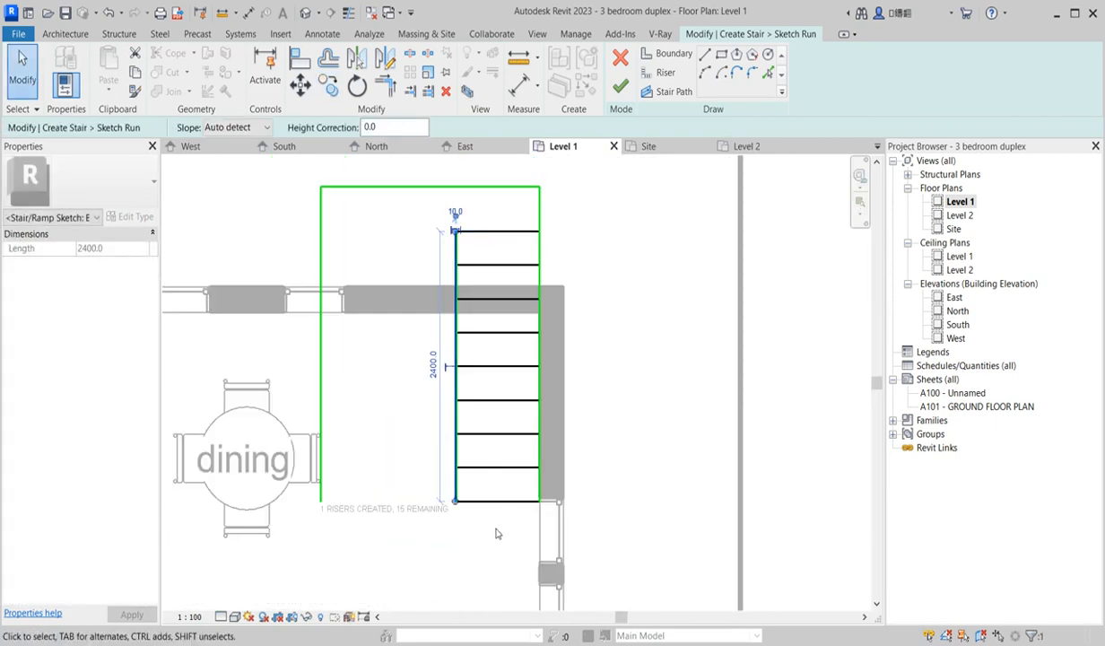
{"action": "left_click_drag", "start_coordinate": [498, 515], "coordinate": [481, 225]}
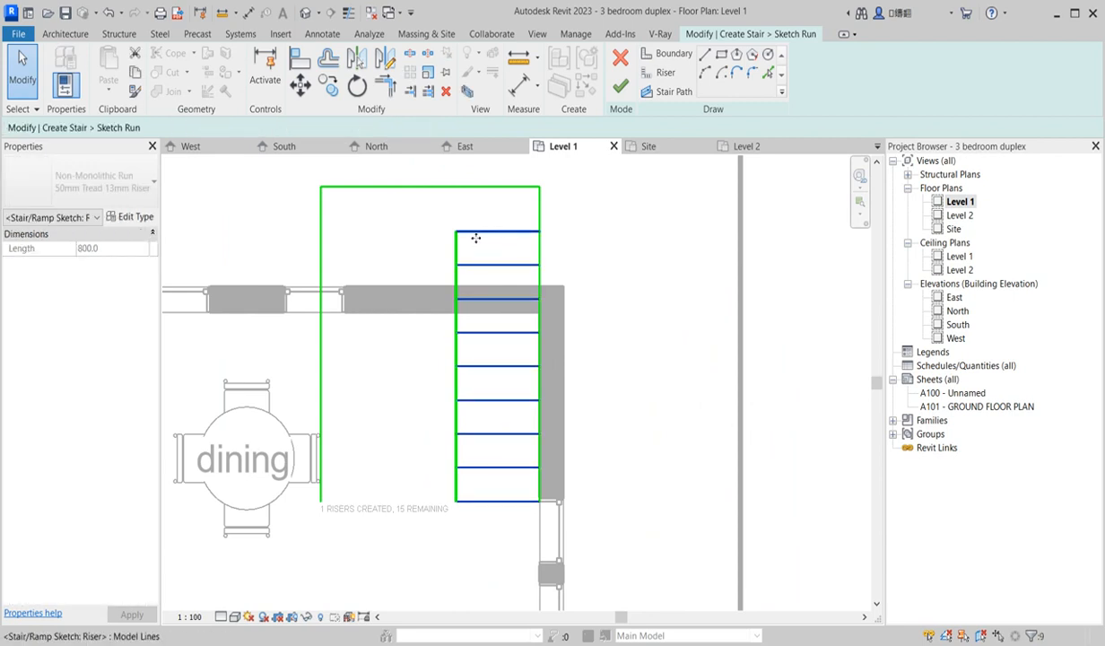
{"action": "scroll", "coordinate": [465, 228], "scroll_direction": "up", "scroll_amount": 5}
{"action": "scroll", "coordinate": [458, 225], "scroll_direction": "up", "scroll_amount": 5}
{"action": "left_click", "coordinate": [450, 369]}
{"action": "scroll", "coordinate": [338, 274], "scroll_direction": "up", "scroll_amount": 2}
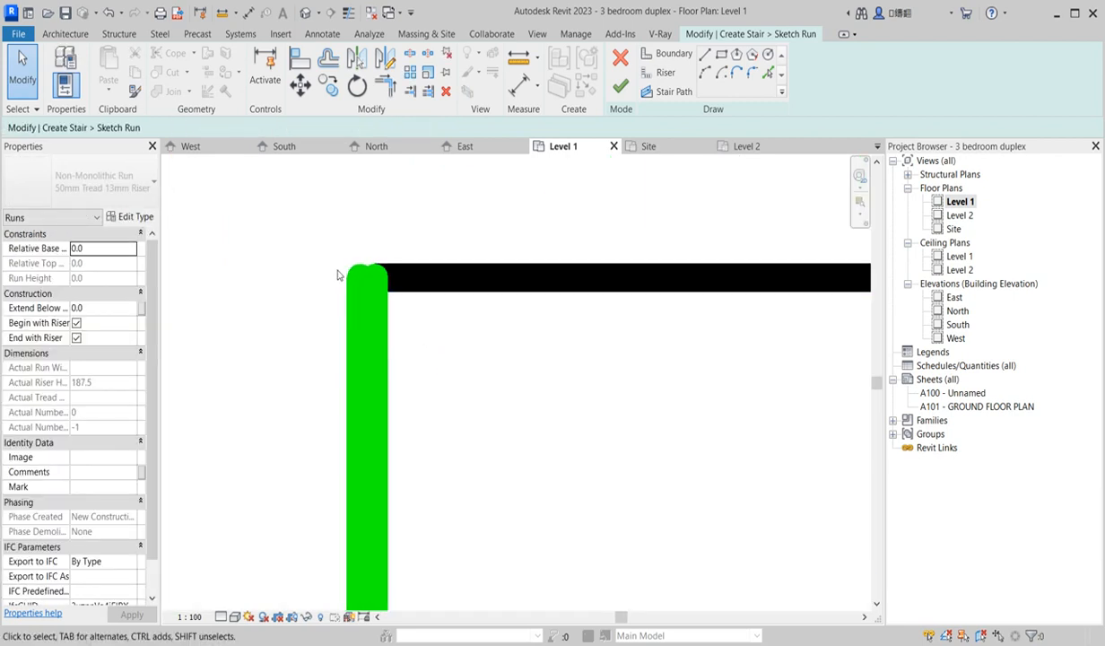
{"action": "left_click", "coordinate": [349, 13]}
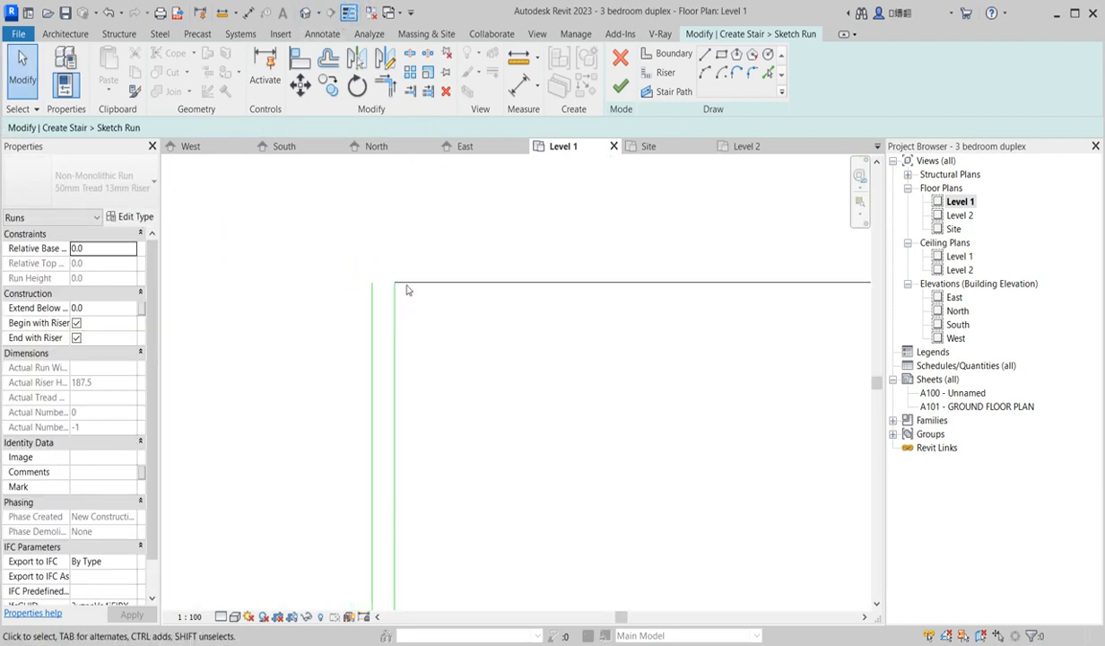
Step: Draw a short boundary line joining the north ends of the two parallel inner boundary lines
{"action": "left_click", "coordinate": [394, 310]}
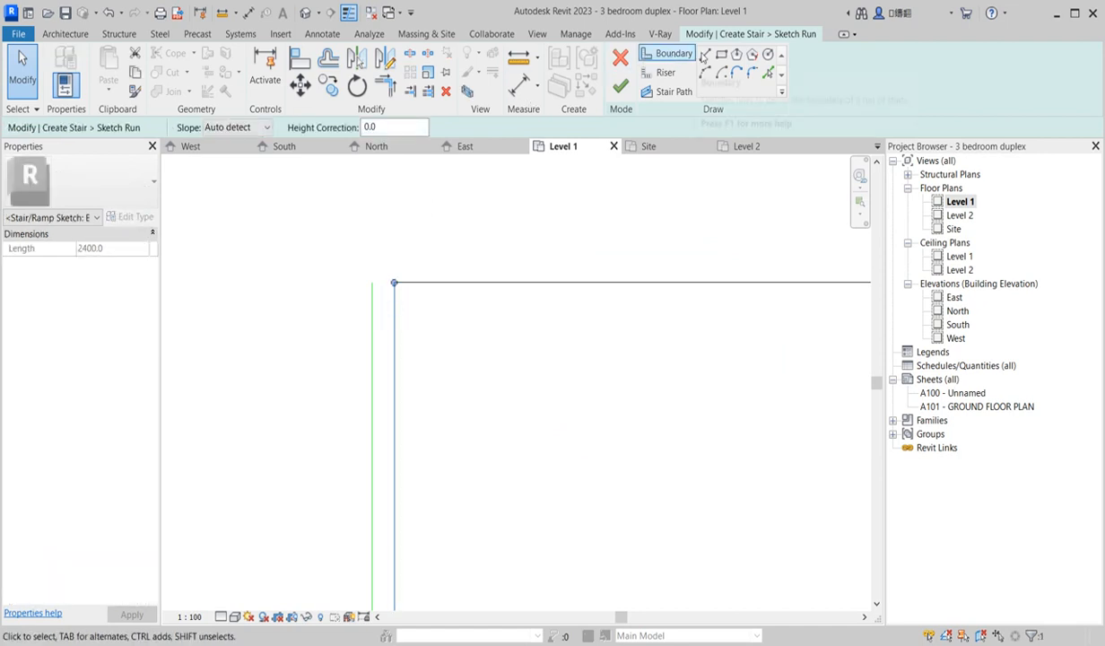
{"action": "left_click", "coordinate": [669, 54]}
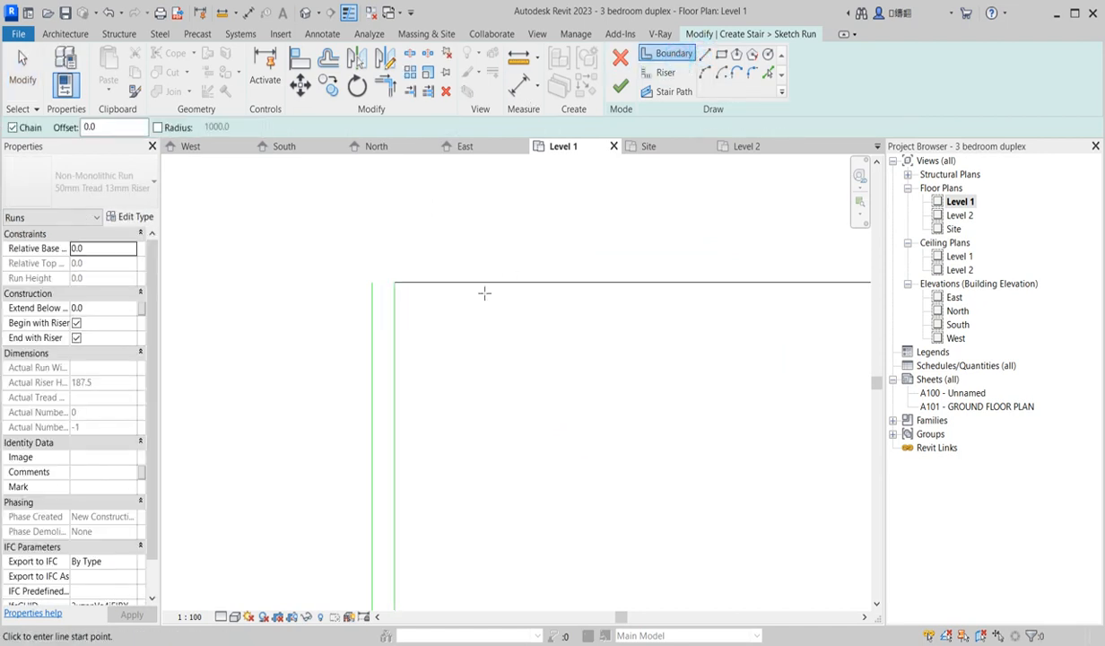
{"action": "left_click", "coordinate": [396, 291]}
{"action": "left_click", "coordinate": [371, 284]}
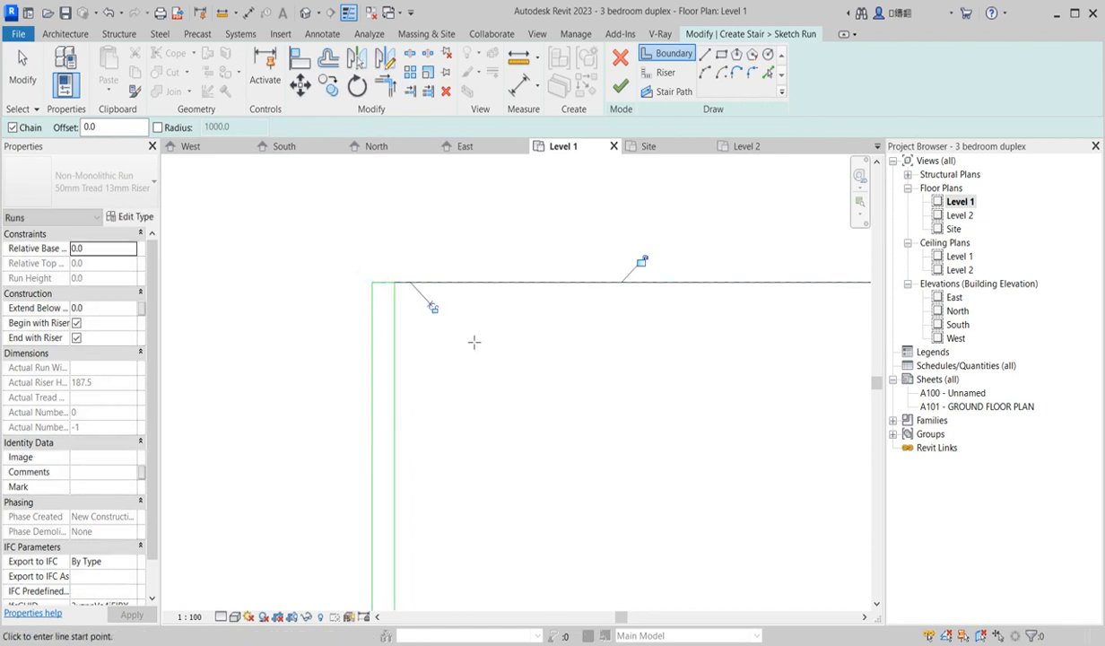
{"action": "key", "text": "Escape"}
Step: Mirror a copy of the nine risers to the west about a vertical axis midway between the two inner boundary lines
{"action": "scroll", "coordinate": [494, 415], "scroll_direction": "down", "scroll_amount": 3}
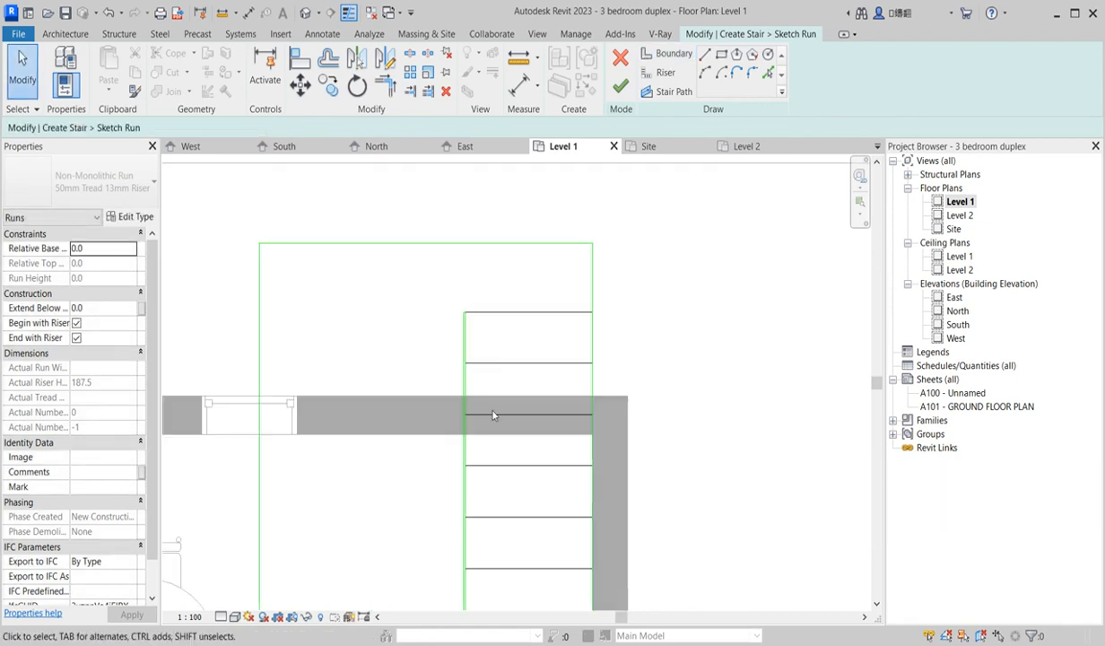
{"action": "left_click_drag", "start_coordinate": [526, 562], "coordinate": [506, 326]}
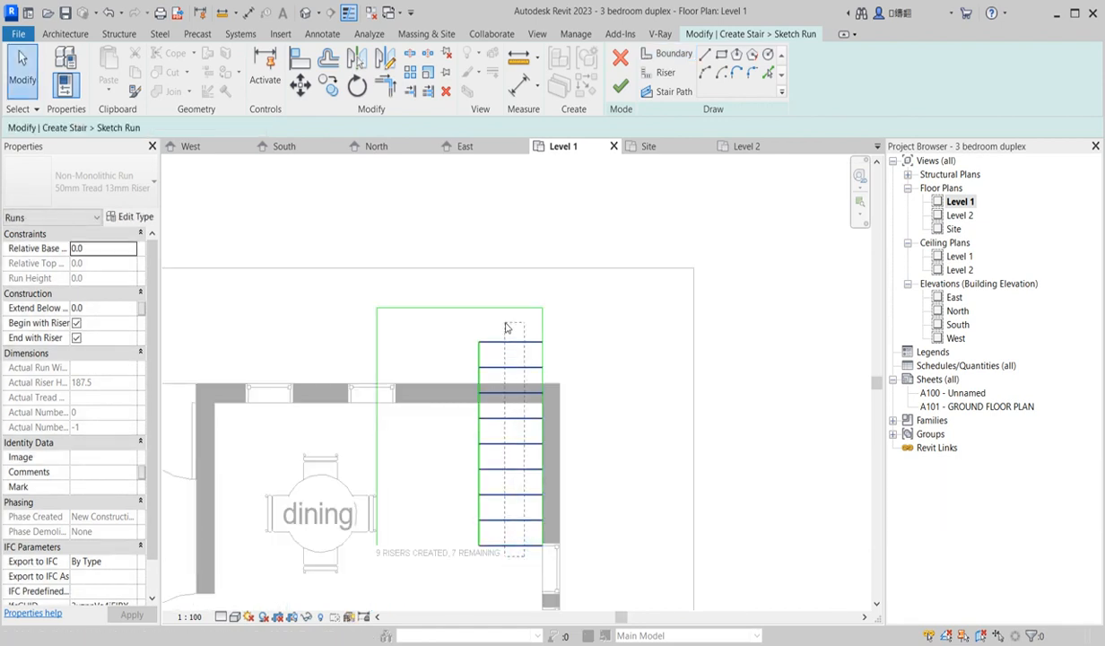
{"action": "left_click", "coordinate": [385, 57]}
{"action": "scroll", "coordinate": [493, 329], "scroll_direction": "up", "scroll_amount": 6}
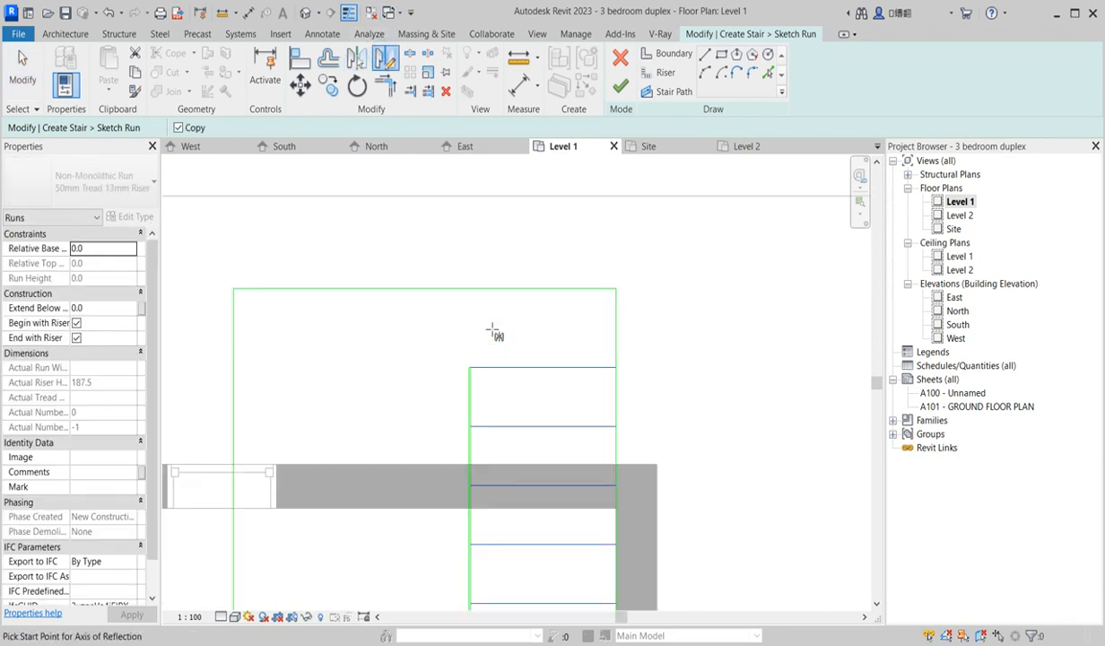
{"action": "left_click", "coordinate": [434, 328]}
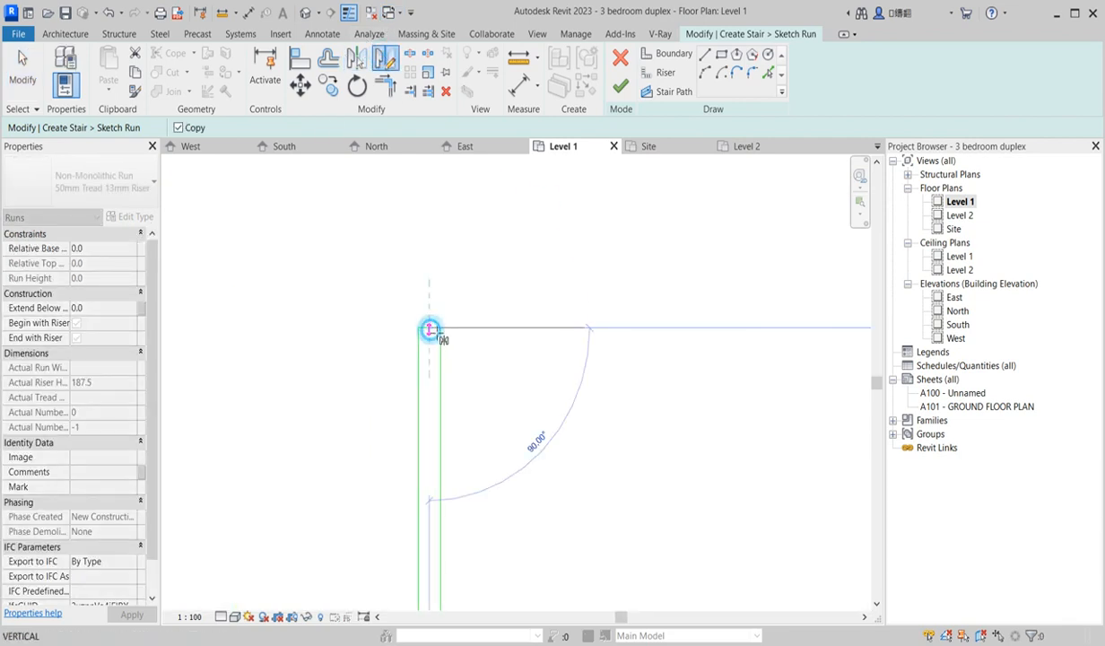
{"action": "left_click", "coordinate": [438, 301]}
{"action": "scroll", "coordinate": [521, 269], "scroll_direction": "down", "scroll_amount": 3}
{"action": "scroll", "coordinate": [520, 273], "scroll_direction": "down", "scroll_amount": 2}
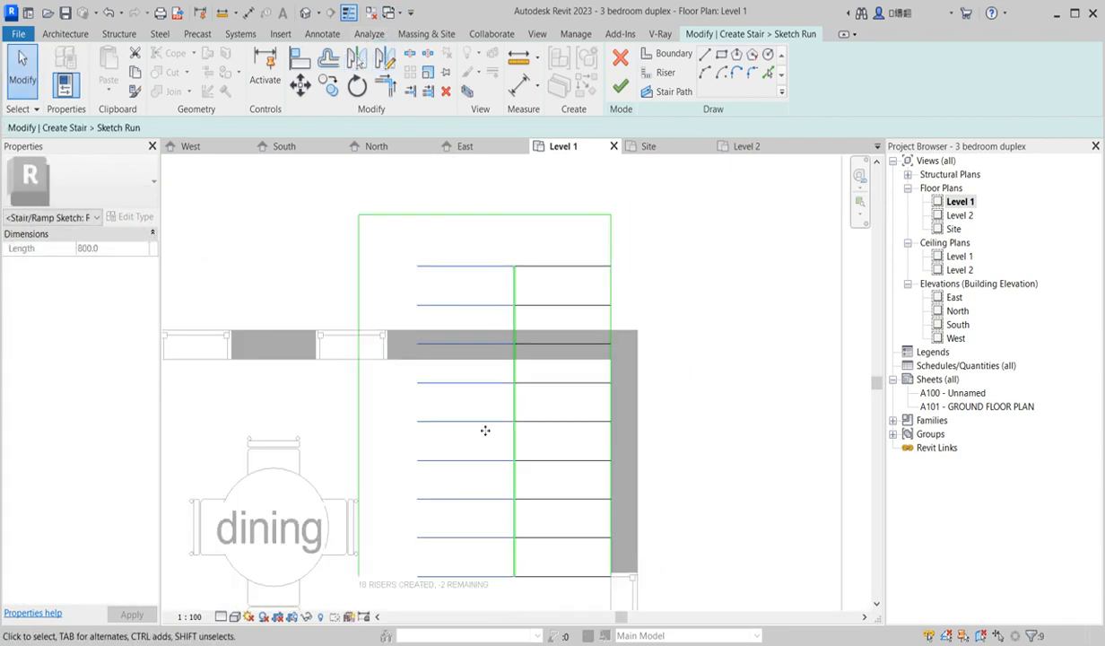
Step: Move the west outer boundary line east onto the west ends of the mirrored risers
{"action": "left_click", "coordinate": [358, 270]}
{"action": "left_click", "coordinate": [297, 93]}
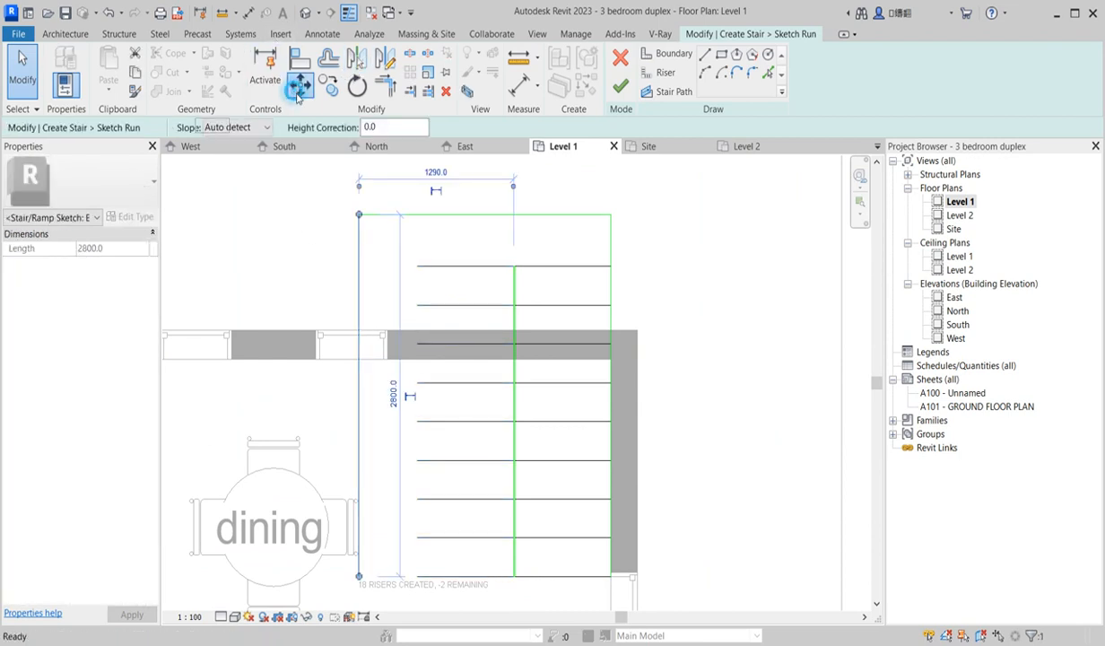
{"action": "scroll", "coordinate": [364, 579], "scroll_direction": "up", "scroll_amount": 2}
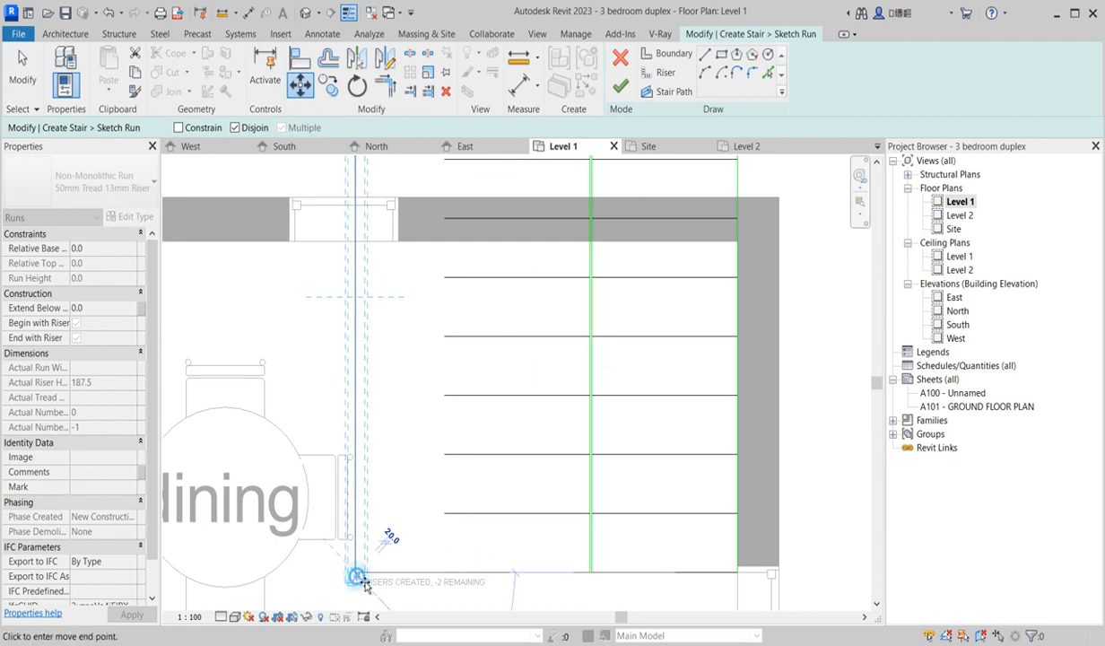
{"action": "left_click", "coordinate": [444, 504]}
{"action": "scroll", "coordinate": [432, 512], "scroll_direction": "down", "scroll_amount": 1}
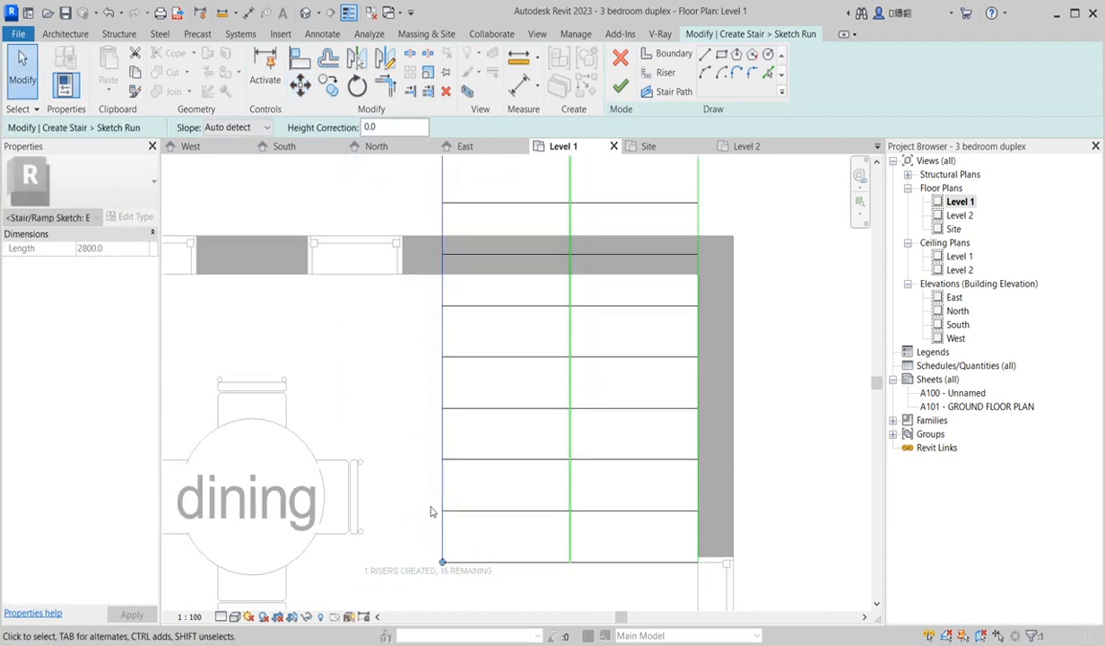
{"action": "scroll", "coordinate": [431, 512], "scroll_direction": "down", "scroll_amount": 2}
{"action": "key", "text": "Escape"}
Step: Draw the stair path from the first east riser's midpoint north into the landing, 800 mm west, and south to the last west riser
{"action": "scroll", "coordinate": [458, 506], "scroll_direction": "up", "scroll_amount": 4}
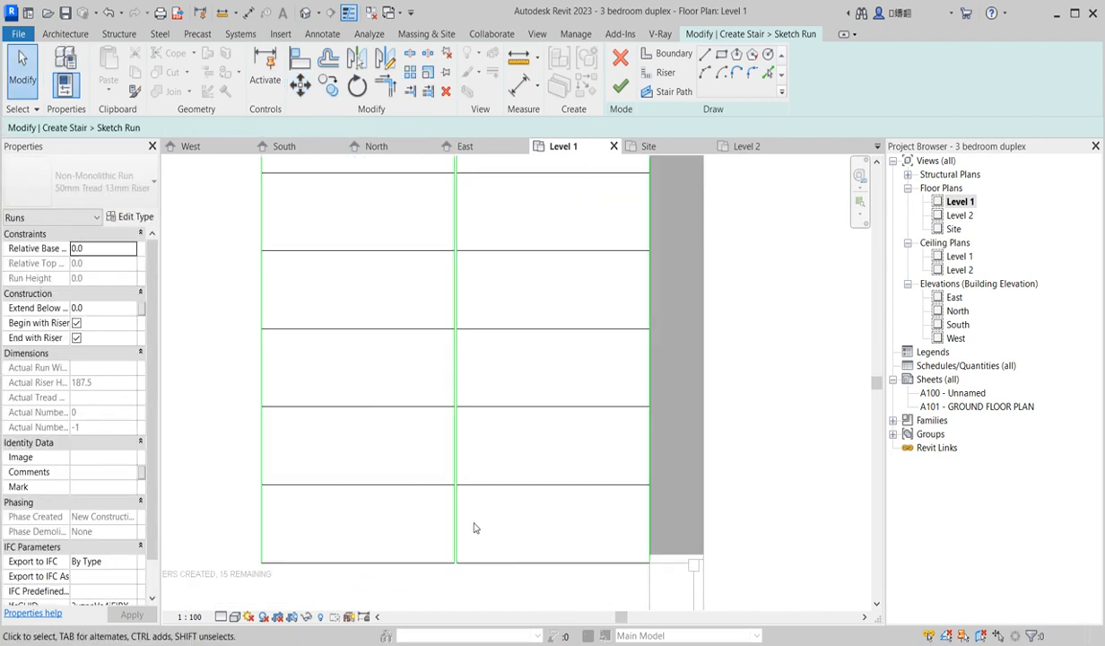
{"action": "scroll", "coordinate": [476, 523], "scroll_direction": "down", "scroll_amount": 3}
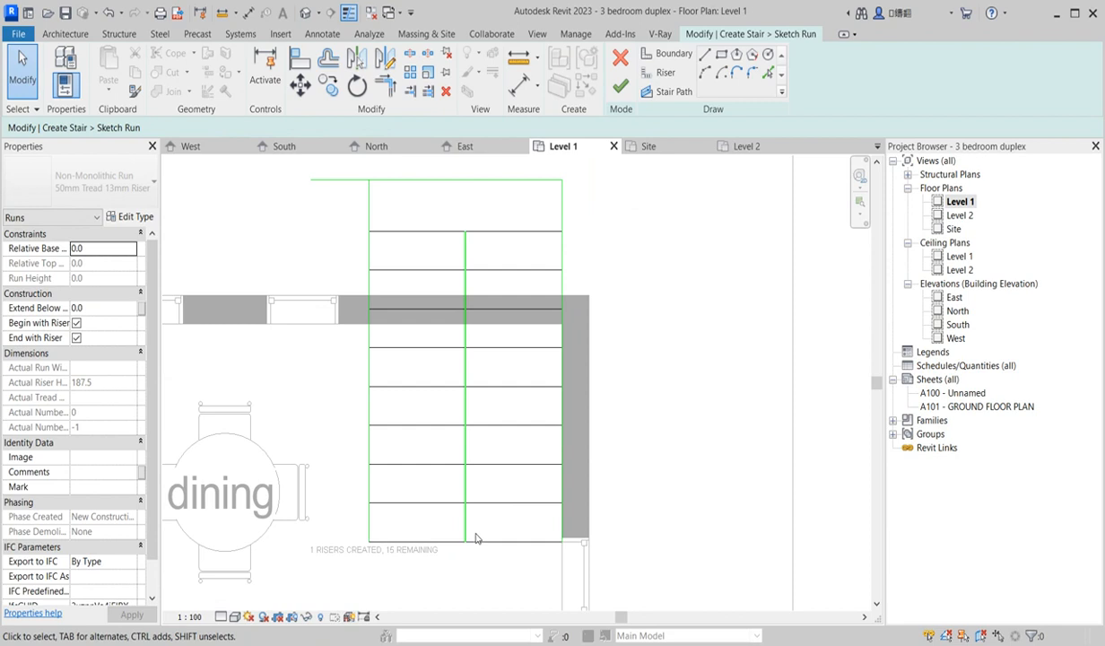
{"action": "left_click", "coordinate": [664, 93]}
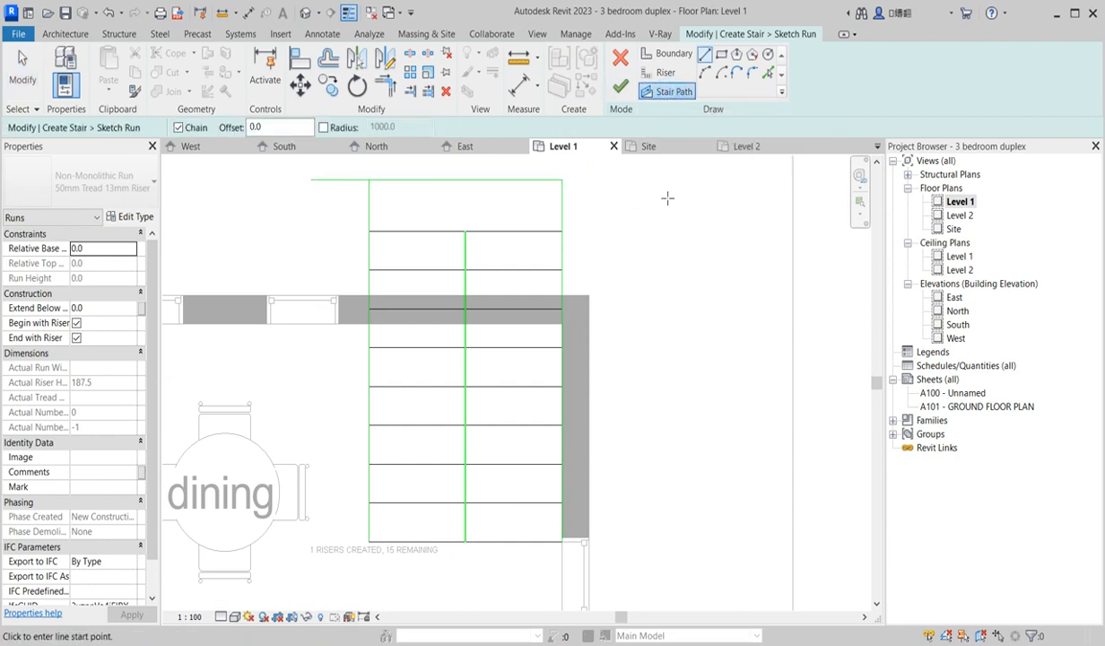
{"action": "left_click", "coordinate": [524, 549]}
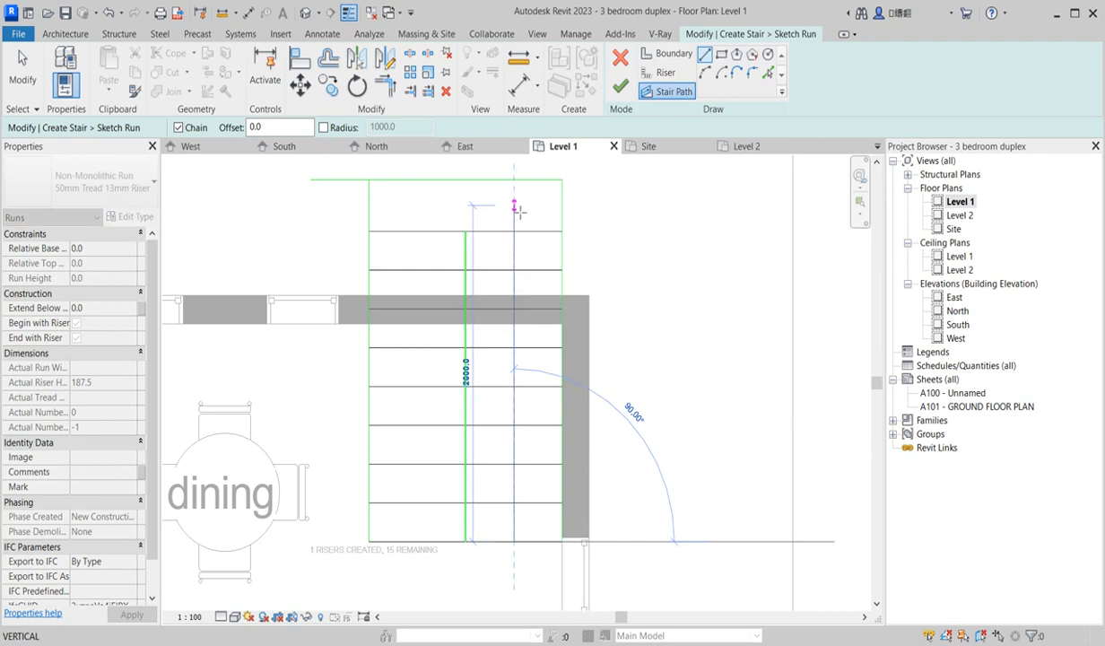
{"action": "left_click", "coordinate": [514, 207]}
{"action": "left_click", "coordinate": [418, 207]}
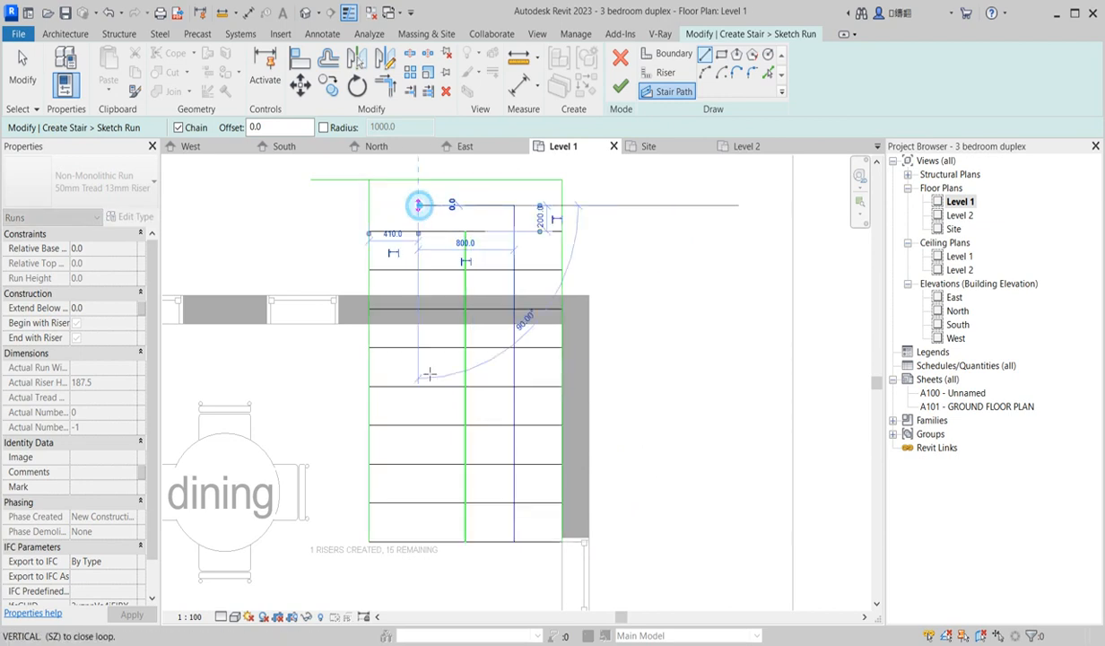
{"action": "left_click", "coordinate": [417, 540]}
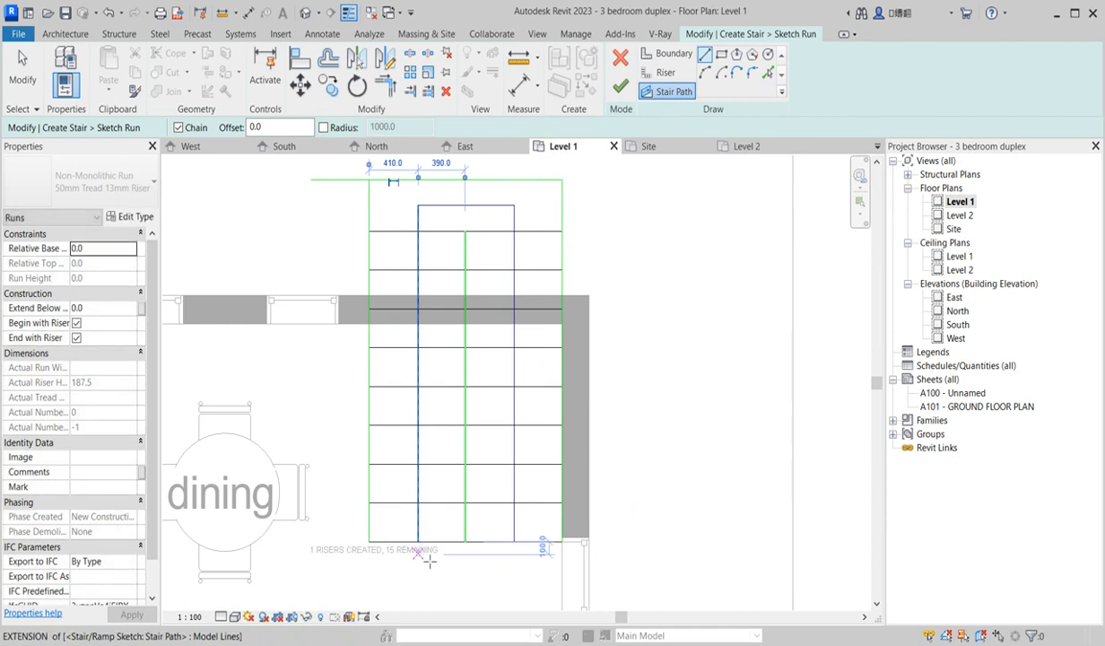
{"action": "key", "text": "Escape"}
{"action": "key", "text": "Escape"}
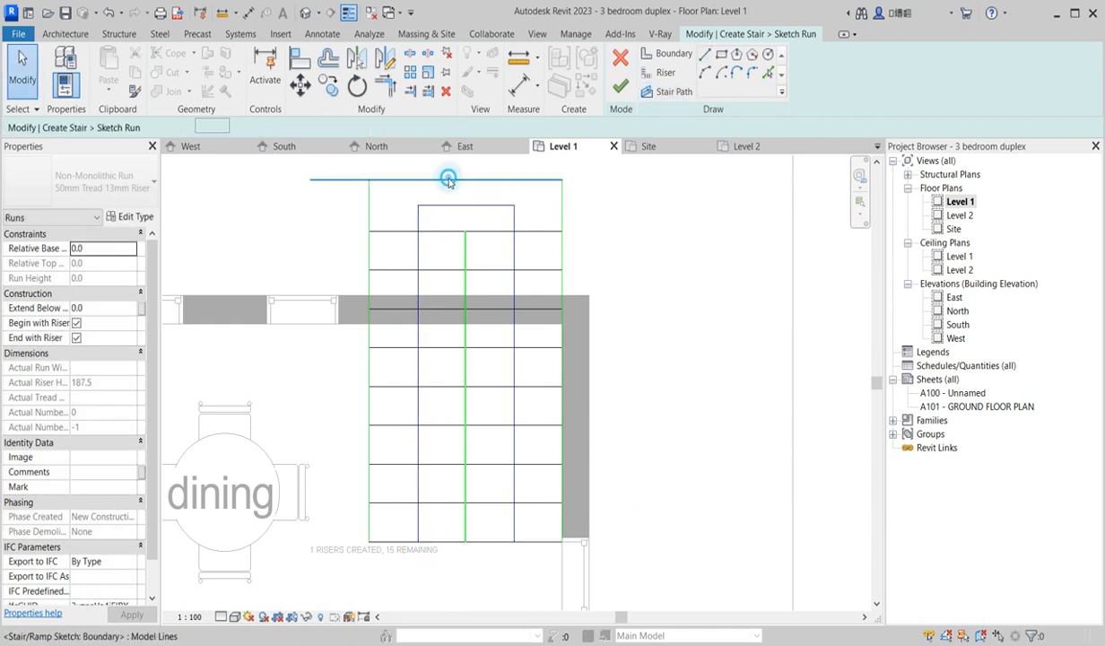
Step: Add an aligned dimension between the north boundary line and the northernmost riser
{"action": "left_click", "coordinate": [447, 179]}
{"action": "scroll", "coordinate": [399, 337], "scroll_direction": "down", "scroll_amount": 2}
{"action": "scroll", "coordinate": [543, 262], "scroll_direction": "up", "scroll_amount": 2}
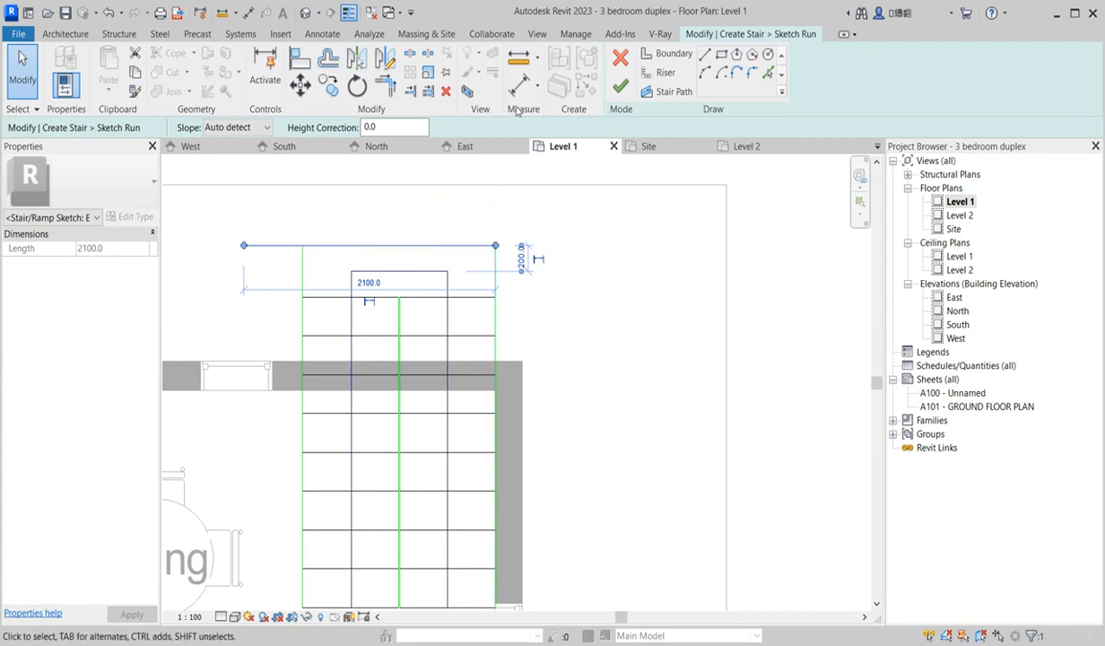
{"action": "left_click", "coordinate": [528, 88]}
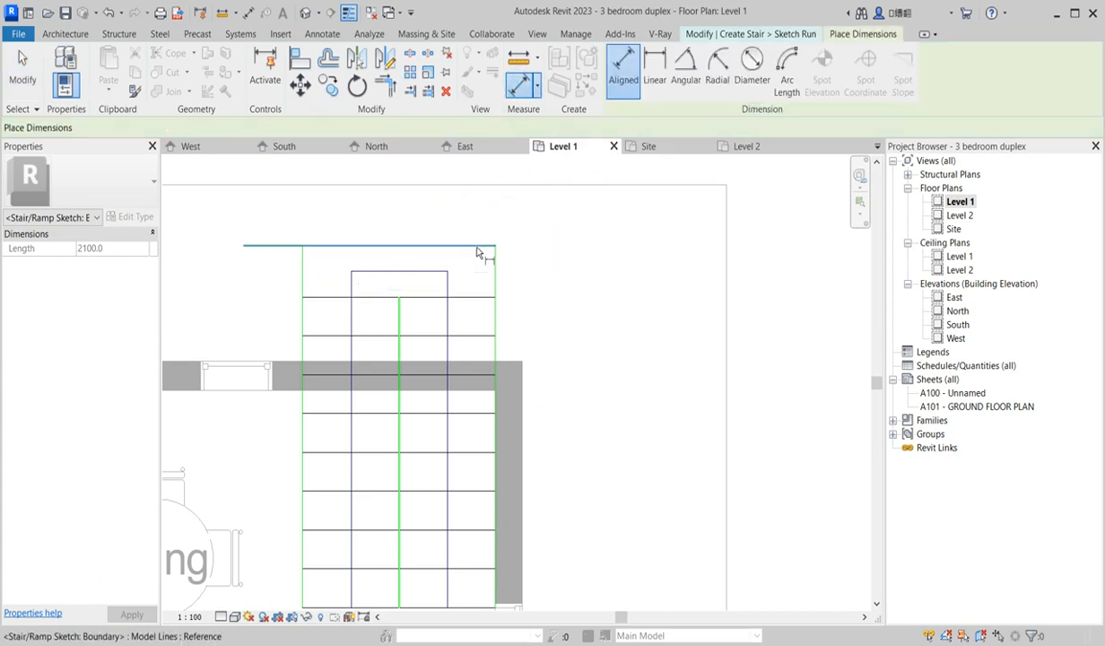
{"action": "left_click", "coordinate": [477, 246]}
{"action": "left_click", "coordinate": [477, 279]}
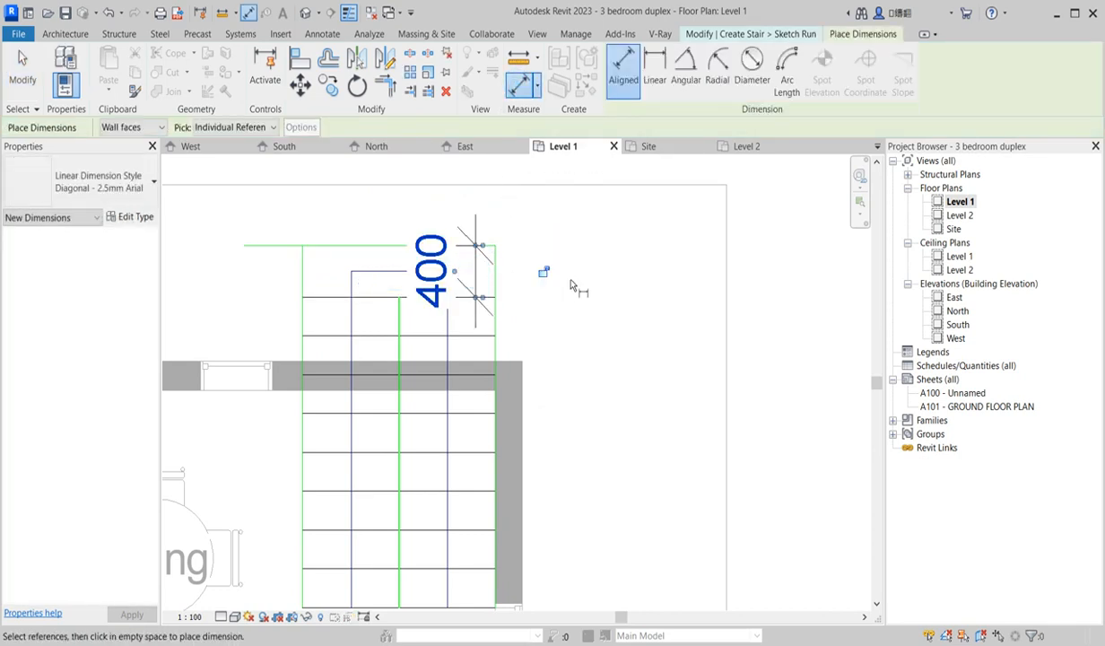
{"action": "right_click", "coordinate": [583, 267]}
{"action": "left_click", "coordinate": [601, 269]}
{"action": "right_click", "coordinate": [569, 268]}
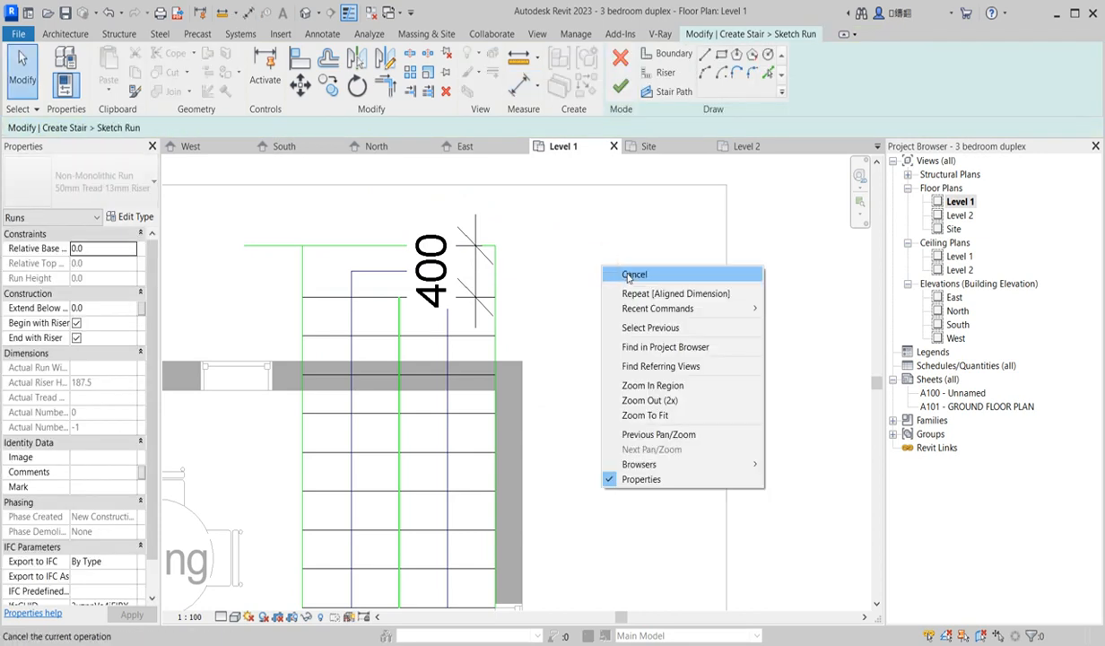
{"action": "left_click", "coordinate": [578, 276]}
Step: Move the north boundary line by setting its dimension from the northernmost riser to 800 mm
{"action": "left_click", "coordinate": [358, 245]}
{"action": "left_click", "coordinate": [454, 270]}
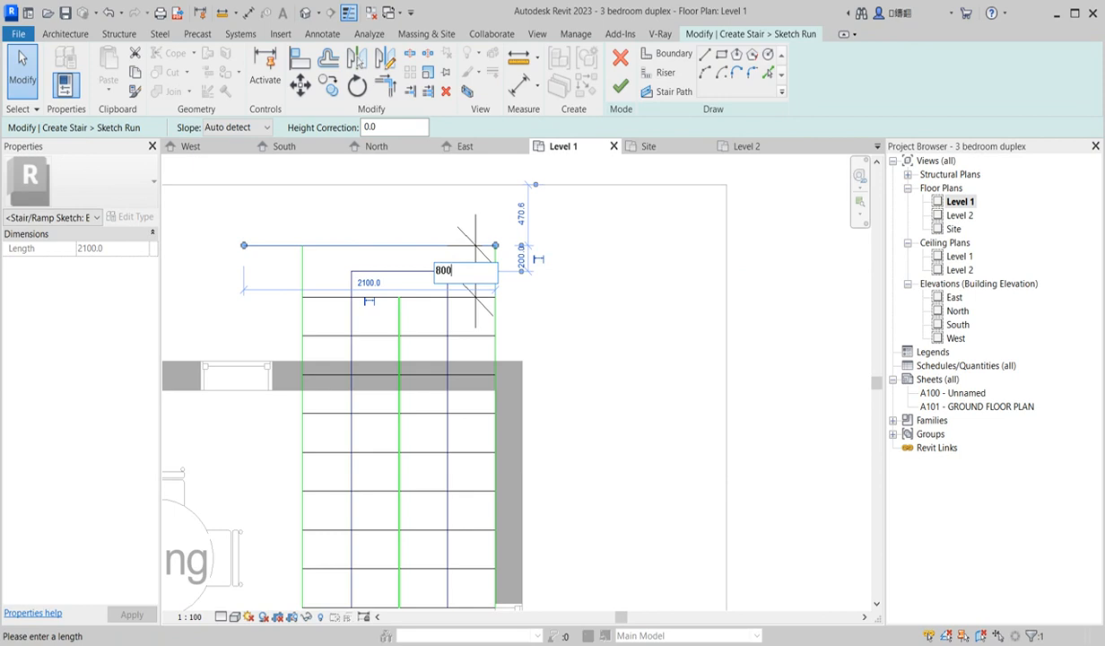
{"action": "key", "text": "Return"}
{"action": "left_click", "coordinate": [370, 290]}
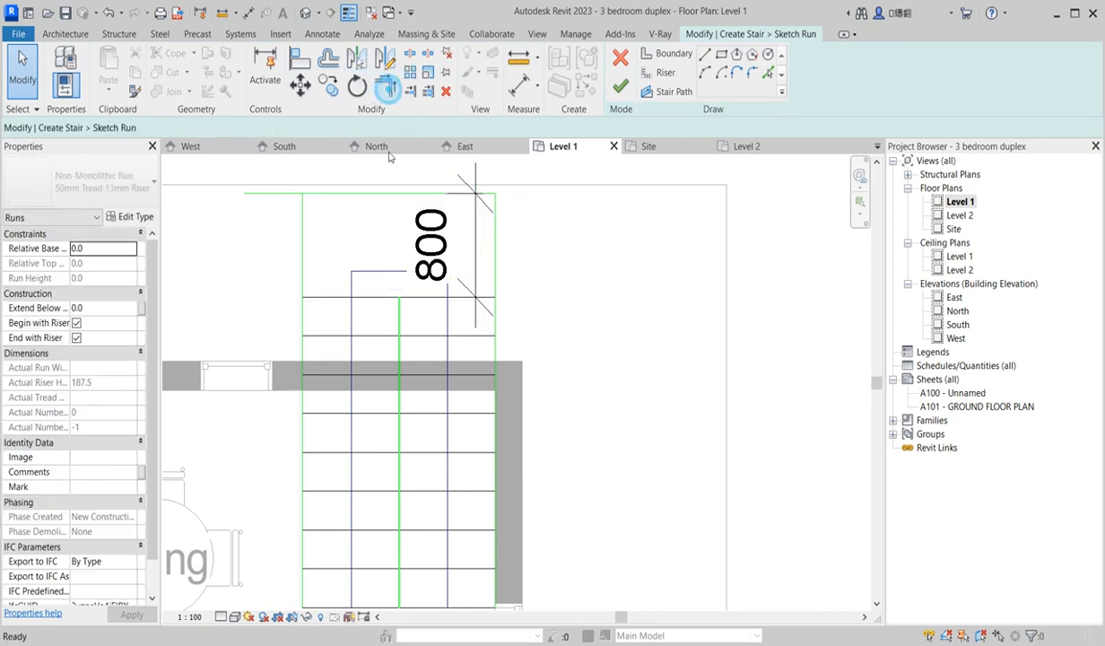
Step: Trim the north boundary line to a corner with the west boundary line
{"action": "left_click", "coordinate": [381, 88]}
{"action": "left_click", "coordinate": [359, 193]}
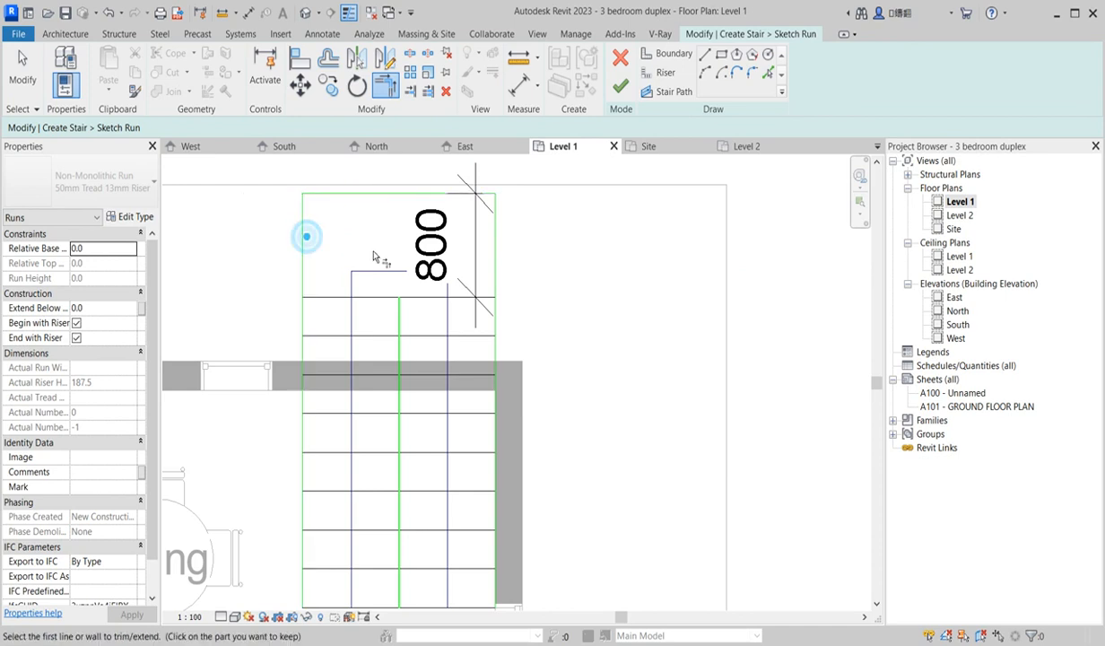
{"action": "scroll", "coordinate": [386, 260], "scroll_direction": "down", "scroll_amount": 3}
{"action": "right_click", "coordinate": [538, 273]}
{"action": "left_click", "coordinate": [558, 279]}
{"action": "right_click", "coordinate": [497, 275]}
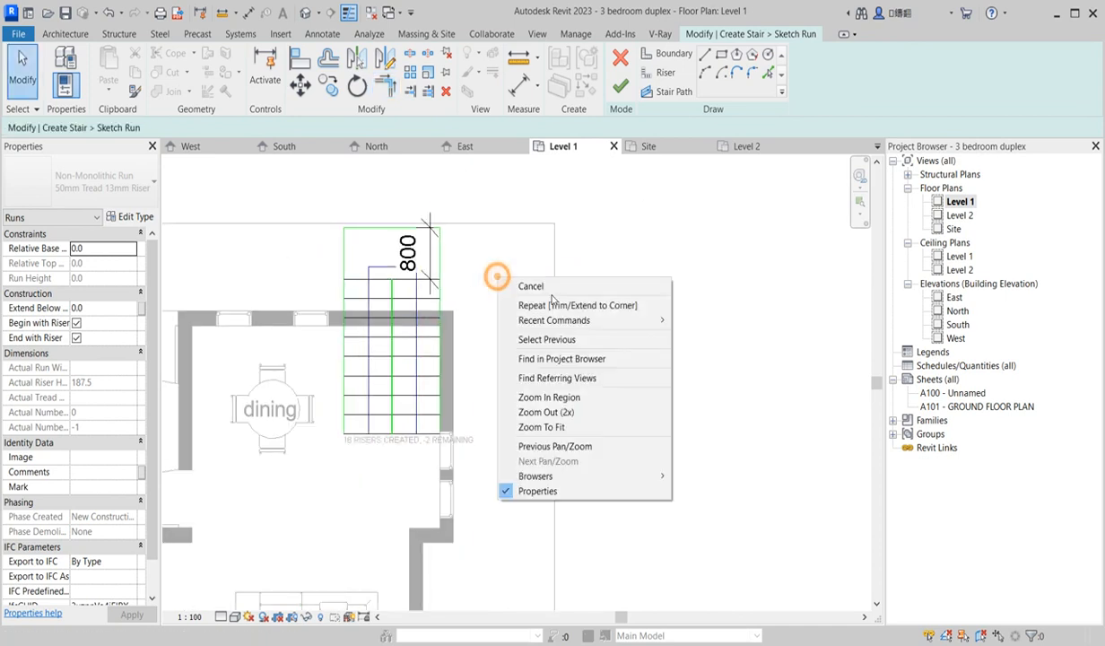
{"action": "left_click", "coordinate": [542, 276]}
{"action": "right_click", "coordinate": [485, 252]}
{"action": "left_click", "coordinate": [528, 262]}
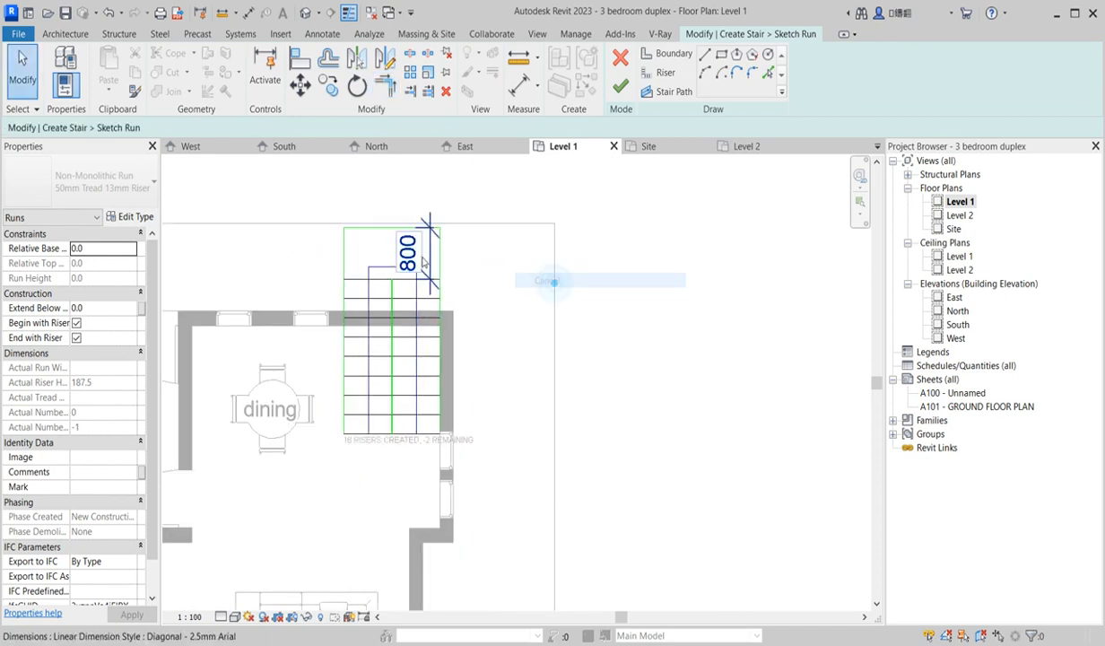
Step: Delete the 800 mm landing dimension and finish the sketched run and stair
{"action": "left_click", "coordinate": [434, 265]}
{"action": "key", "text": "Escape"}
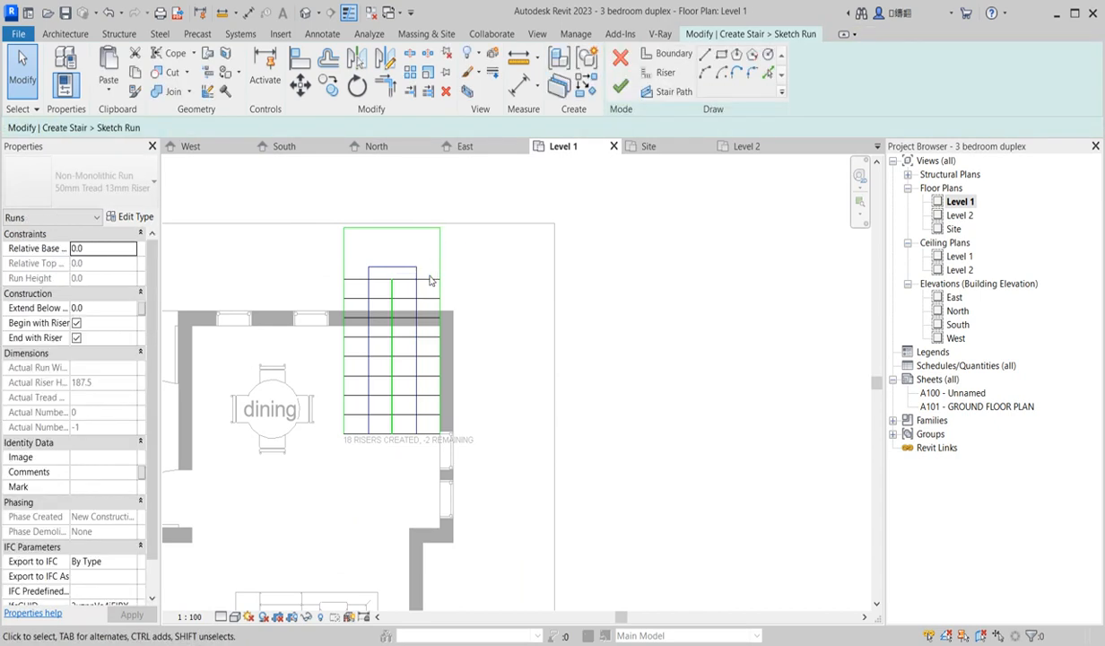
{"action": "left_click", "coordinate": [621, 85]}
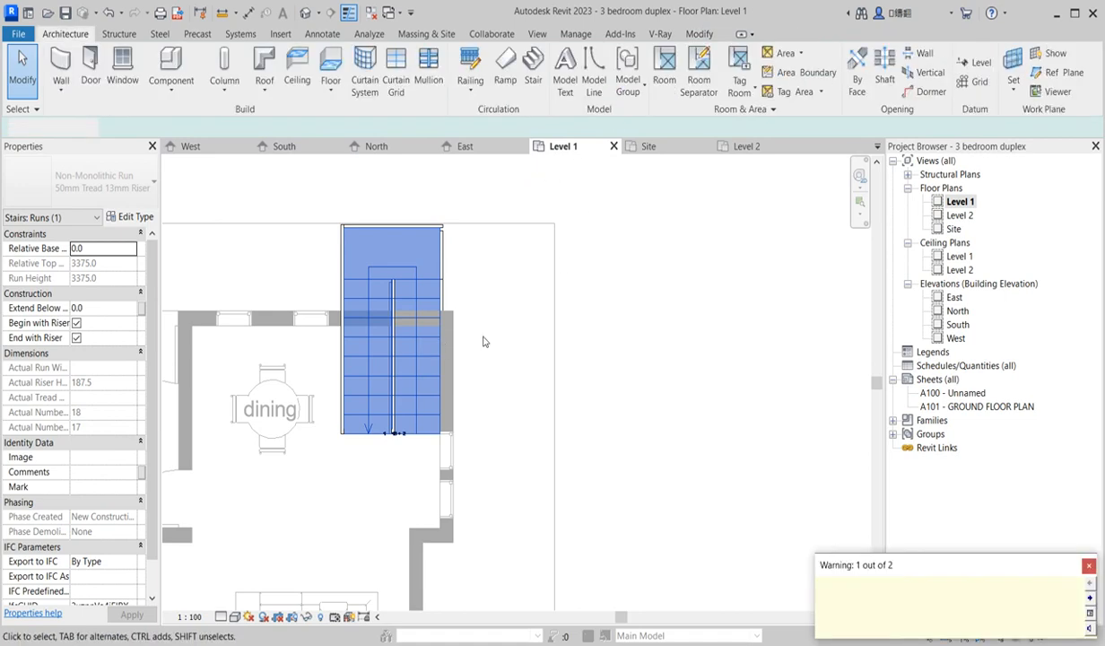
{"action": "scroll", "coordinate": [455, 415], "scroll_direction": "down", "scroll_amount": 3}
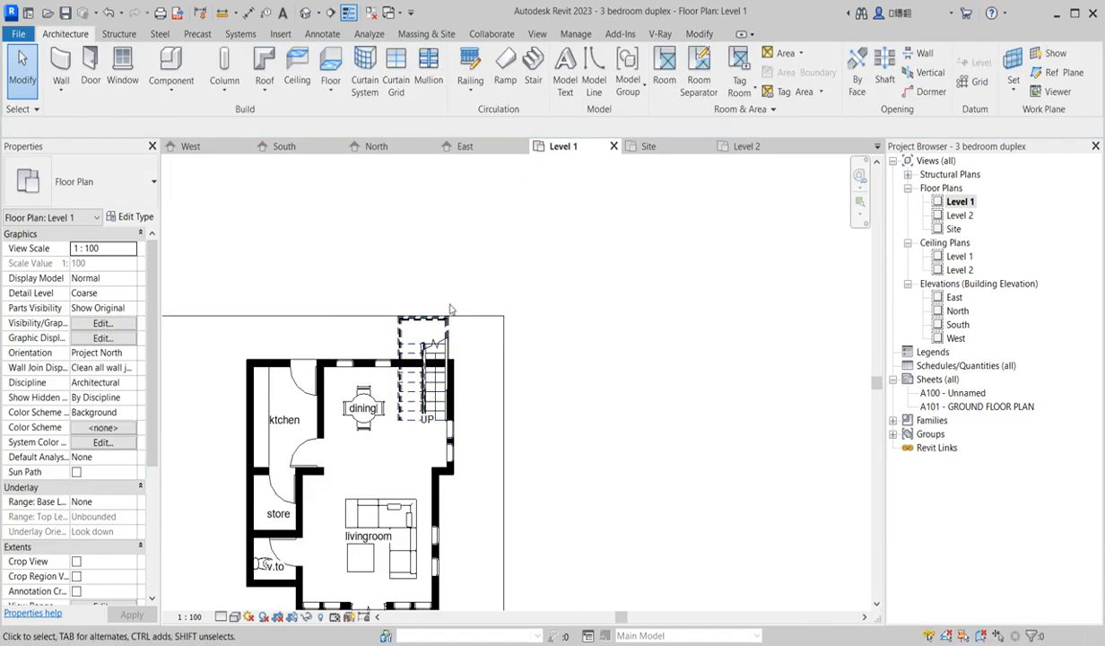
{"action": "scroll", "coordinate": [453, 323], "scroll_direction": "up", "scroll_amount": 5}
{"action": "left_click", "coordinate": [437, 330]}
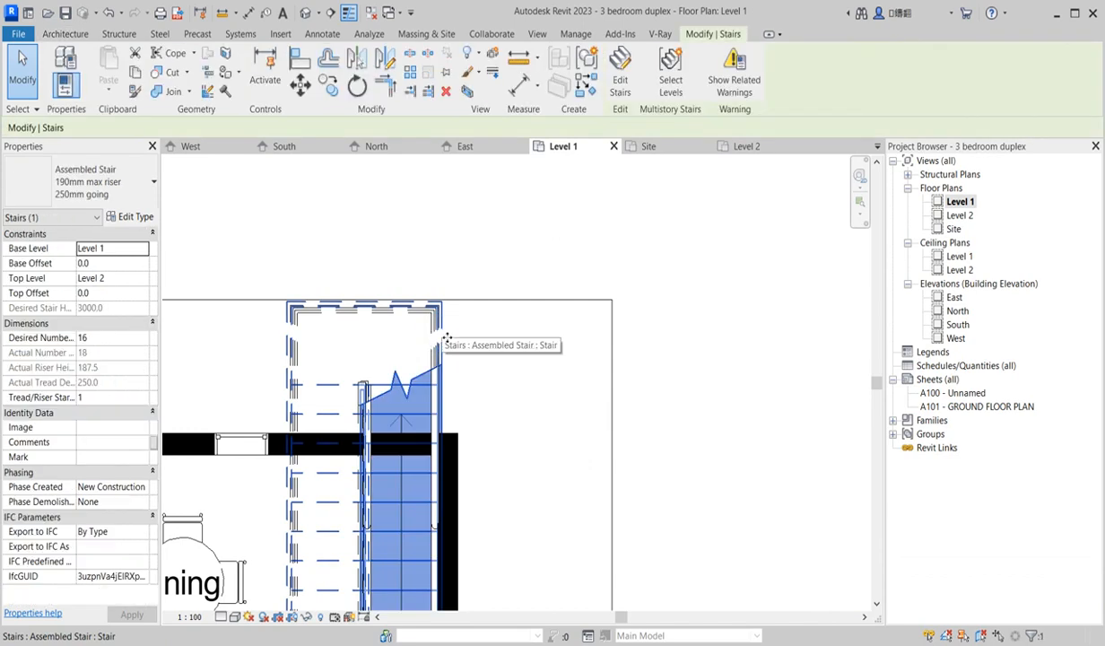
{"action": "key", "text": "Delete"}
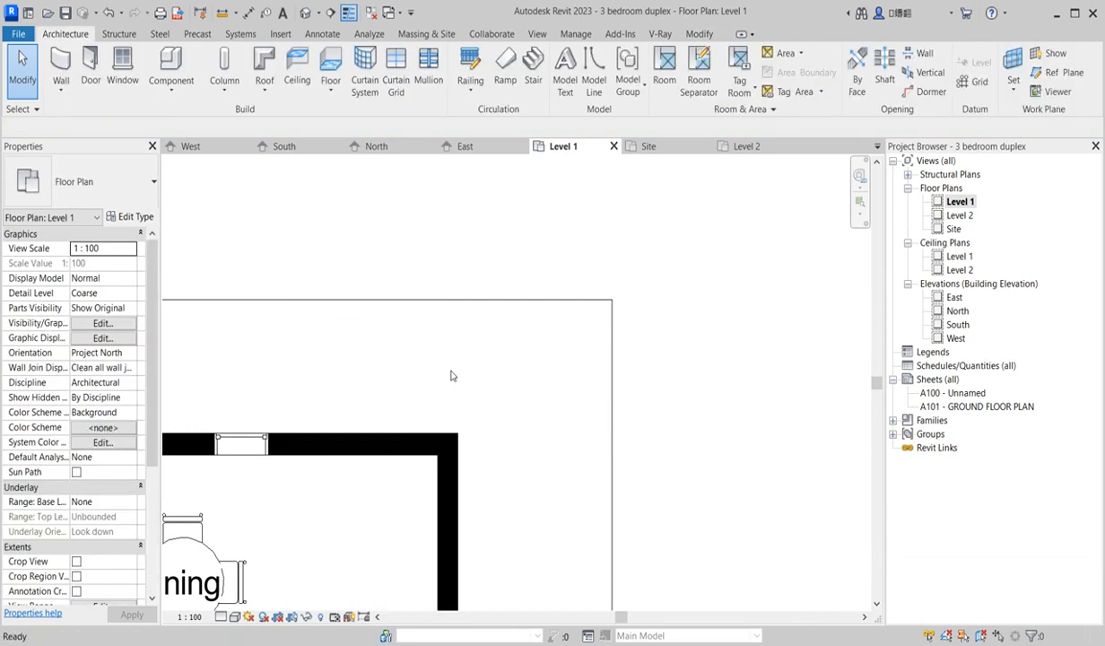
{"action": "key", "text": "ctrl+z"}
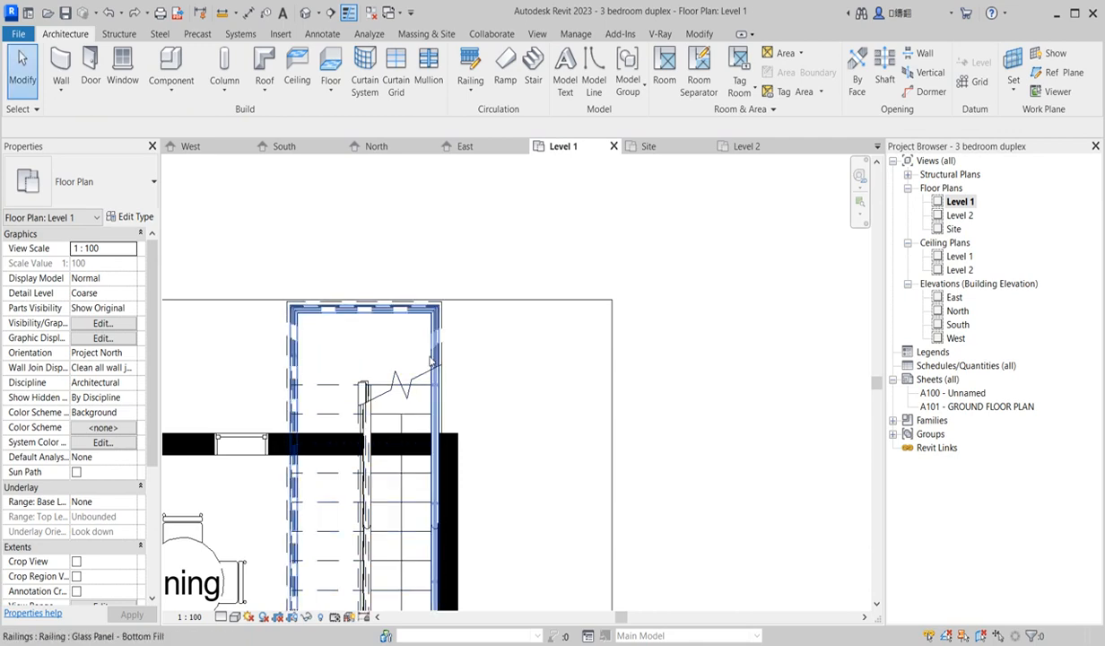
{"action": "left_click", "coordinate": [429, 357]}
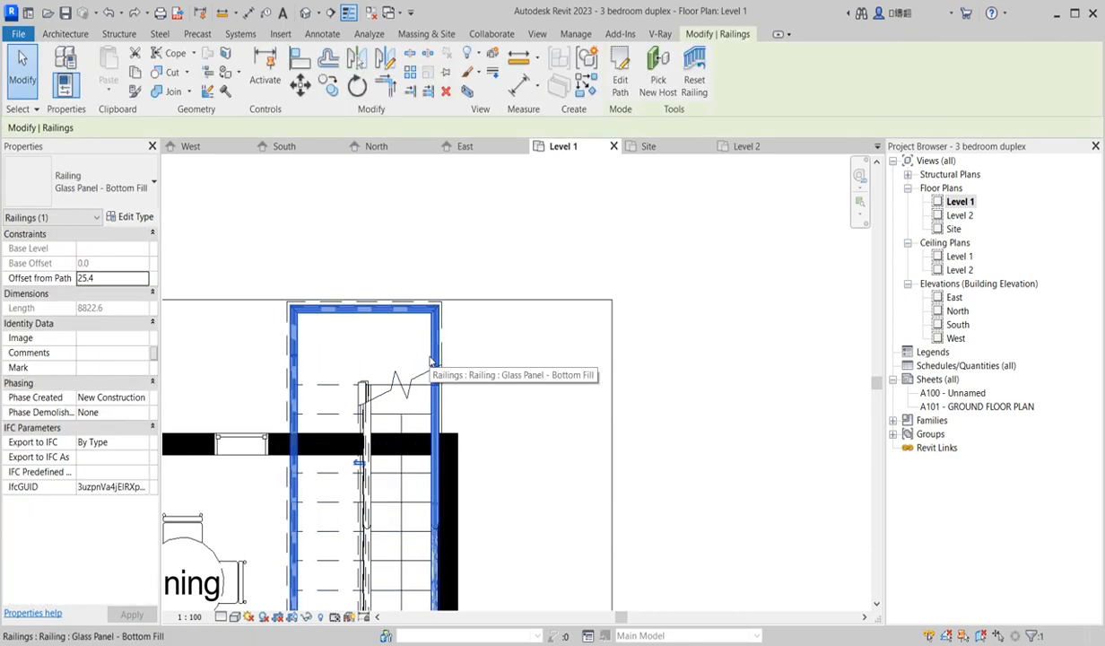
{"action": "key", "text": "Escape"}
Step: Review the staircase's position on Level 1 and open the Level 2 floor plan
{"action": "scroll", "coordinate": [385, 501], "scroll_direction": "down", "scroll_amount": 4}
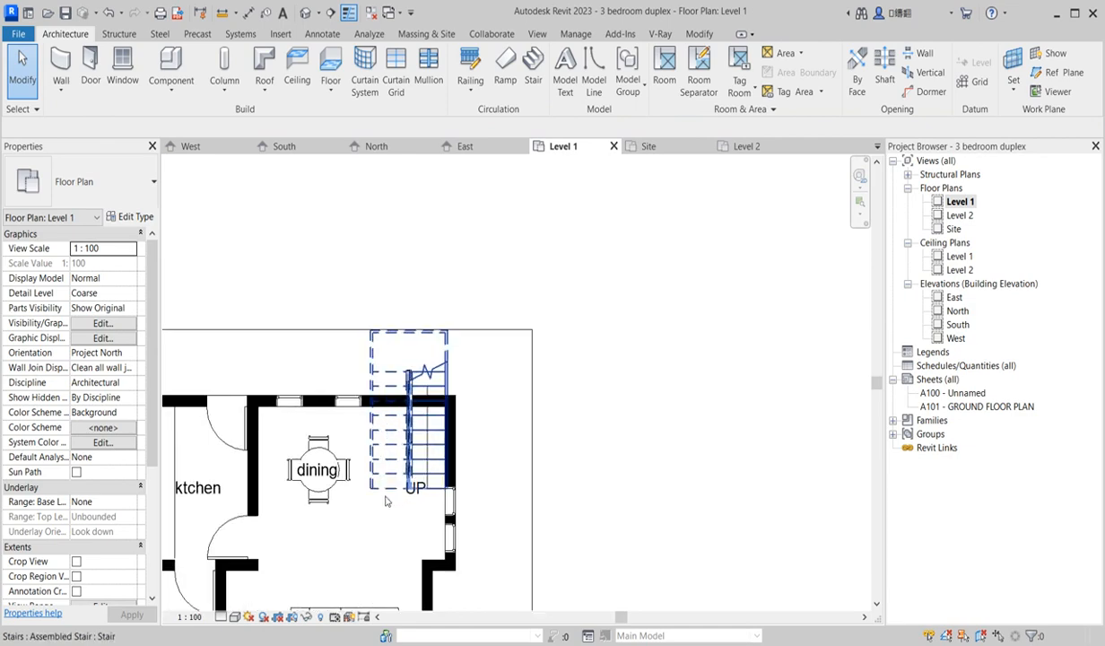
{"action": "scroll", "coordinate": [385, 501], "scroll_direction": "up", "scroll_amount": 3}
{"action": "scroll", "coordinate": [408, 474], "scroll_direction": "down", "scroll_amount": 3}
{"action": "scroll", "coordinate": [435, 408], "scroll_direction": "up", "scroll_amount": 2}
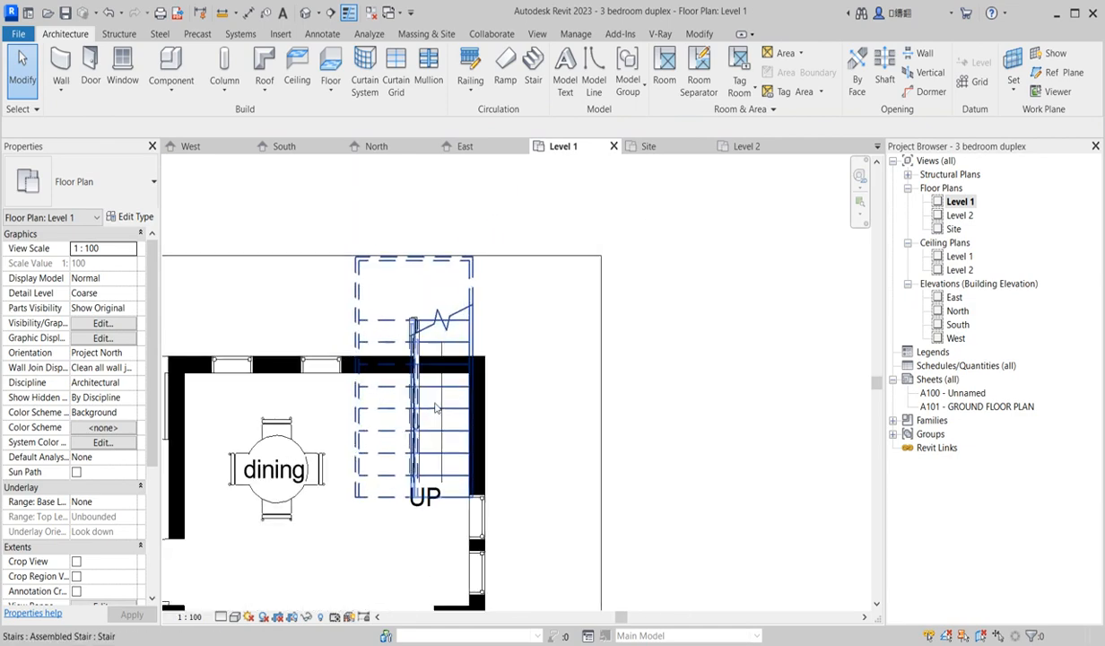
{"action": "scroll", "coordinate": [435, 409], "scroll_direction": "down", "scroll_amount": 4}
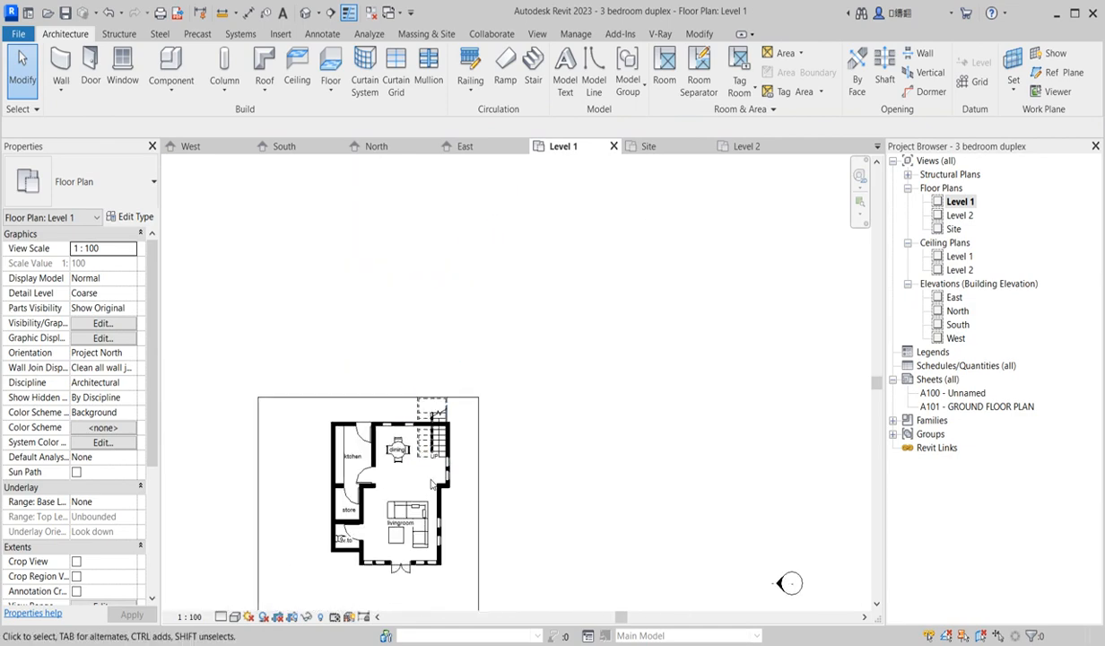
{"action": "scroll", "coordinate": [432, 485], "scroll_direction": "up", "scroll_amount": 2}
{"action": "scroll", "coordinate": [435, 450], "scroll_direction": "up", "scroll_amount": 3}
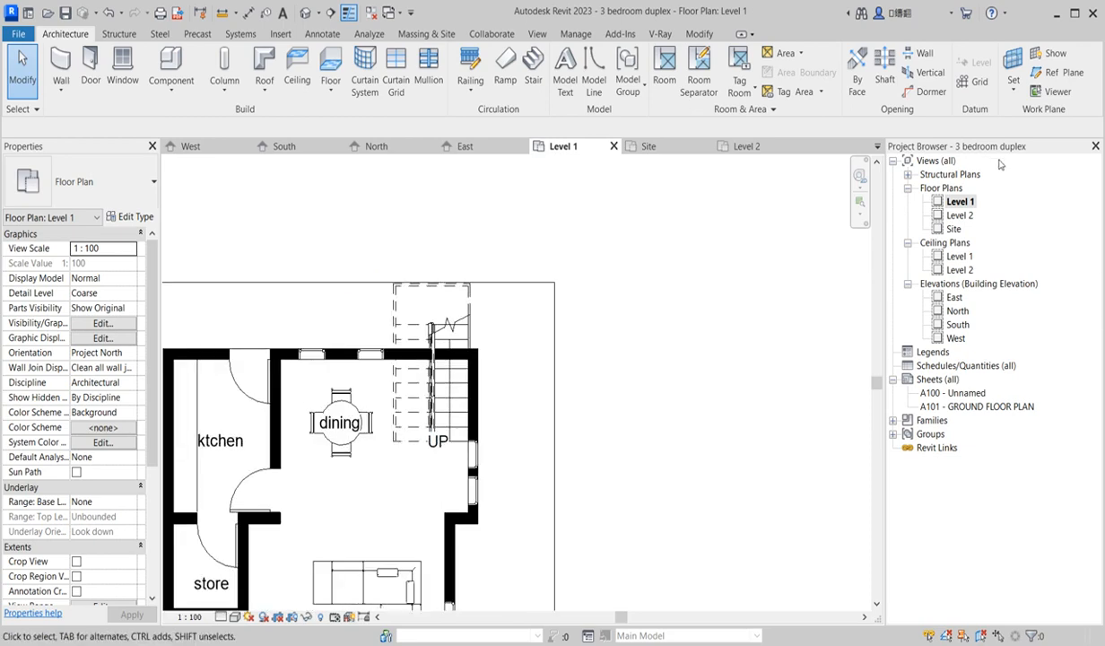
{"action": "double_click", "coordinate": [960, 216]}
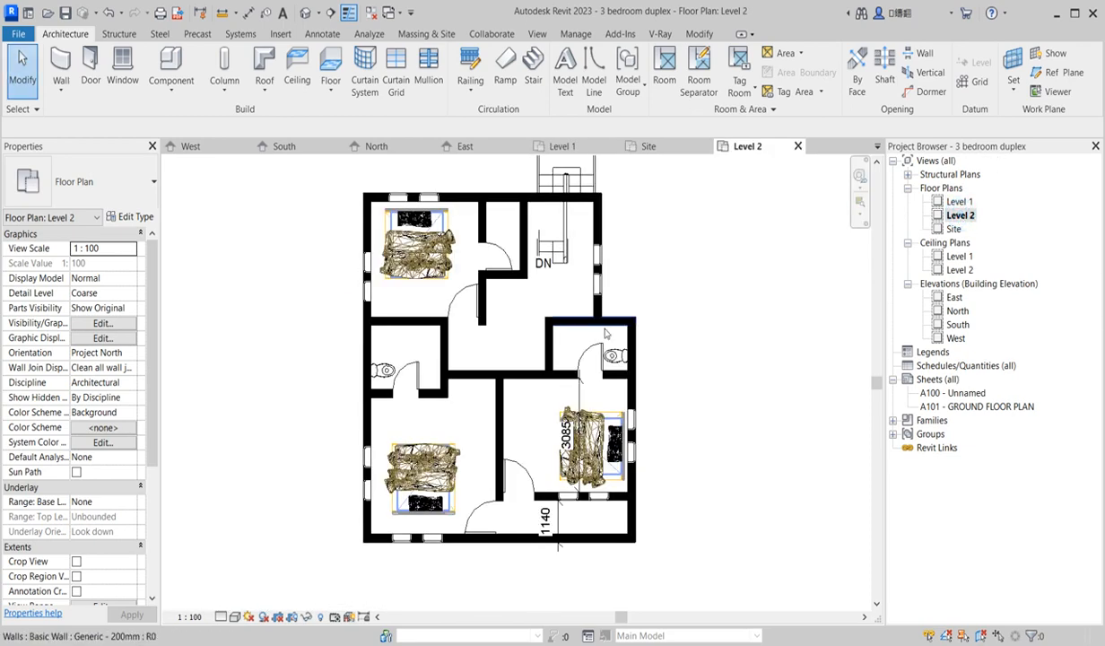
{"action": "scroll", "coordinate": [555, 308], "scroll_direction": "down", "scroll_amount": 2}
{"action": "scroll", "coordinate": [566, 282], "scroll_direction": "up", "scroll_amount": 2}
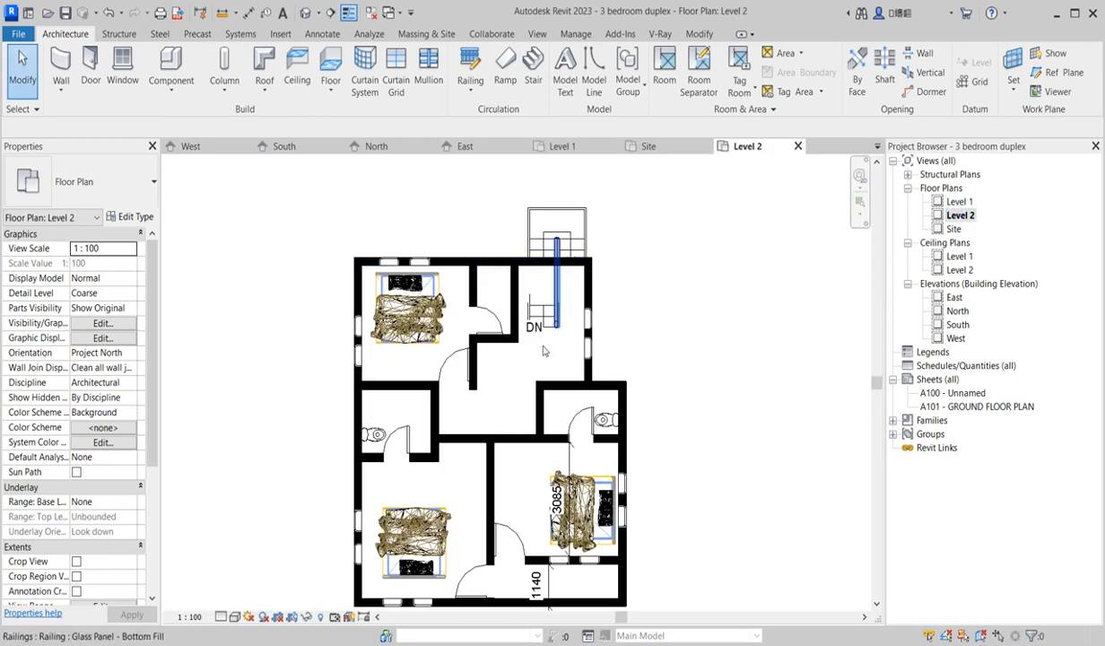
{"action": "scroll", "coordinate": [502, 537], "scroll_direction": "down", "scroll_amount": 2}
{"action": "scroll", "coordinate": [553, 538], "scroll_direction": "up", "scroll_amount": 2}
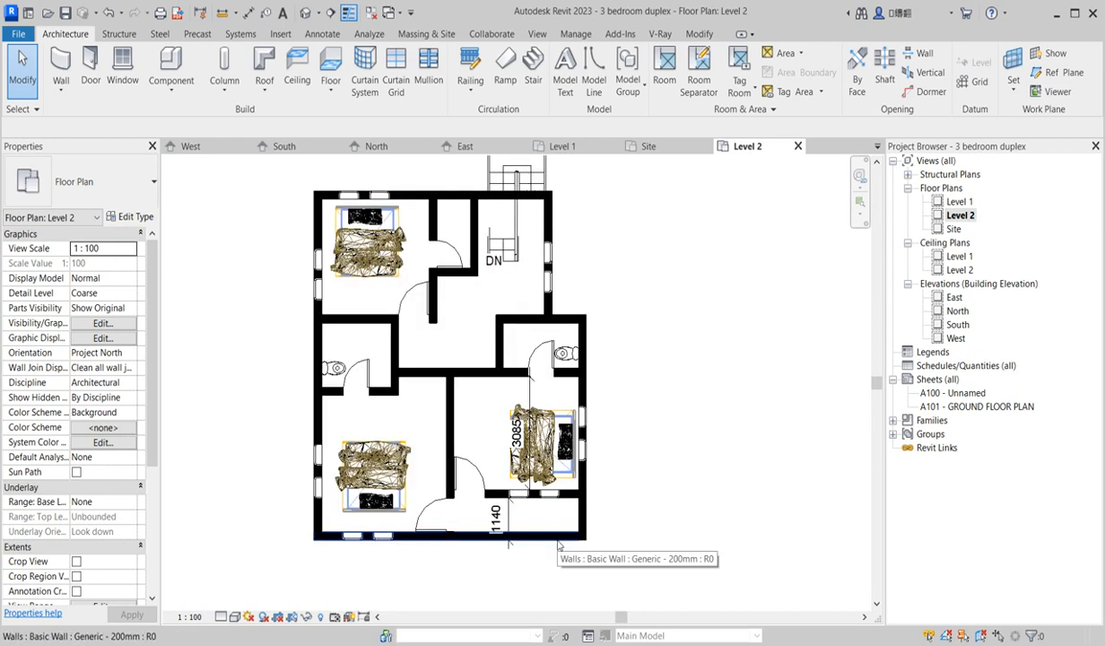
Step: Shorten the Level 2 south exterior wall to 3881.3 mm so it ends at the wall between the two southern bedrooms
{"action": "left_click", "coordinate": [574, 536]}
{"action": "left_click_drag", "start_coordinate": [582, 538], "coordinate": [454, 542]}
{"action": "left_click_drag", "start_coordinate": [519, 557], "coordinate": [529, 544]}
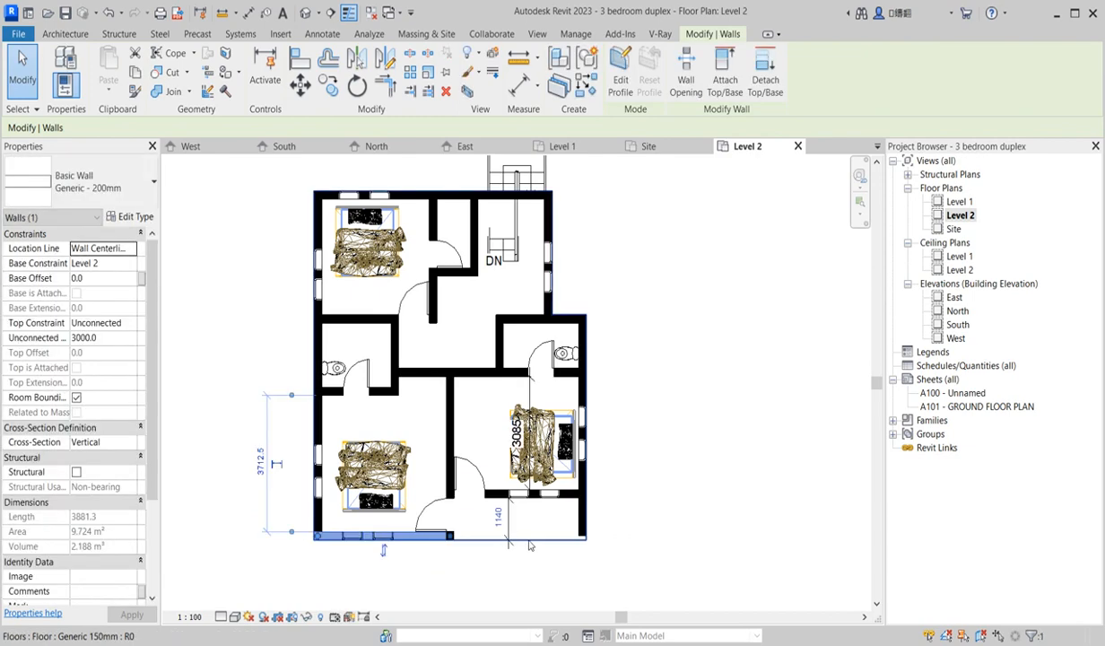
{"action": "left_click", "coordinate": [529, 539]}
{"action": "scroll", "coordinate": [619, 529], "scroll_direction": "up", "scroll_amount": 2}
Step: Shorten the Level 2 east exterior wall so its south end meets the southeast bedroom's south wall, opening the balcony side
{"action": "left_click", "coordinate": [631, 526]}
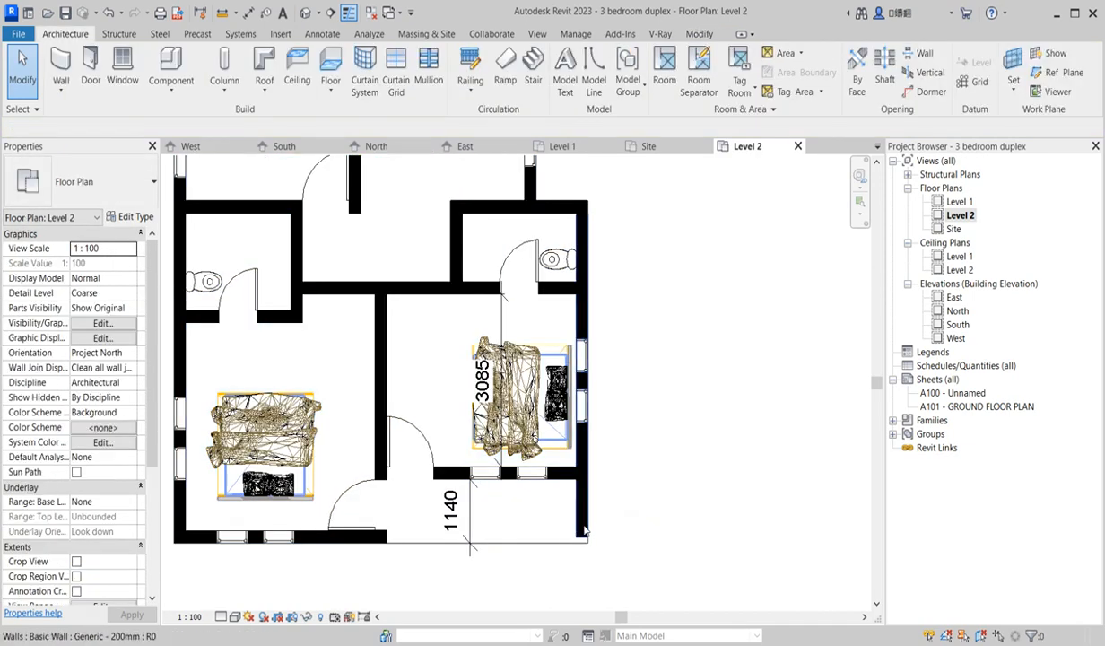
{"action": "left_click", "coordinate": [583, 527]}
{"action": "left_click_drag", "start_coordinate": [581, 534], "coordinate": [584, 474]}
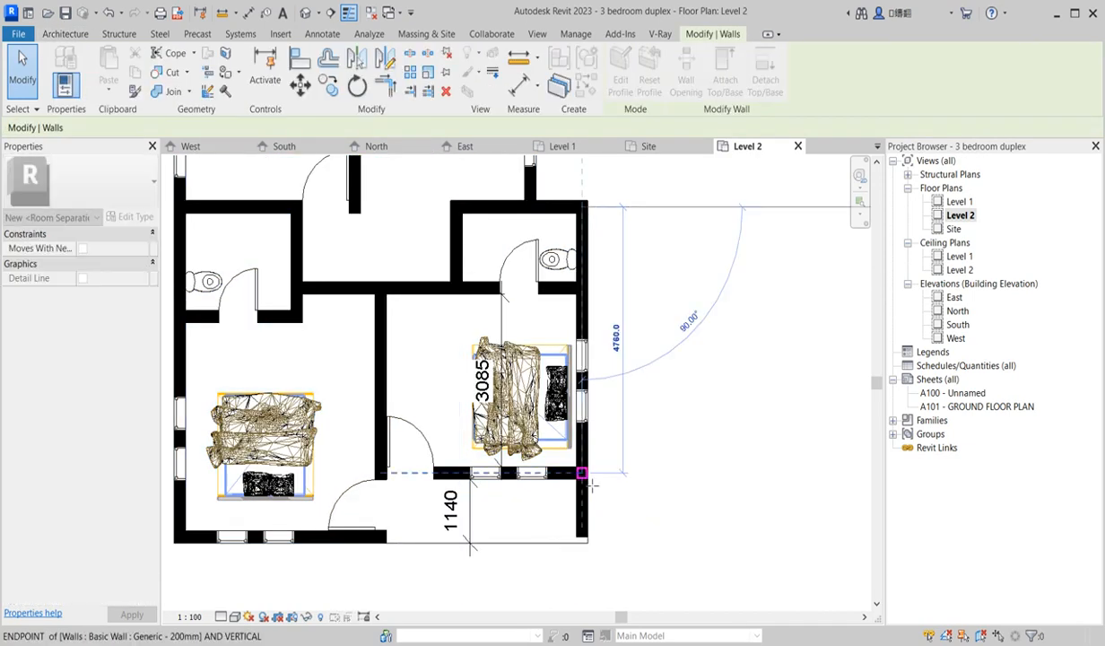
{"action": "left_click", "coordinate": [666, 507]}
Step: Edit the Level 2 floor boundary, sketching a line 2000 mm south along the stair's west side and another east to the floor edge
{"action": "left_click", "coordinate": [548, 529]}
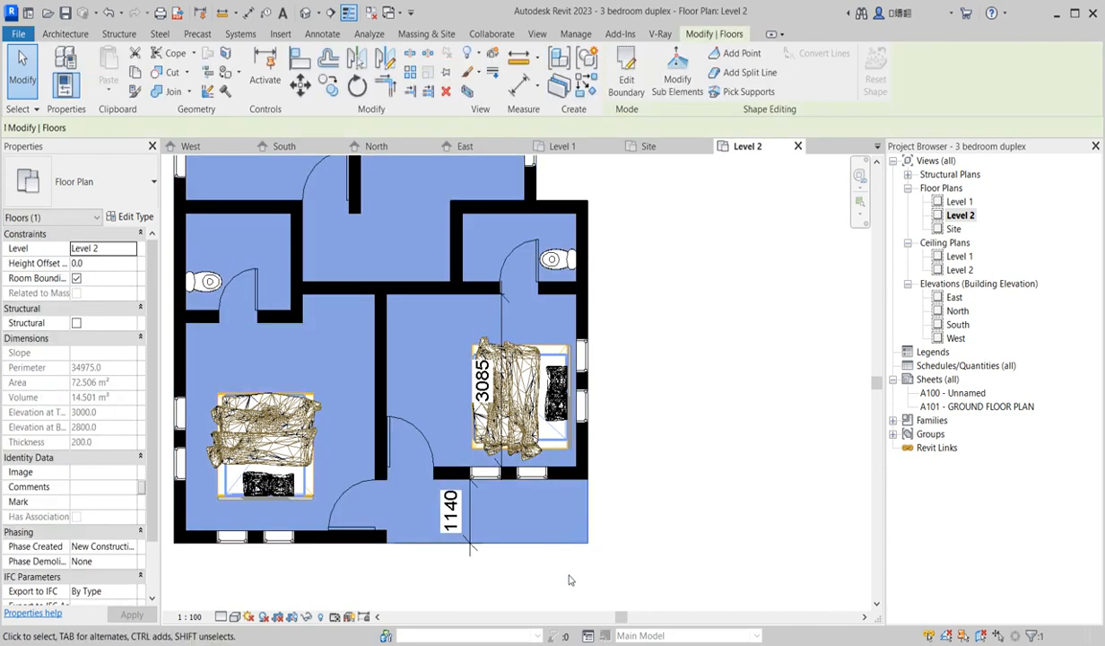
{"action": "scroll", "coordinate": [596, 567], "scroll_direction": "down", "scroll_amount": 4}
{"action": "scroll", "coordinate": [603, 566], "scroll_direction": "up", "scroll_amount": 3}
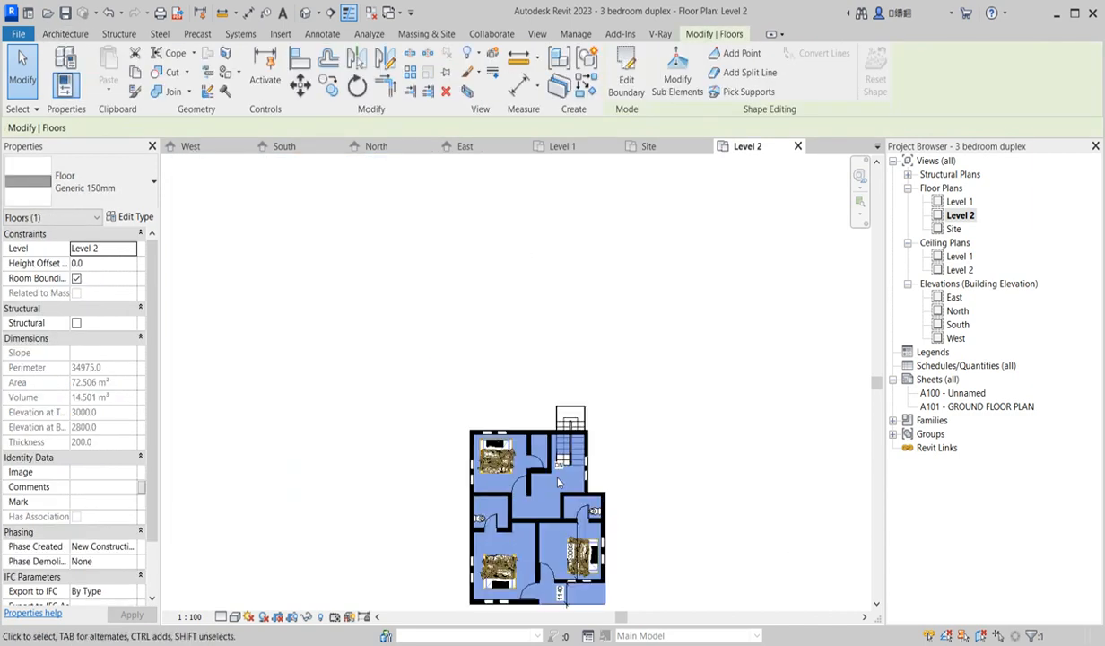
{"action": "left_click", "coordinate": [626, 86]}
{"action": "scroll", "coordinate": [587, 490], "scroll_direction": "up", "scroll_amount": 4}
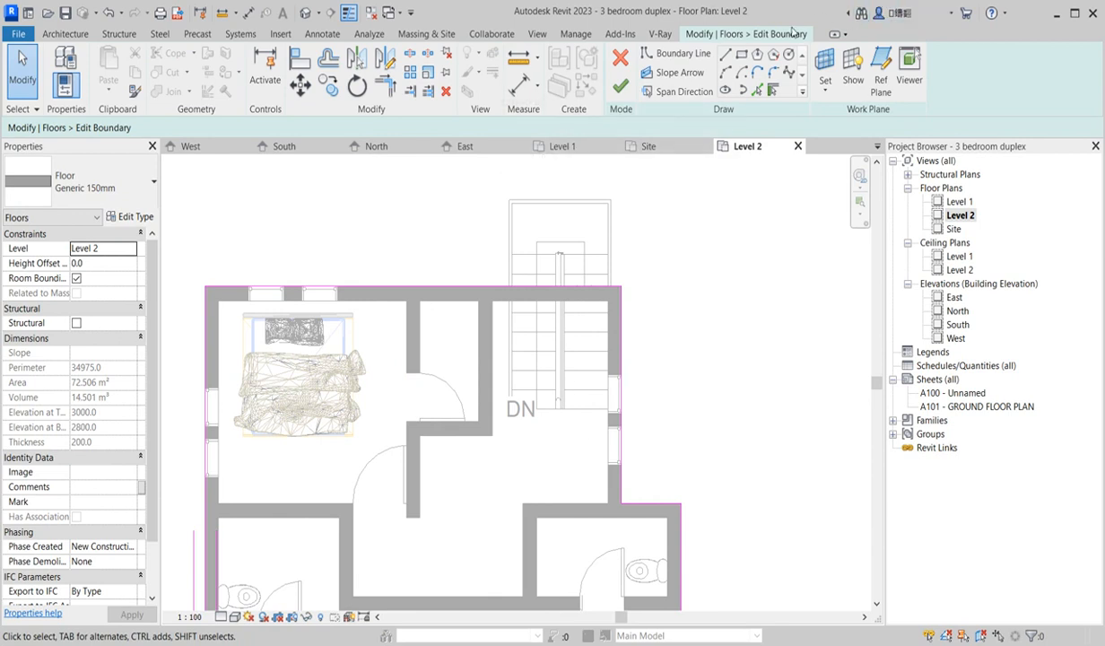
{"action": "left_click", "coordinate": [680, 54]}
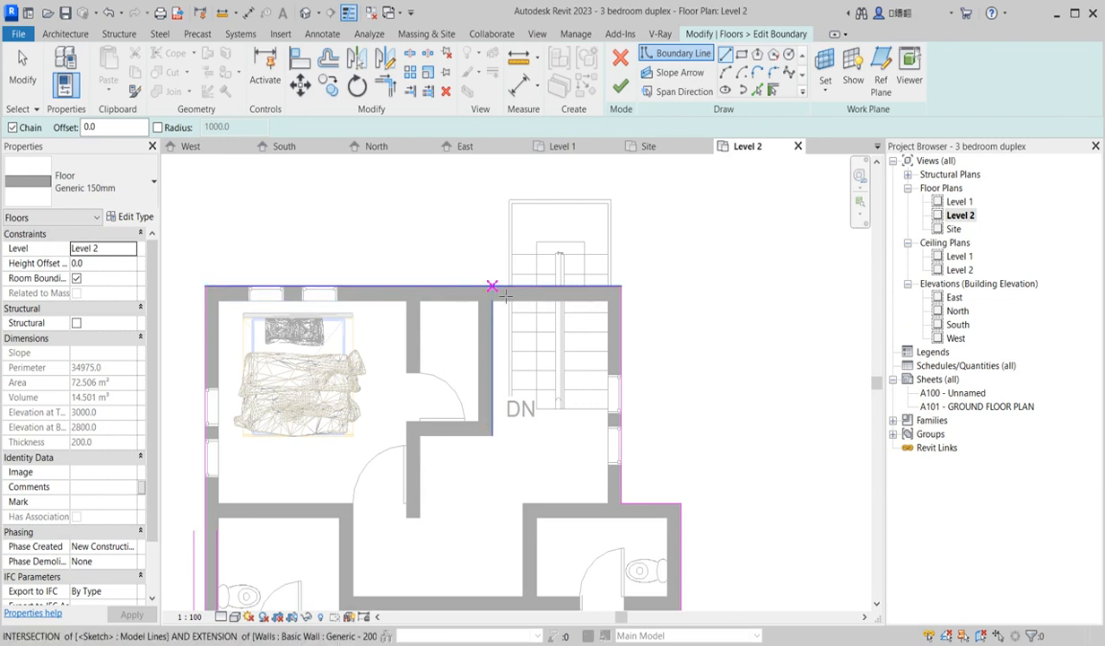
{"action": "left_click", "coordinate": [509, 287]}
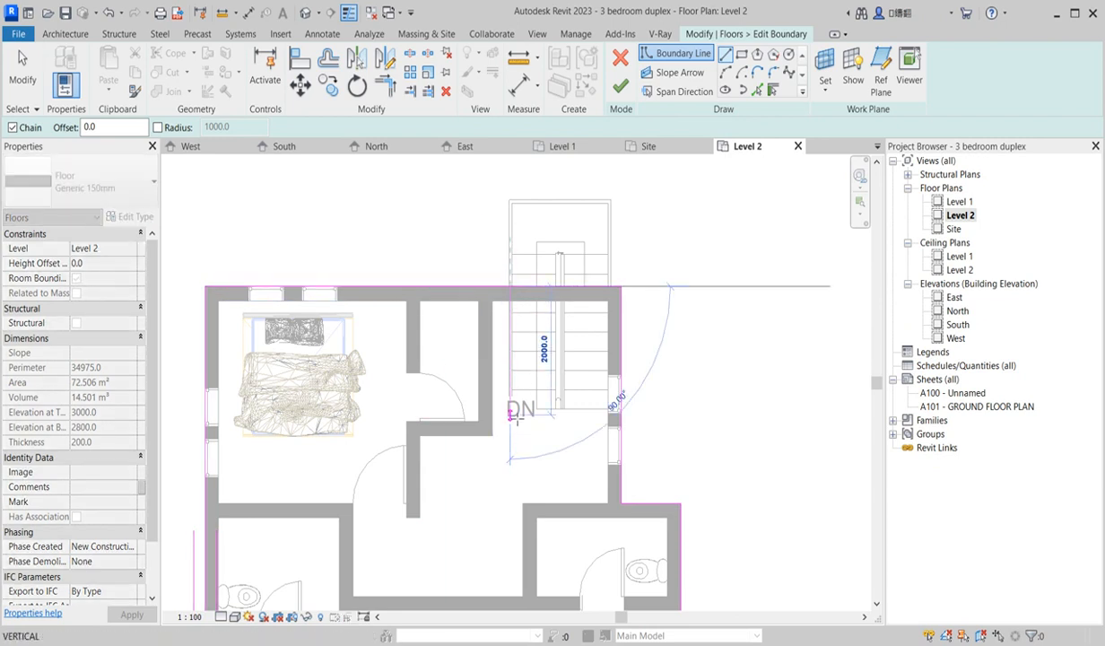
{"action": "left_click", "coordinate": [508, 414]}
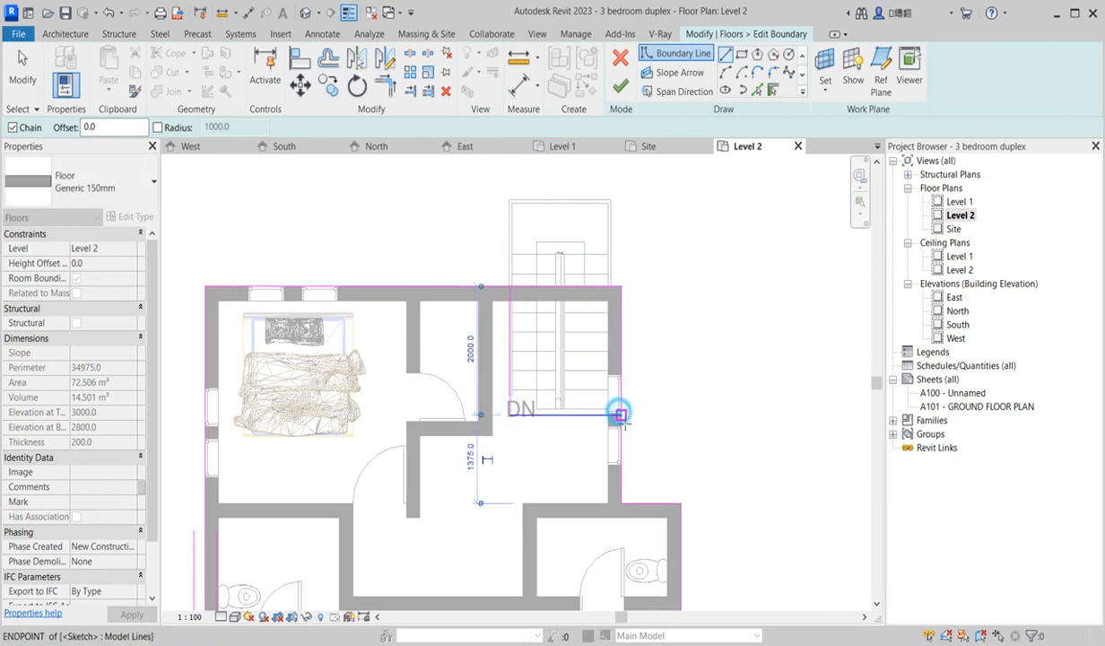
{"action": "left_click", "coordinate": [617, 415]}
{"action": "key", "text": "Escape"}
Step: Trim the floor's north and east boundary lines to the new stairwell lines and finish the floor boundary
{"action": "left_click", "coordinate": [386, 85]}
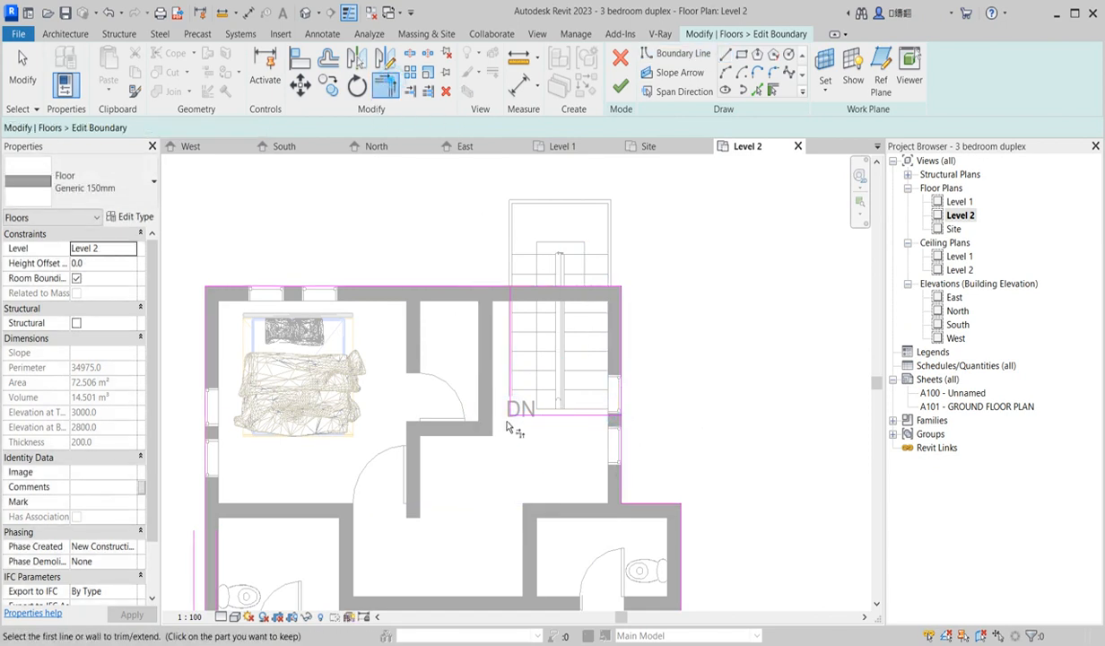
{"action": "left_click", "coordinate": [583, 413]}
{"action": "left_click", "coordinate": [618, 439]}
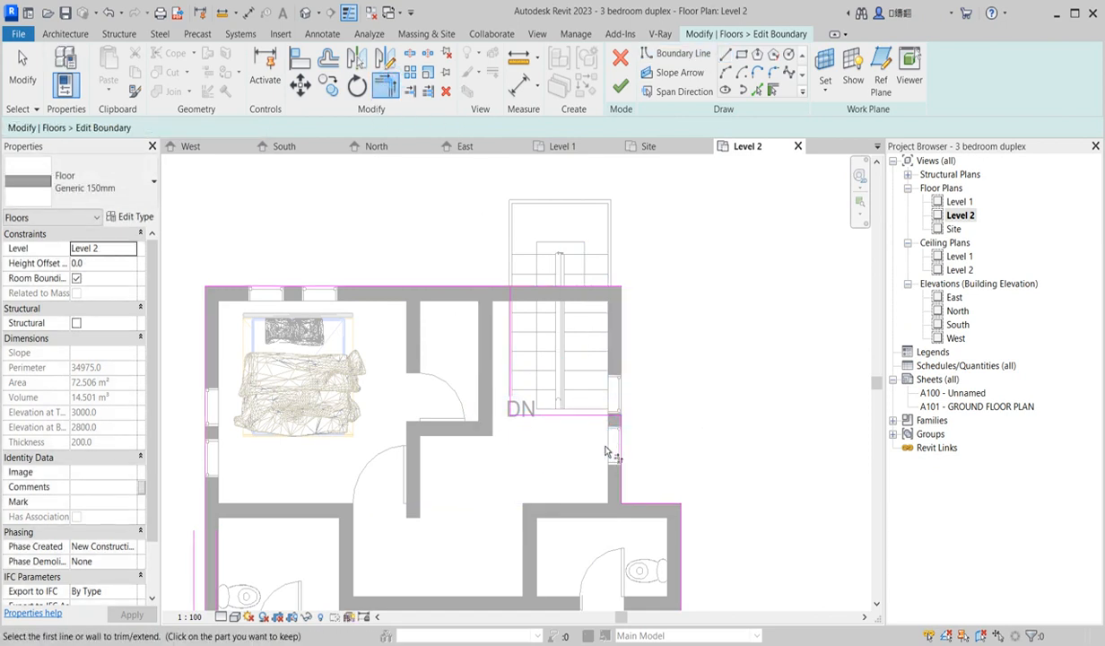
{"action": "scroll", "coordinate": [543, 385], "scroll_direction": "up", "scroll_amount": 2}
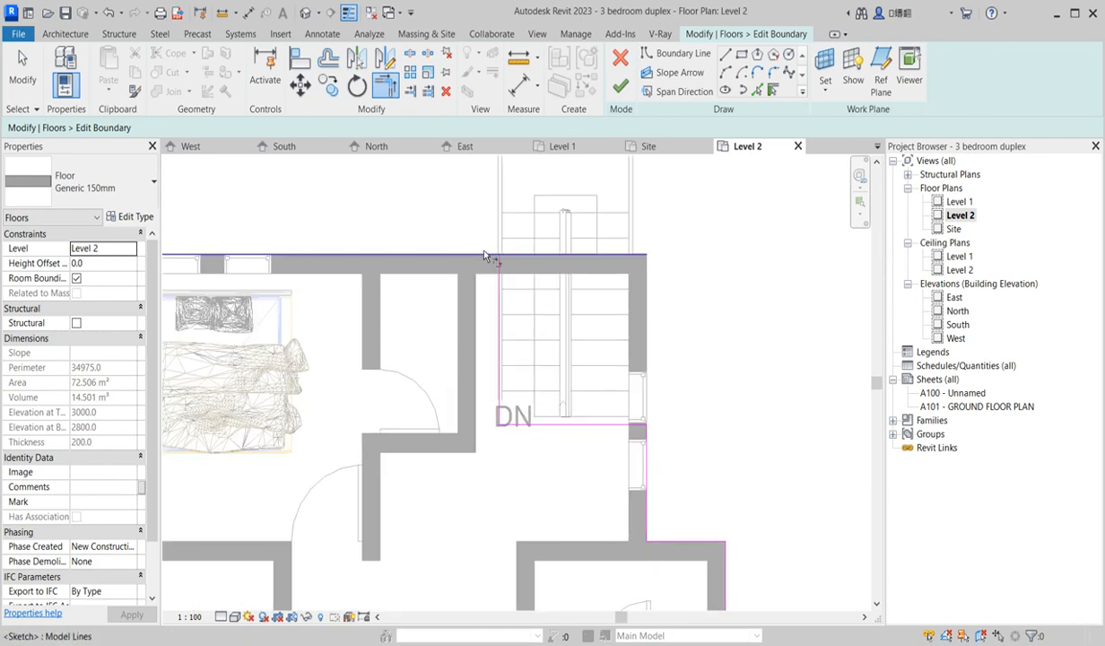
{"action": "scroll", "coordinate": [545, 335], "scroll_direction": "down", "scroll_amount": 3}
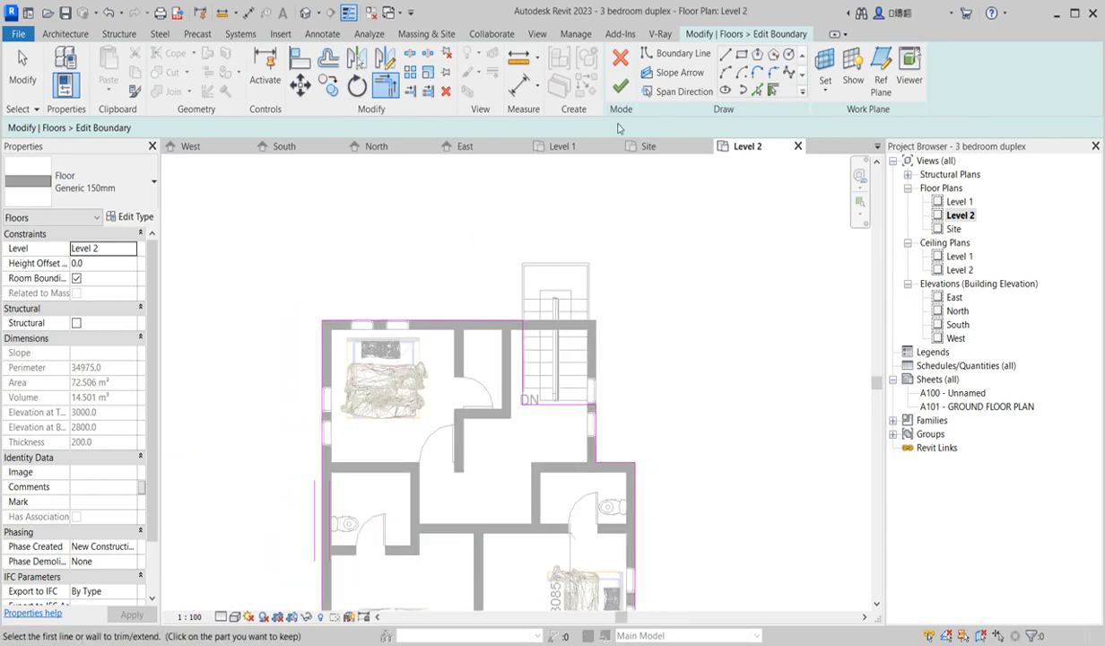
{"action": "left_click", "coordinate": [621, 86]}
{"action": "scroll", "coordinate": [681, 409], "scroll_direction": "down", "scroll_amount": 3}
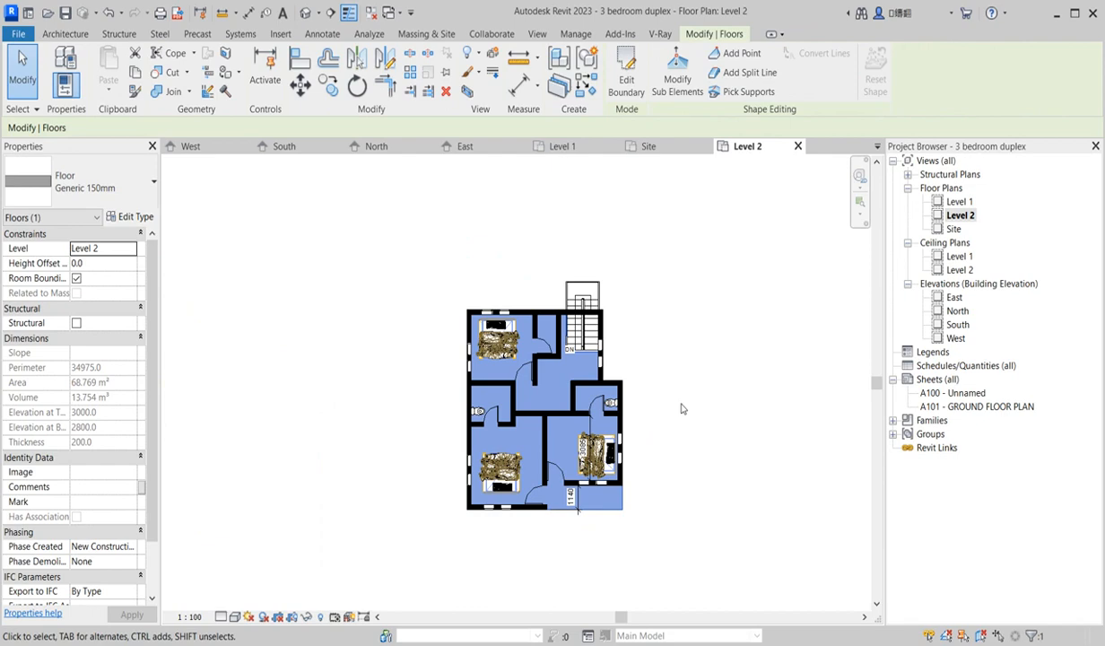
Step: Shorten the Level 2 north exterior wall to 5000 mm so it ends at the staircase's west side
{"action": "left_click", "coordinate": [659, 329]}
{"action": "scroll", "coordinate": [582, 329], "scroll_direction": "up", "scroll_amount": 3}
{"action": "scroll", "coordinate": [581, 329], "scroll_direction": "down", "scroll_amount": 3}
{"action": "scroll", "coordinate": [581, 329], "scroll_direction": "up", "scroll_amount": 2}
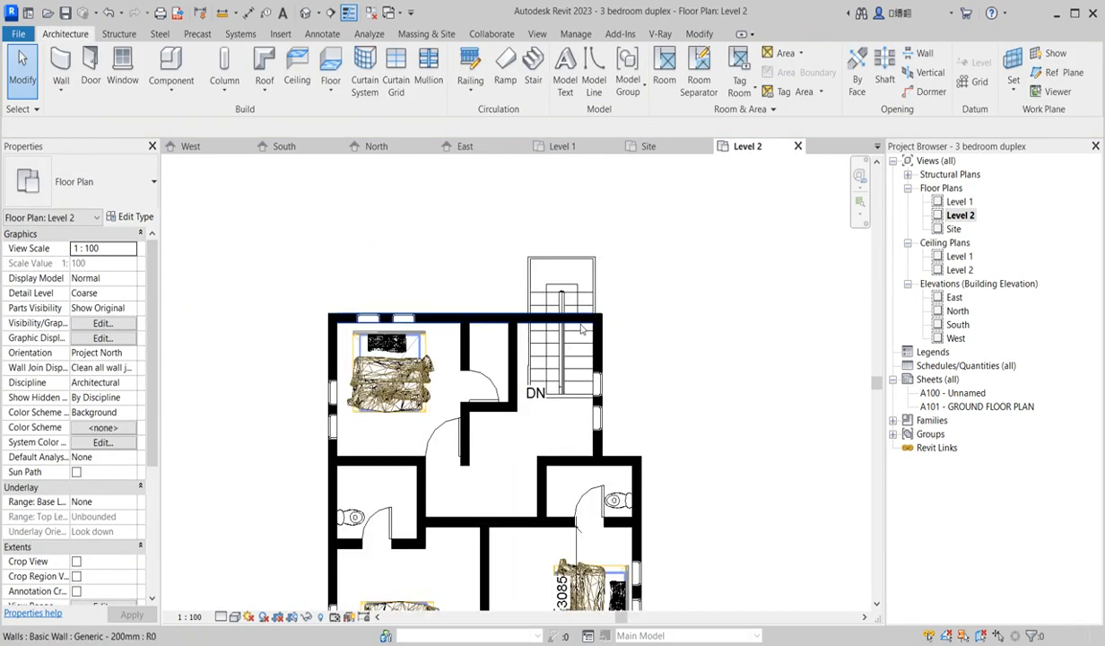
{"action": "left_click", "coordinate": [584, 317]}
{"action": "scroll", "coordinate": [597, 321], "scroll_direction": "up", "scroll_amount": 2}
{"action": "left_click_drag", "start_coordinate": [597, 316], "coordinate": [457, 312]}
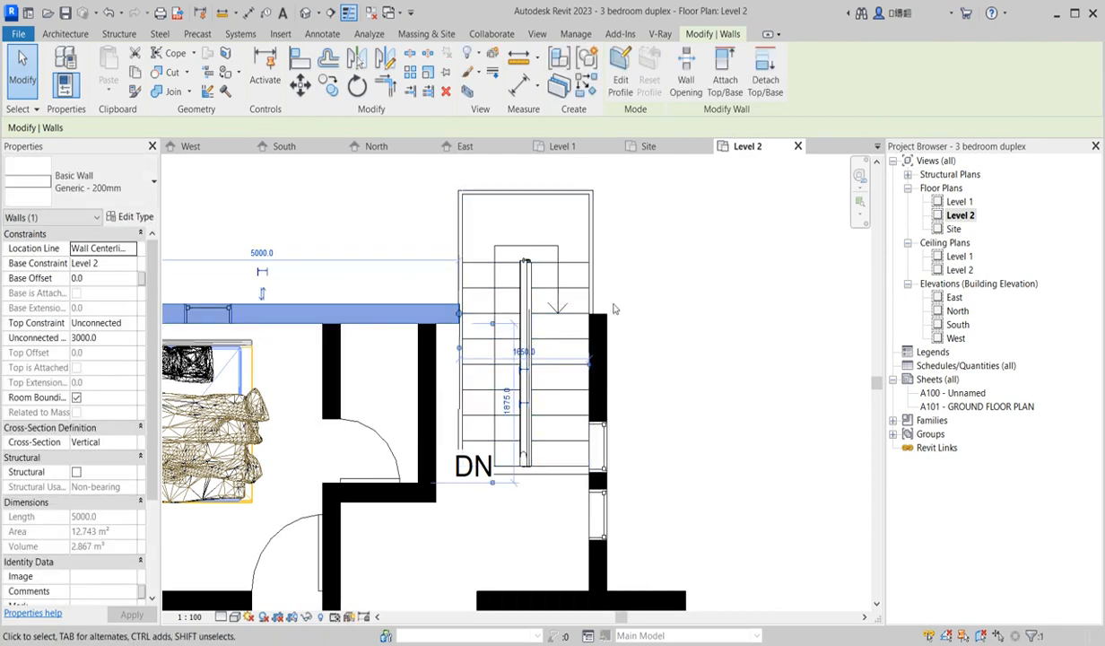
{"action": "left_click", "coordinate": [653, 300]}
{"action": "scroll", "coordinate": [599, 377], "scroll_direction": "down", "scroll_amount": 3}
{"action": "scroll", "coordinate": [603, 353], "scroll_direction": "down", "scroll_amount": 4}
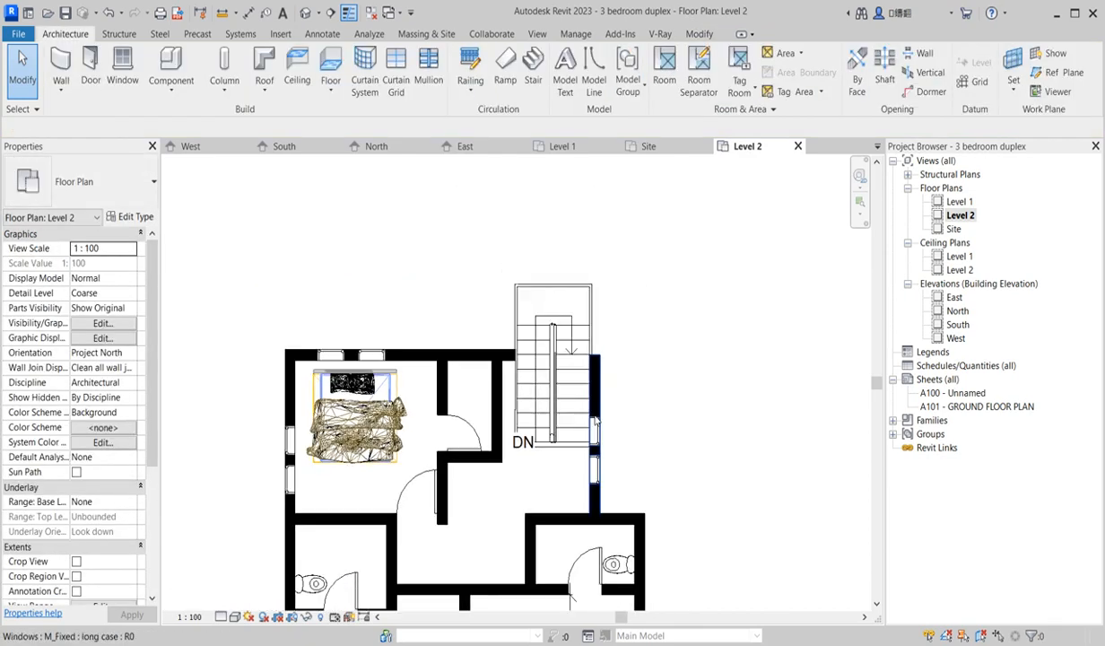
{"action": "scroll", "coordinate": [535, 410], "scroll_direction": "up", "scroll_amount": 4}
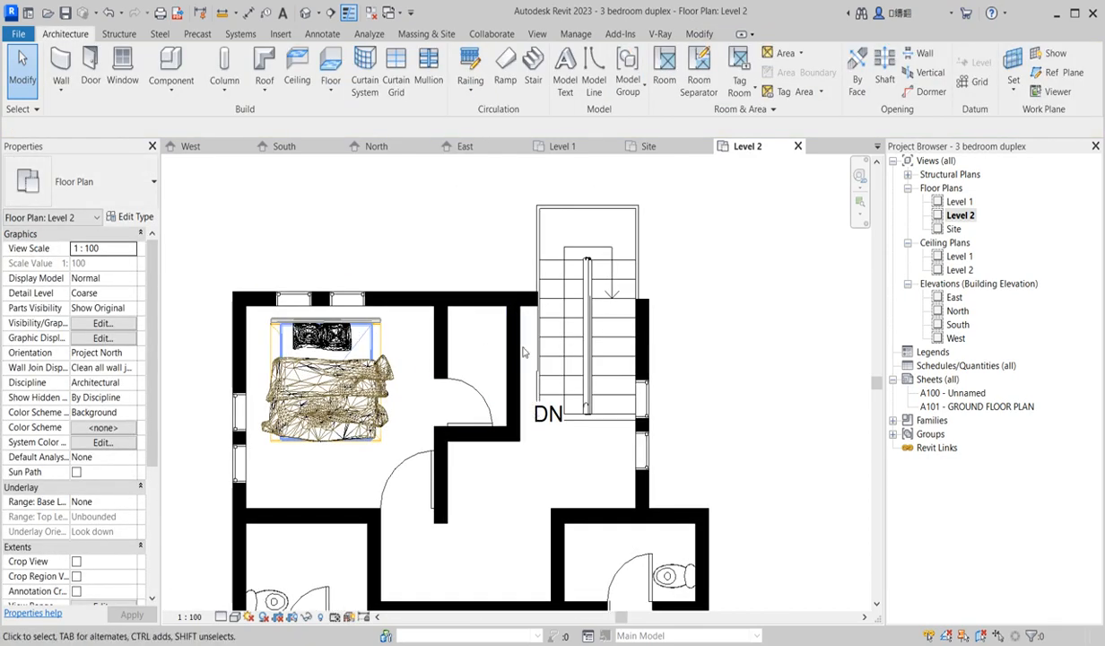
{"action": "scroll", "coordinate": [559, 422], "scroll_direction": "up", "scroll_amount": 2}
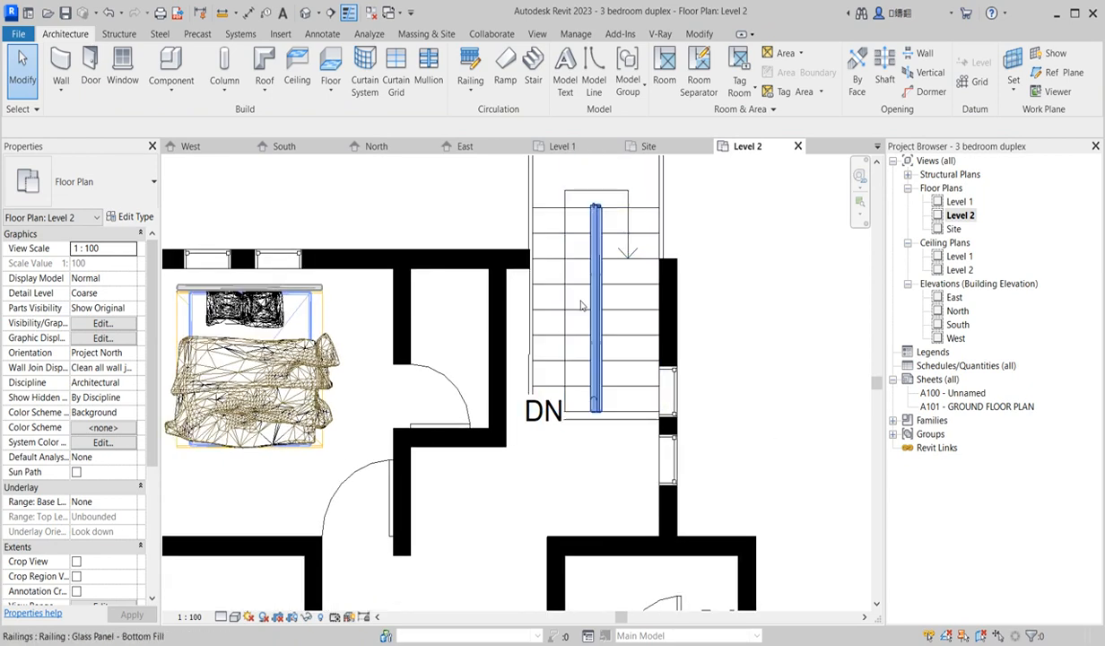
{"action": "scroll", "coordinate": [556, 413], "scroll_direction": "down", "scroll_amount": 2}
{"action": "scroll", "coordinate": [556, 403], "scroll_direction": "down", "scroll_amount": 5}
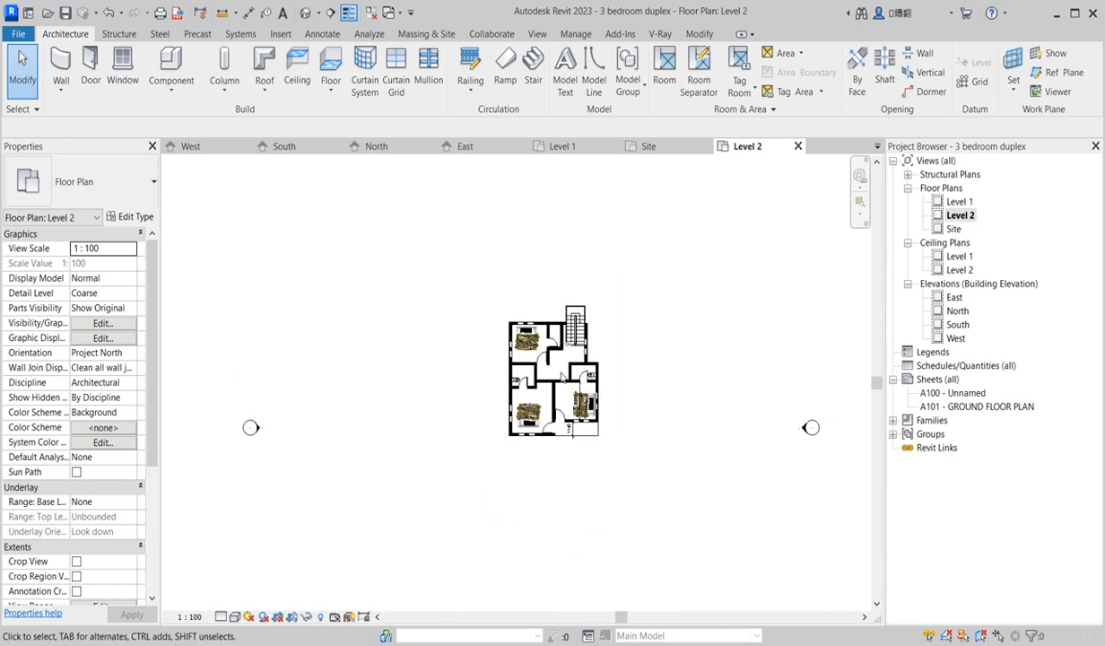
Step: Create a building section cutting north to south through the staircase and the whole Level 2 plan, facing east, and open its view
{"action": "left_click", "coordinate": [330, 12]}
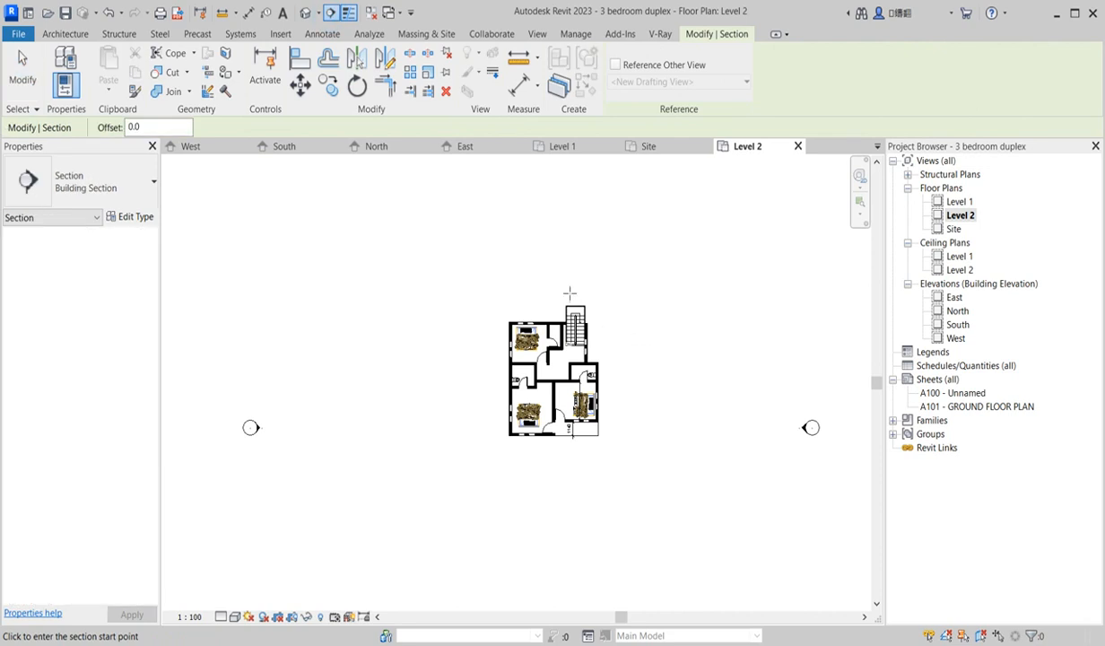
{"action": "scroll", "coordinate": [569, 292], "scroll_direction": "up", "scroll_amount": 4}
{"action": "left_click", "coordinate": [580, 250]}
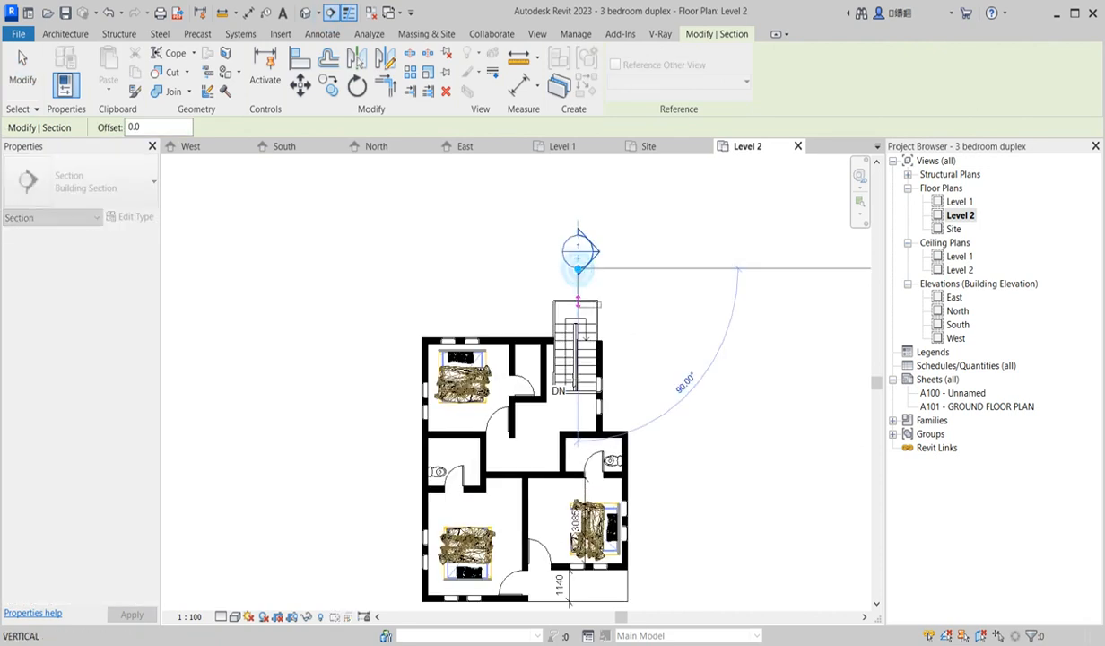
{"action": "scroll", "coordinate": [560, 502], "scroll_direction": "down", "scroll_amount": 3}
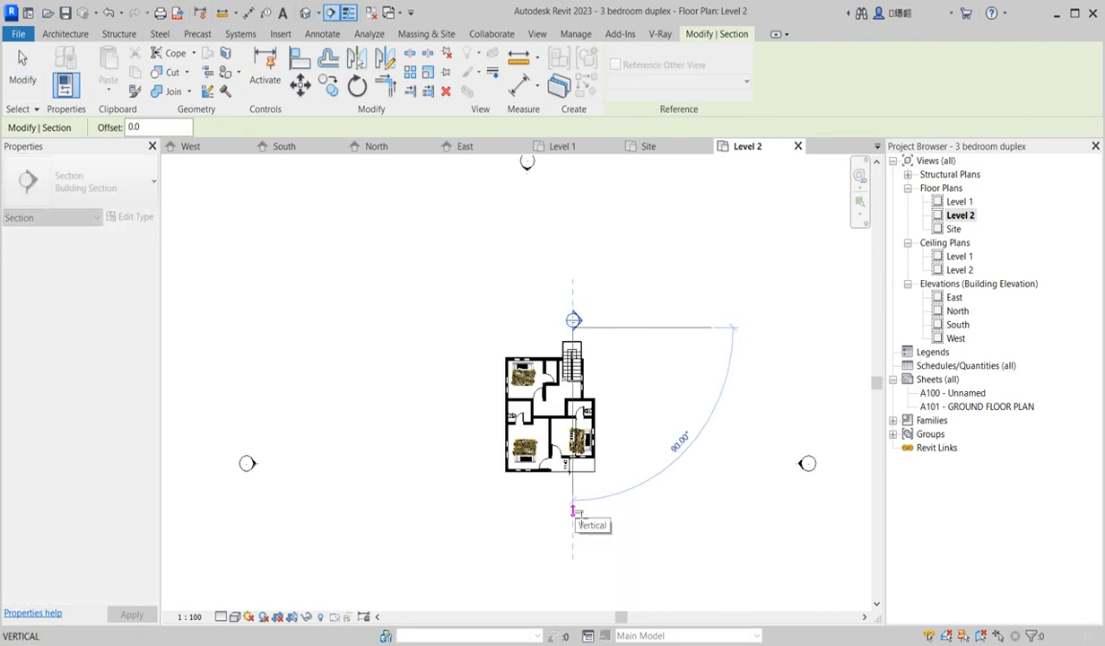
{"action": "left_click", "coordinate": [575, 508]}
{"action": "right_click", "coordinate": [654, 348]}
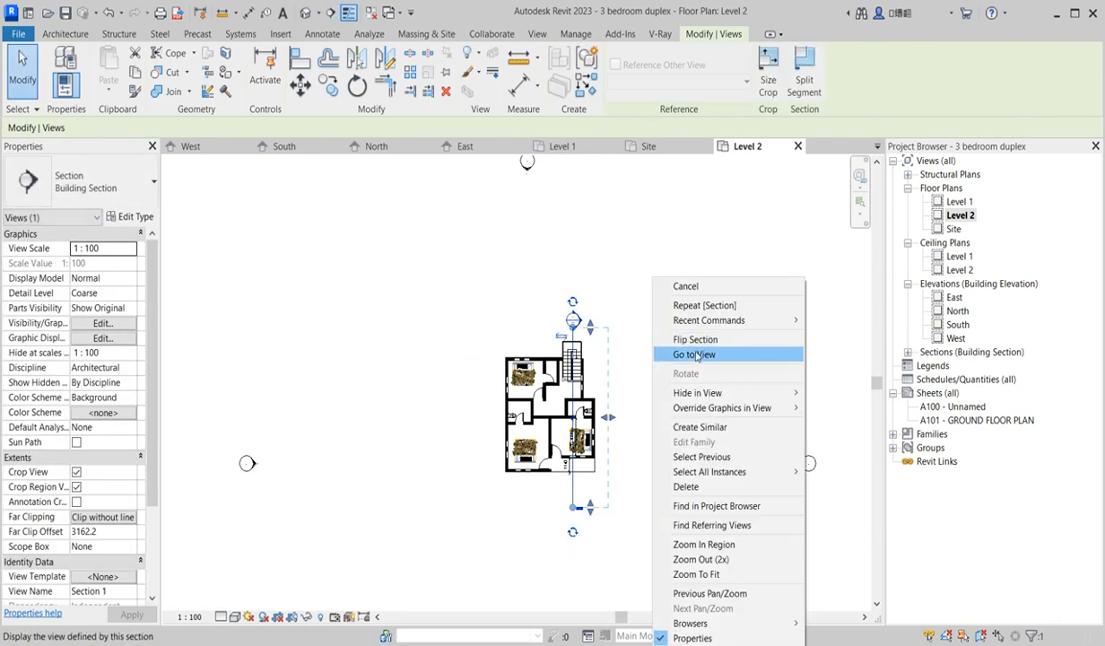
{"action": "left_click", "coordinate": [696, 354]}
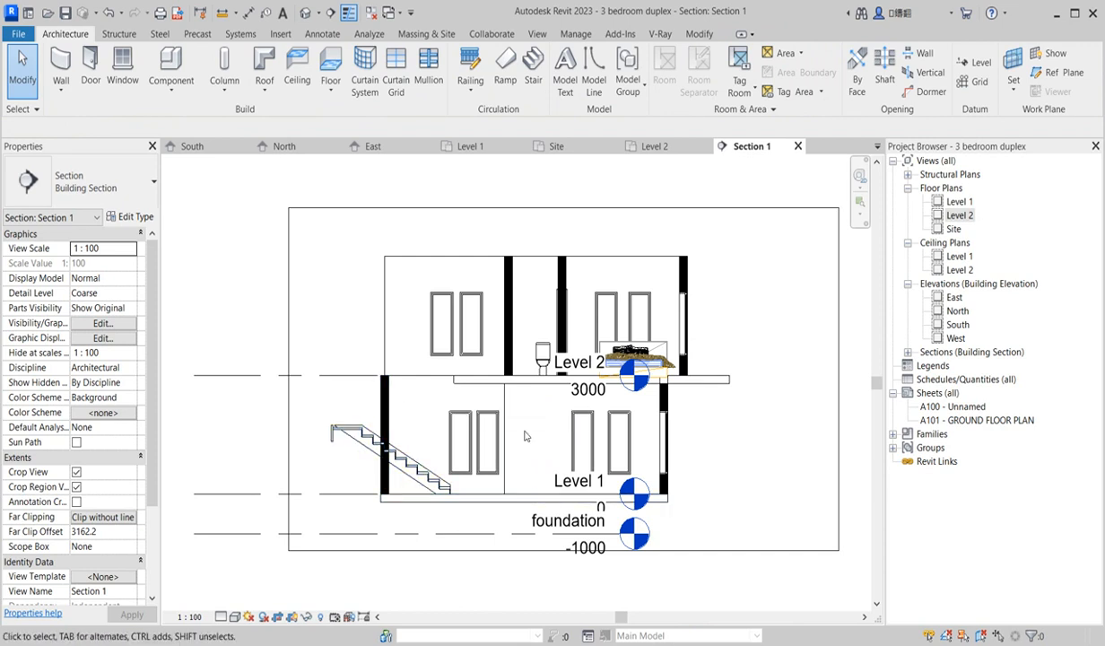
Step: Extend the level lines in the section so their heads clear the building's south side, and shorten their north ends to the crop boundary
{"action": "left_click", "coordinate": [346, 376]}
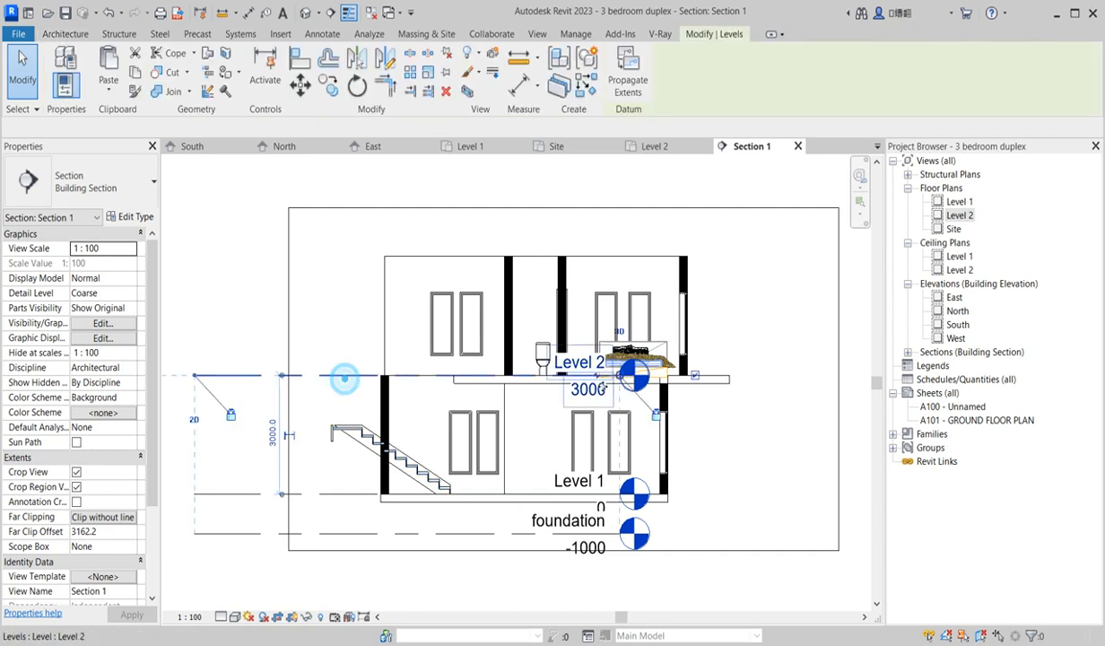
{"action": "left_click_drag", "start_coordinate": [620, 375], "coordinate": [761, 375]}
{"action": "scroll", "coordinate": [431, 390], "scroll_direction": "down", "scroll_amount": 2}
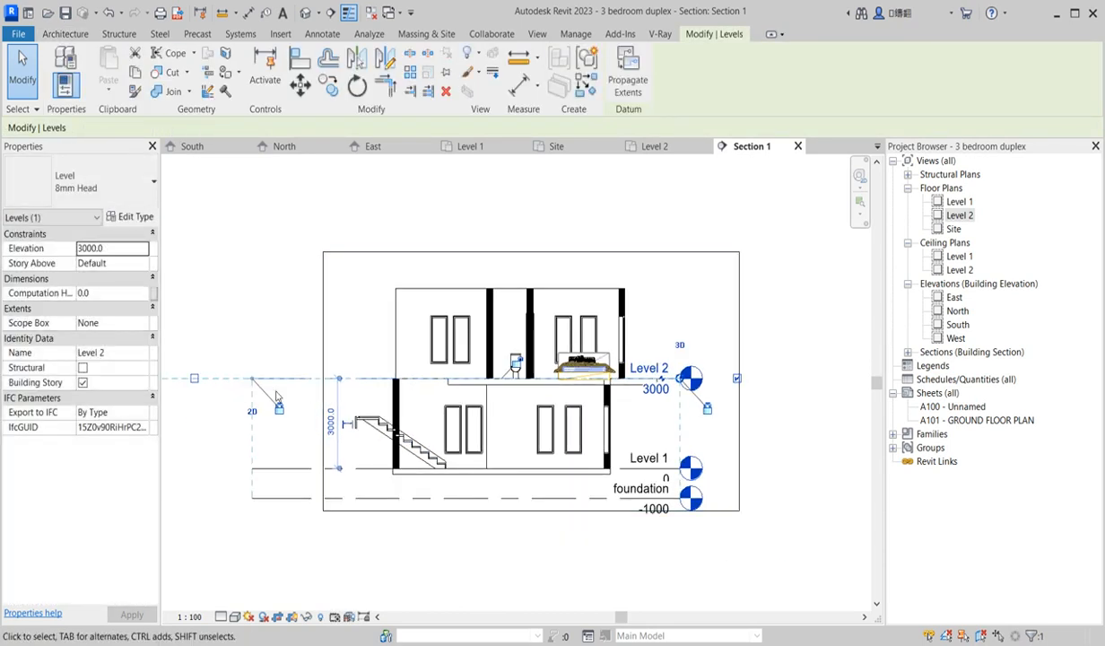
{"action": "left_click_drag", "start_coordinate": [252, 383], "coordinate": [344, 381]}
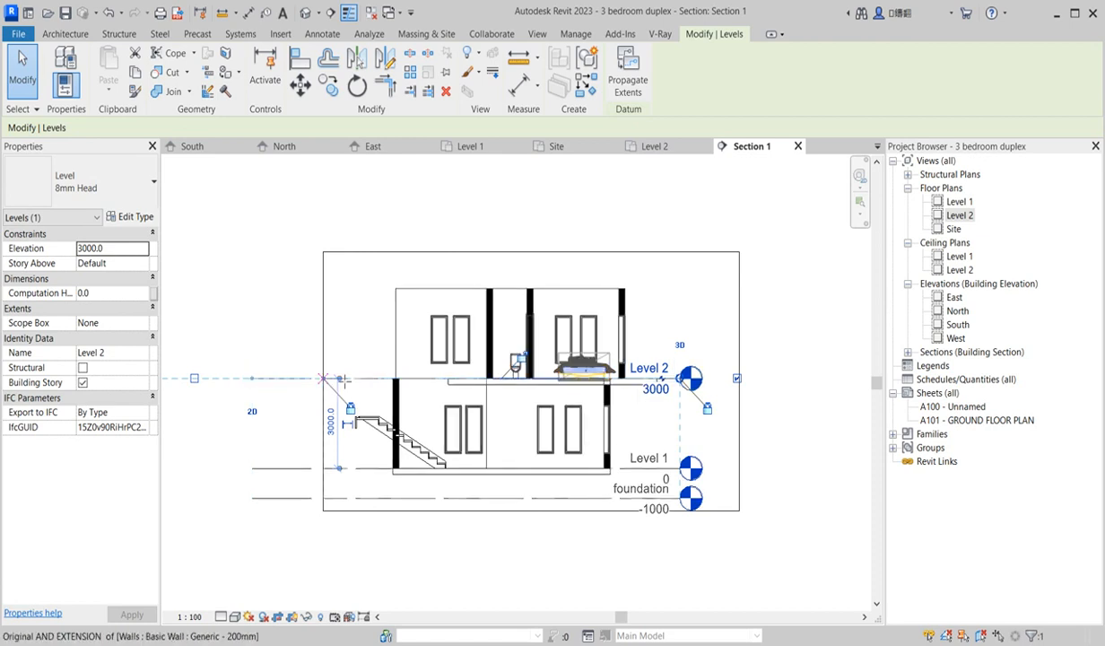
{"action": "left_click", "coordinate": [264, 352]}
{"action": "scroll", "coordinate": [488, 411], "scroll_direction": "up", "scroll_amount": 1}
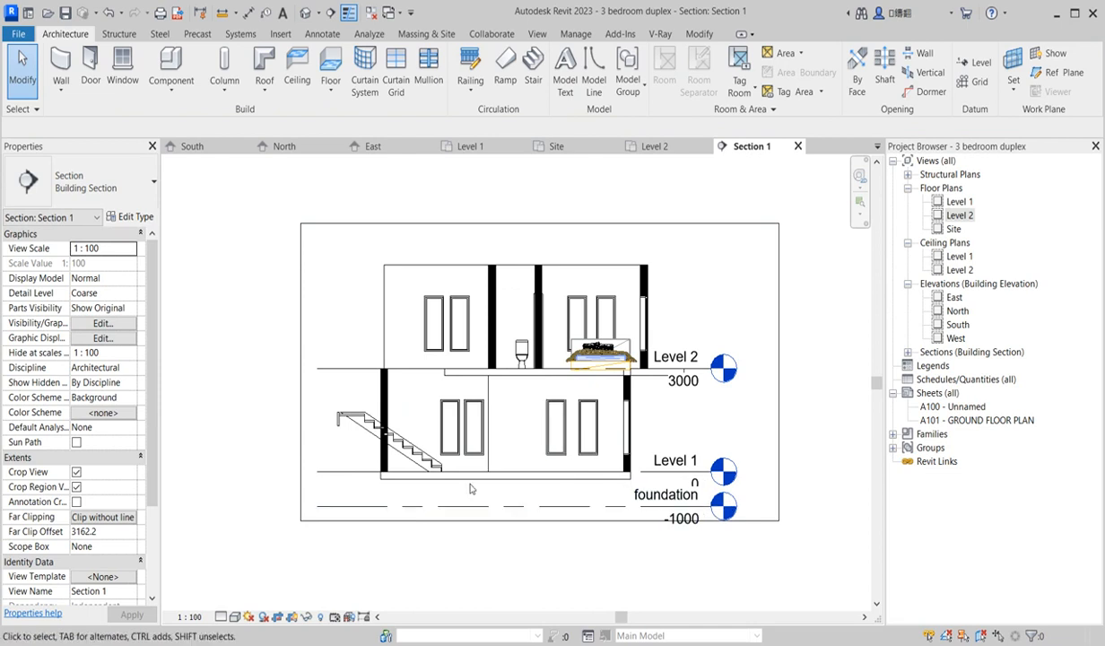
{"action": "scroll", "coordinate": [474, 393], "scroll_direction": "up", "scroll_amount": 1}
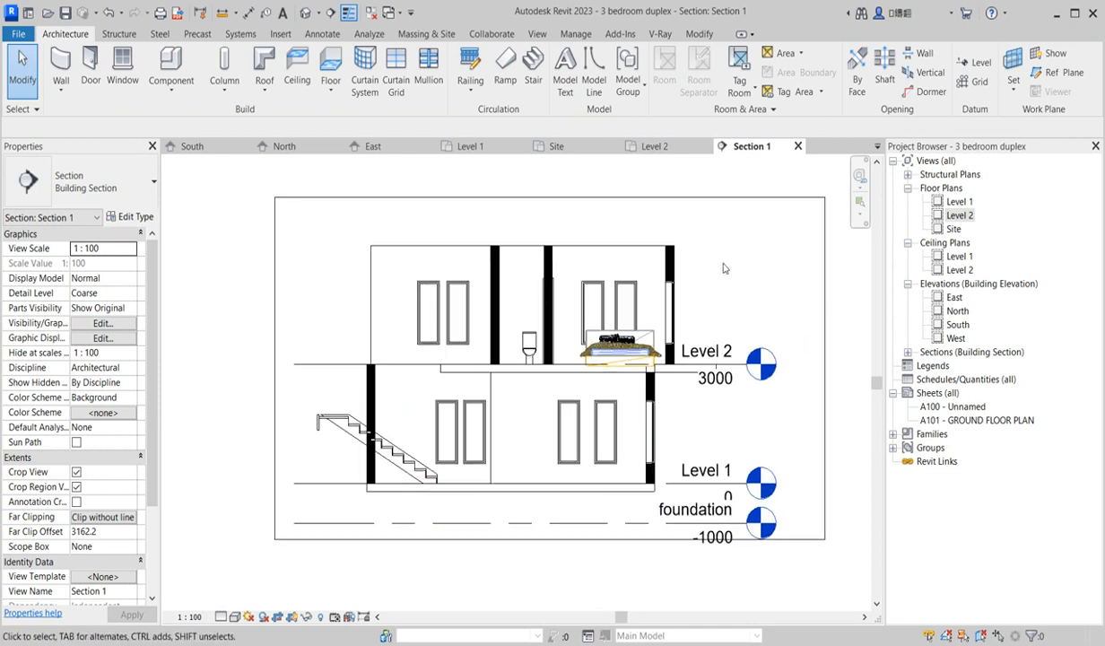
Step: Examine the Level 1 and Level 2 floor plans, checking the staircase and section line against the room layouts
{"action": "double_click", "coordinate": [962, 217]}
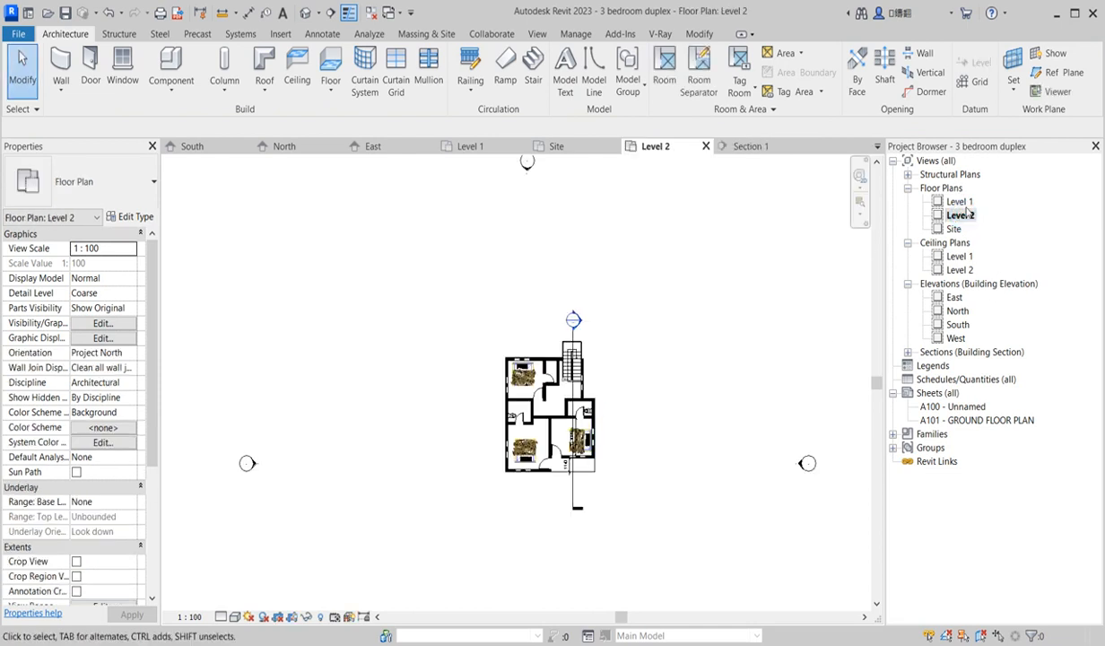
{"action": "double_click", "coordinate": [960, 202]}
{"action": "scroll", "coordinate": [470, 570], "scroll_direction": "down", "scroll_amount": 3}
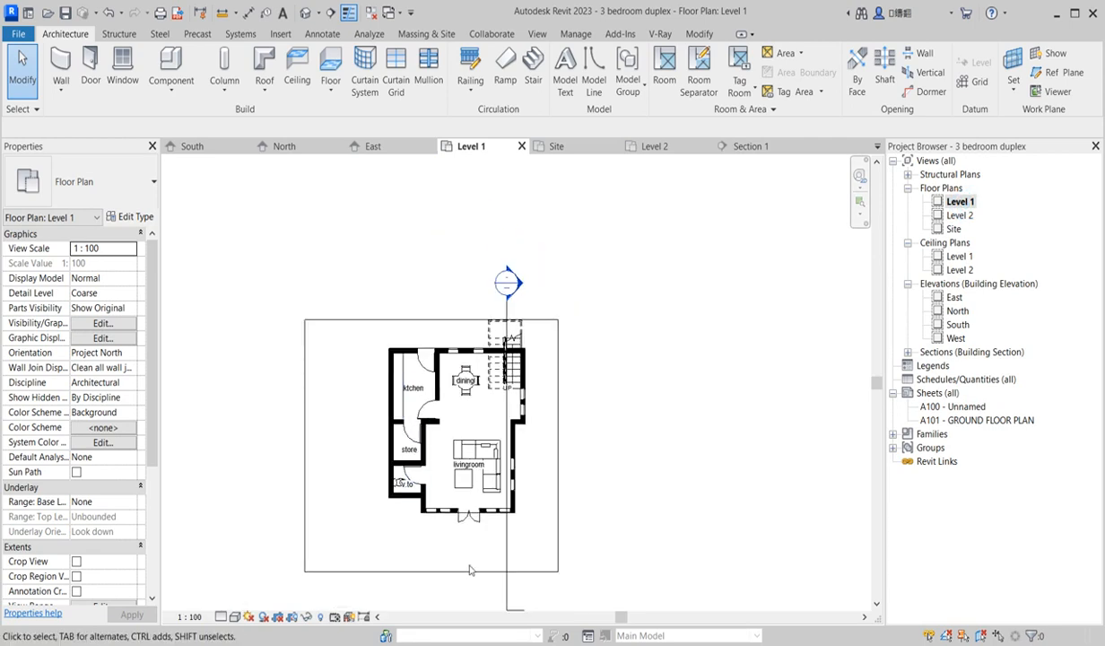
{"action": "scroll", "coordinate": [468, 501], "scroll_direction": "up", "scroll_amount": 2}
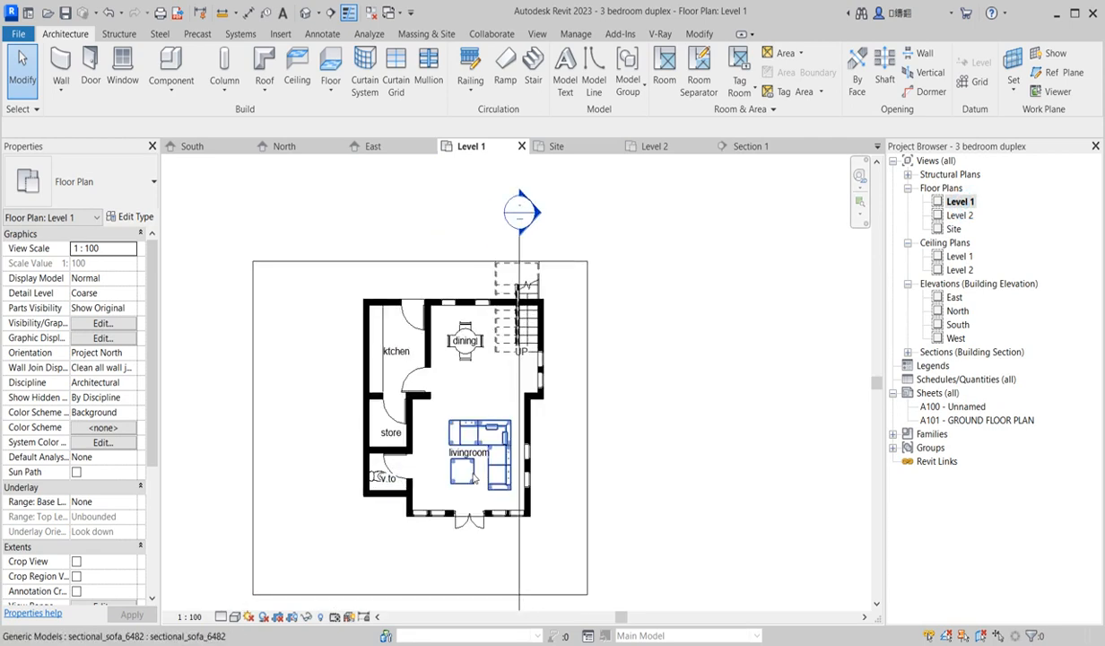
{"action": "double_click", "coordinate": [960, 216]}
{"action": "scroll", "coordinate": [509, 565], "scroll_direction": "up", "scroll_amount": 5}
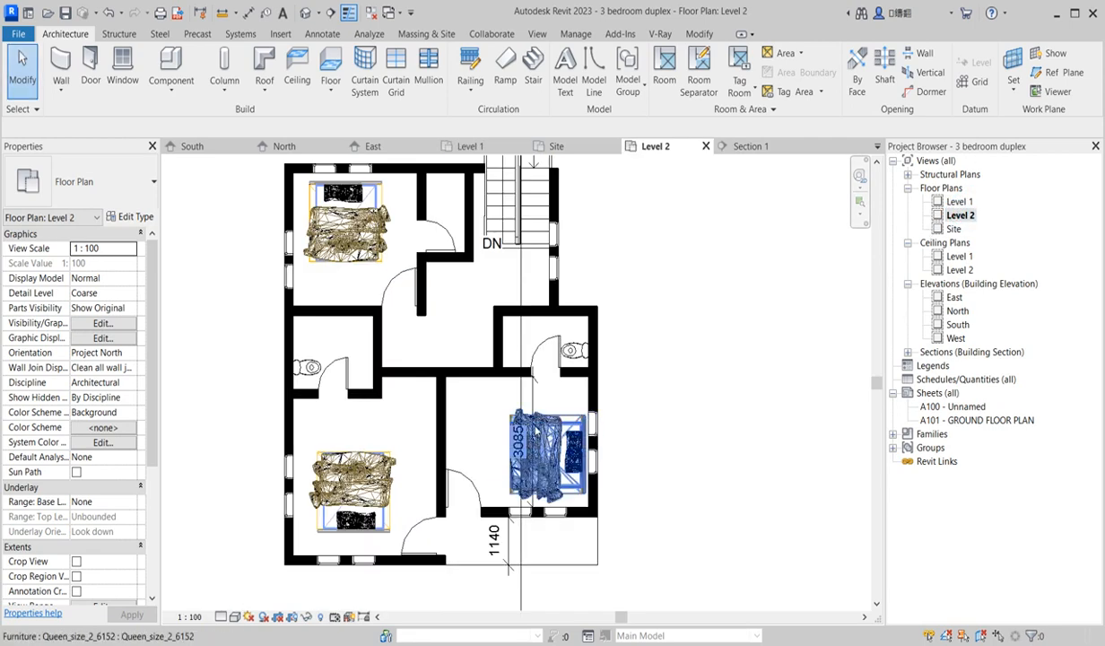
{"action": "scroll", "coordinate": [515, 372], "scroll_direction": "down", "scroll_amount": 3}
{"action": "scroll", "coordinate": [516, 373], "scroll_direction": "up", "scroll_amount": 3}
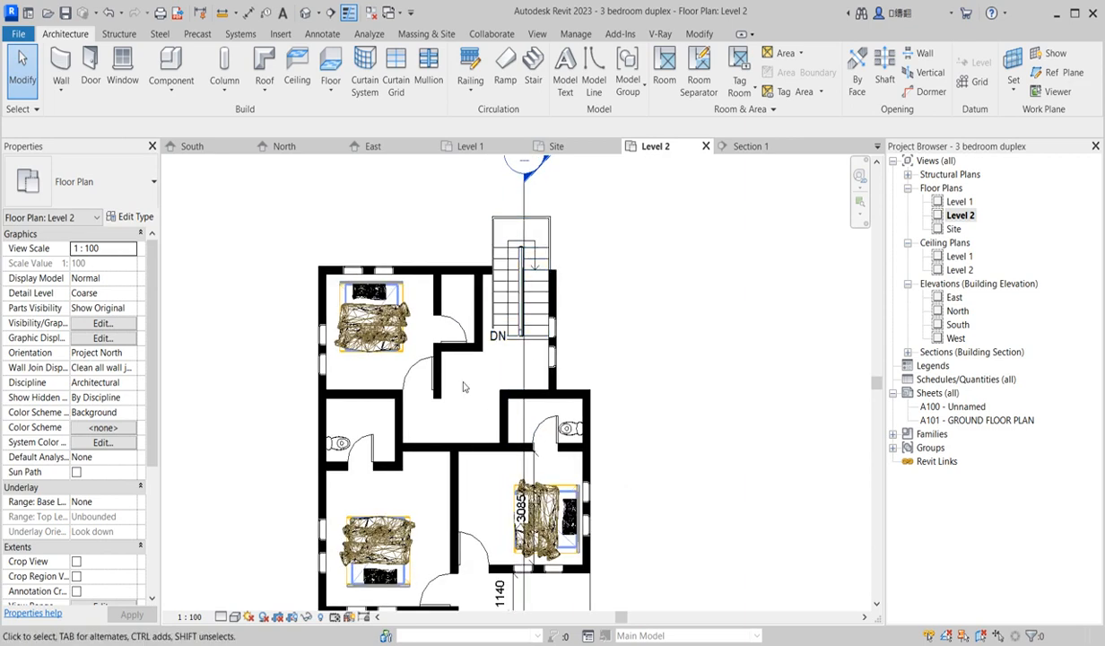
{"action": "scroll", "coordinate": [473, 271], "scroll_direction": "down", "scroll_amount": 6}
{"action": "scroll", "coordinate": [519, 354], "scroll_direction": "up", "scroll_amount": 5}
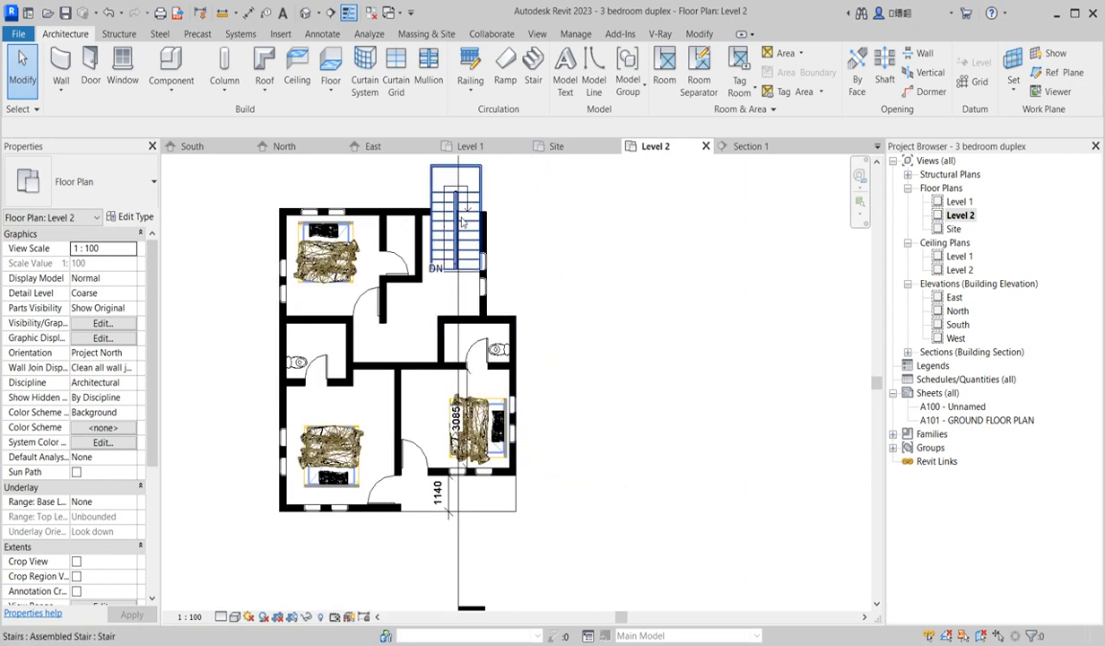
{"action": "scroll", "coordinate": [520, 252], "scroll_direction": "down", "scroll_amount": 5}
{"action": "scroll", "coordinate": [411, 207], "scroll_direction": "up", "scroll_amount": 6}
{"action": "scroll", "coordinate": [486, 266], "scroll_direction": "down", "scroll_amount": 5}
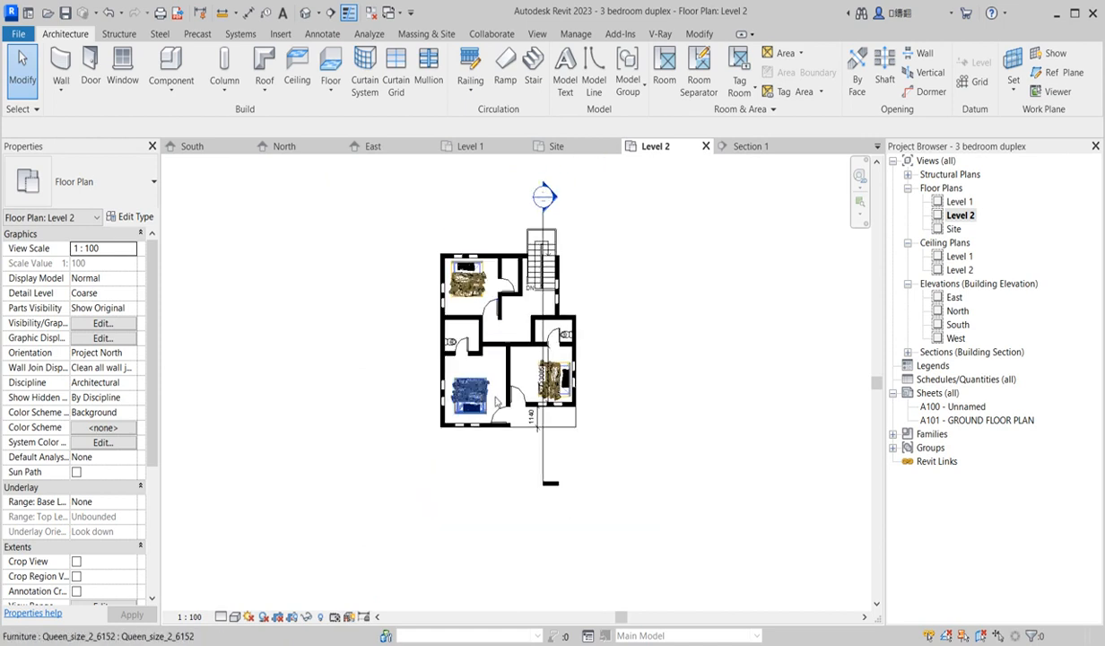